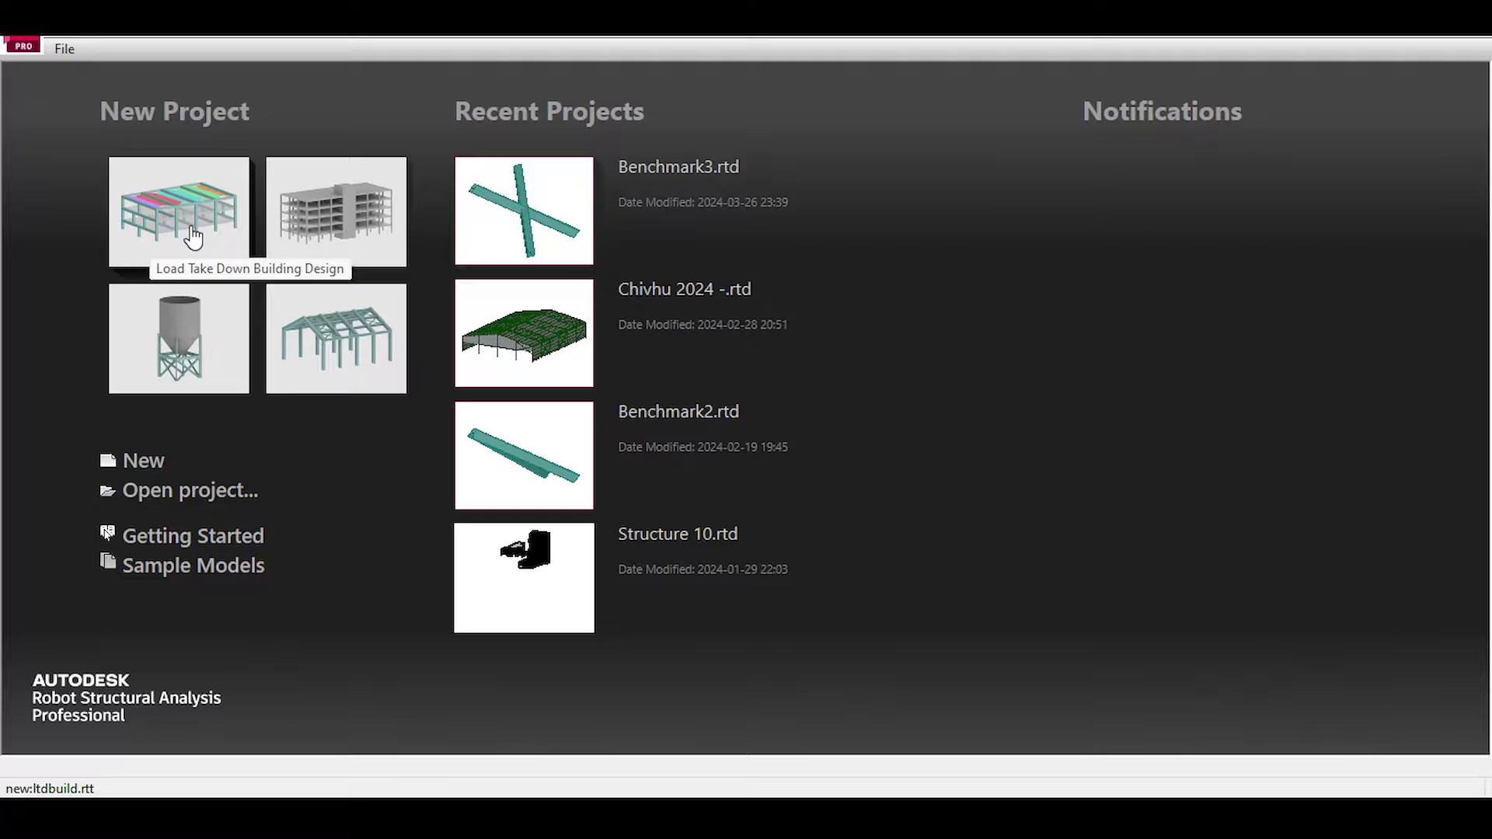
- Start a Load Take Down Building Design project and add X structural axes from 0.00 with 3 repetitions at 5 m
left_click(181, 229)
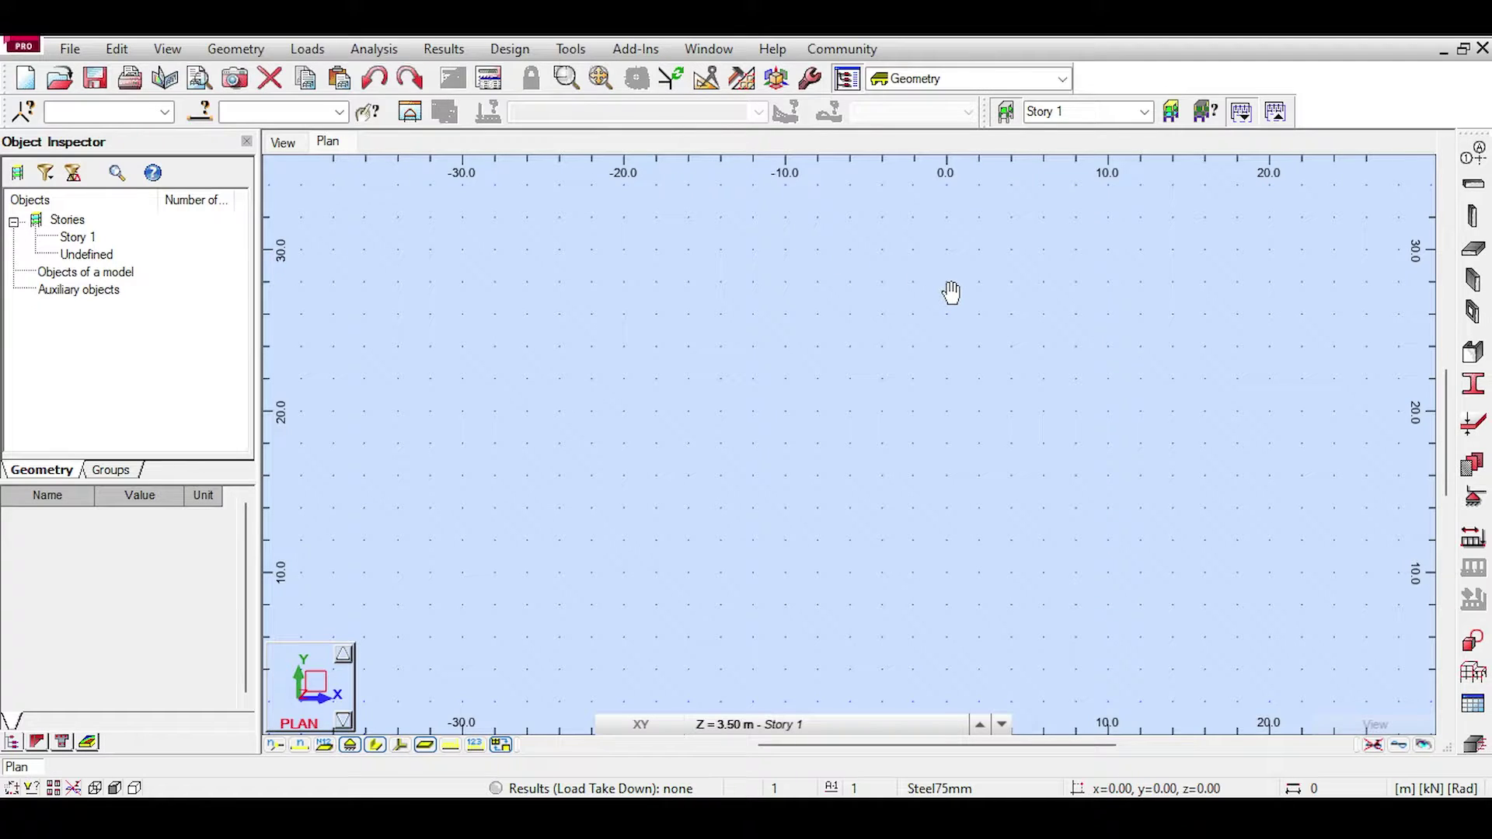
left_click(1472, 155)
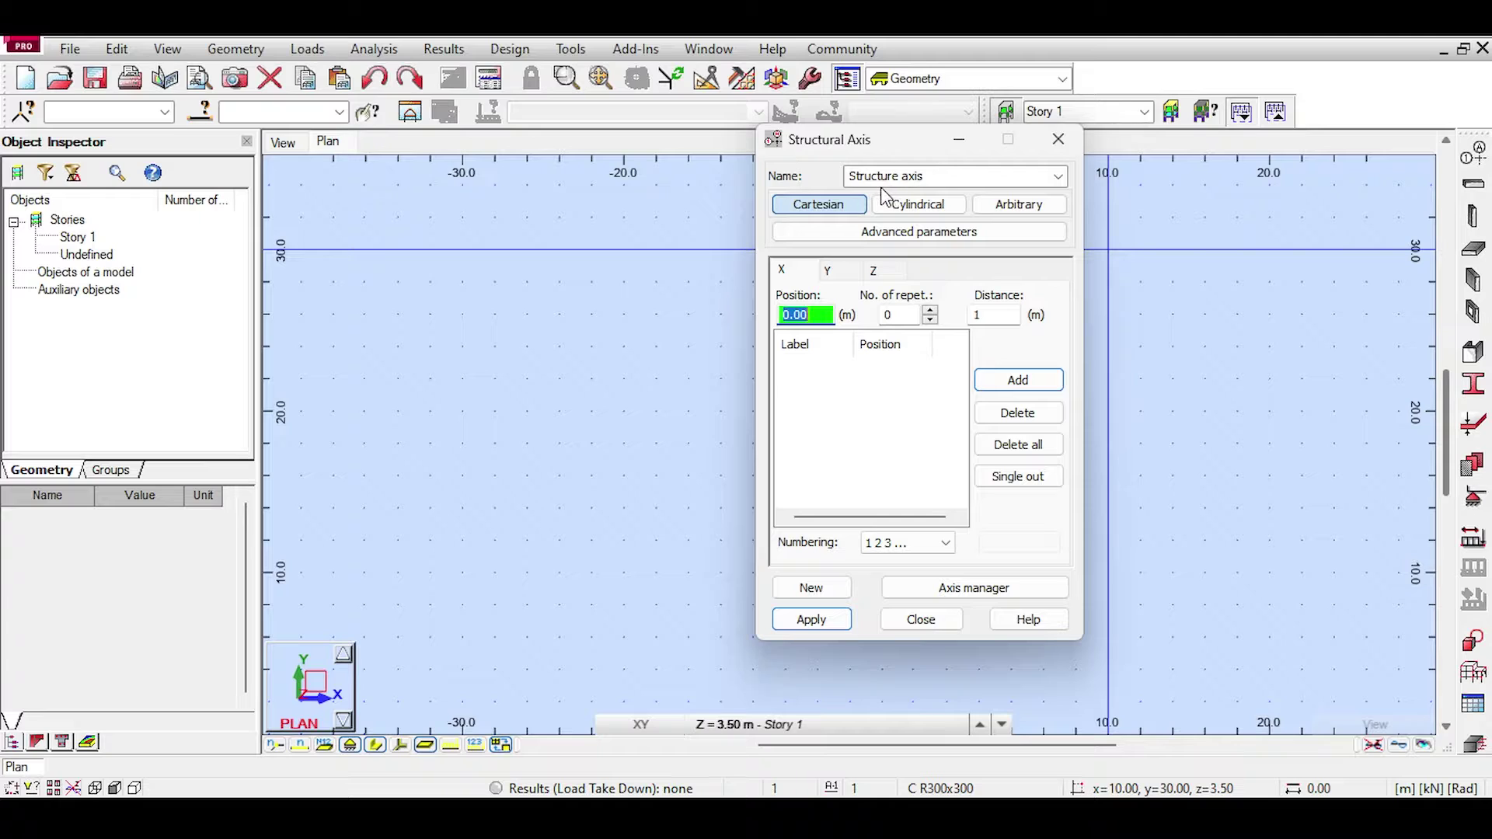
left_click(895, 315)
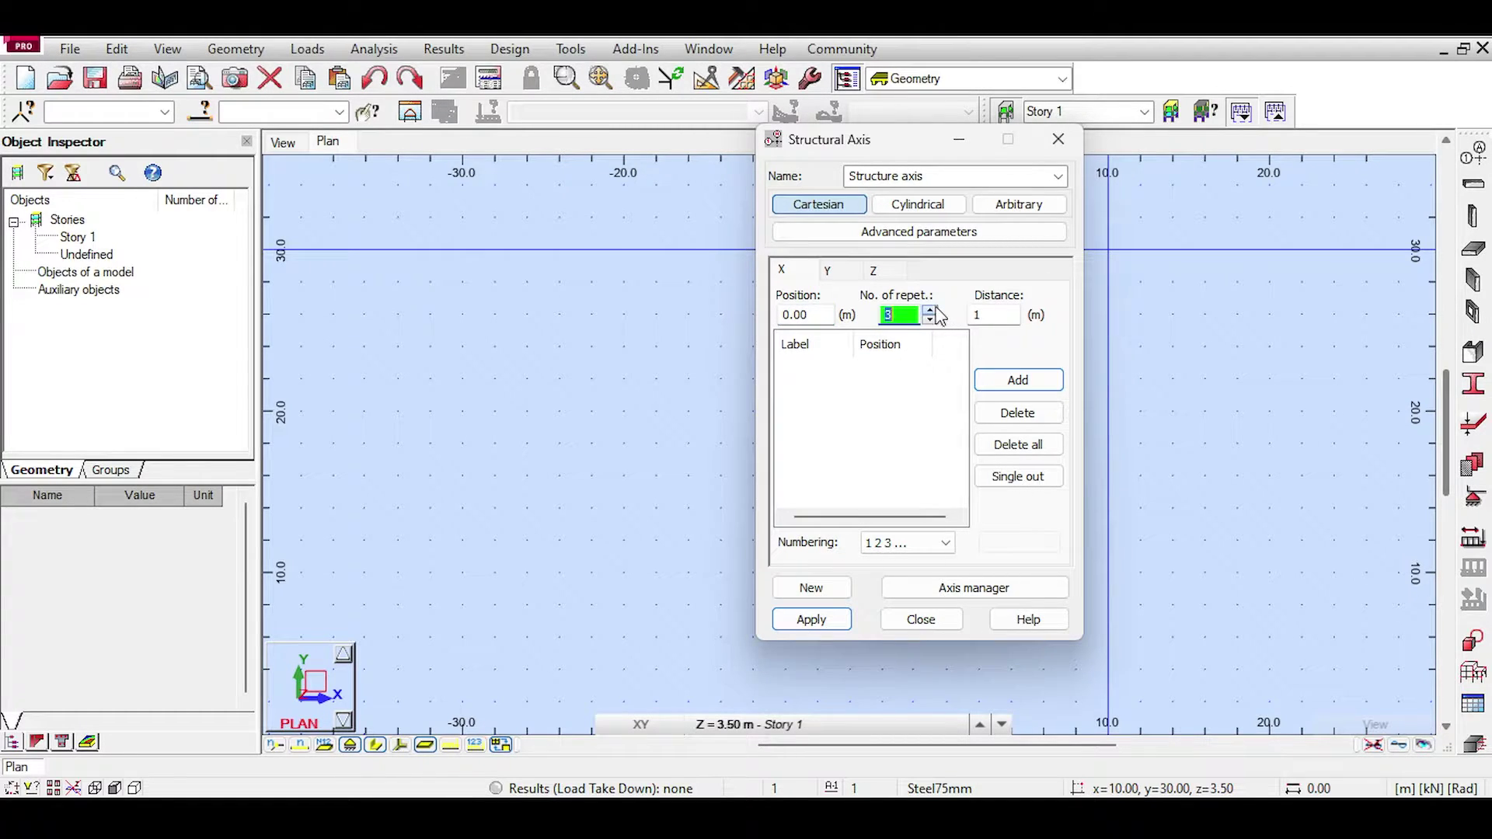
key("Tab")
type("5")
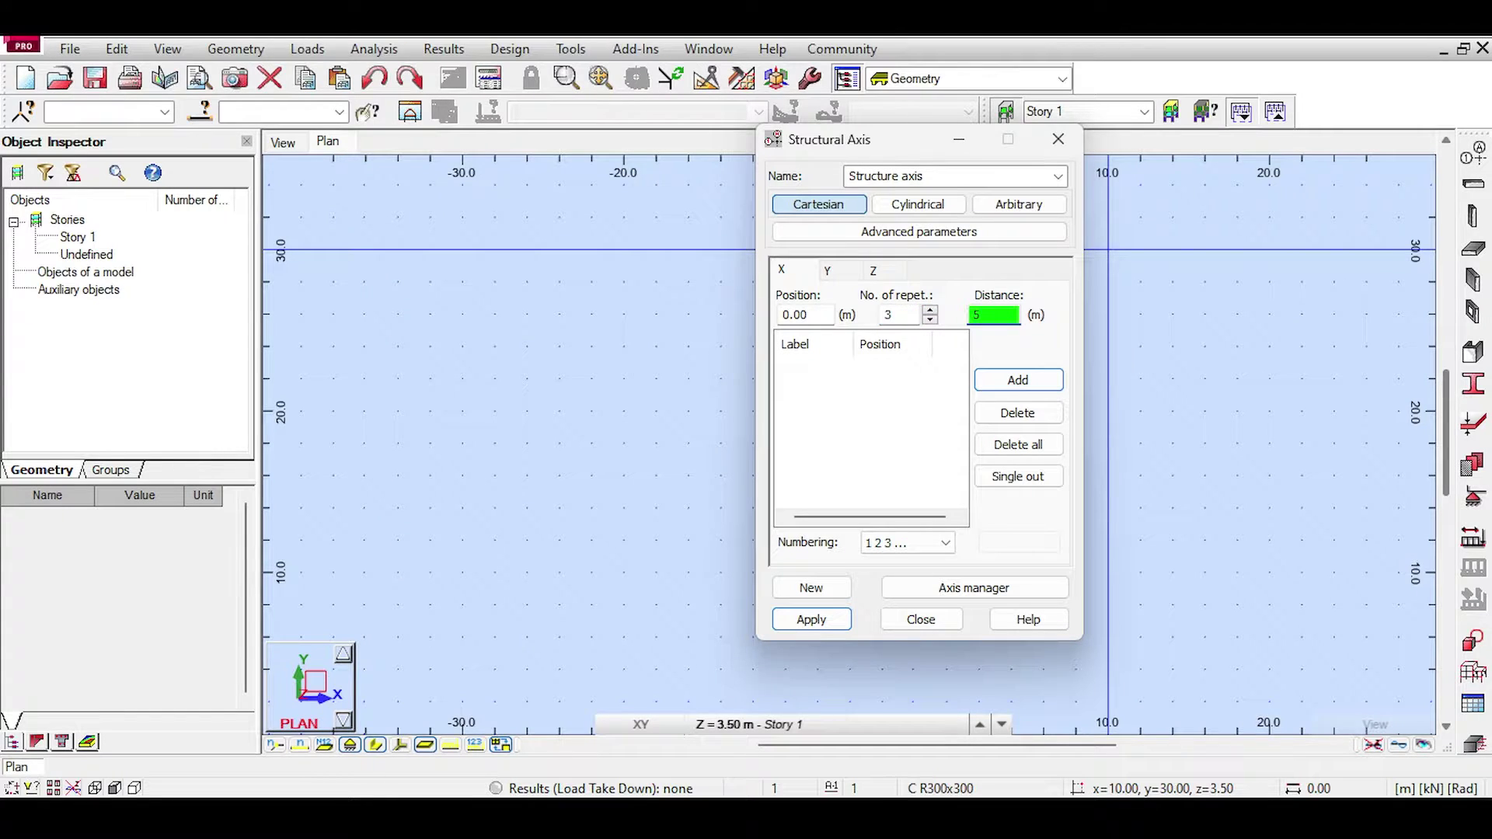
left_click(1034, 378)
- Add Y structural axes starting at 0.00 with 4 repetitions at 4 m spacing
left_click(844, 278)
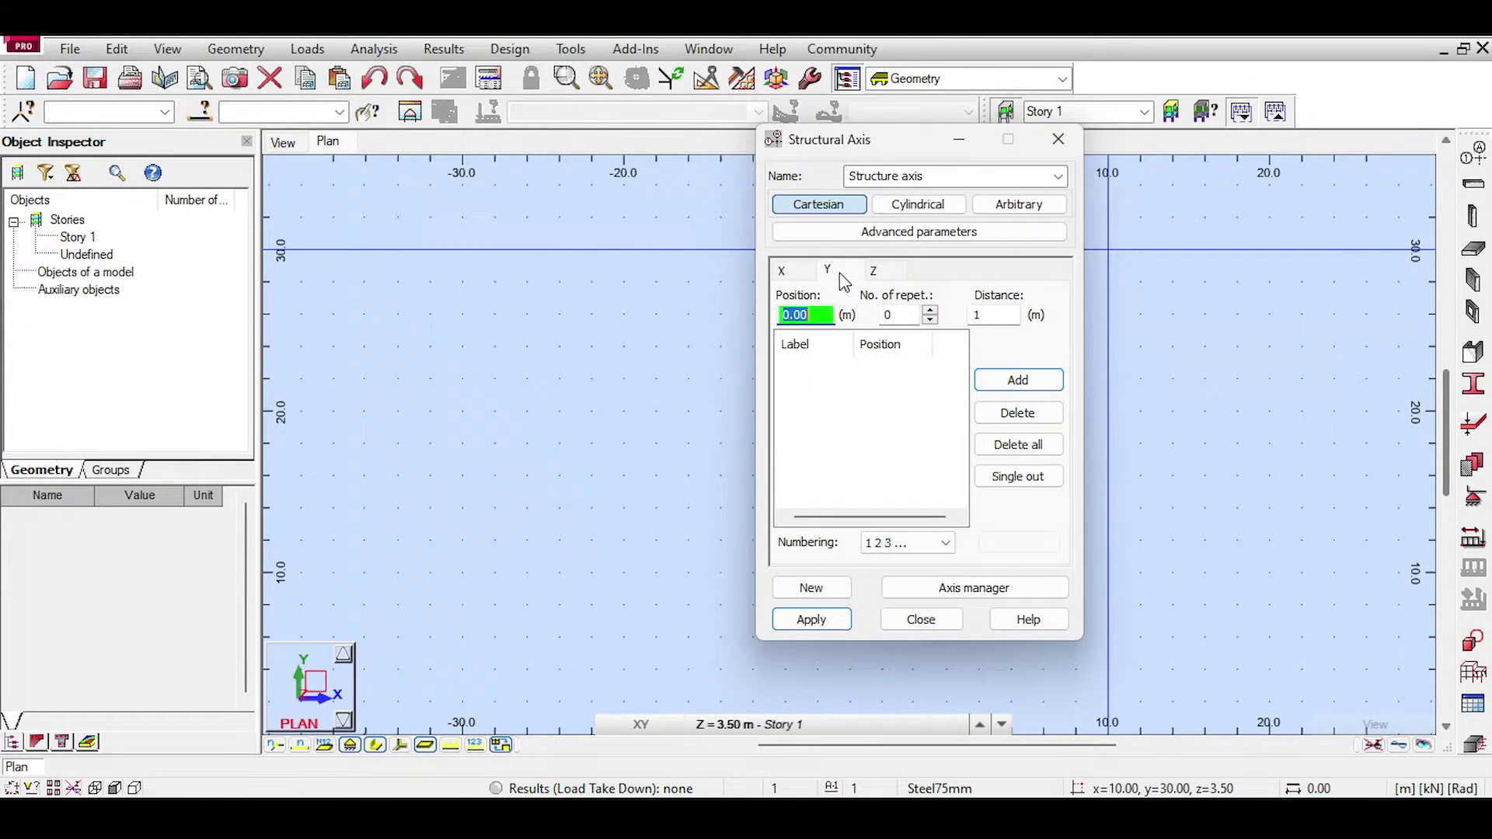
left_click(929, 309)
left_click(930, 309)
left_click(930, 309)
left_click(929, 309)
left_click(979, 314)
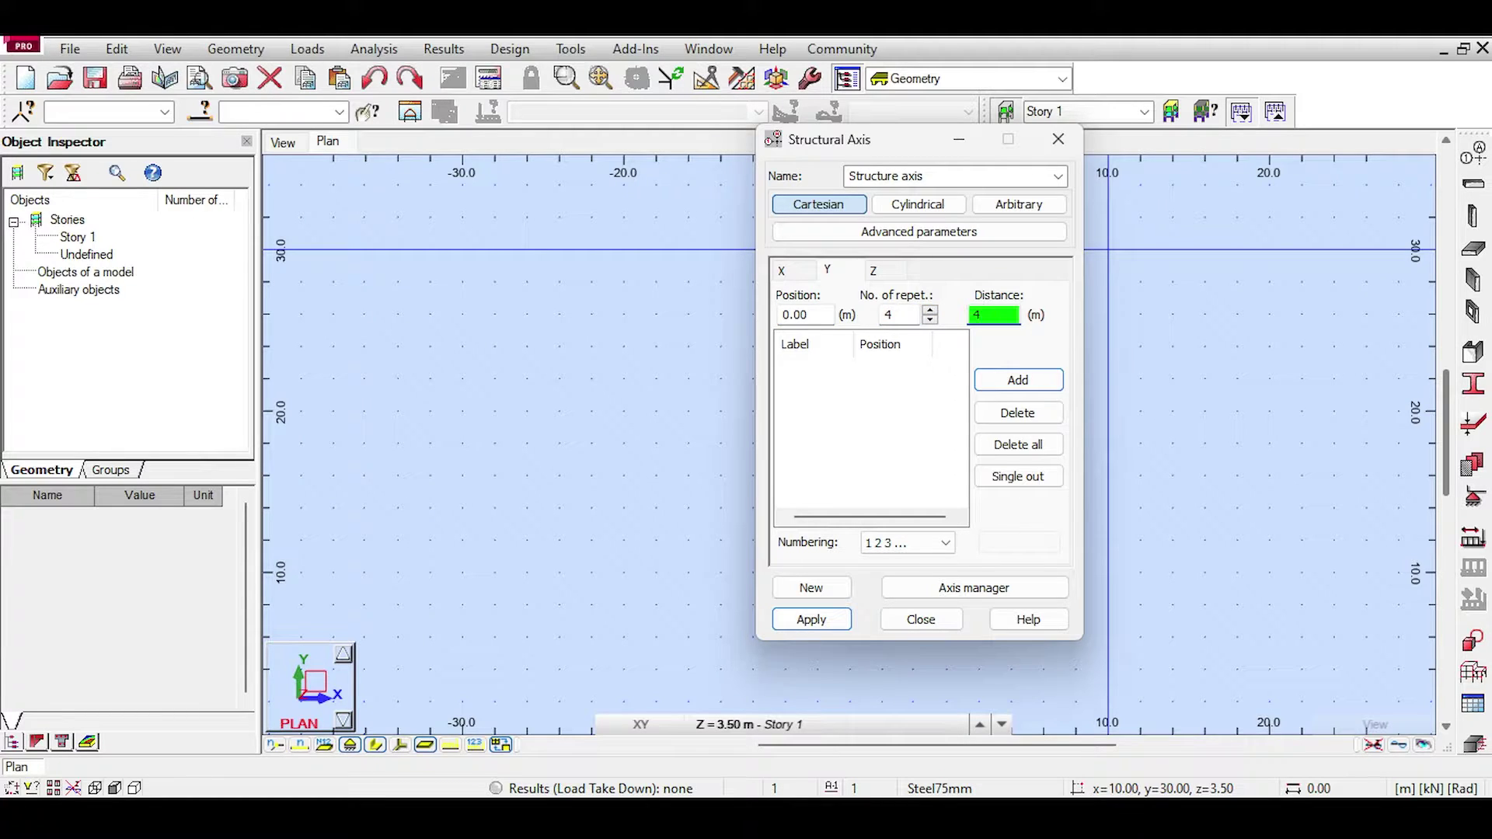
left_click(1018, 379)
- Check the story-based Z levels, apply the structural axis grid and finish the axis definition
left_click(872, 269)
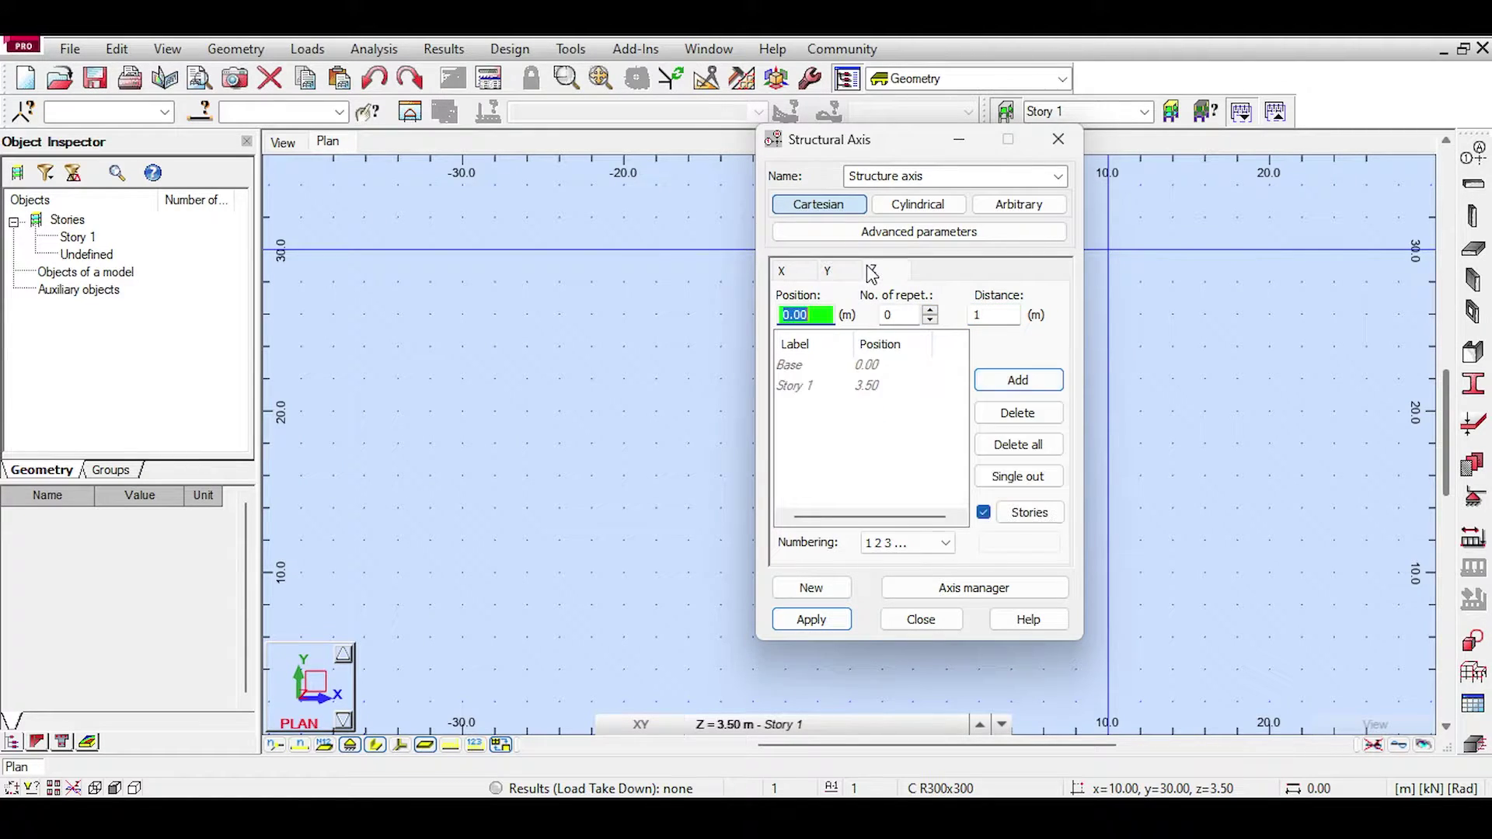
left_click(875, 371)
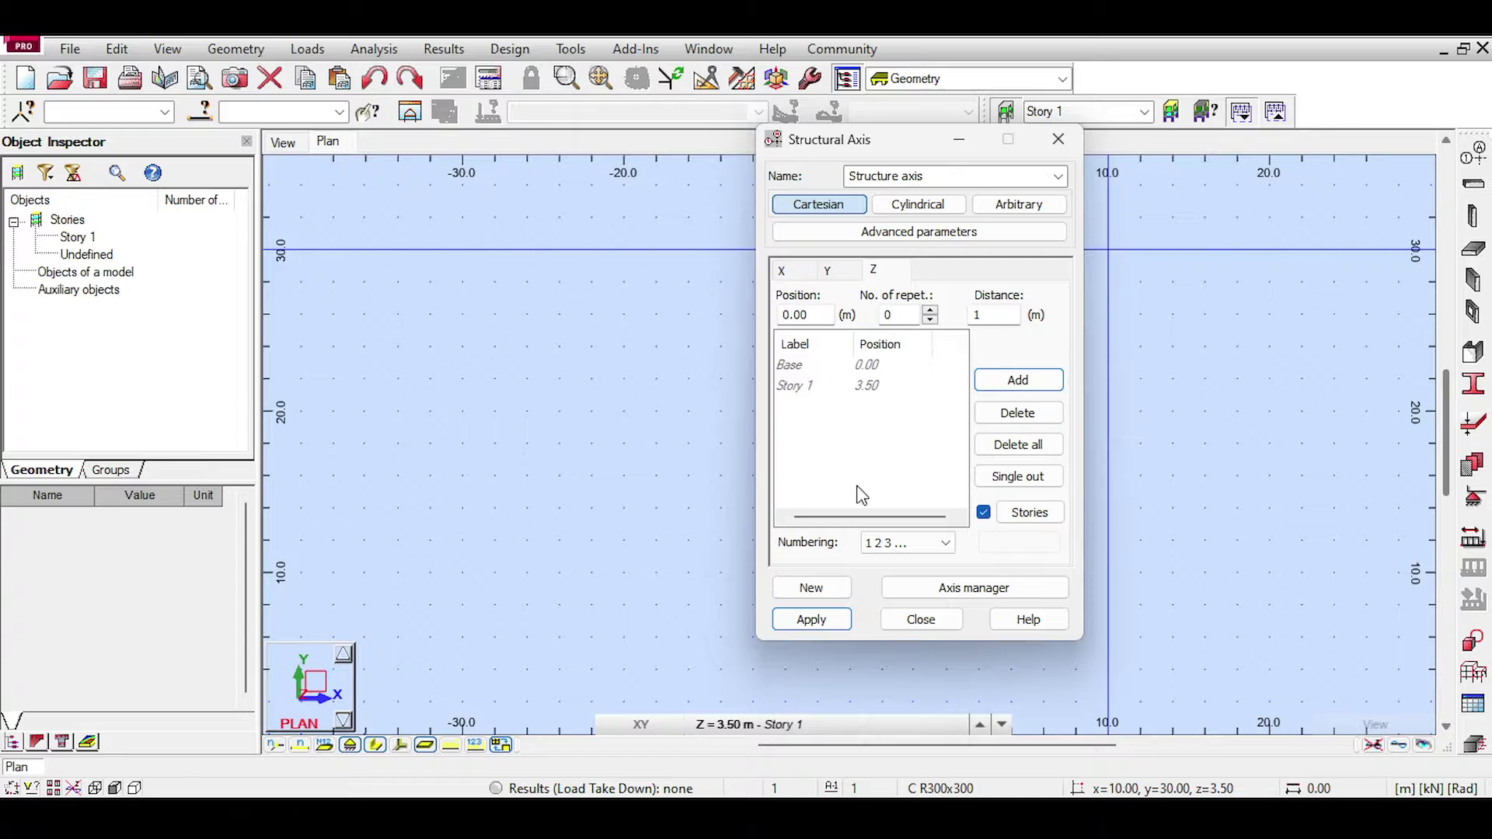
left_click(814, 620)
left_click(919, 621)
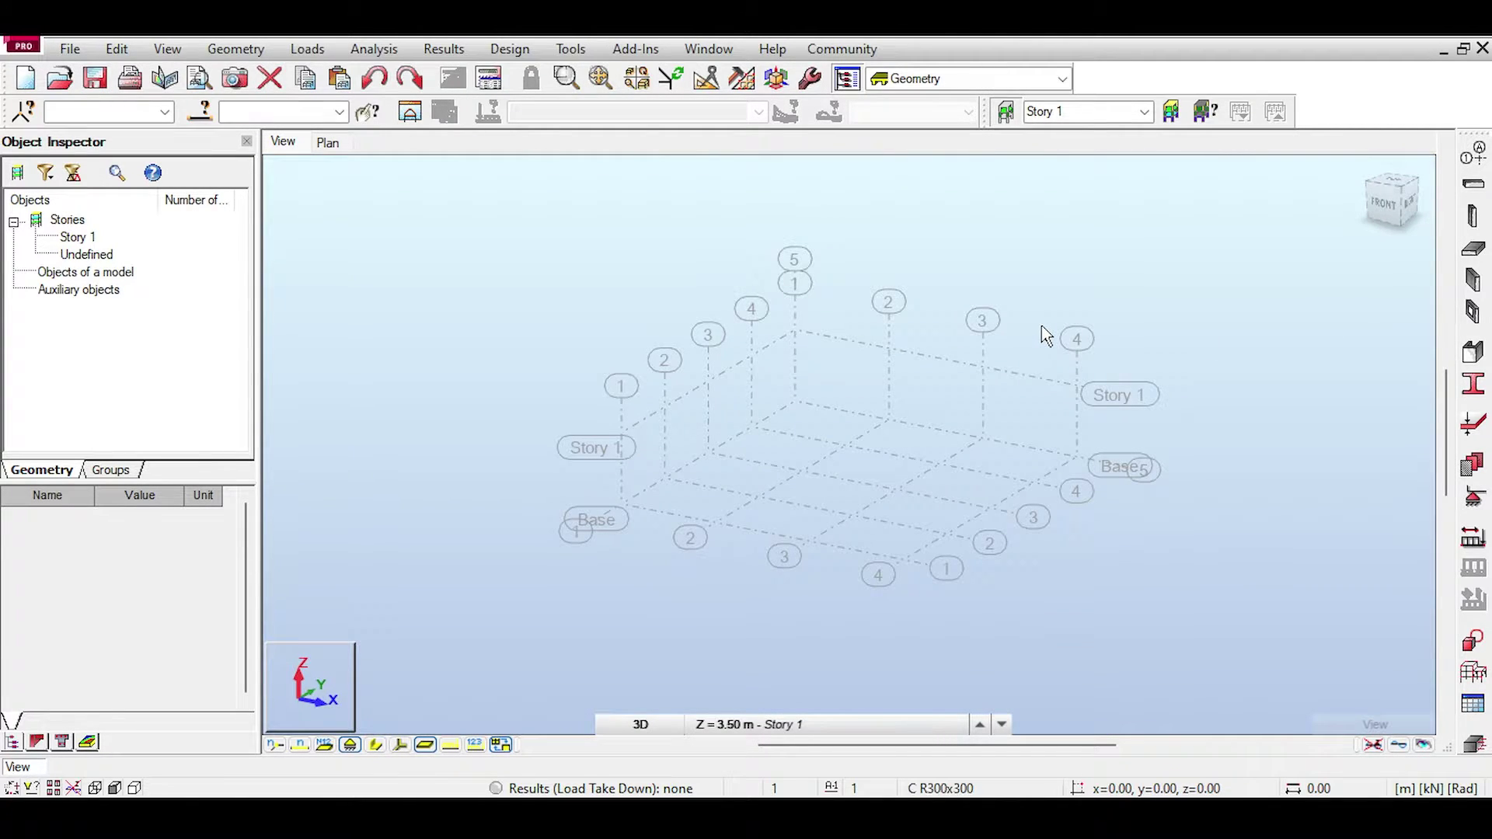
- Define a rectangular RC beam section 250 mm wide and 400 mm high in CONCR for the new beams
left_click(1474, 189)
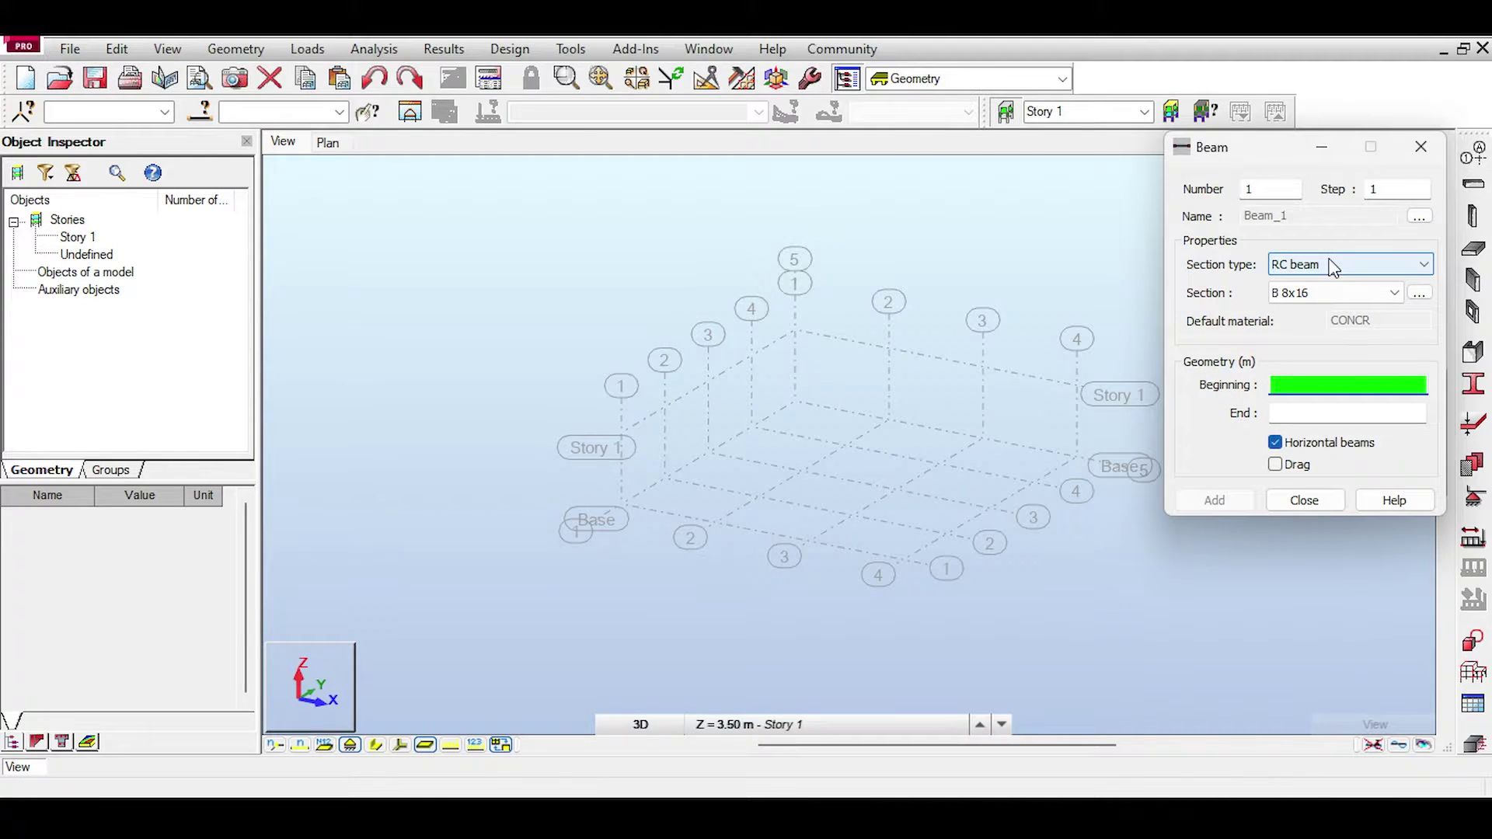
left_click(1416, 293)
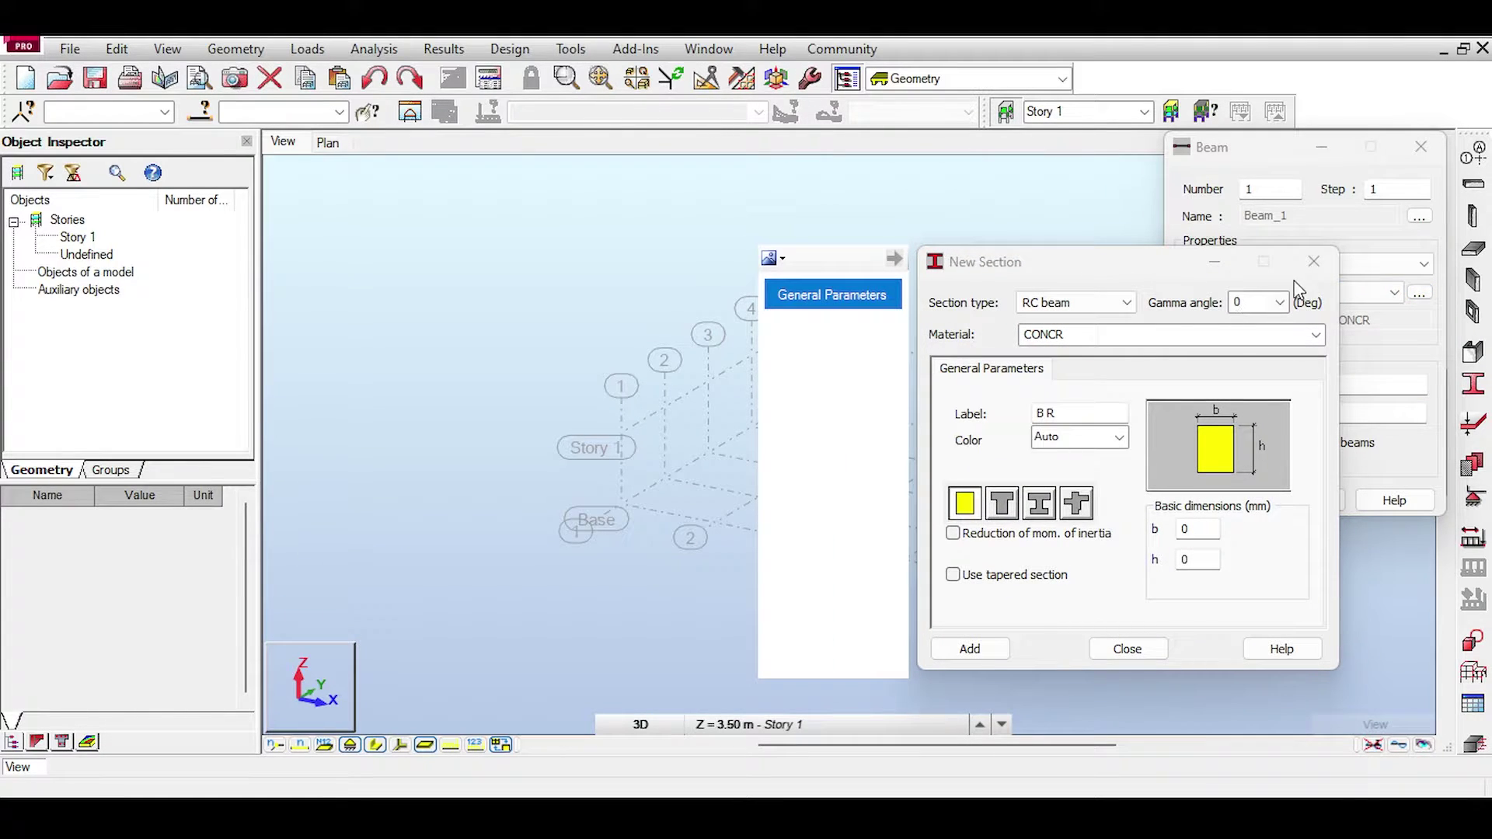
left_click(1313, 261)
left_click(1340, 292)
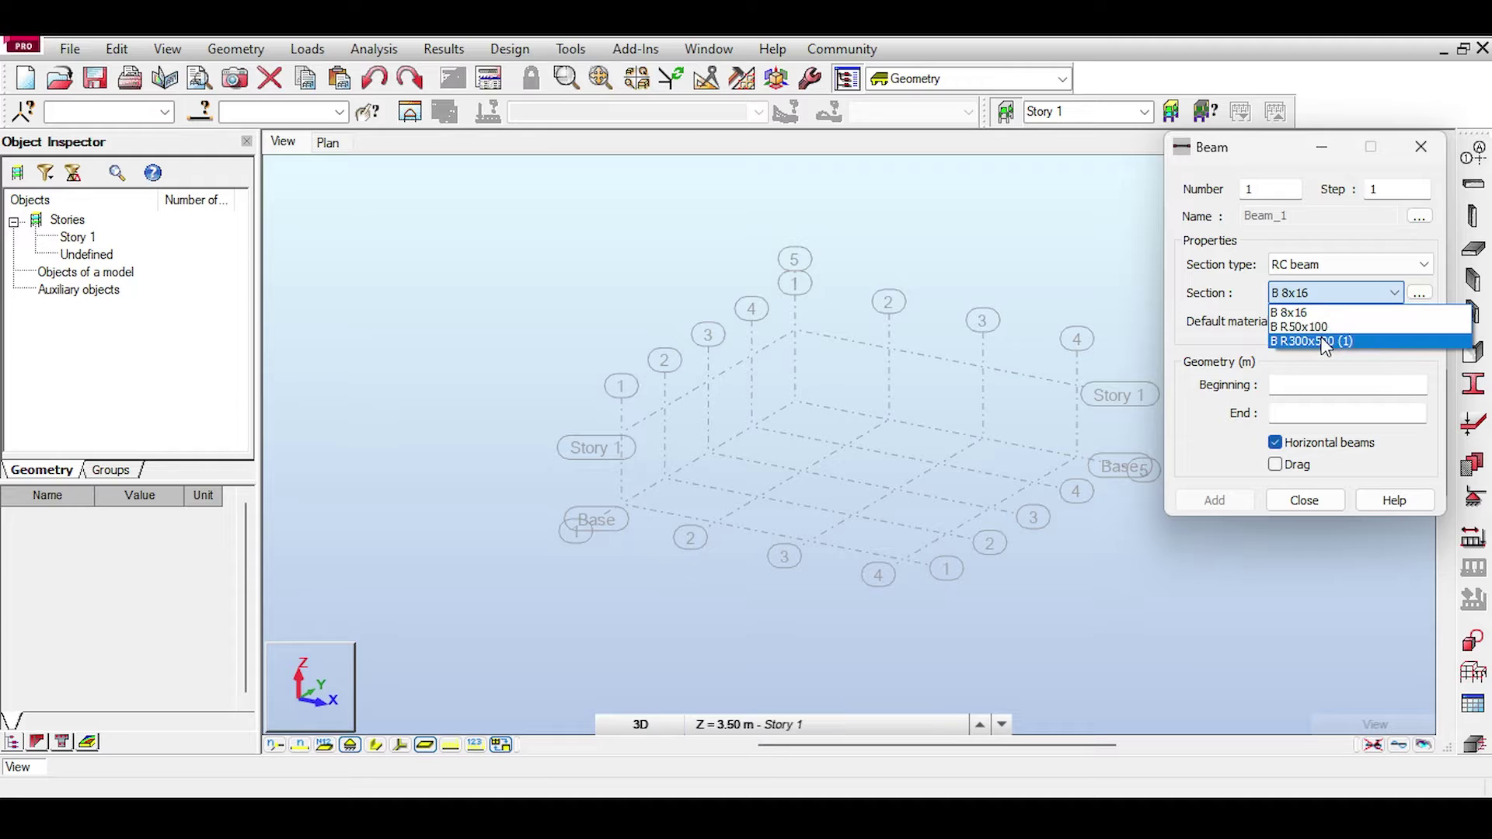
left_click(1420, 293)
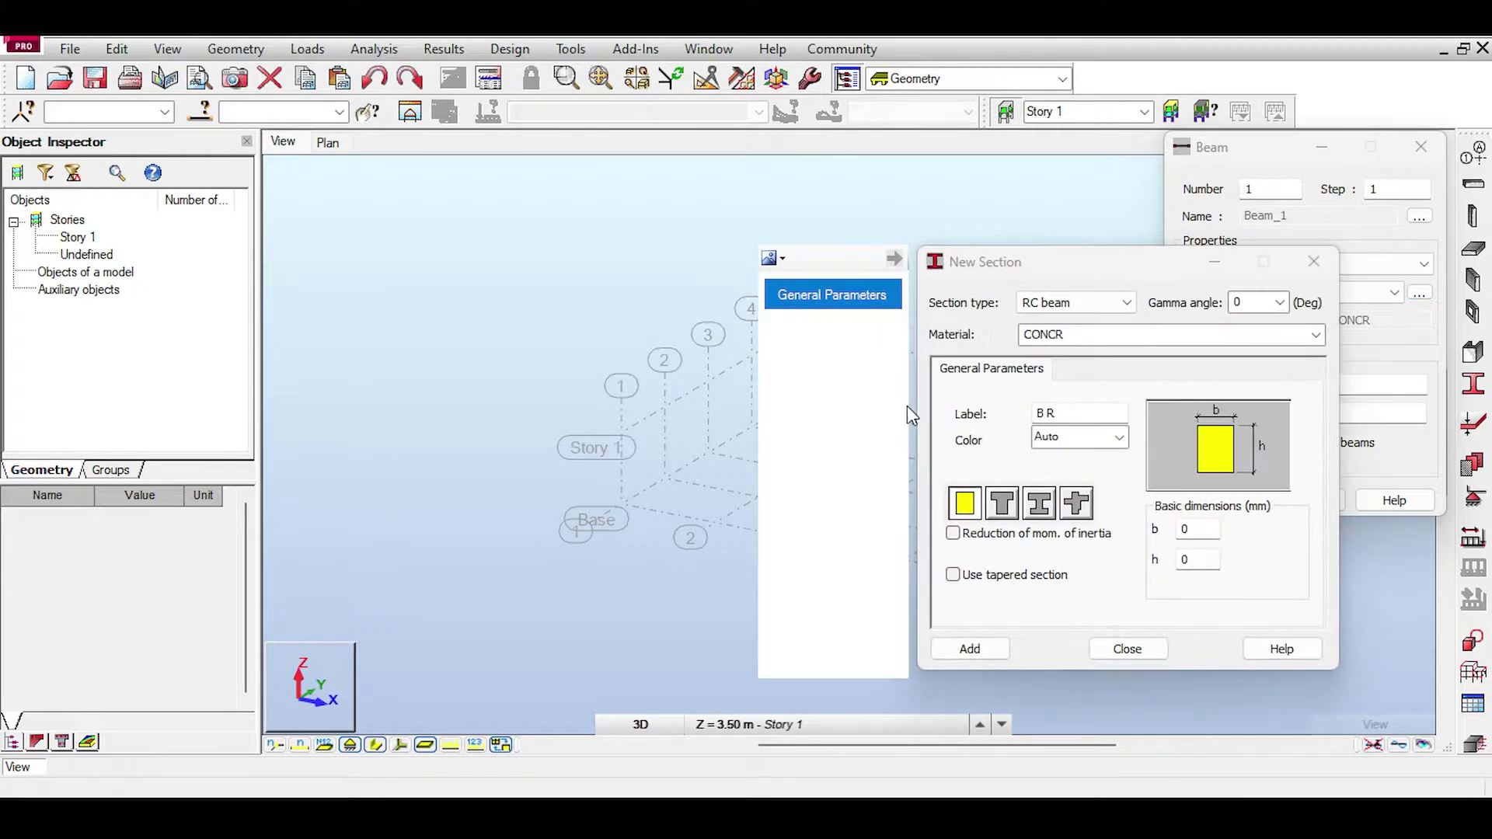
left_click(1186, 529)
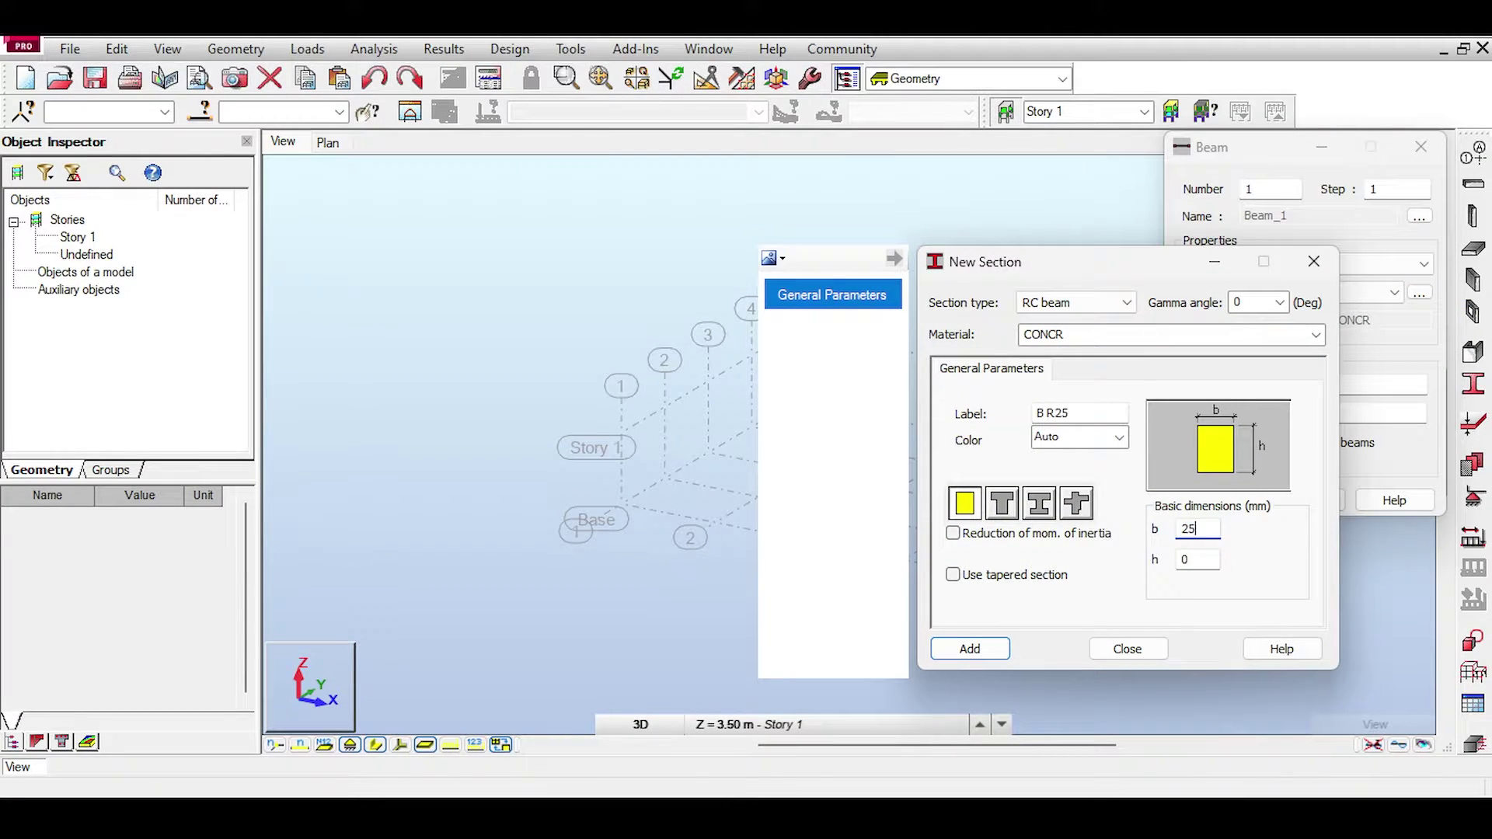
key("Tab")
type("4")
left_click(991, 657)
left_click(1123, 650)
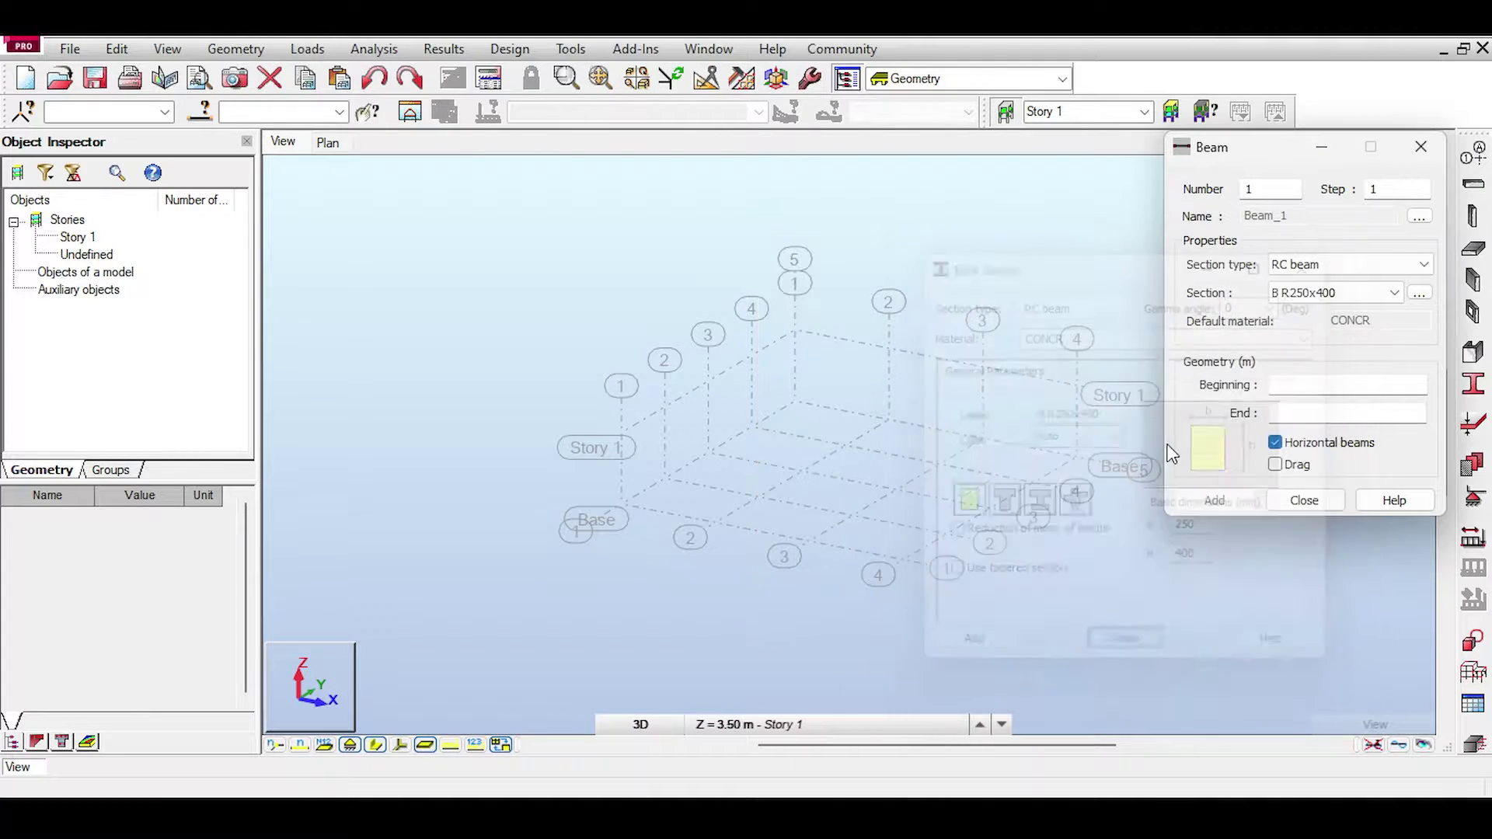
left_click(1418, 294)
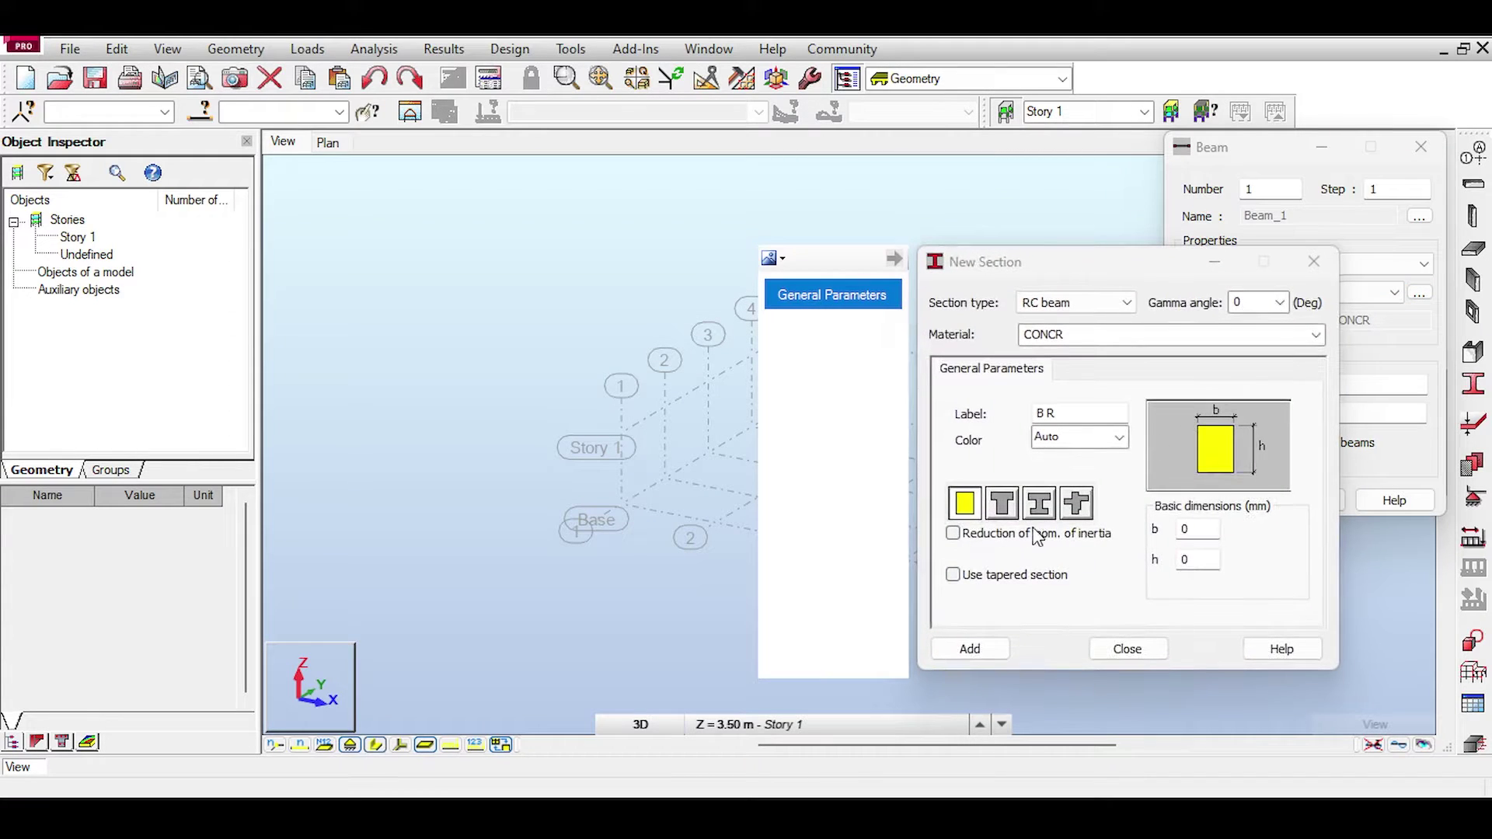
left_click(1028, 536)
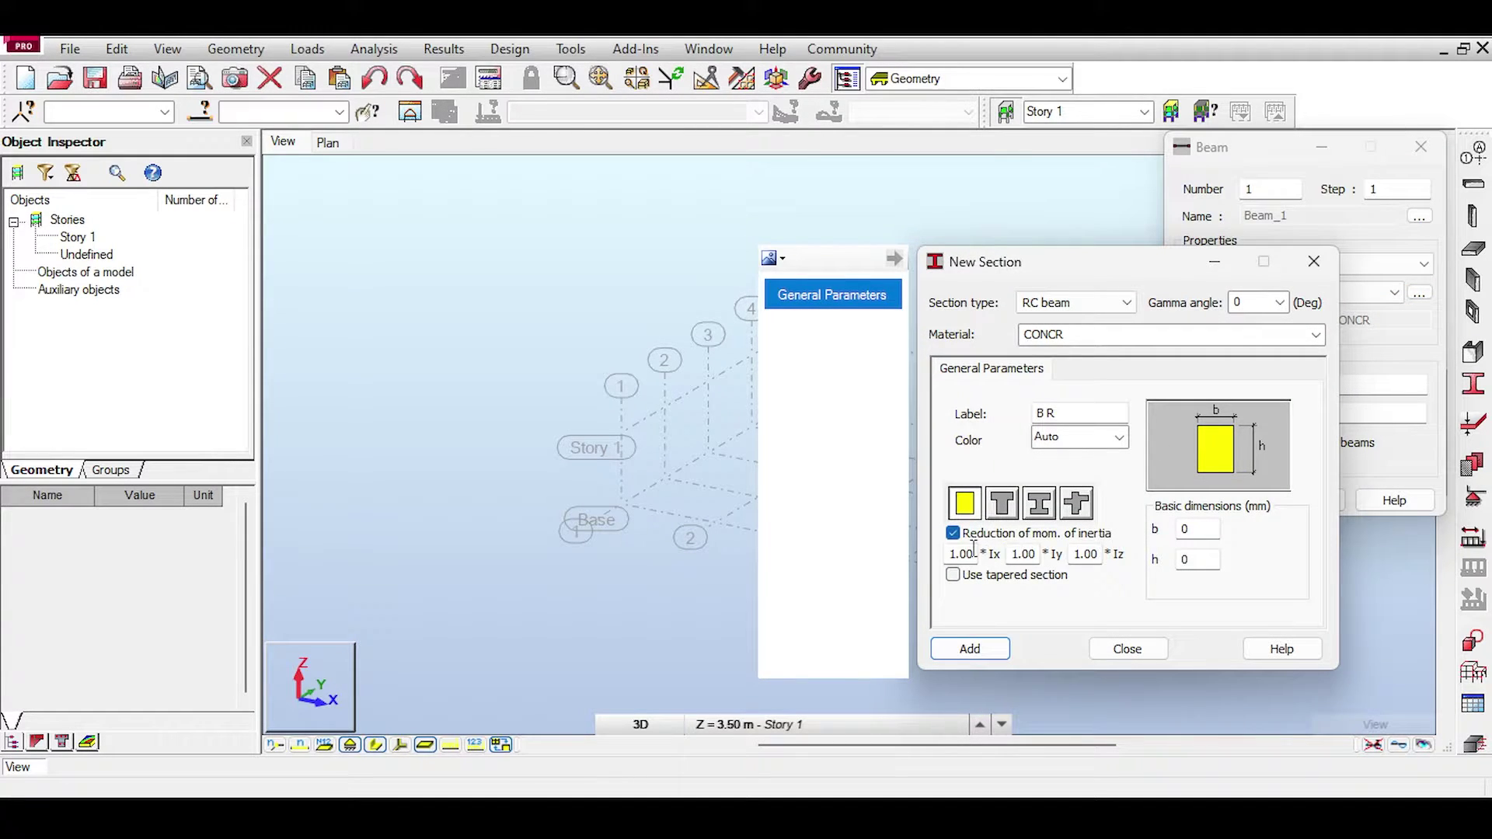
left_click(1090, 537)
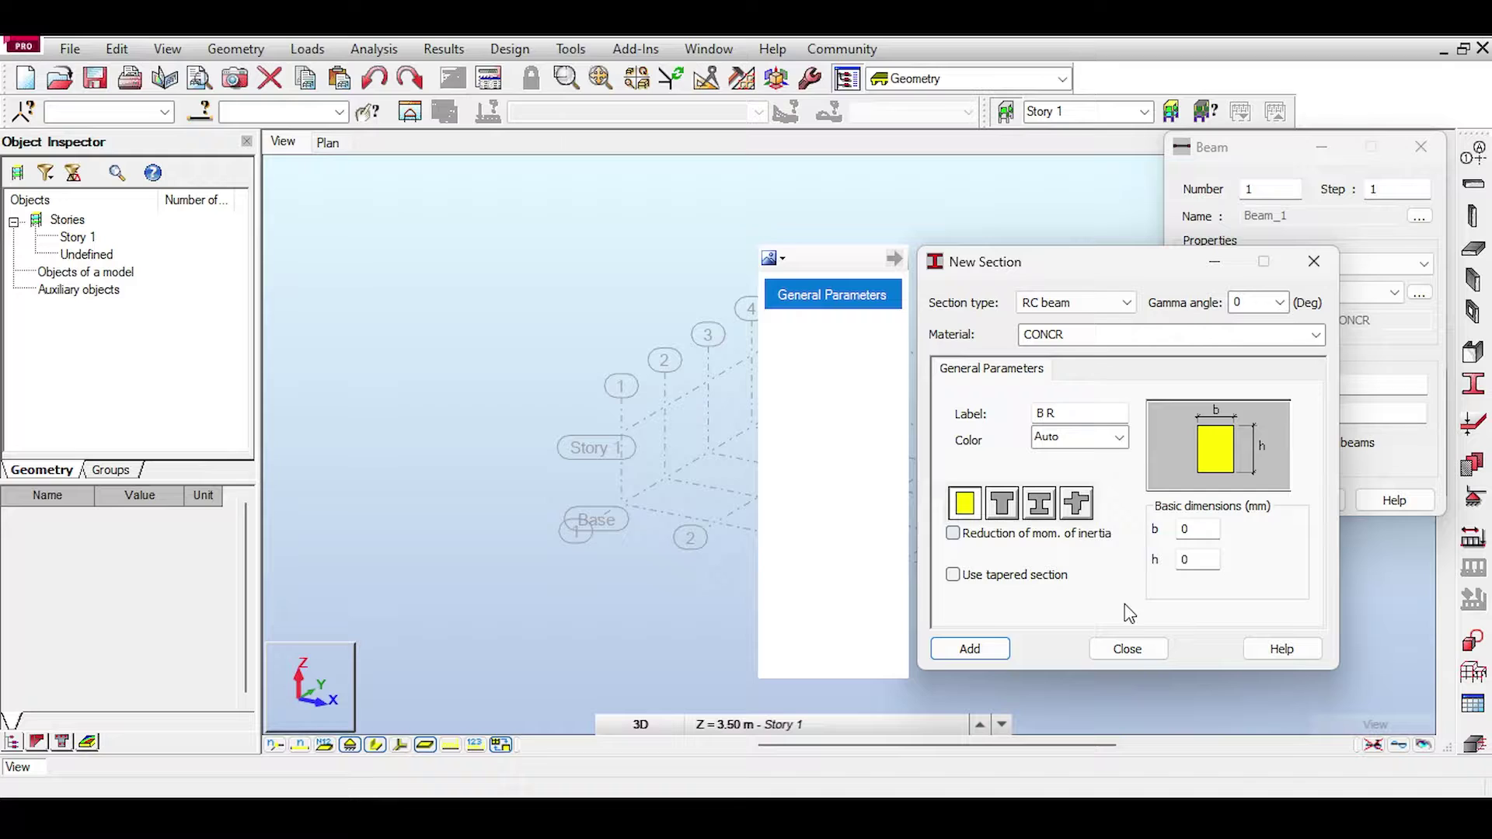
left_click(1129, 649)
- Draw five B R250x400 beams at Story 1 level along the X direction, one on each Y grid line, spanning 0 to 15 m
left_click(1287, 392)
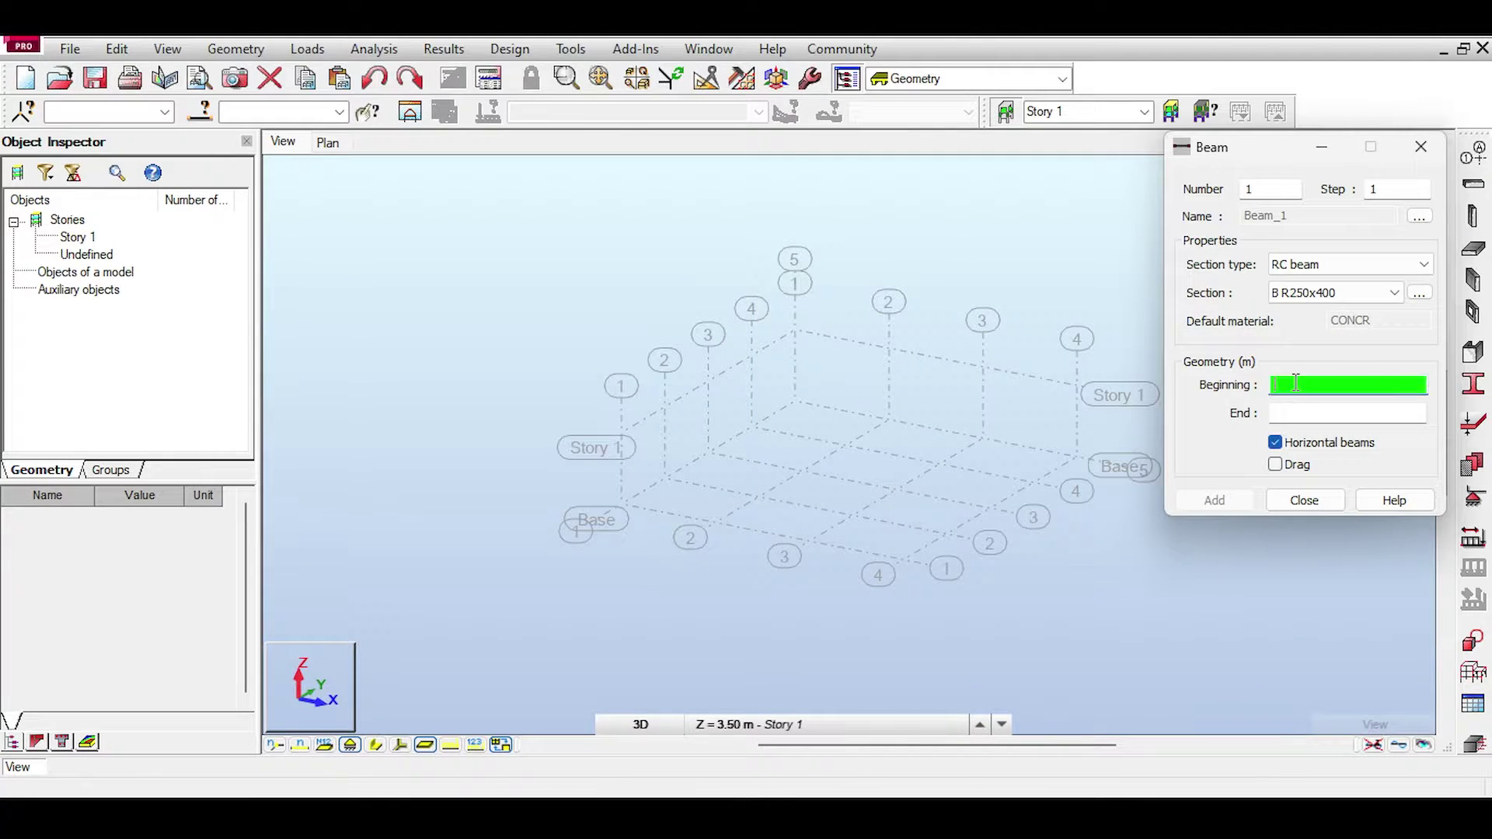
left_click(805, 335)
left_click(1078, 386)
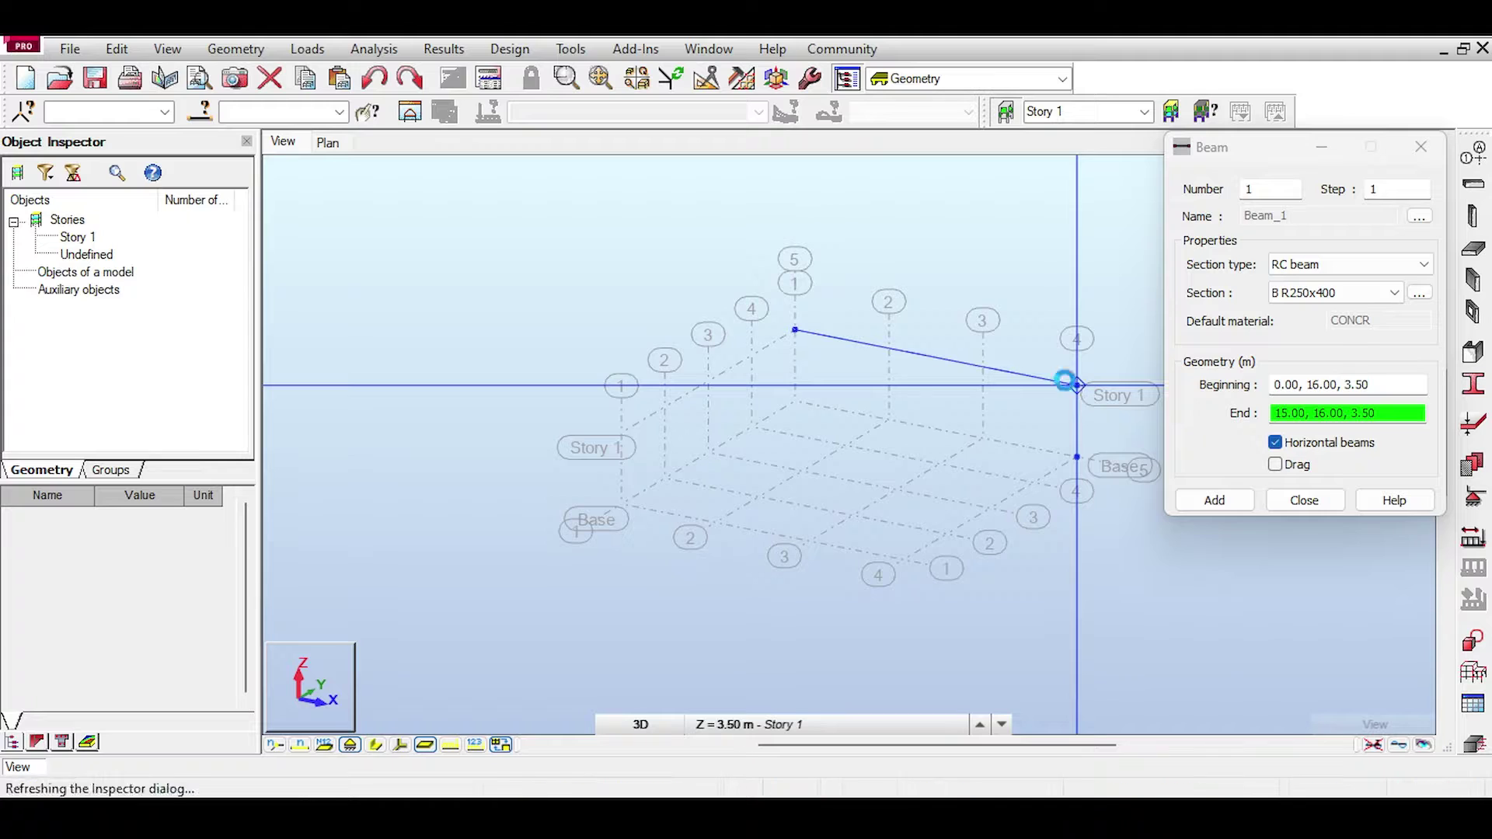
left_click(736, 361)
left_click(1034, 410)
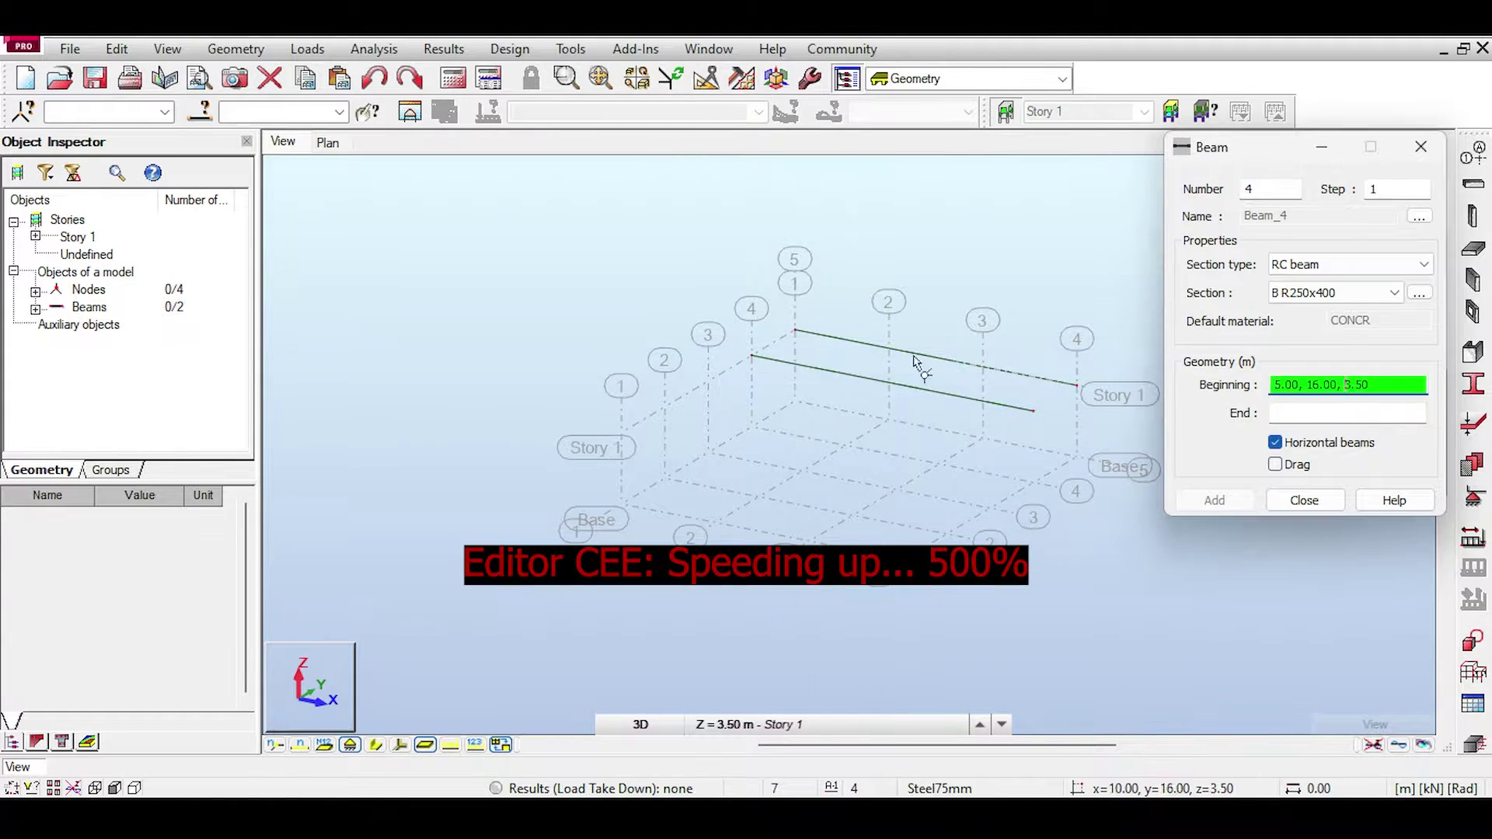
left_click(708, 380)
left_click(990, 437)
left_click(665, 407)
left_click(947, 463)
left_click(621, 432)
left_click(904, 488)
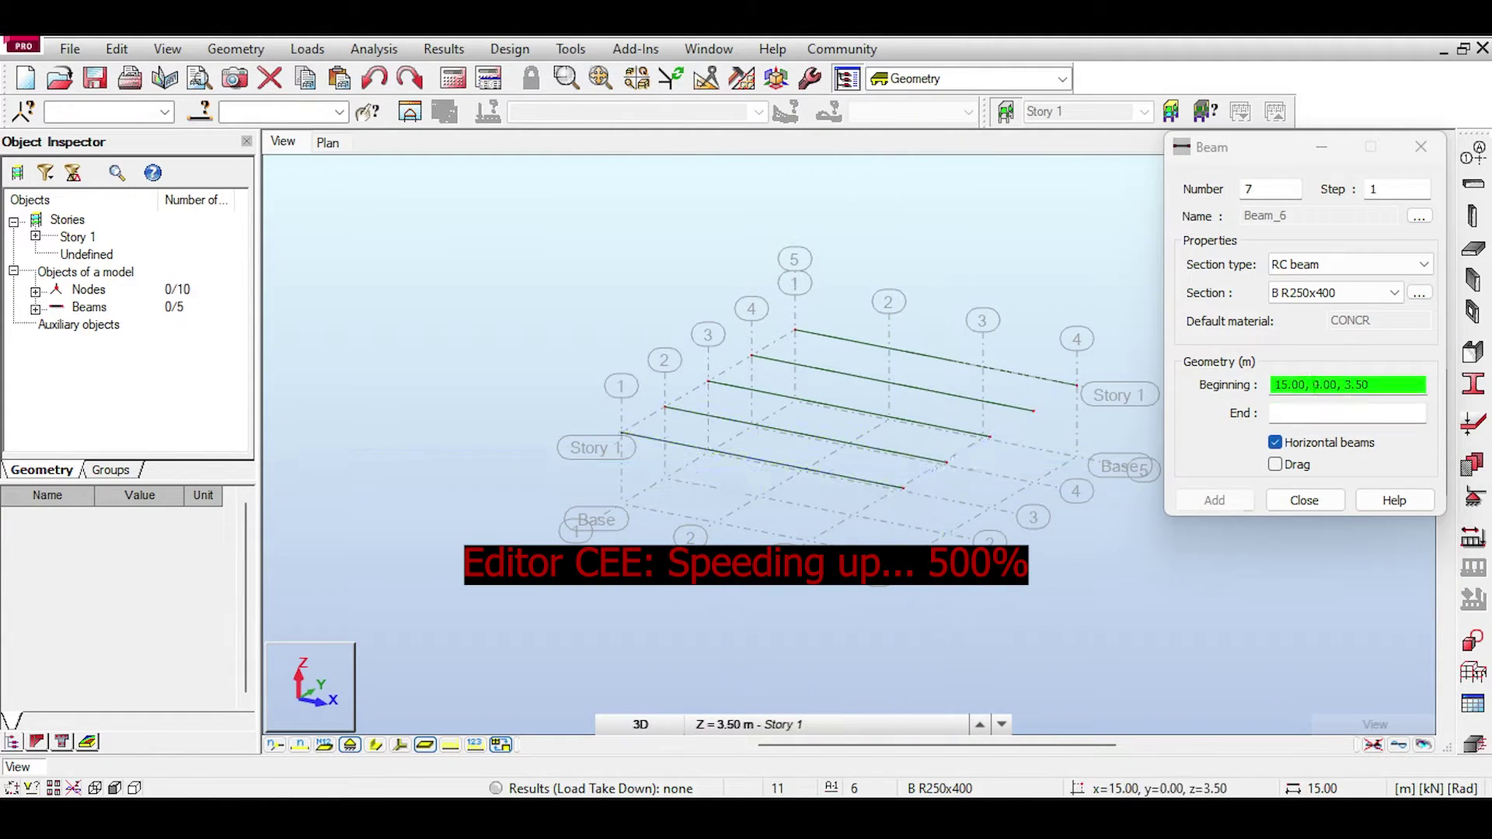
- Draw four B R250x400 beams at Story 1 level along the Y direction, one on each X grid line, and end beam creation
left_click(1391, 194)
left_click_drag(1228, 147, 1243, 180)
left_click(687, 455)
left_click(936, 328)
left_click(766, 498)
left_click(1011, 369)
left_click(1088, 408)
left_click(839, 536)
left_click(612, 414)
left_click(859, 287)
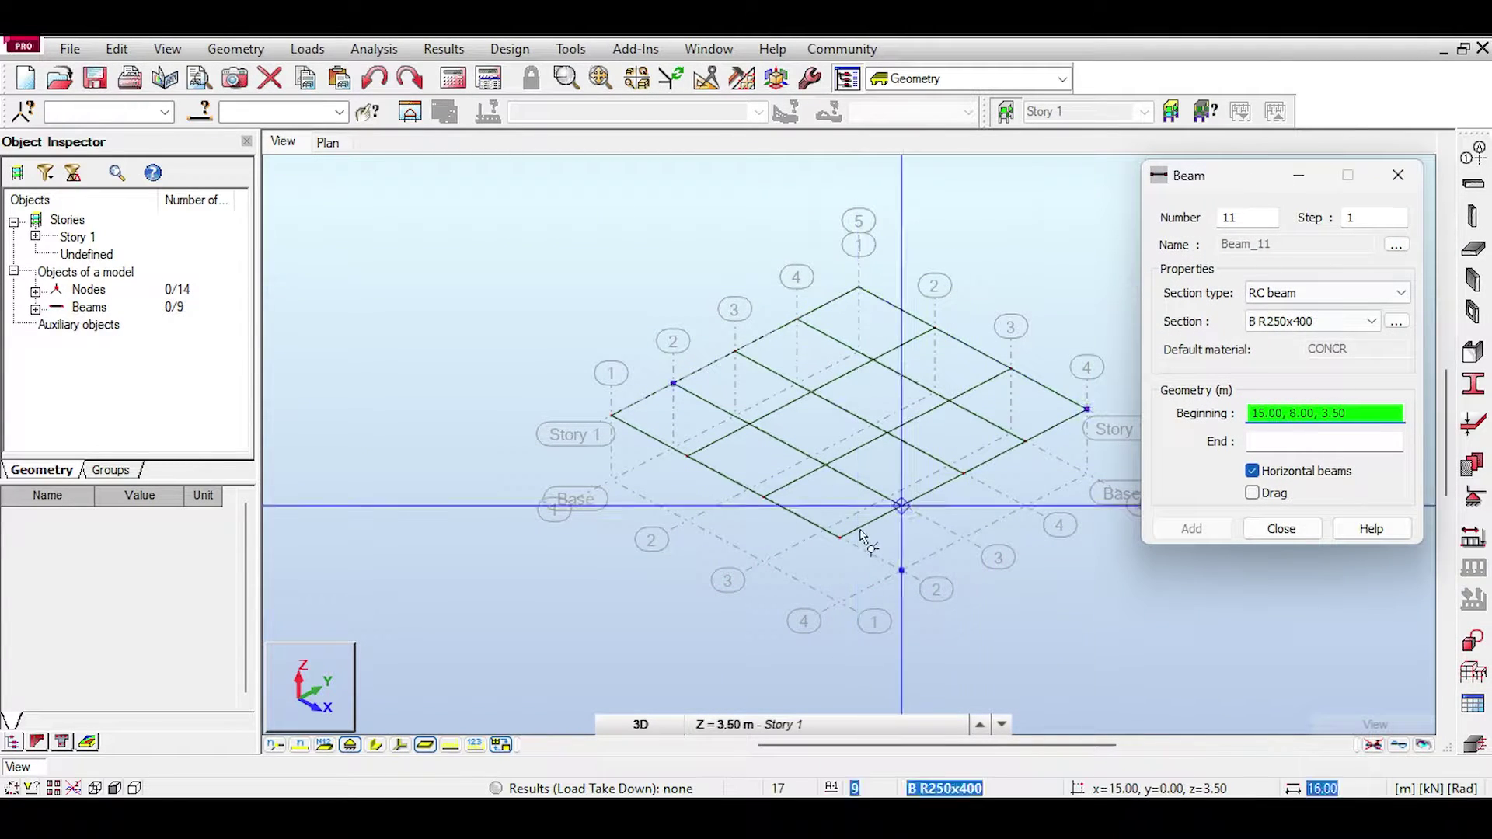
left_click(1258, 529)
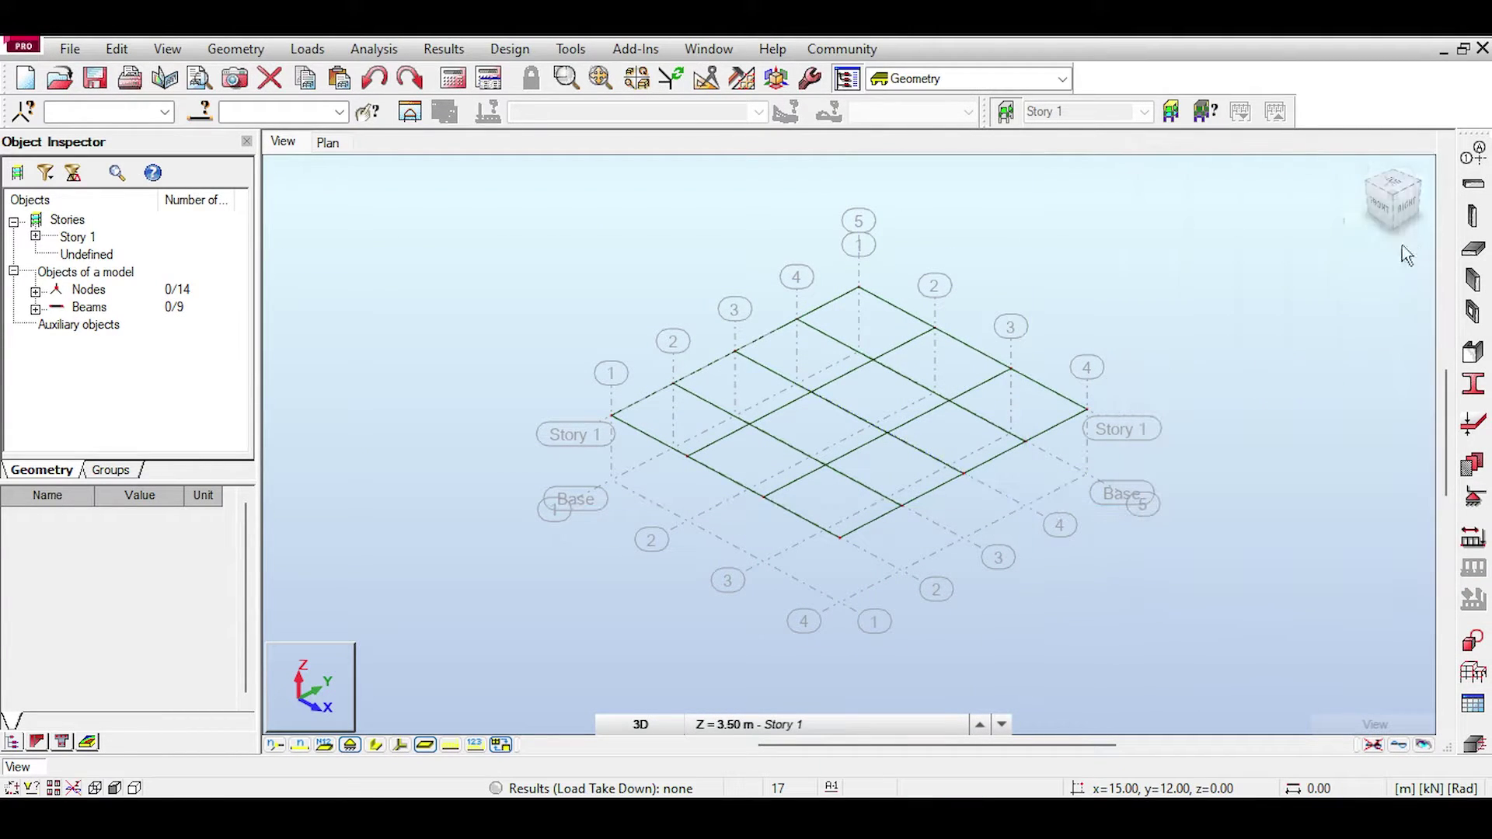
- Define a rectangular RC column section 300 x 300 mm in CONCR, without reduction of the moment of inertia
left_click(1471, 220)
left_click_drag(443, 205, 588, 189)
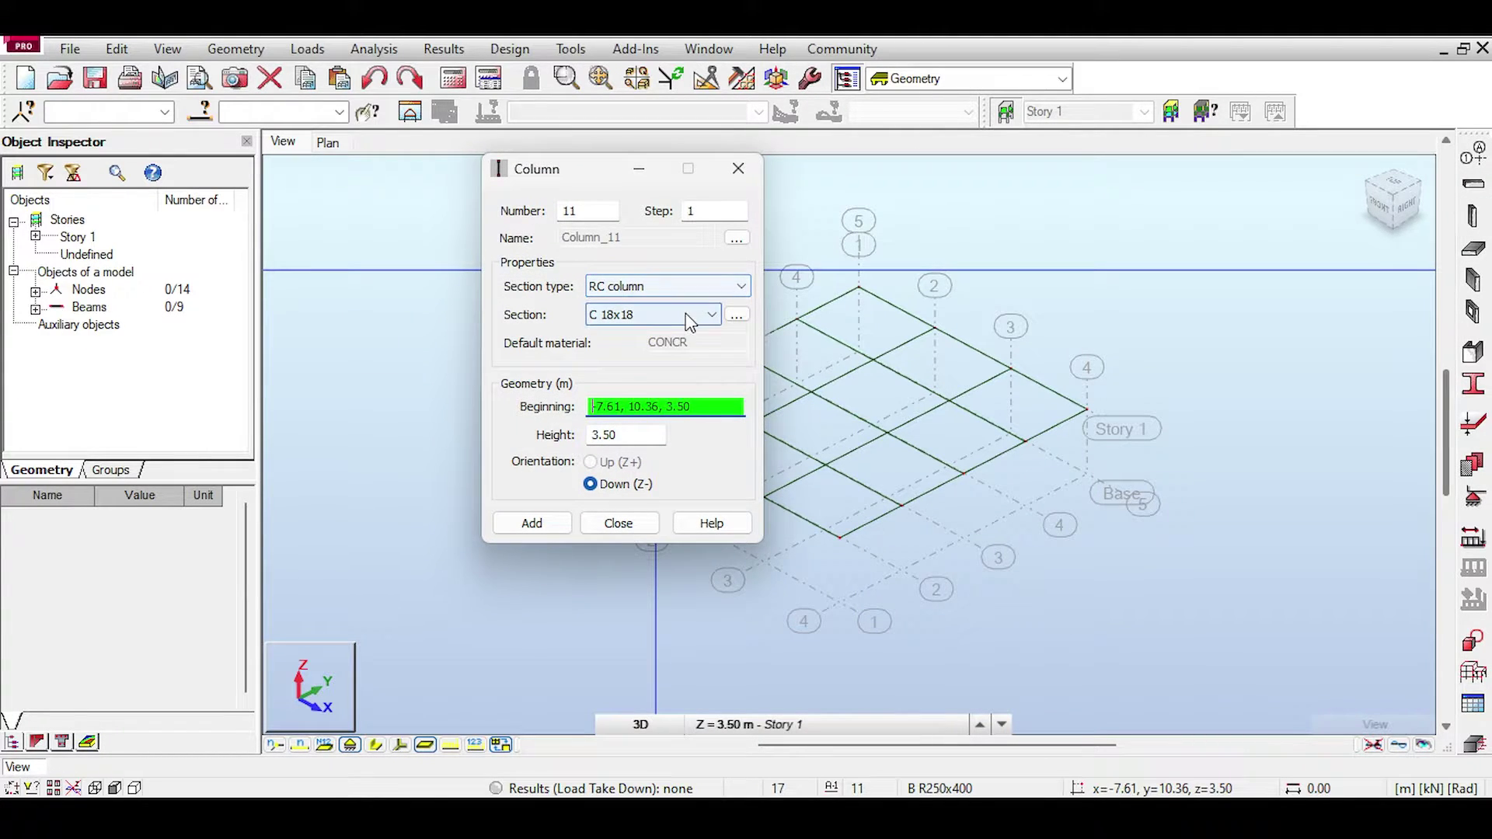
left_click(736, 315)
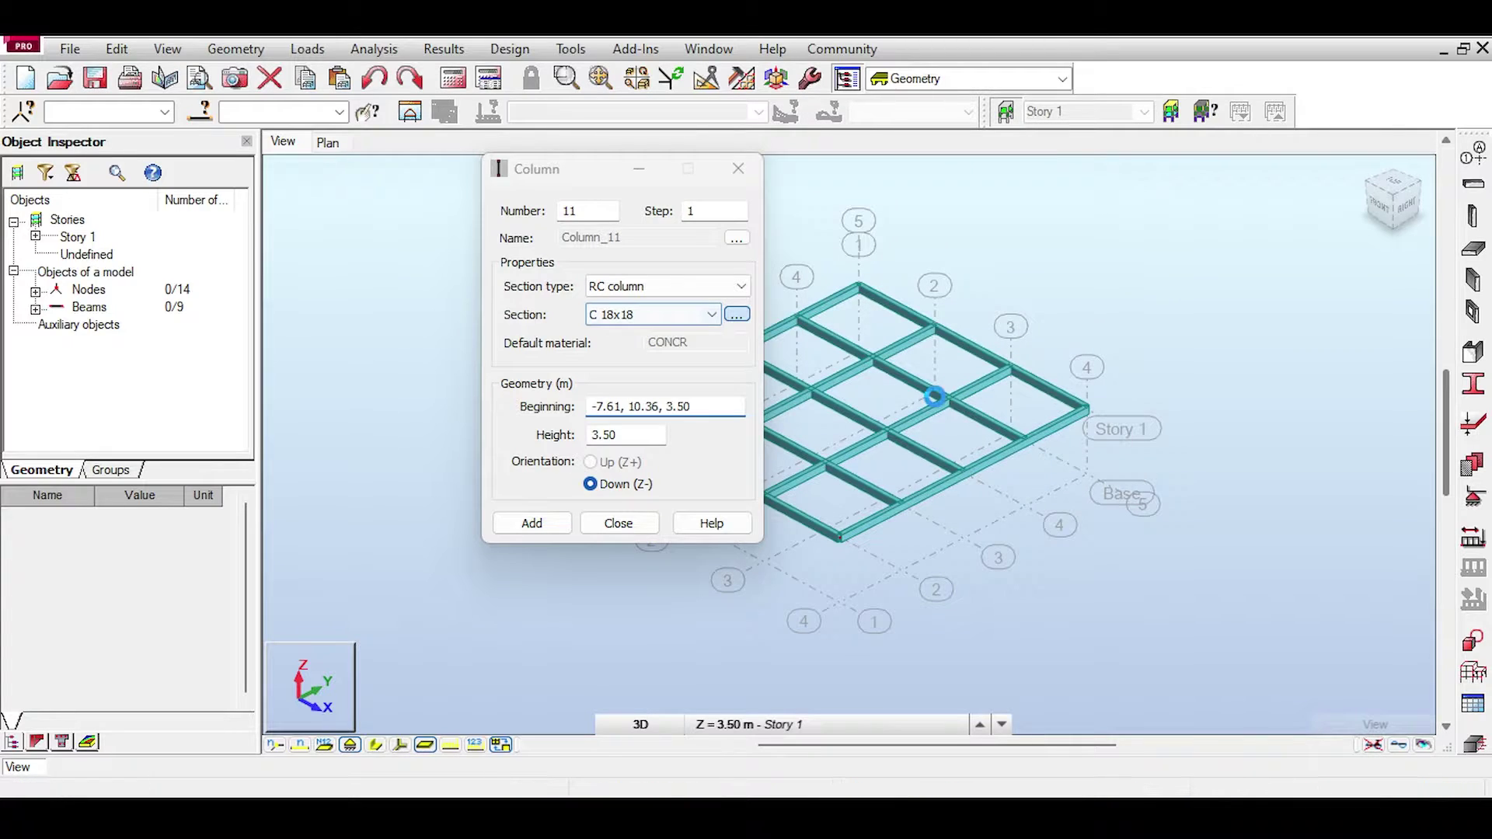
left_click(1200, 480)
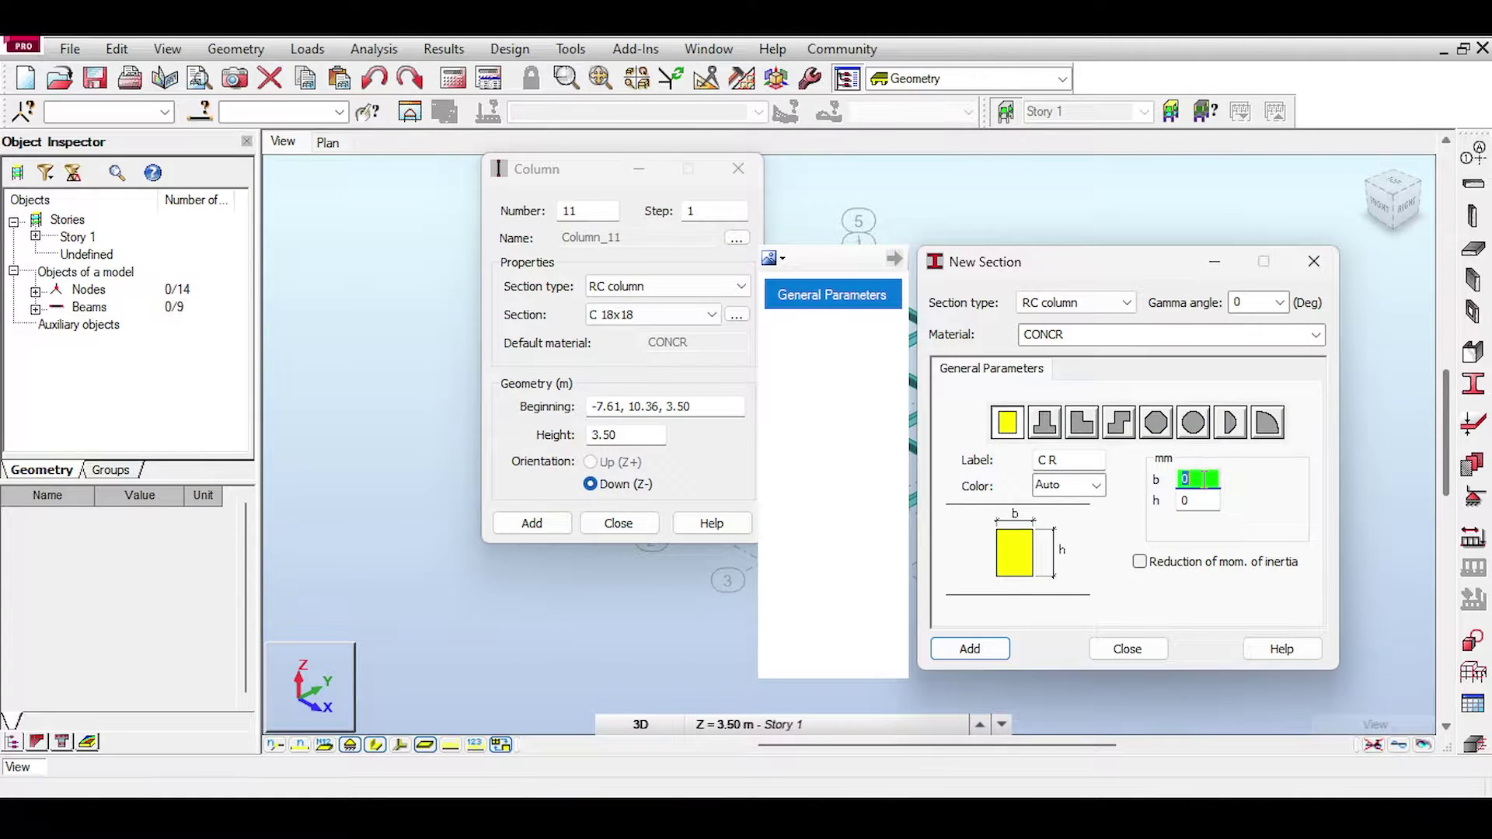
key("Tab")
type("300")
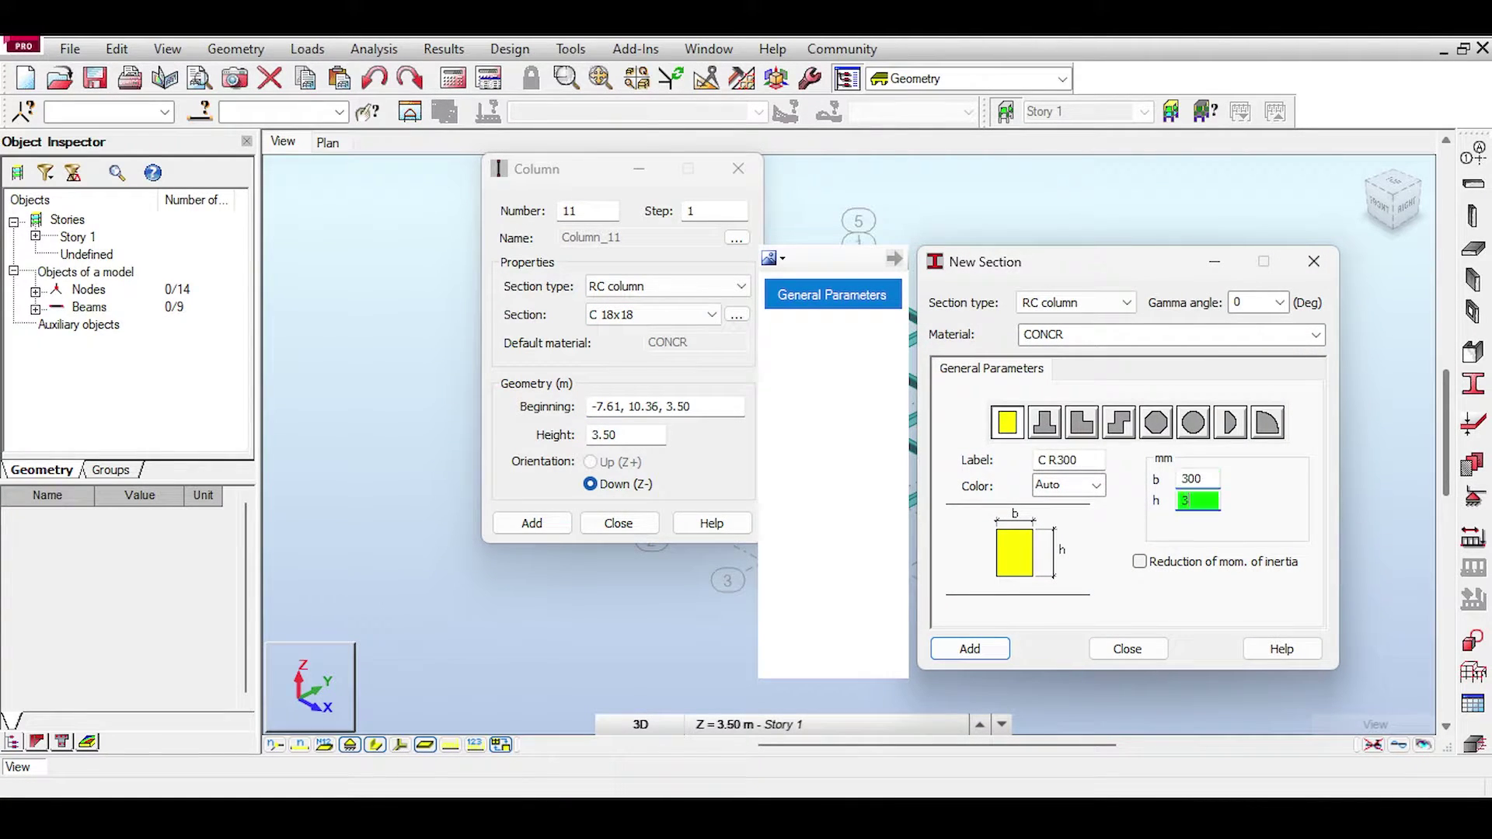
left_click(1161, 563)
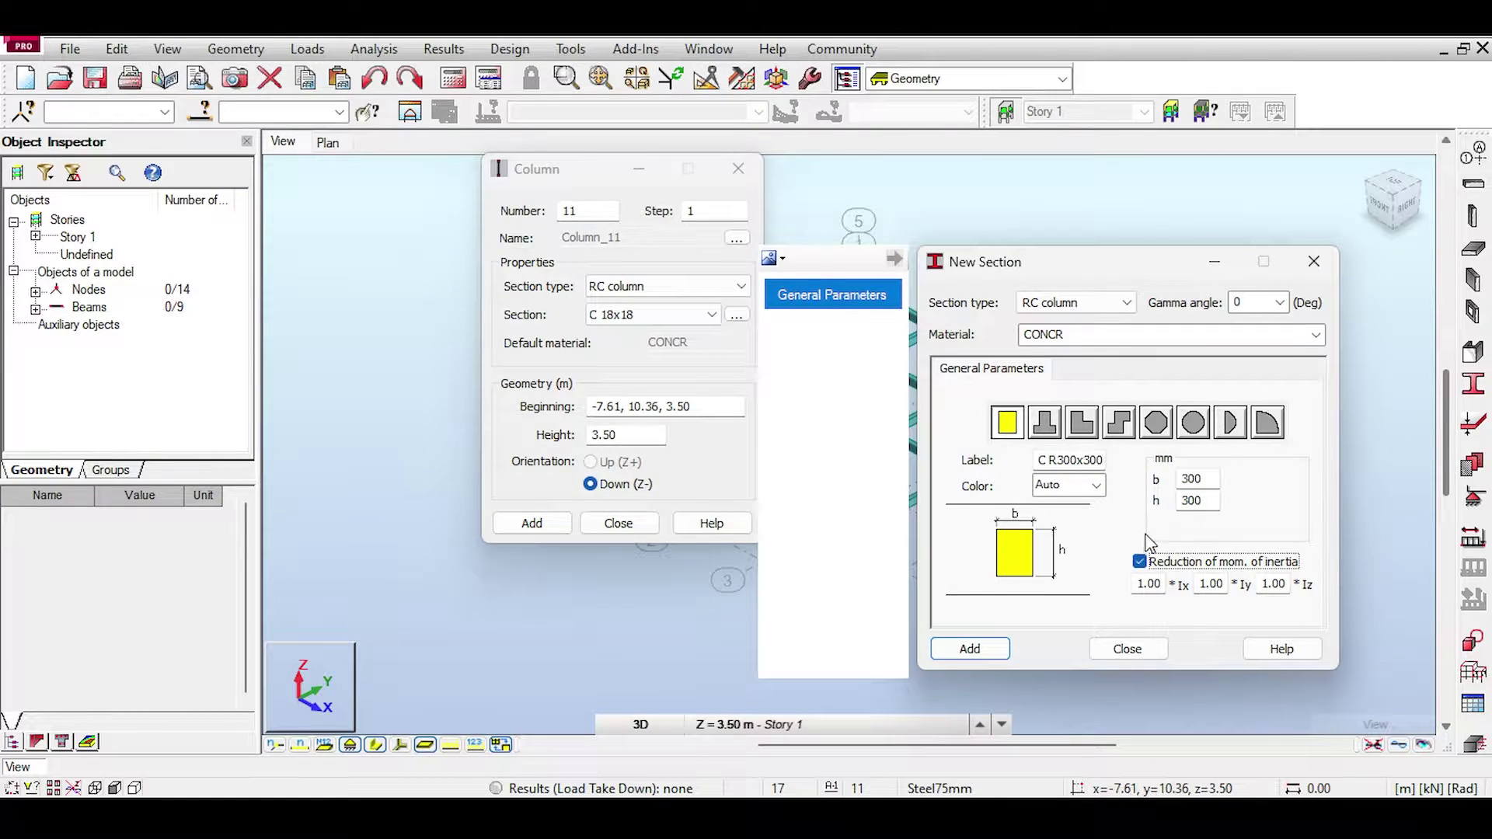
left_click(1139, 561)
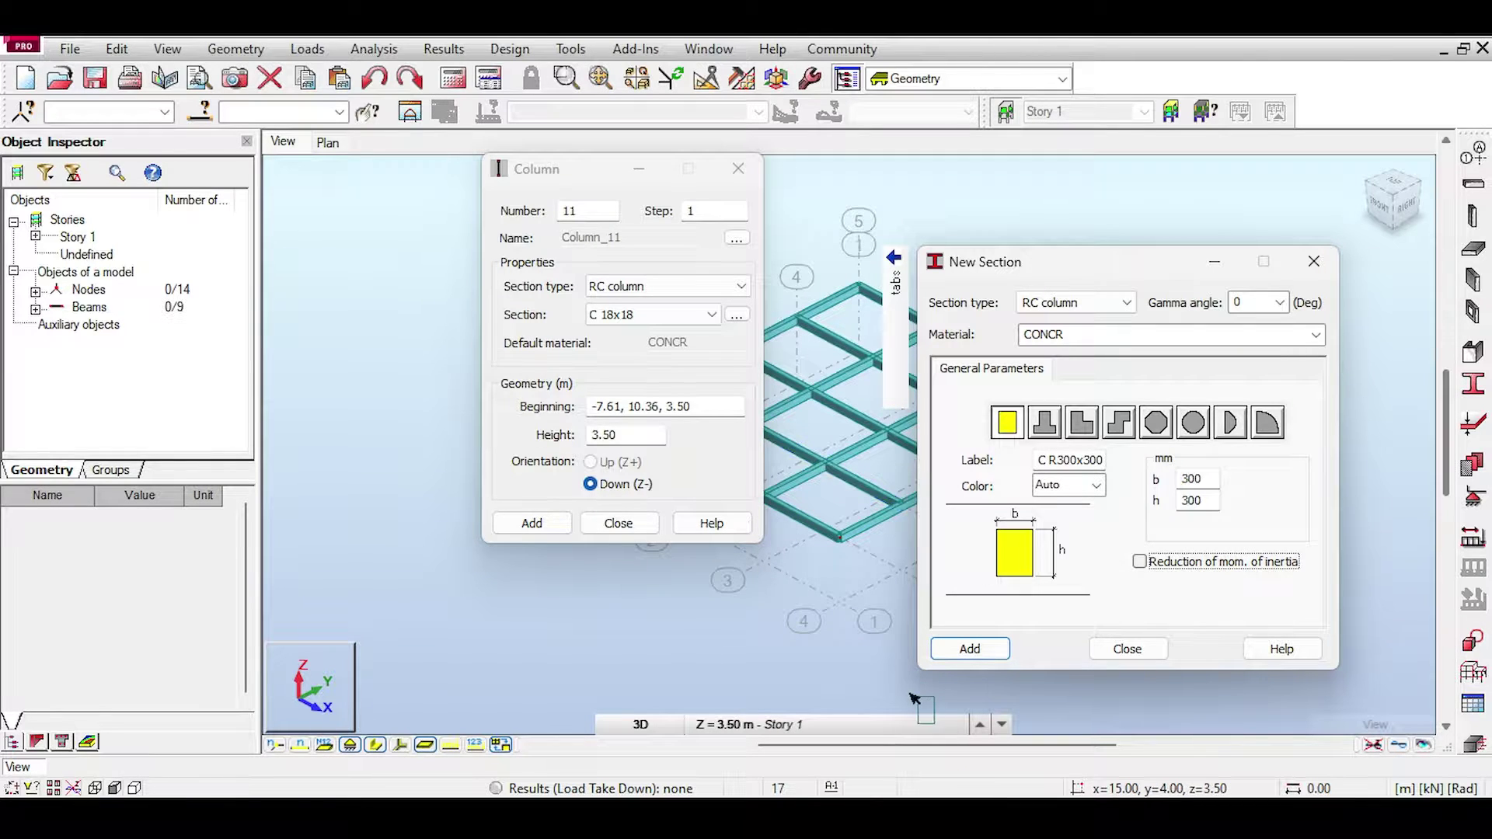
left_click(893, 724)
left_click(971, 649)
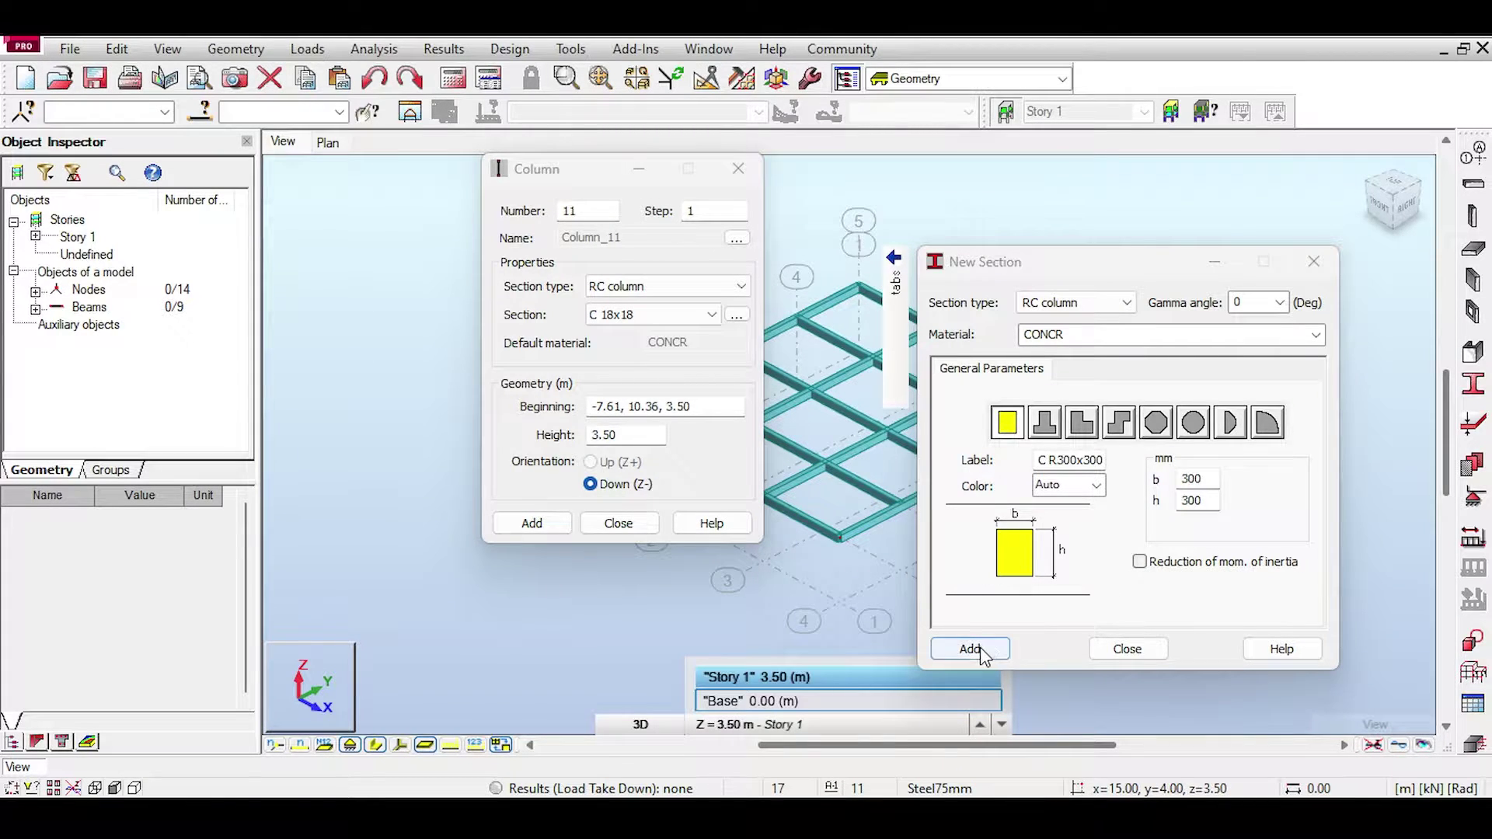
left_click(1127, 647)
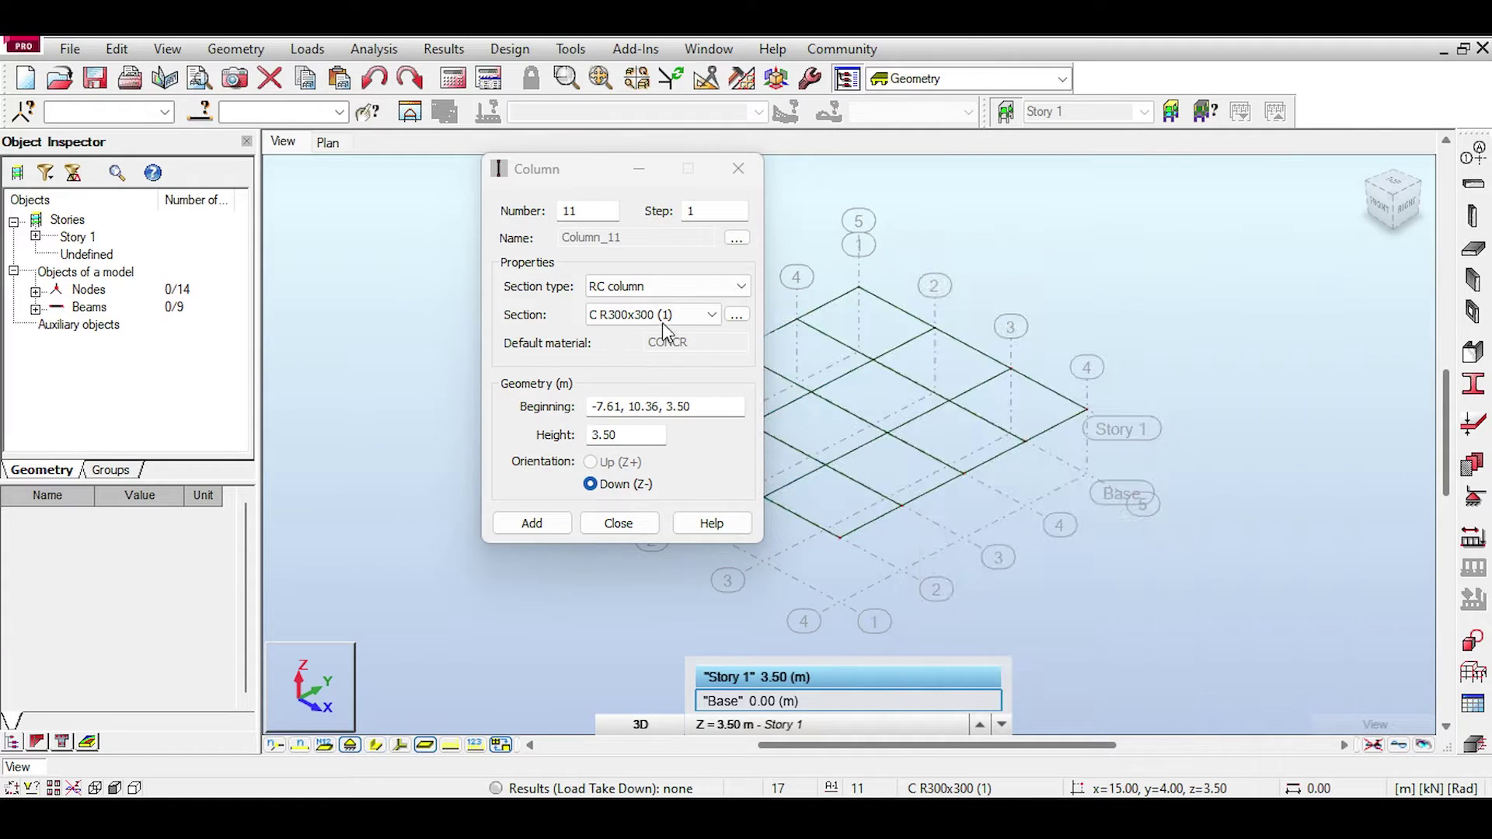
- Choose the C R300x300 (1) section for the new columns and move the column settings clear of the grid
left_click(673, 316)
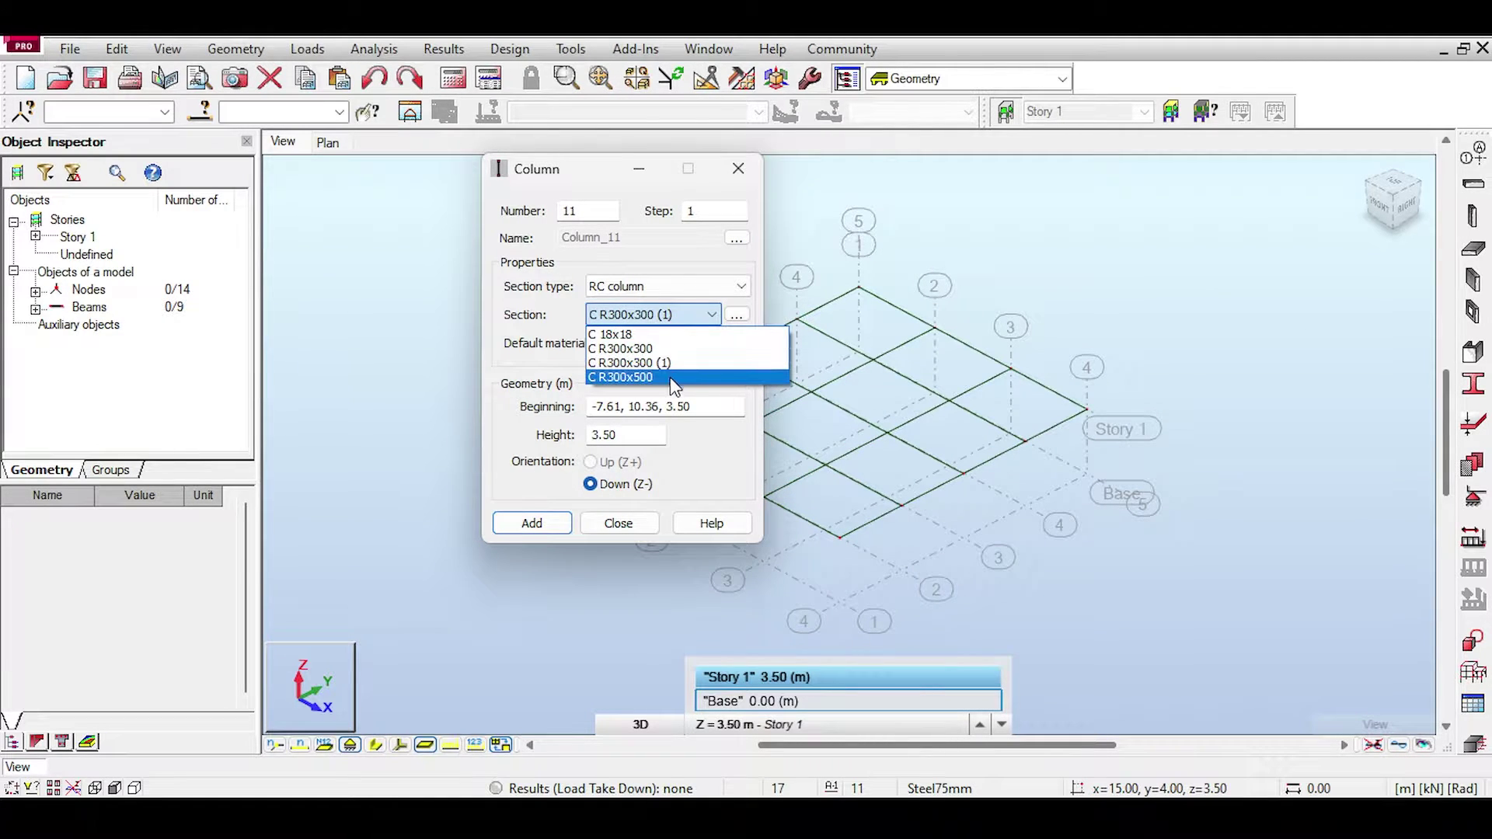
left_click(673, 365)
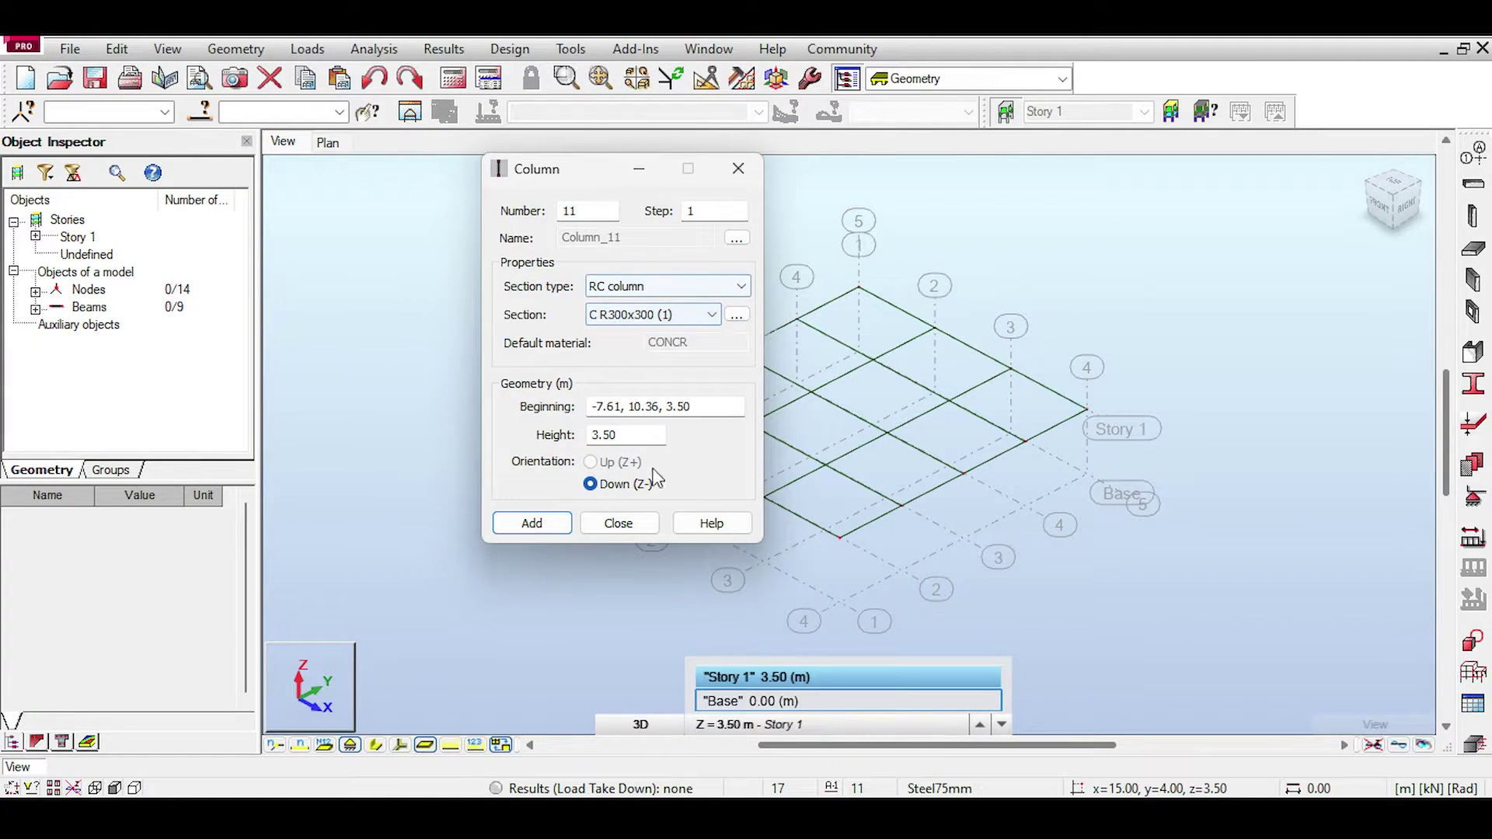
left_click_drag(583, 179, 347, 139)
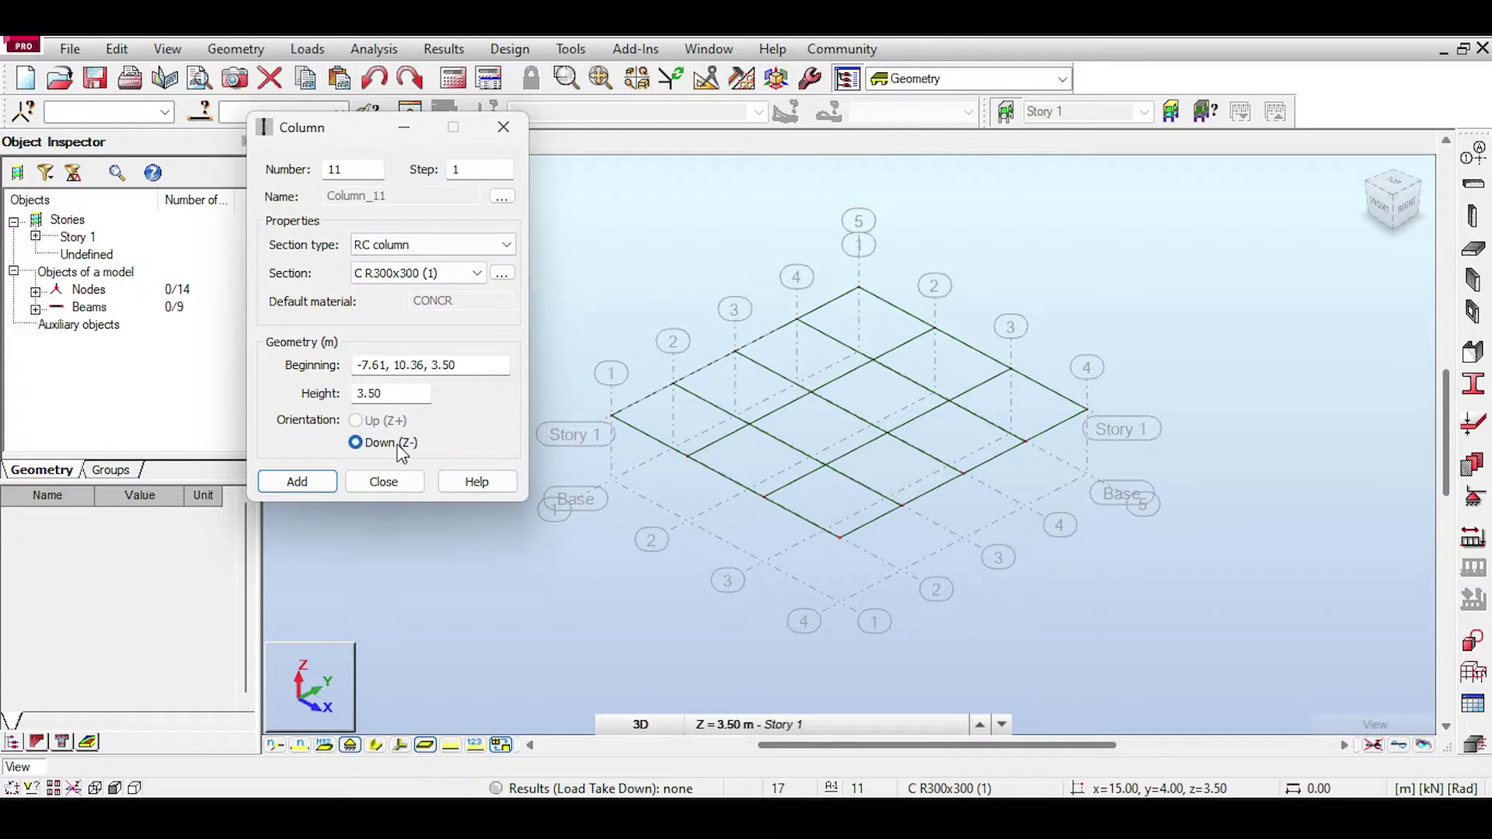
- Place four C R300x300 (1) columns downward from Story 1 along y = 16 m, at x = 15, 10, 5 and 0 m
left_click(419, 365)
left_click(1087, 409)
left_click(1011, 367)
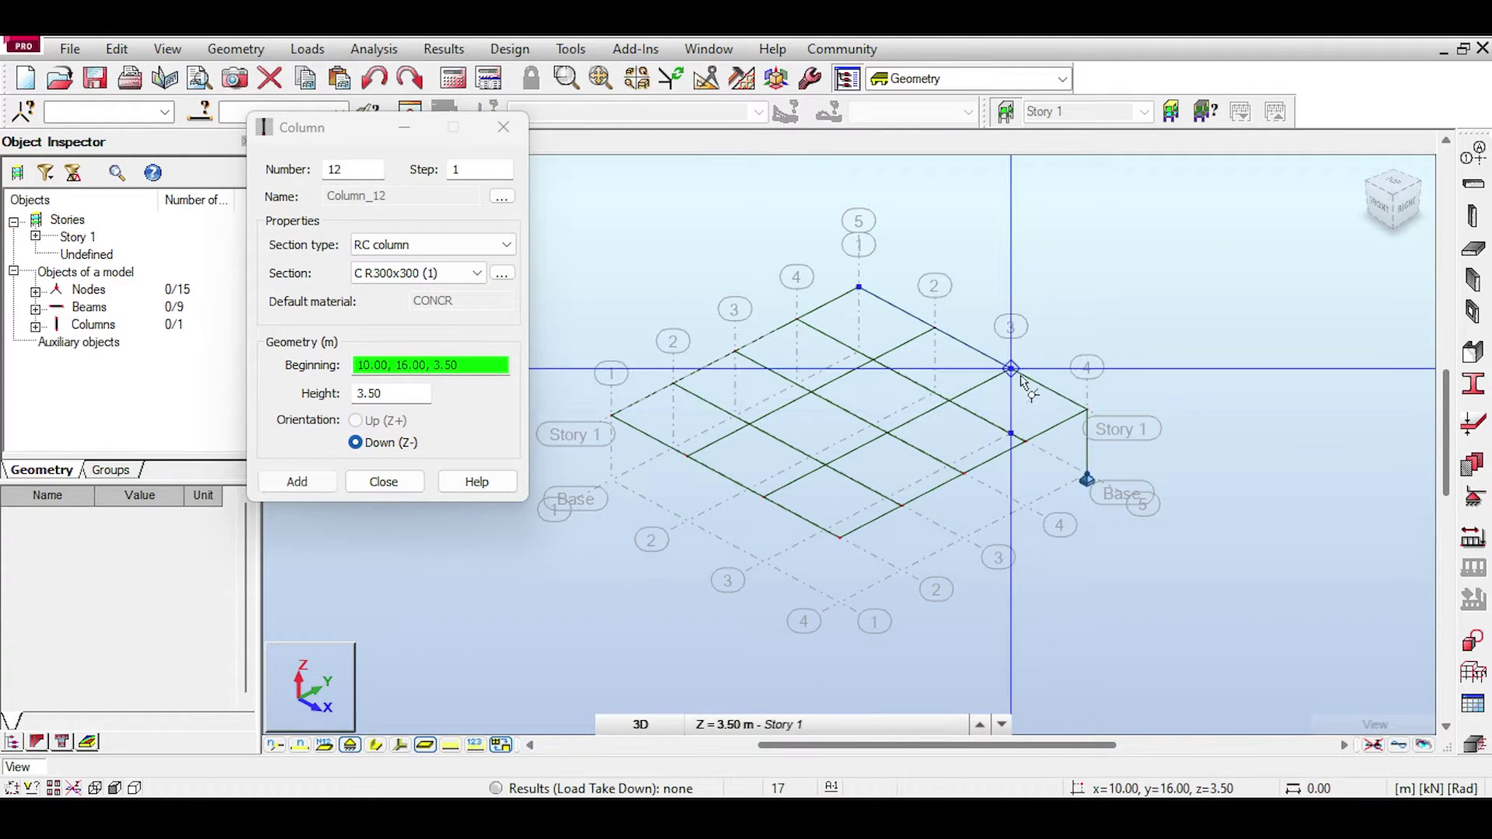
left_click(935, 327)
left_click(859, 287)
- Place four C R300x300 (1) columns downward from Story 1 along x = 0 m, at y = 12, 8, 4 and 0 m
left_click(796, 319)
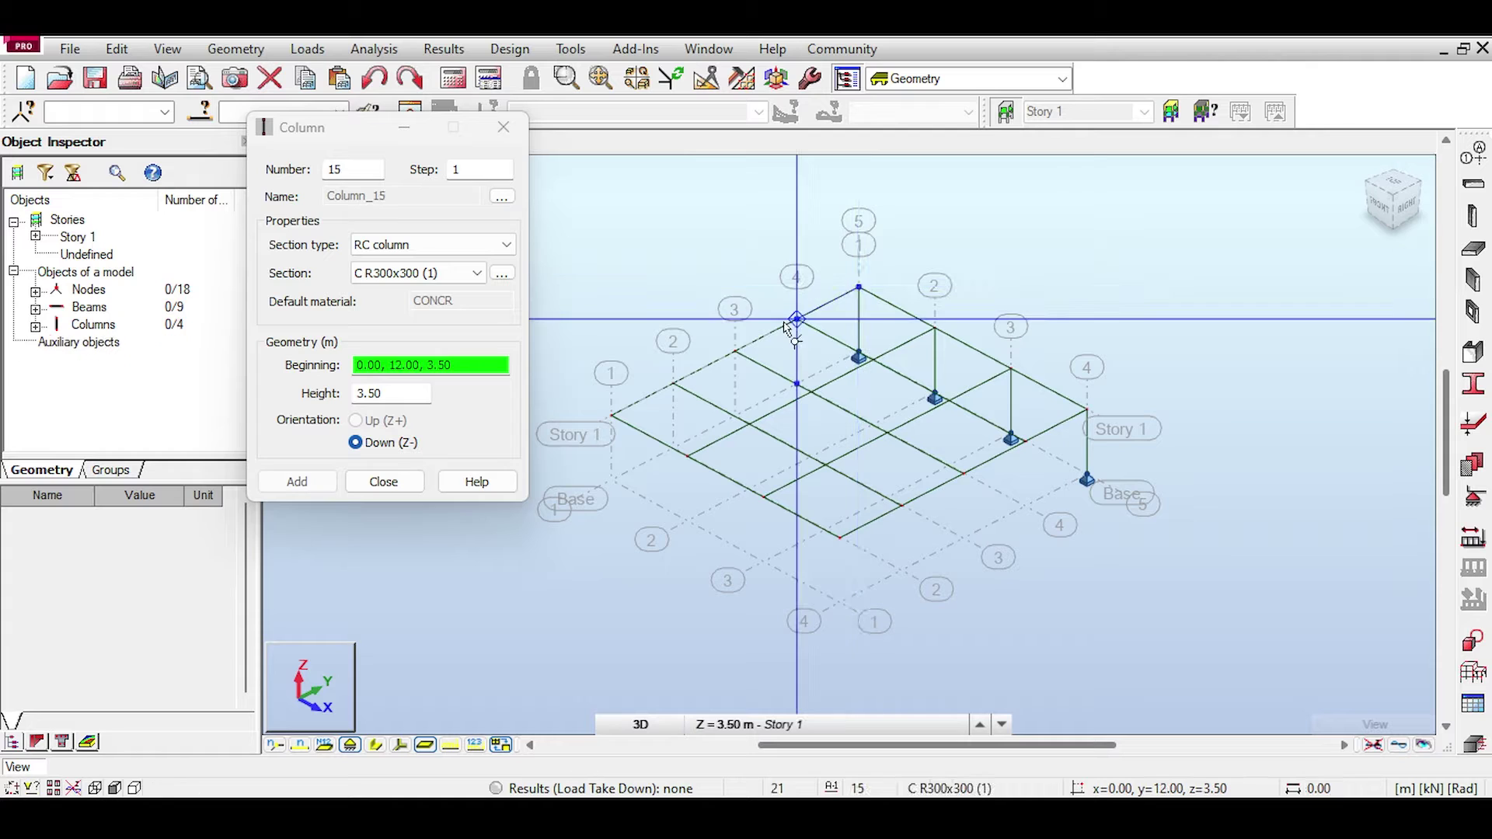
left_click(735, 351)
left_click(673, 384)
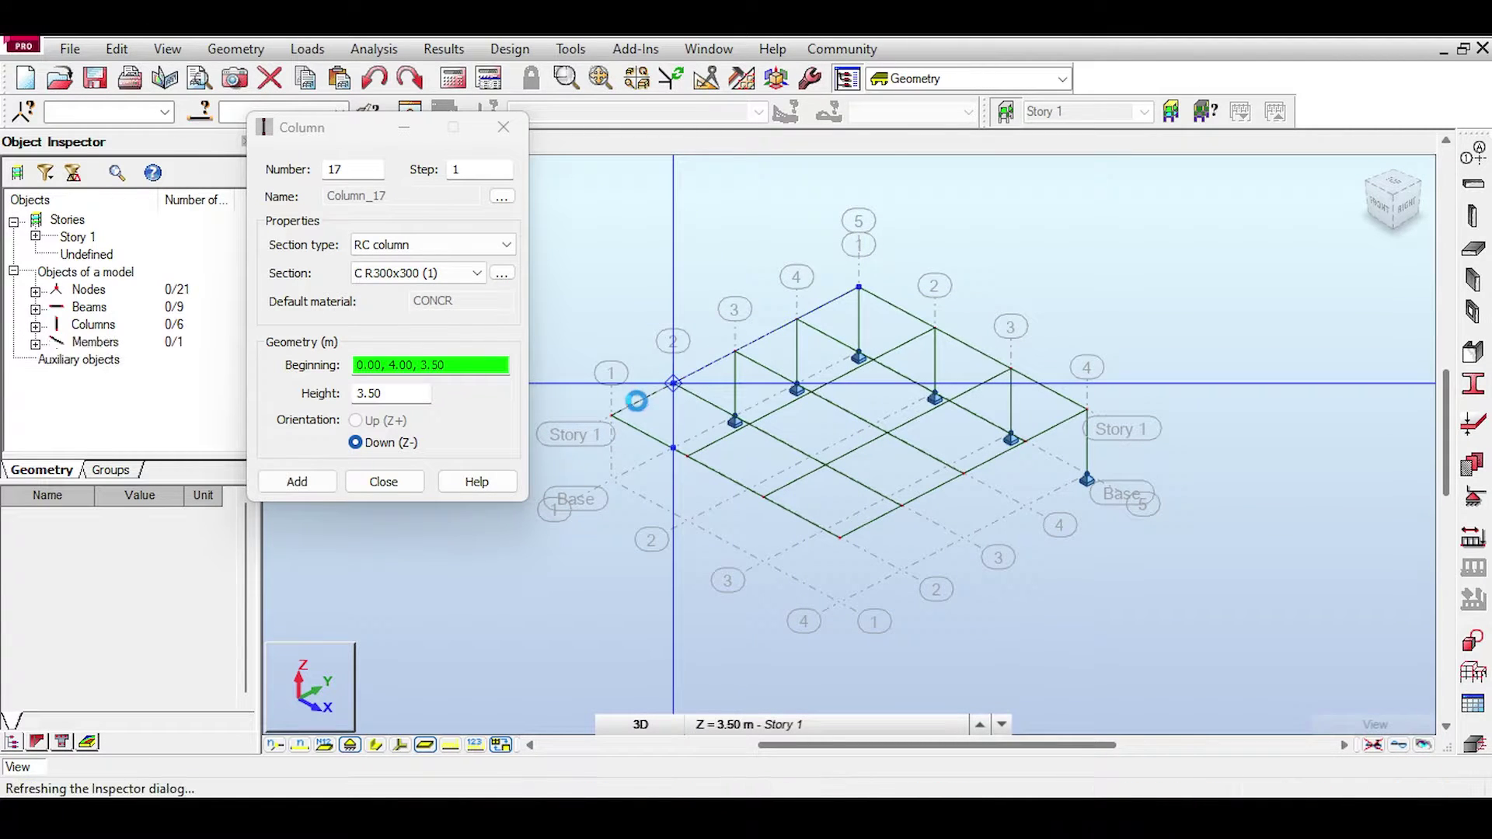
left_click(611, 416)
- Place four C R300x300 (1) columns downward from Story 1 along x = 5 m, at y = 0, 4, 8 and 12 m
left_click(687, 456)
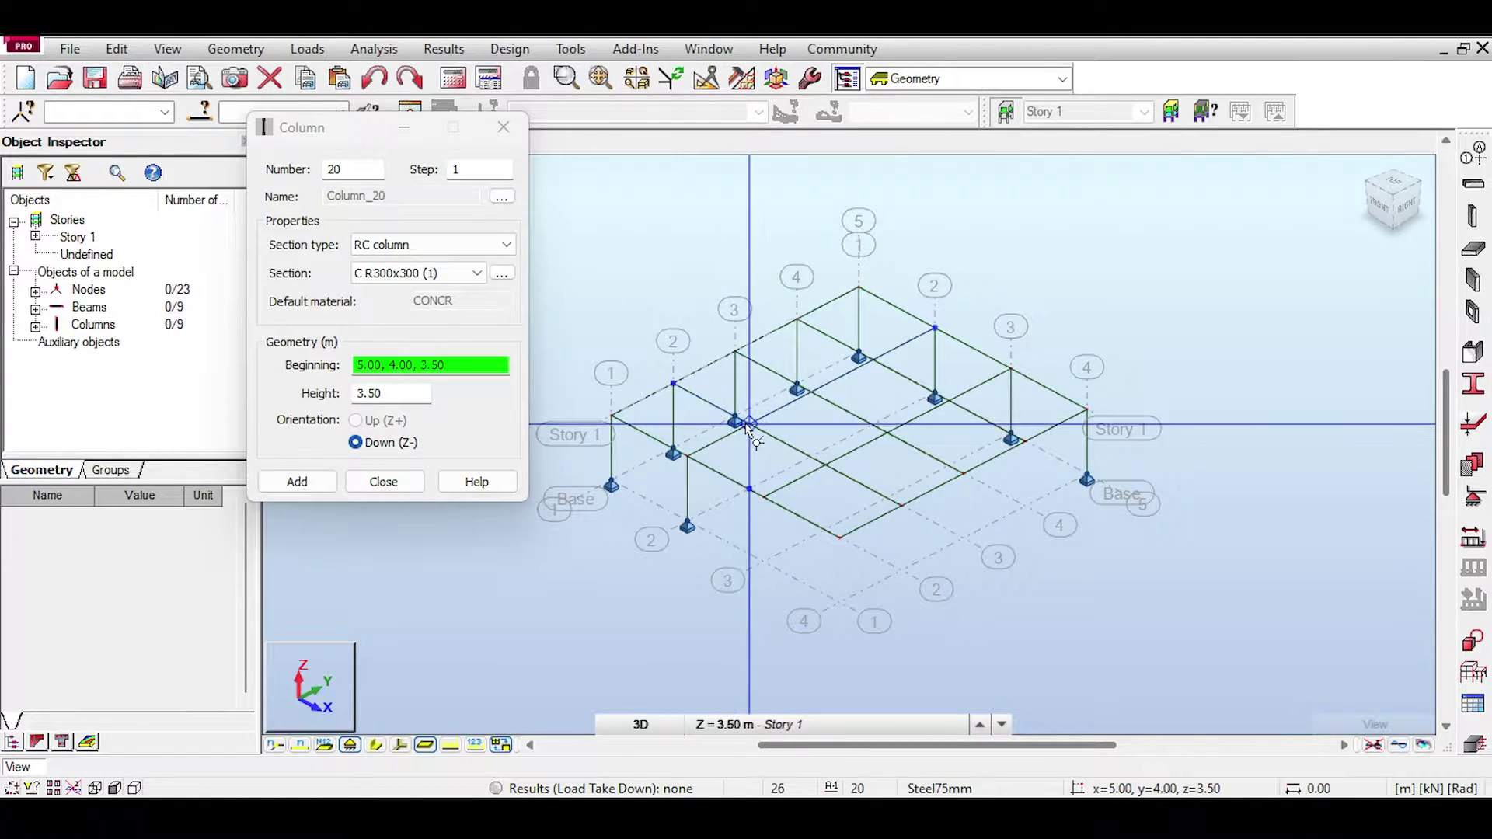
left_click(749, 424)
left_click(811, 393)
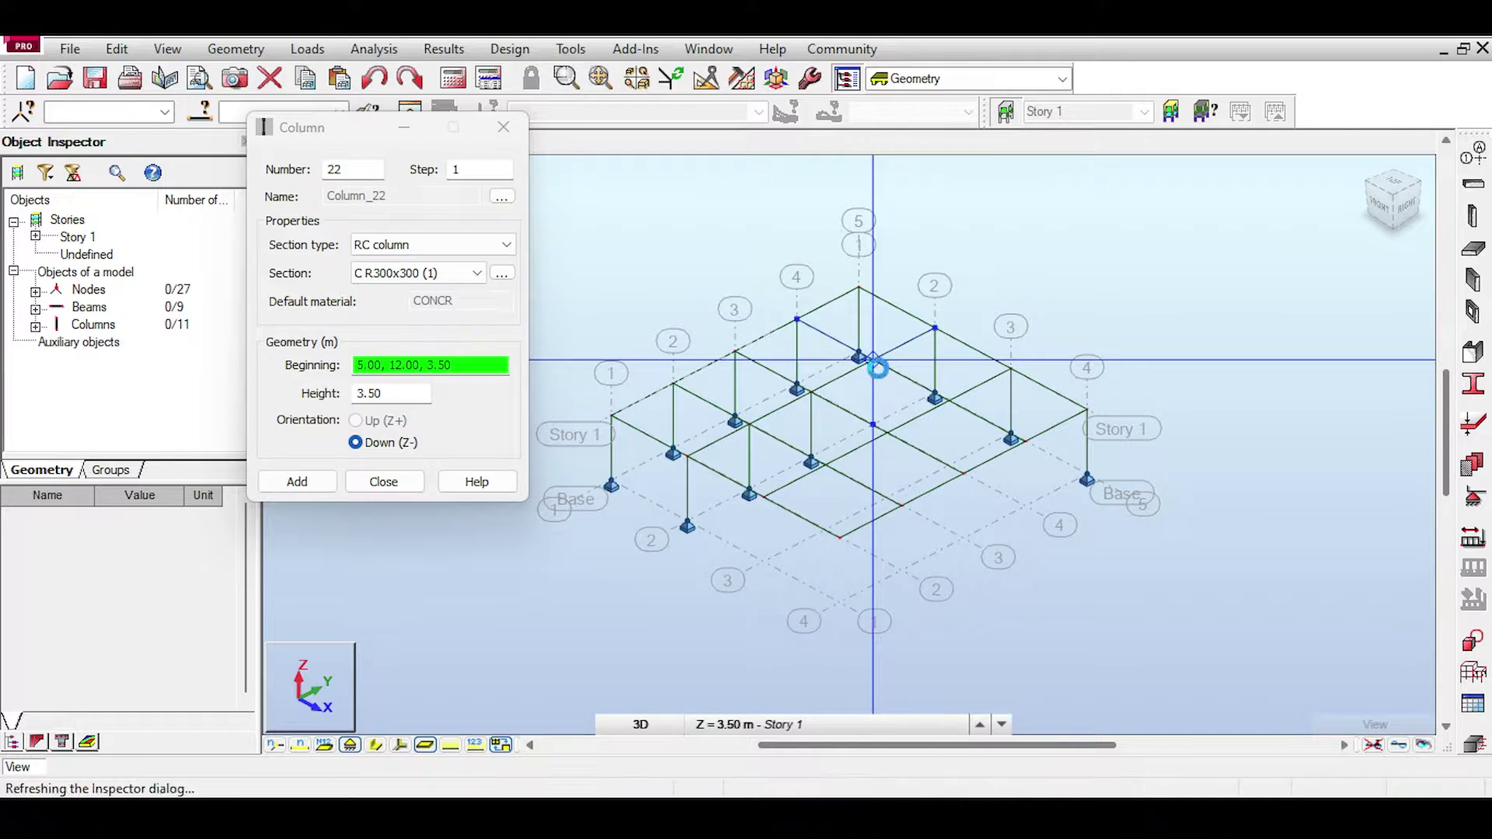
left_click(874, 359)
- Place four C R300x300 (1) columns downward from Story 1 along x = 10 m, at y = 12, 8, 4 and 0 m
left_click(949, 400)
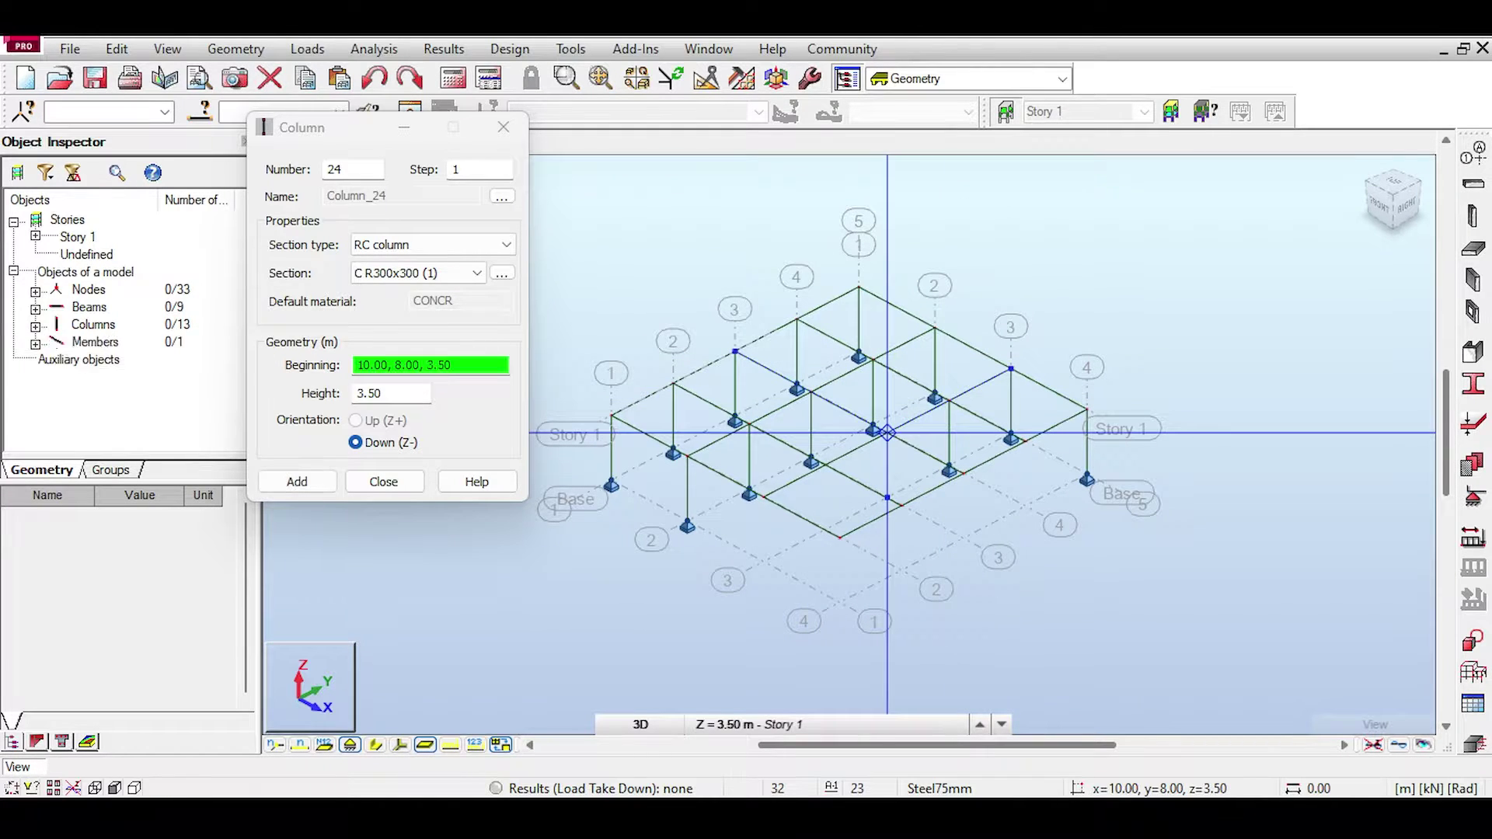
left_click(887, 433)
left_click(825, 464)
left_click(764, 498)
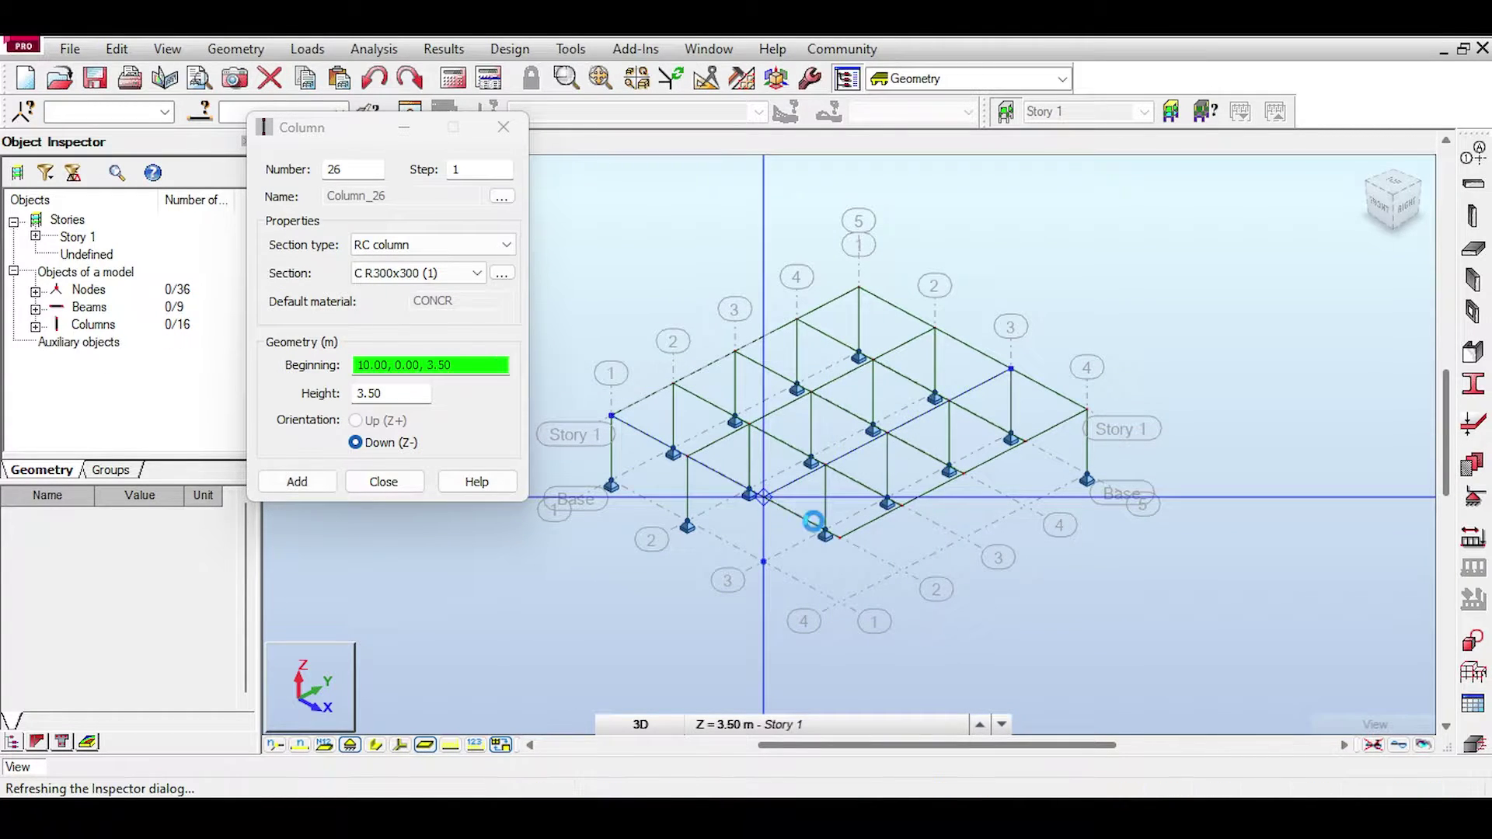
- Place columns downward from Story 1 along x = 15 m, at y = 0, 4, 8 and 12 m, and end column creation
left_click(839, 536)
left_click(901, 505)
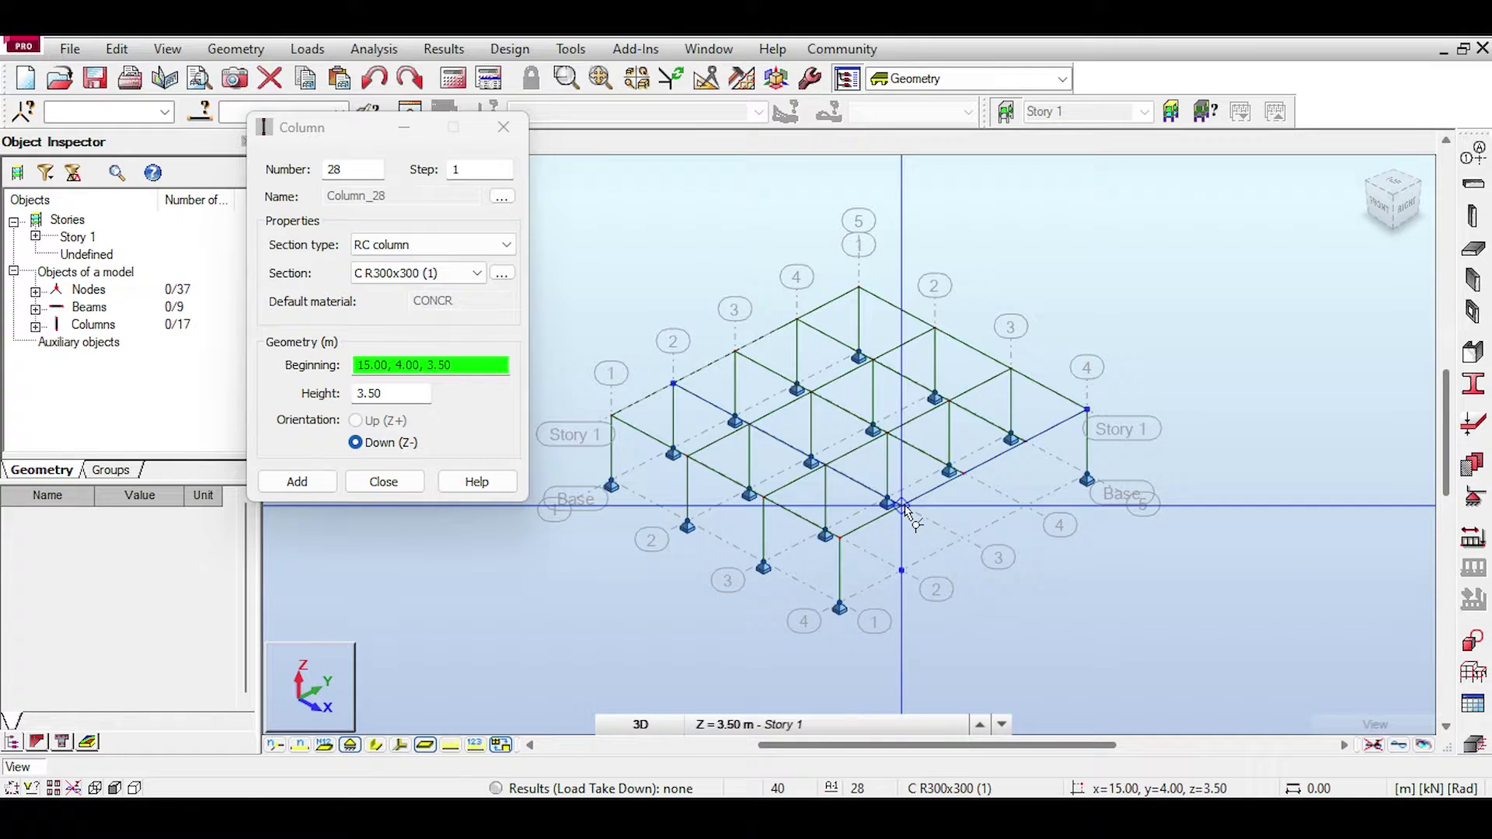
left_click(964, 474)
left_click(1026, 441)
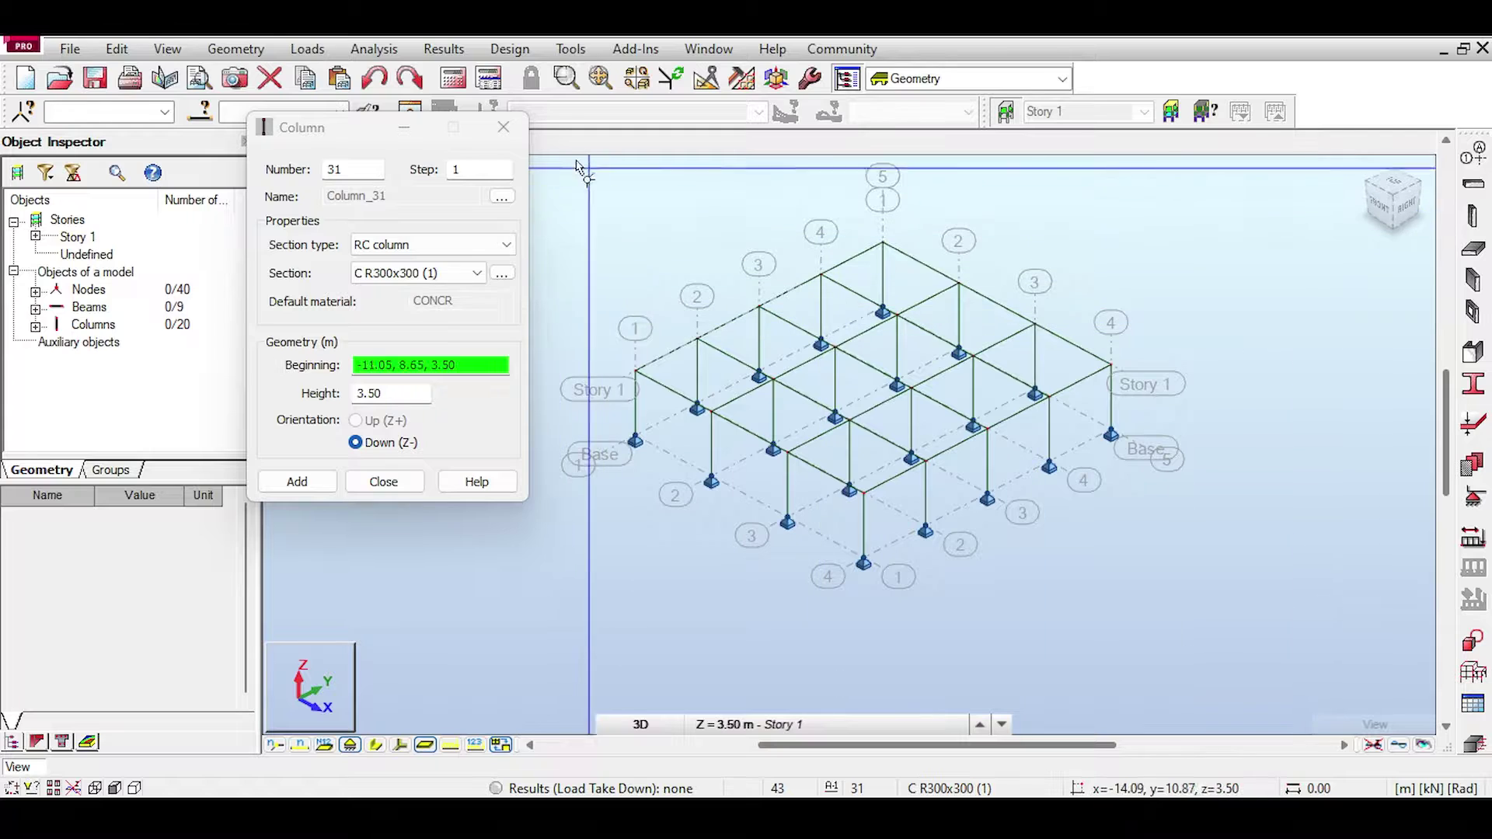
key("Escape")
- Open the floor definition for the Story 1 slab
left_click_drag(1392, 200, 1365, 184)
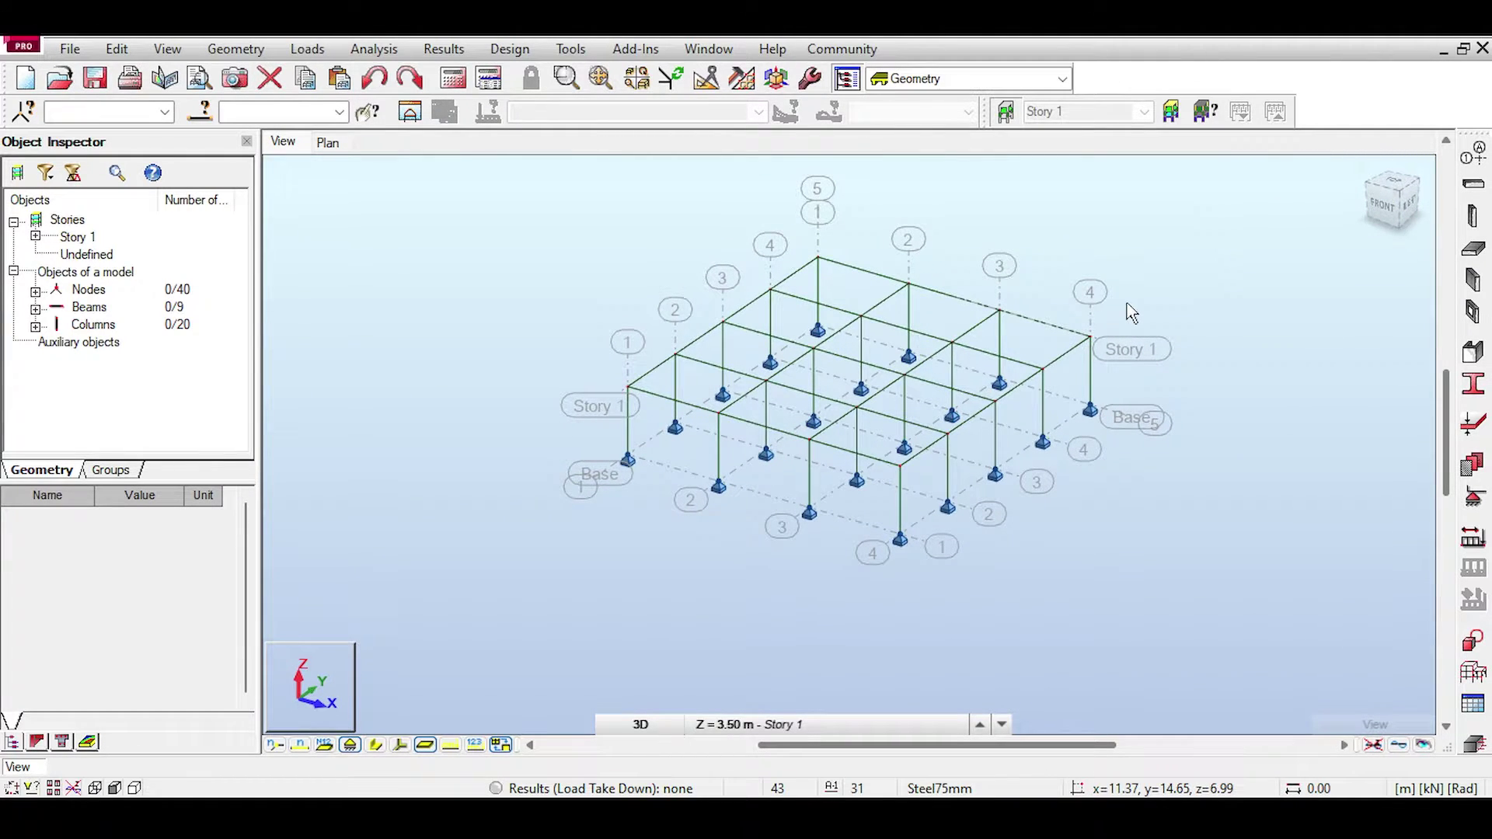
left_click(1473, 248)
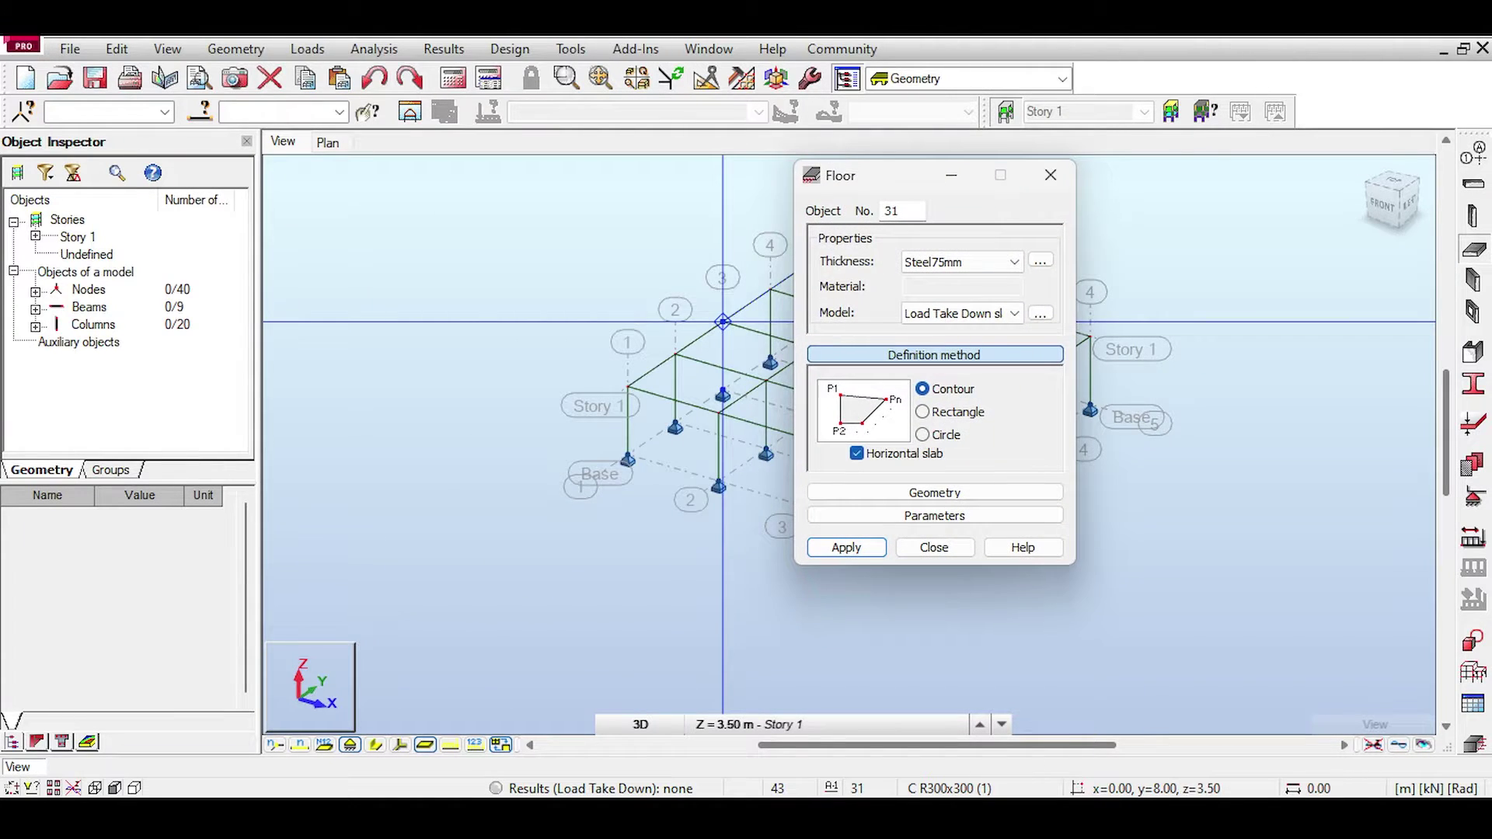
- Try the Load Take Down slab (two-way) and (one-way) models for the floor and review the one-way model's calculation settings
left_click(986, 315)
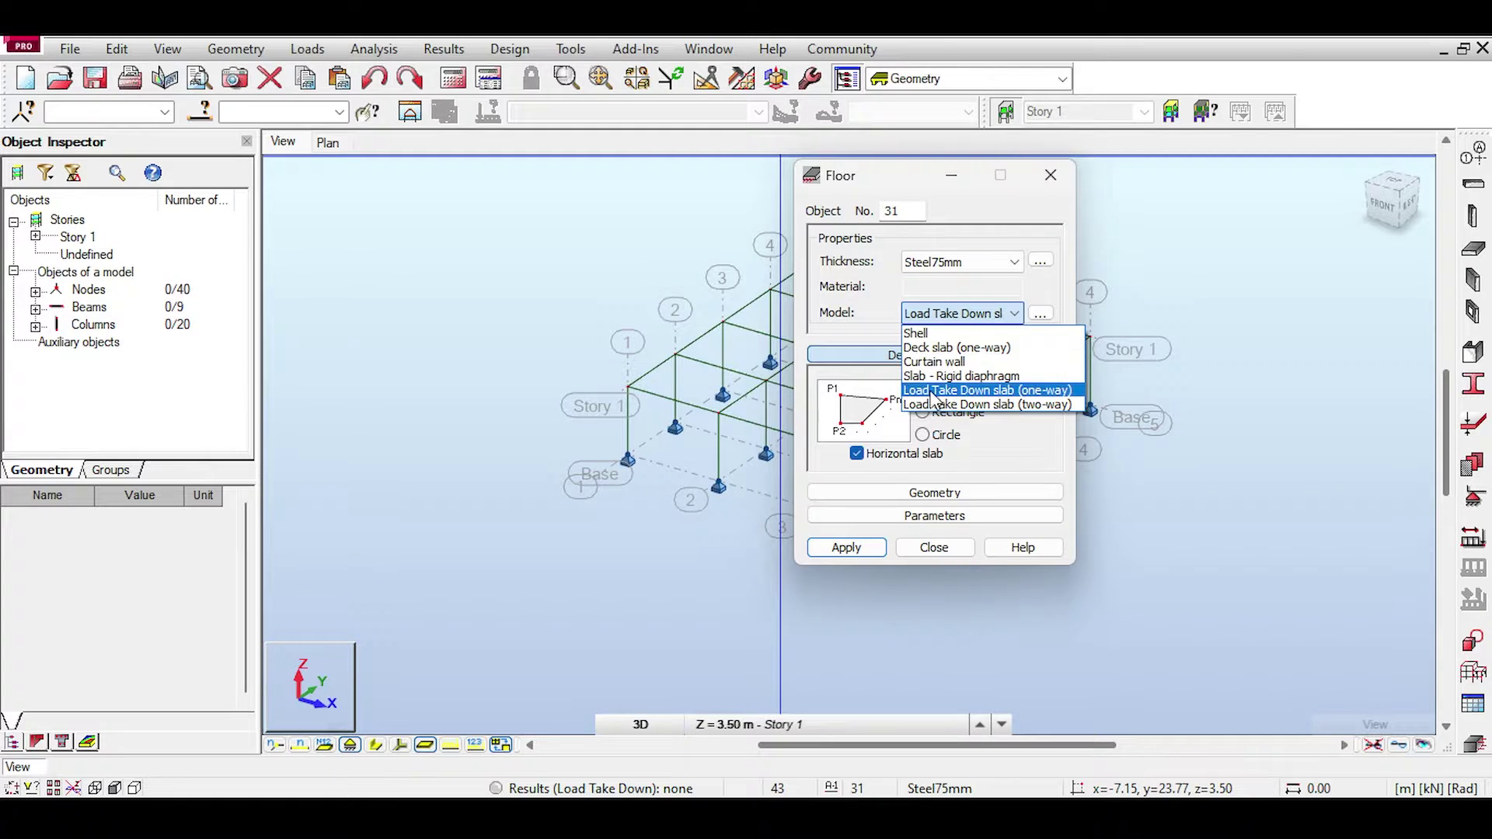
left_click(1053, 404)
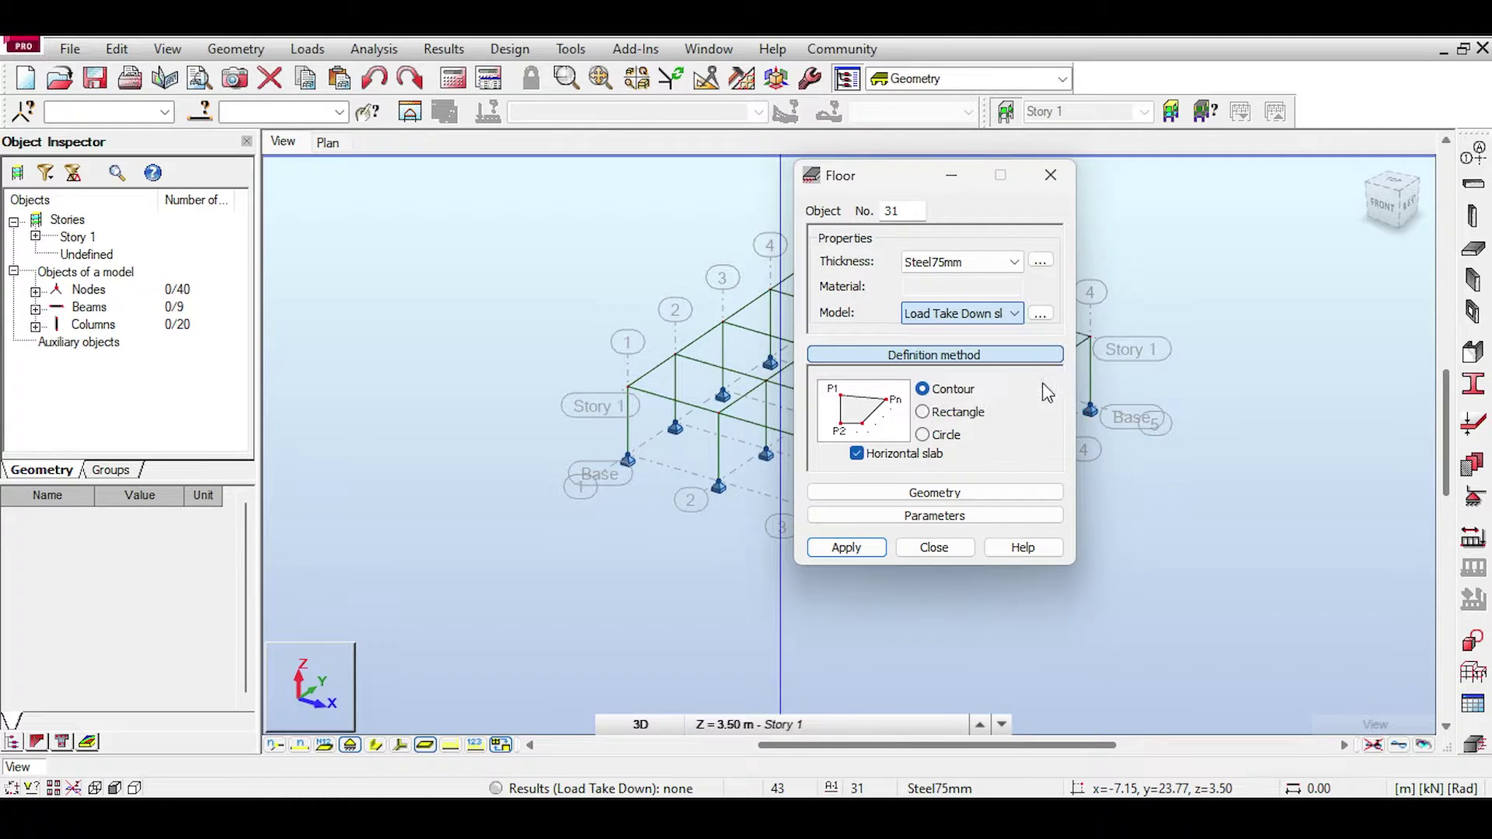
left_click(1010, 313)
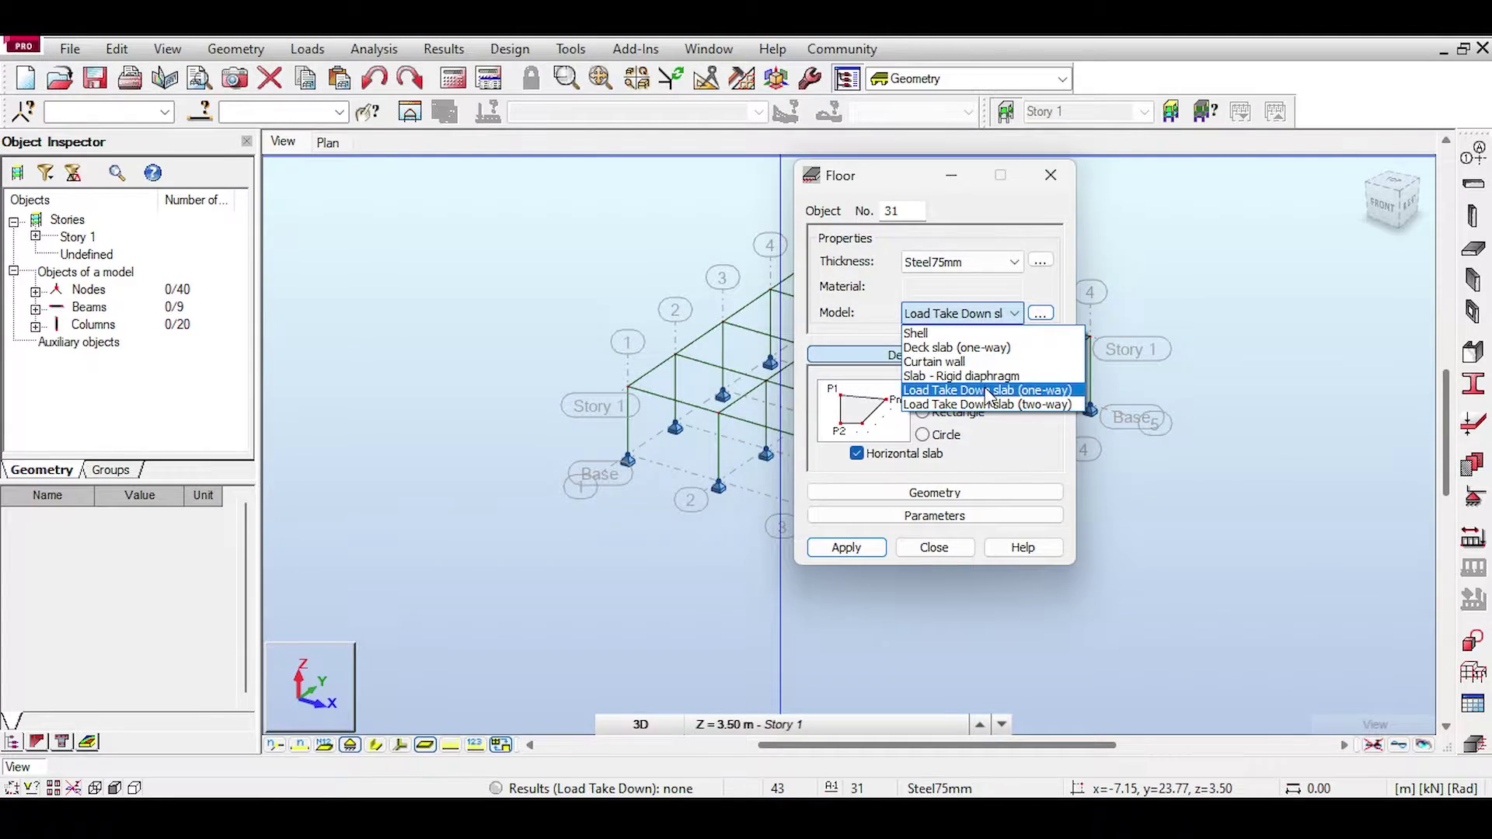
left_click(1034, 386)
left_click(1040, 314)
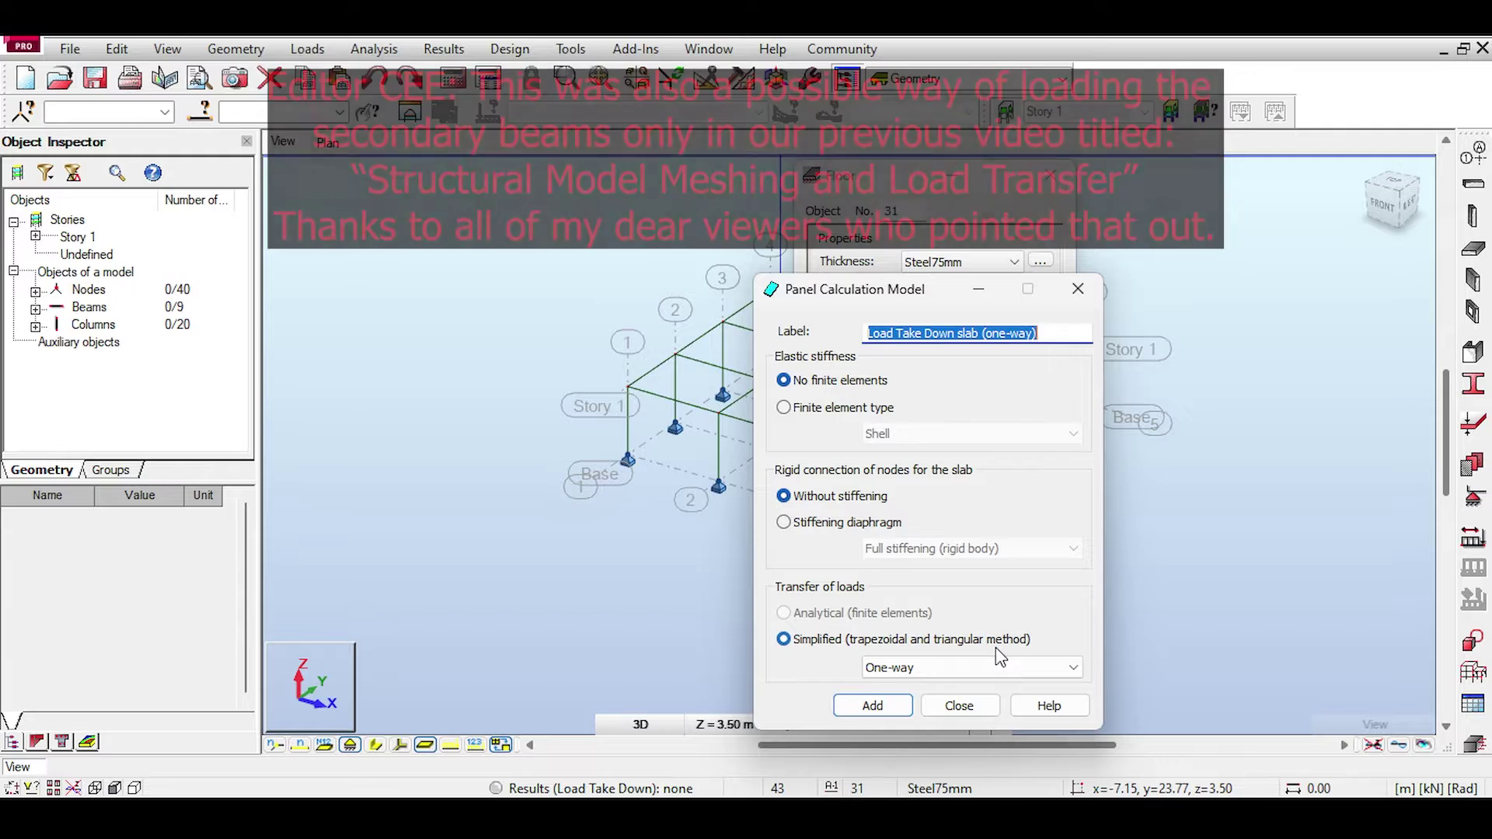
left_click(872, 705)
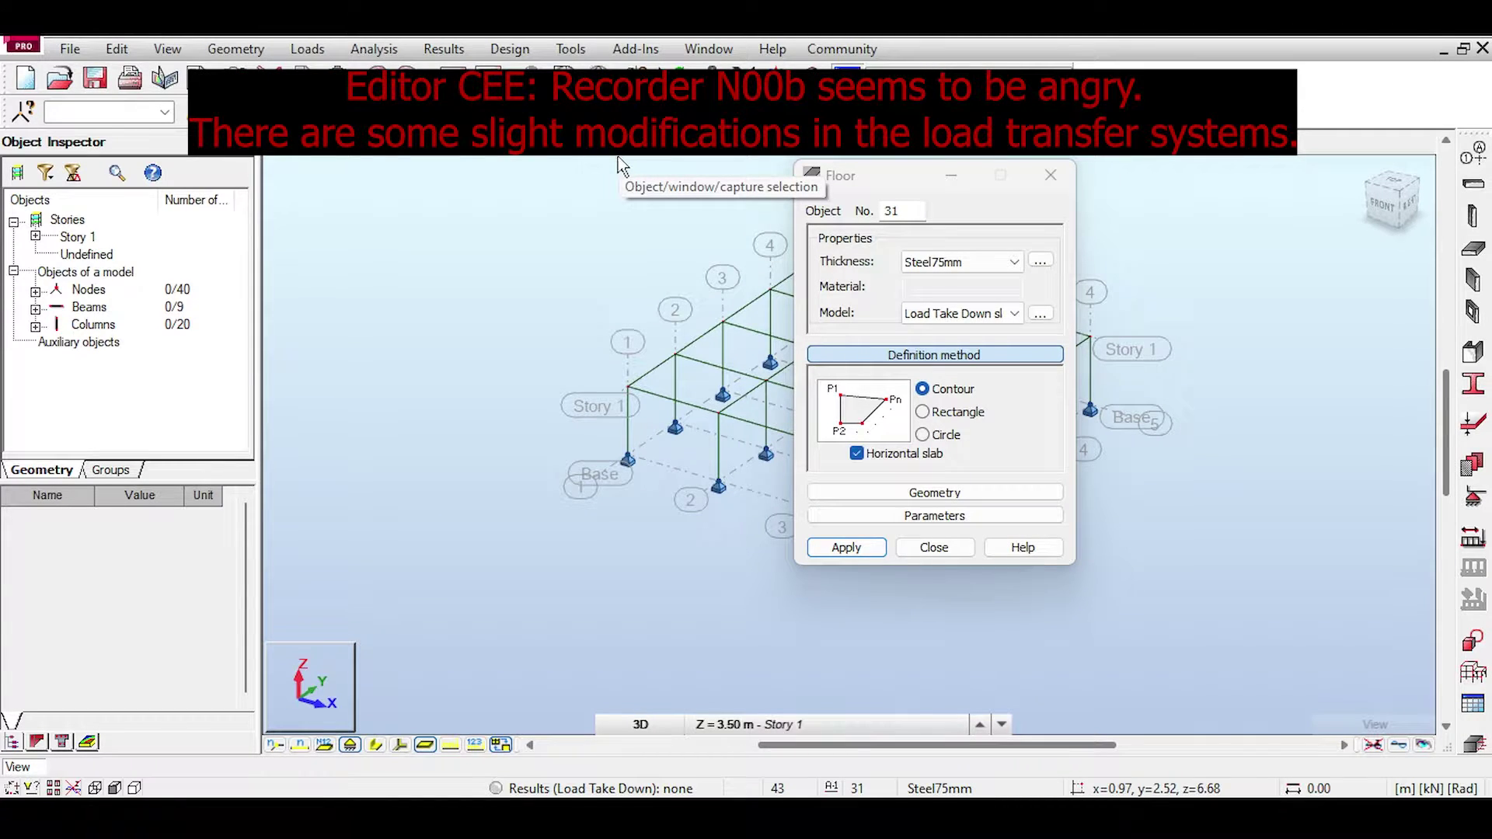
- Set the floor's calculation model to Shell and move the floor settings clear of the frame
left_click(872, 179)
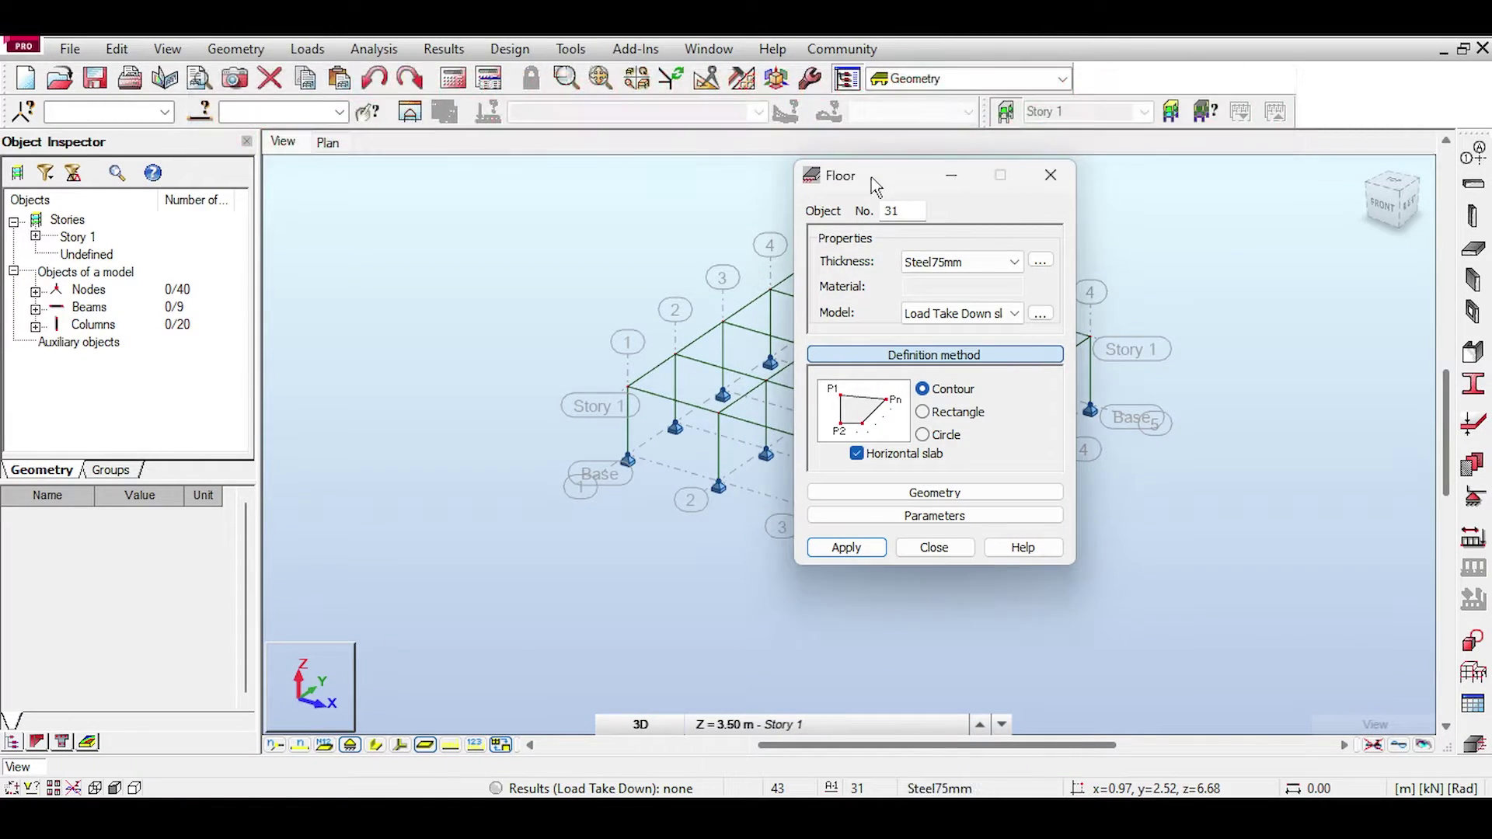
left_click_drag(872, 178, 987, 174)
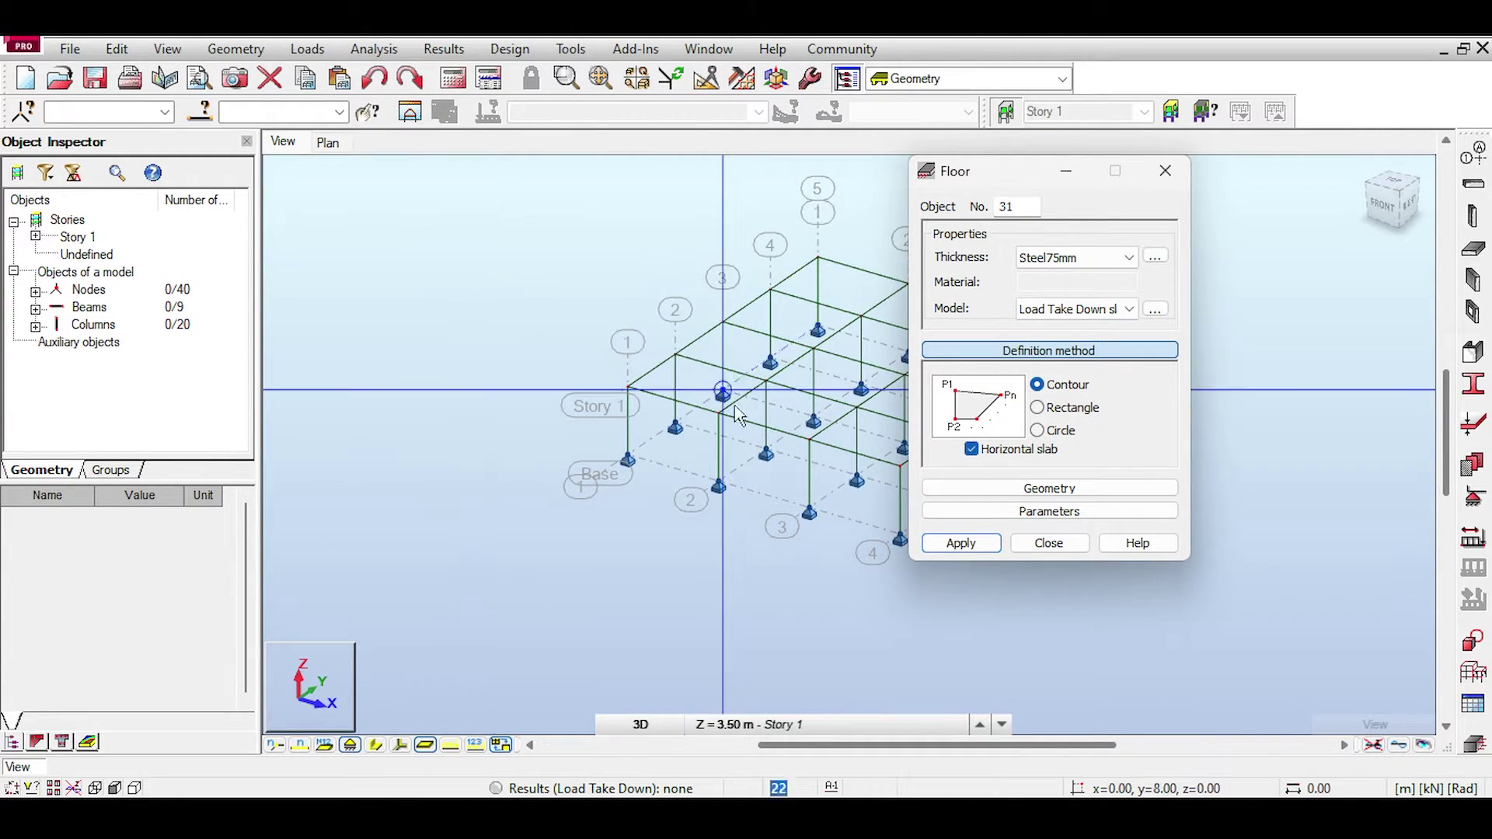
left_click(1086, 309)
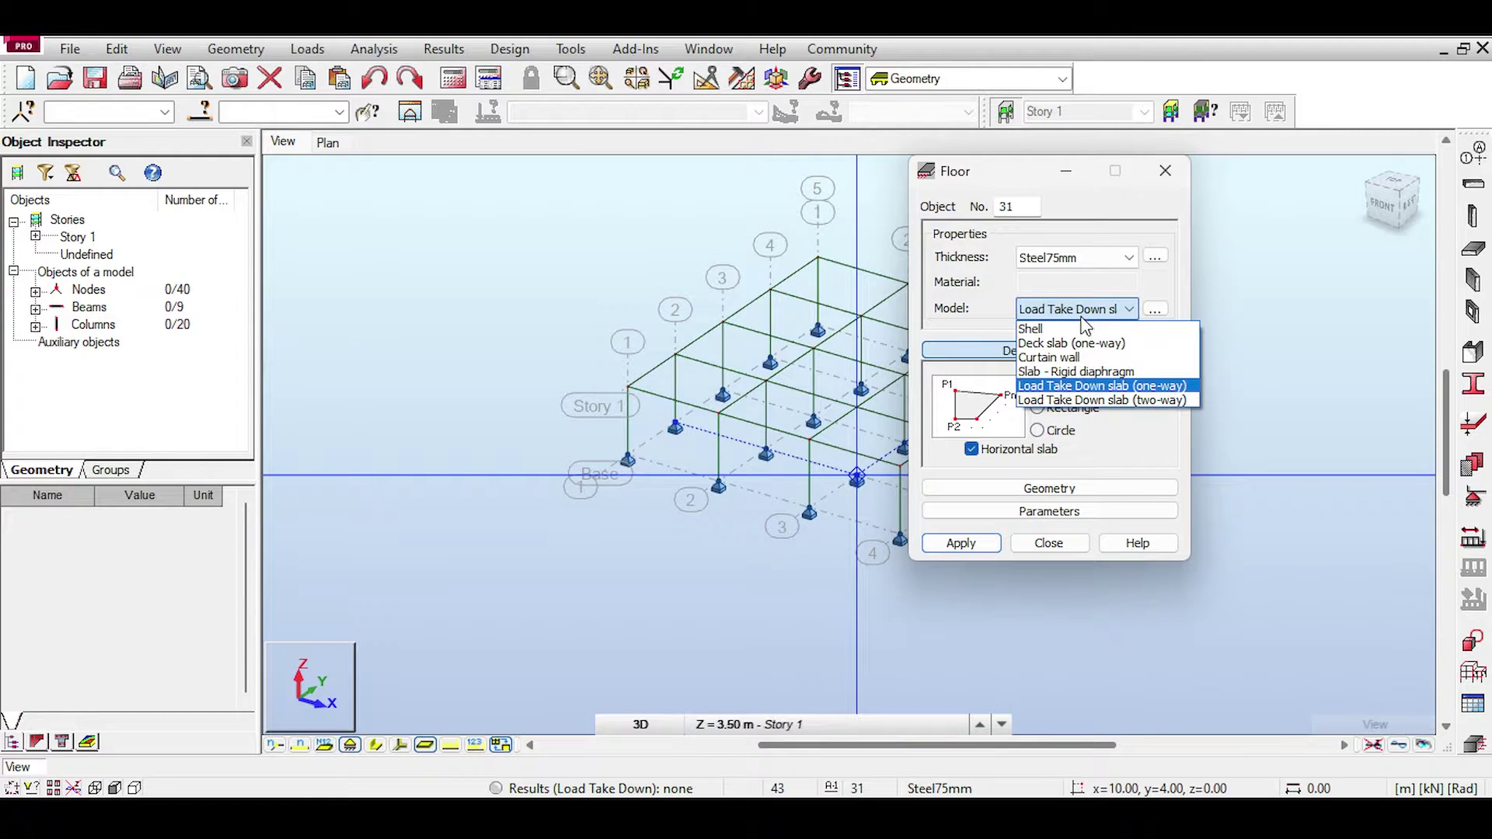
left_click(1083, 330)
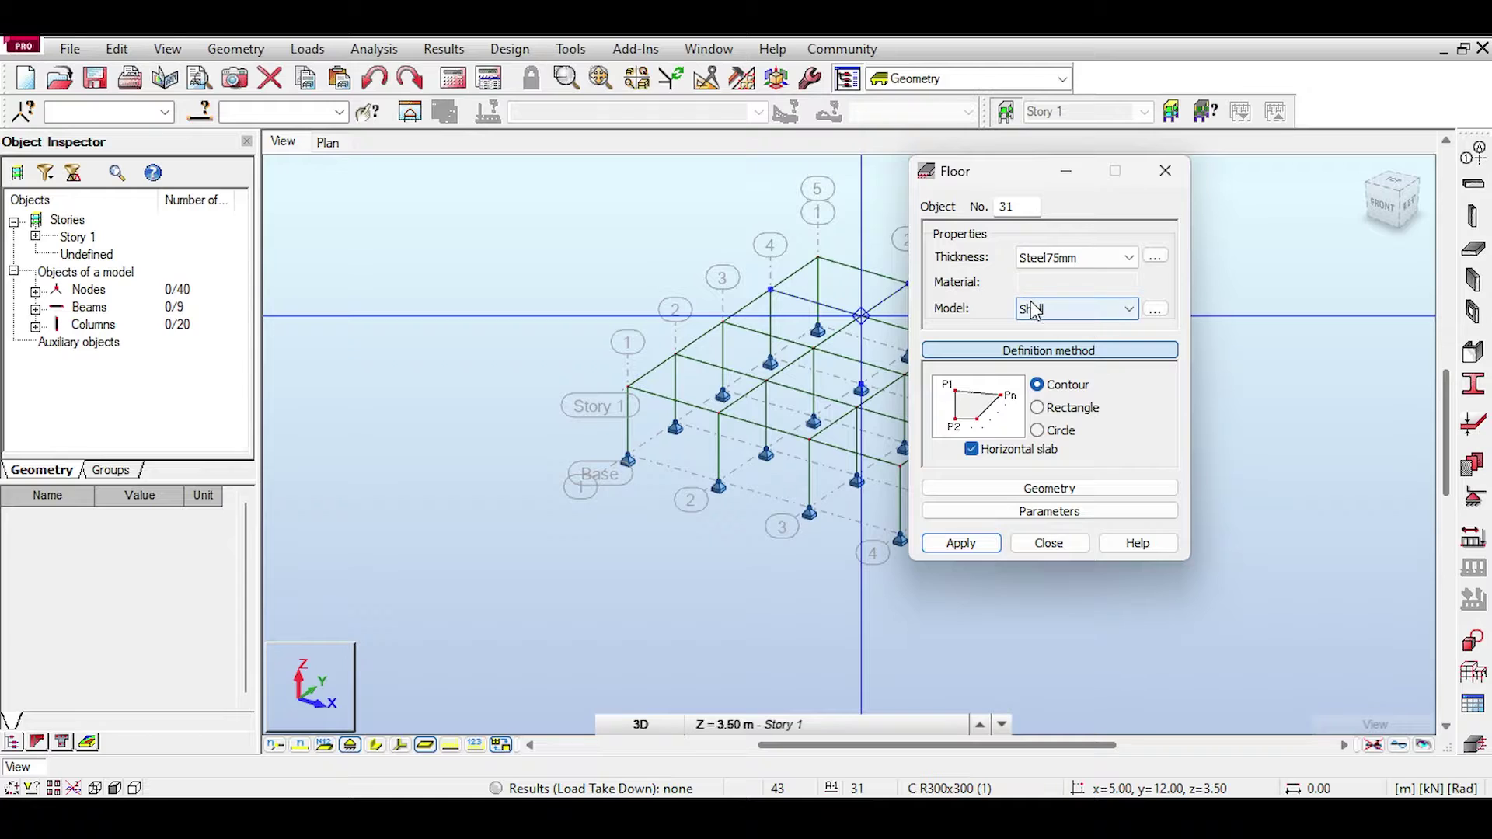
left_click_drag(998, 183, 1143, 202)
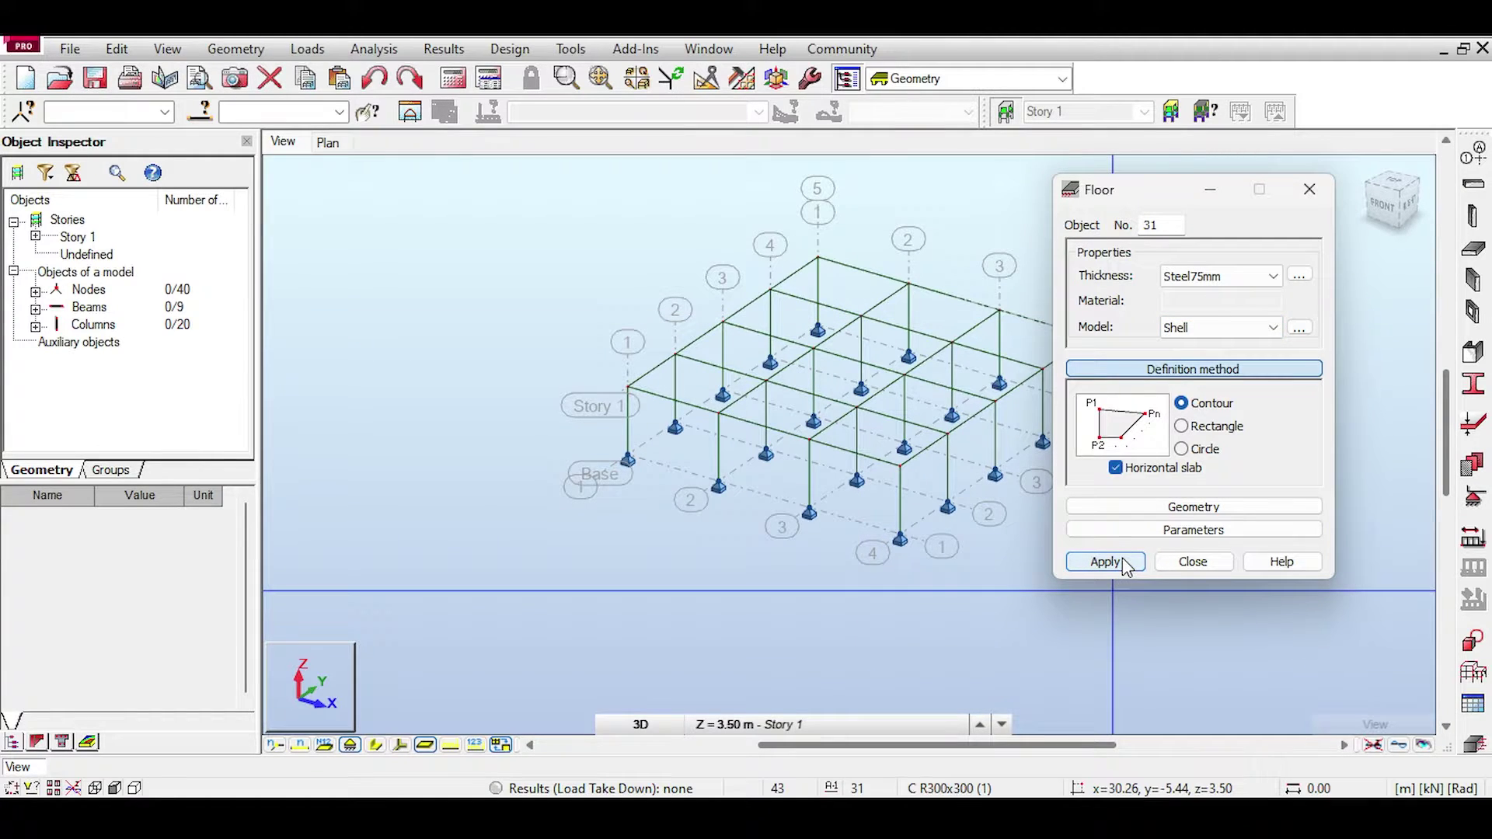
left_click(1228, 276)
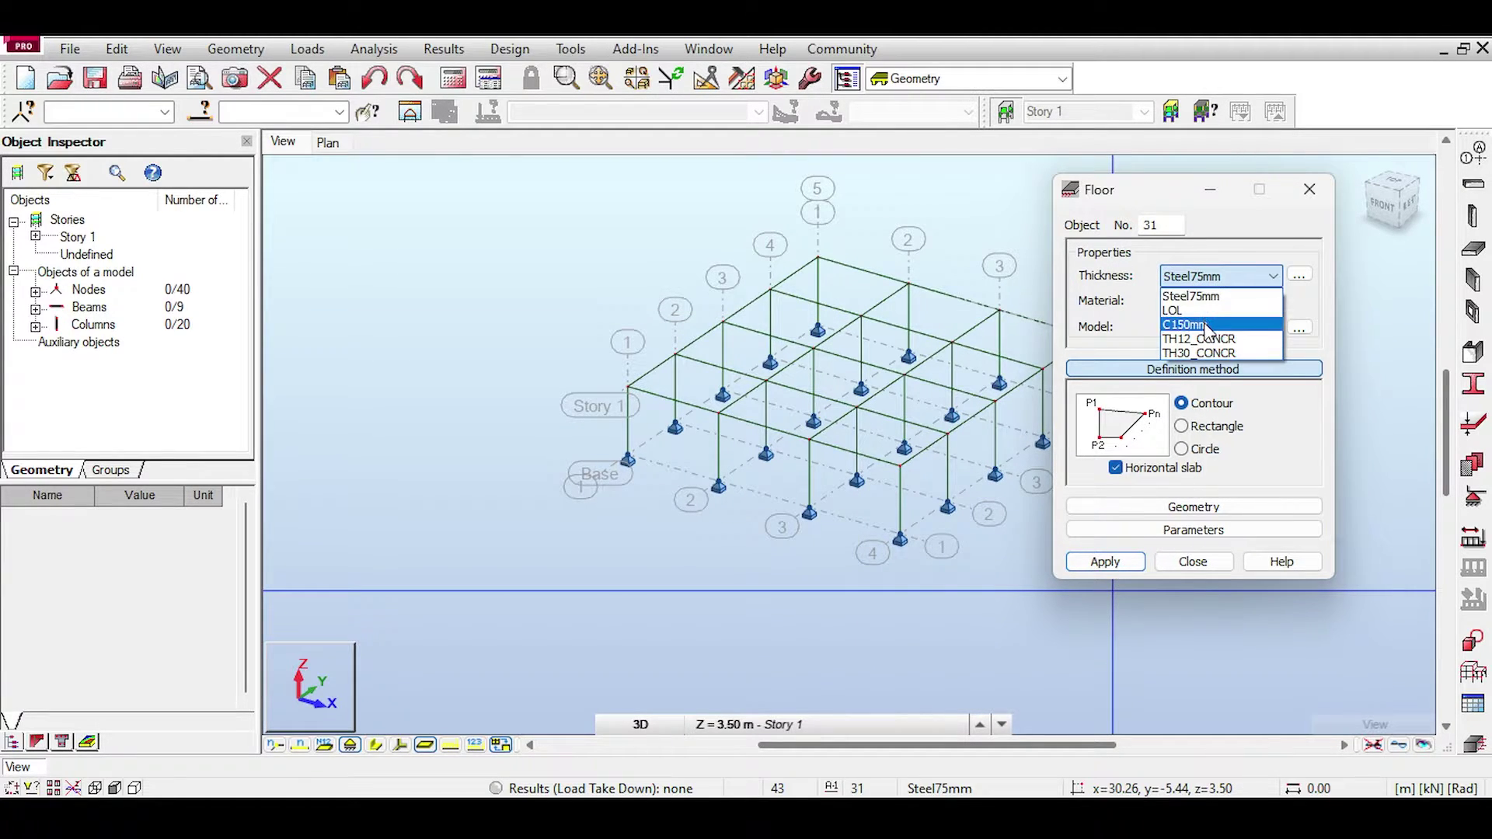
left_click(1231, 274)
left_click(1299, 275)
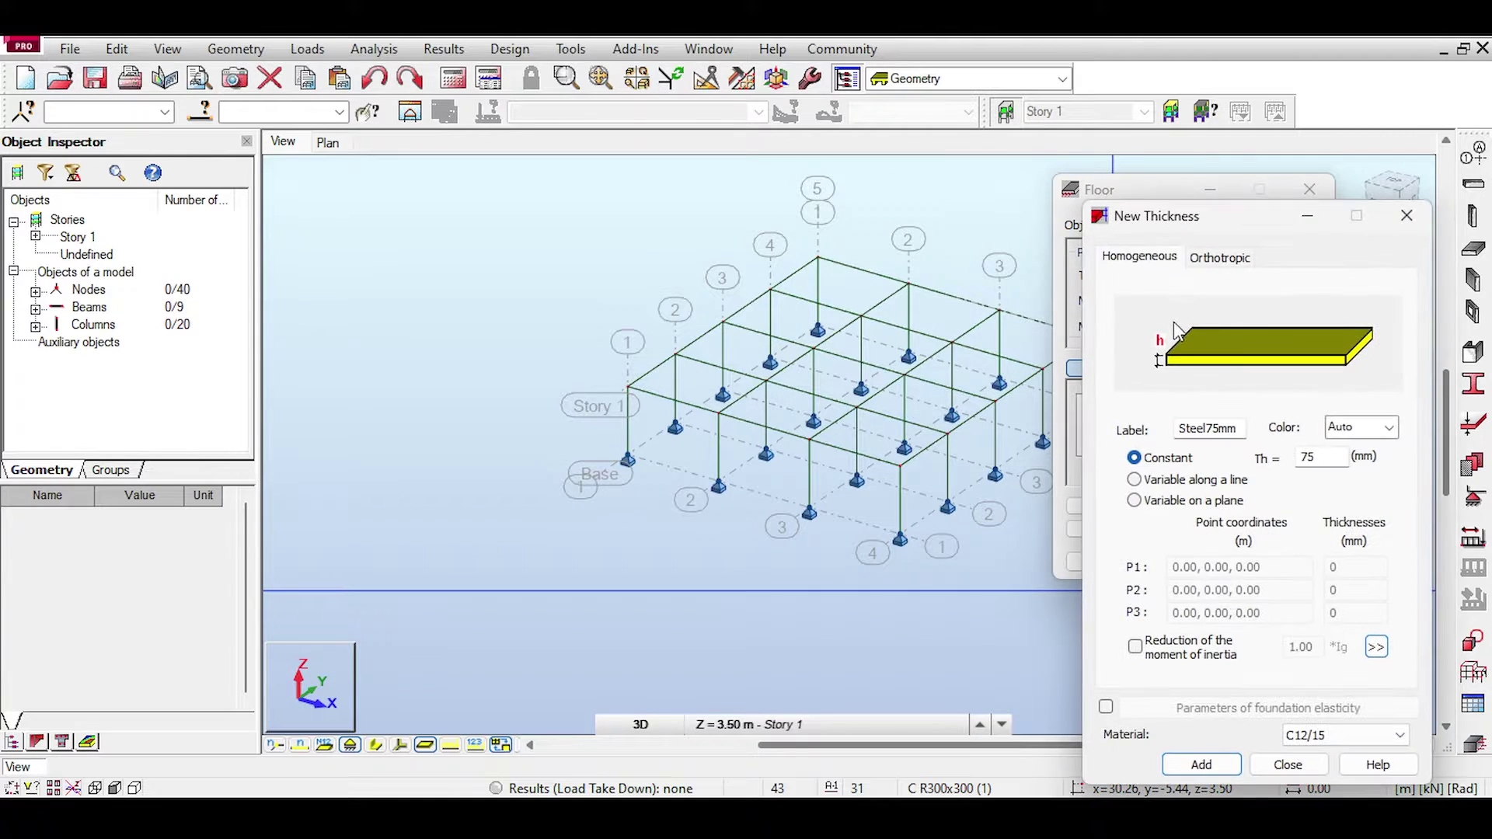
left_click(1406, 215)
- Choose the C150mm thickness for the floor and check its thickness definition without changing it
left_click(1220, 276)
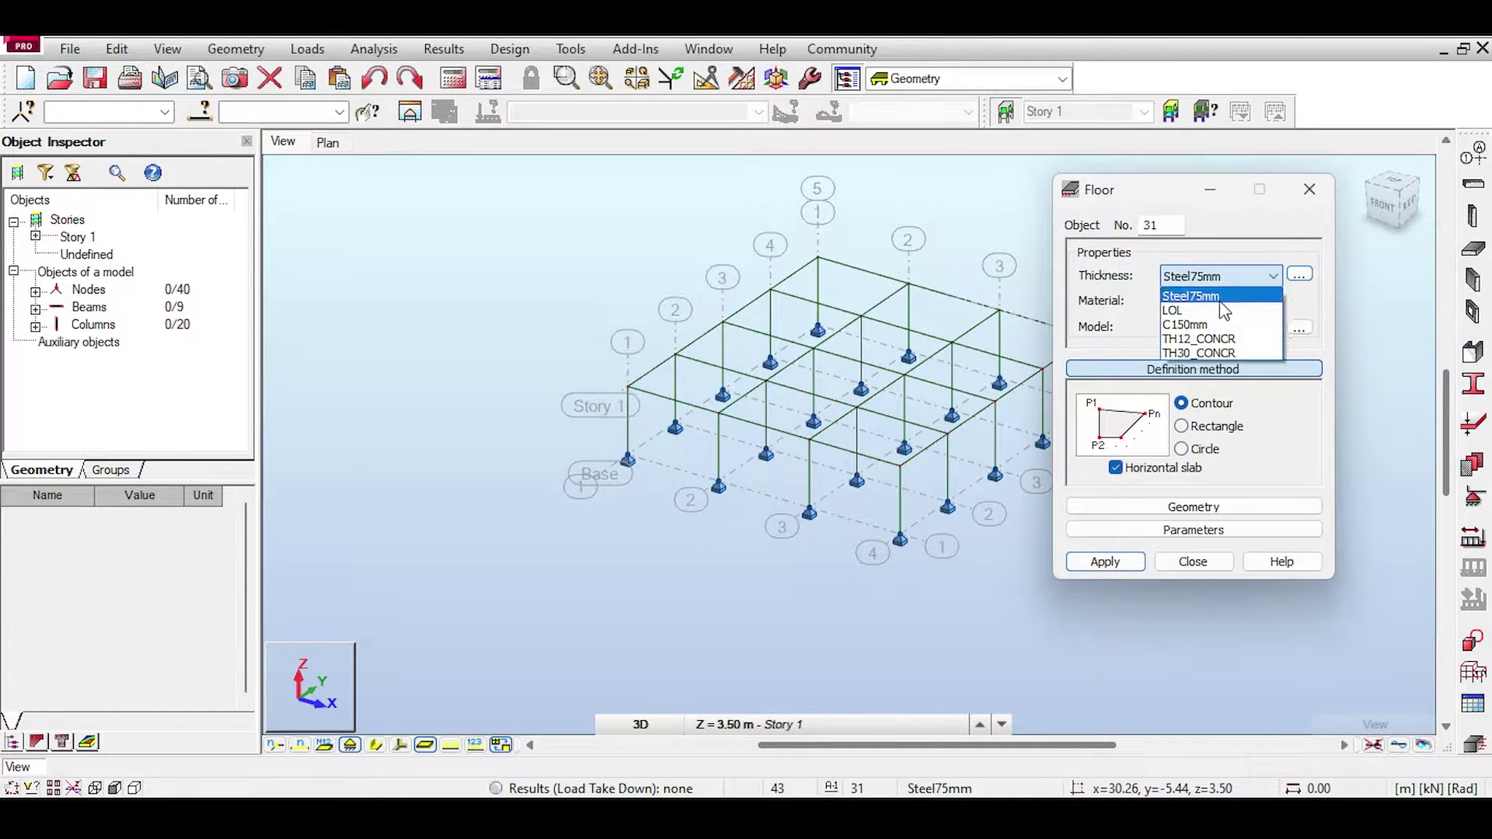
left_click(1208, 327)
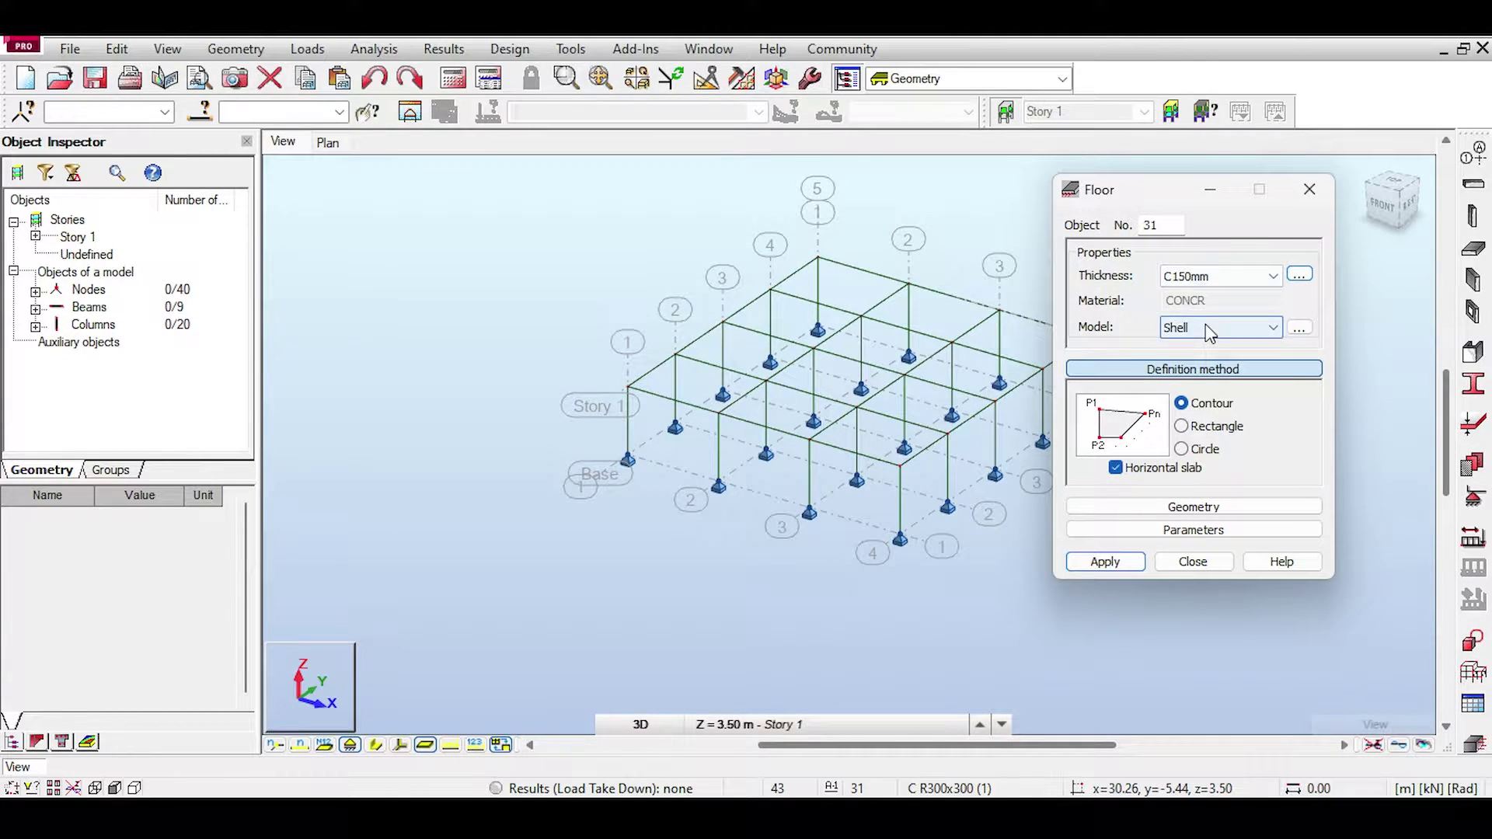
left_click(1299, 275)
left_click_drag(1230, 430, 1165, 429)
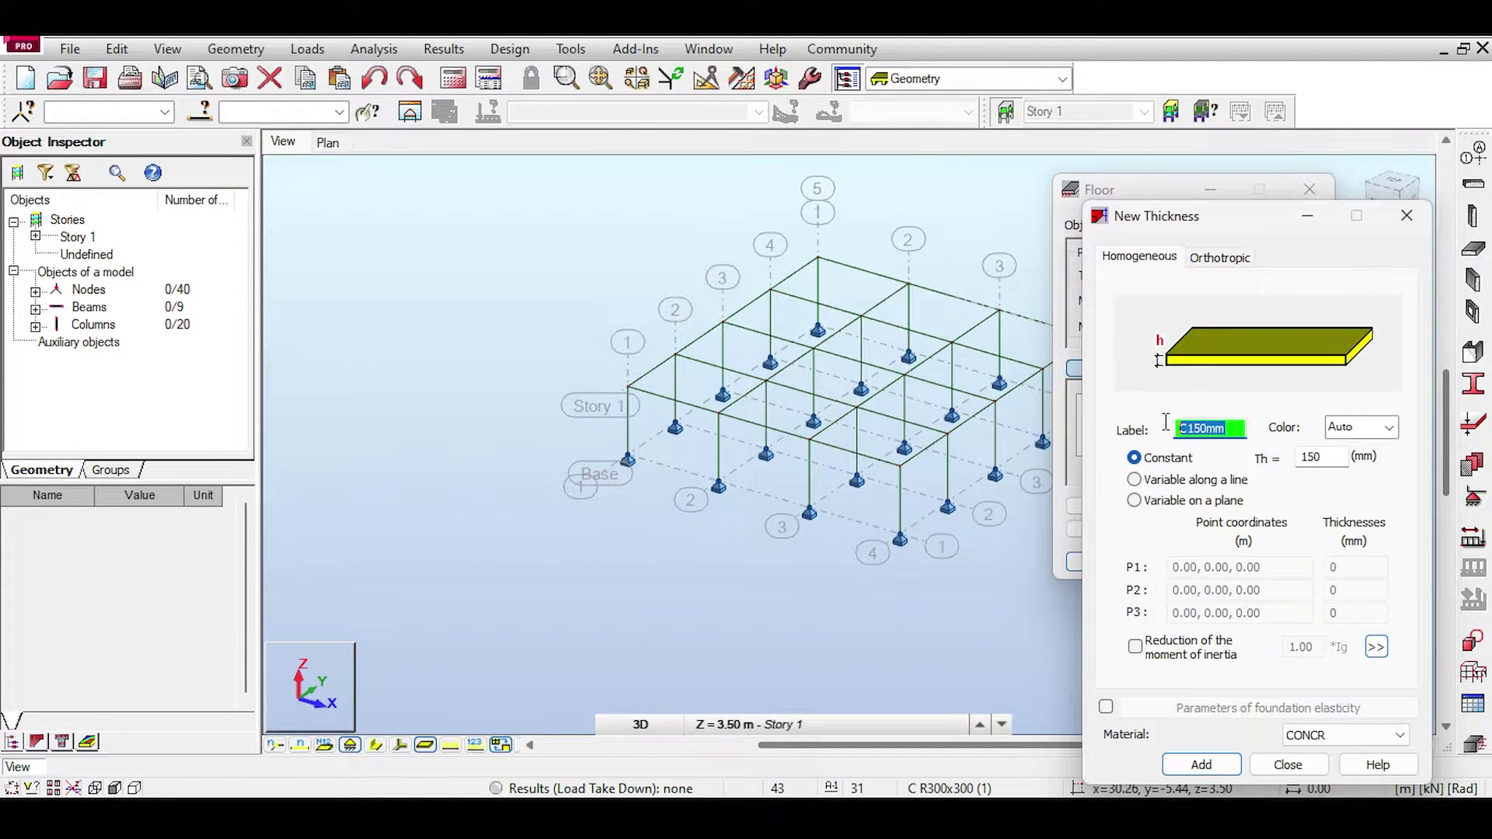
double_click(1317, 464)
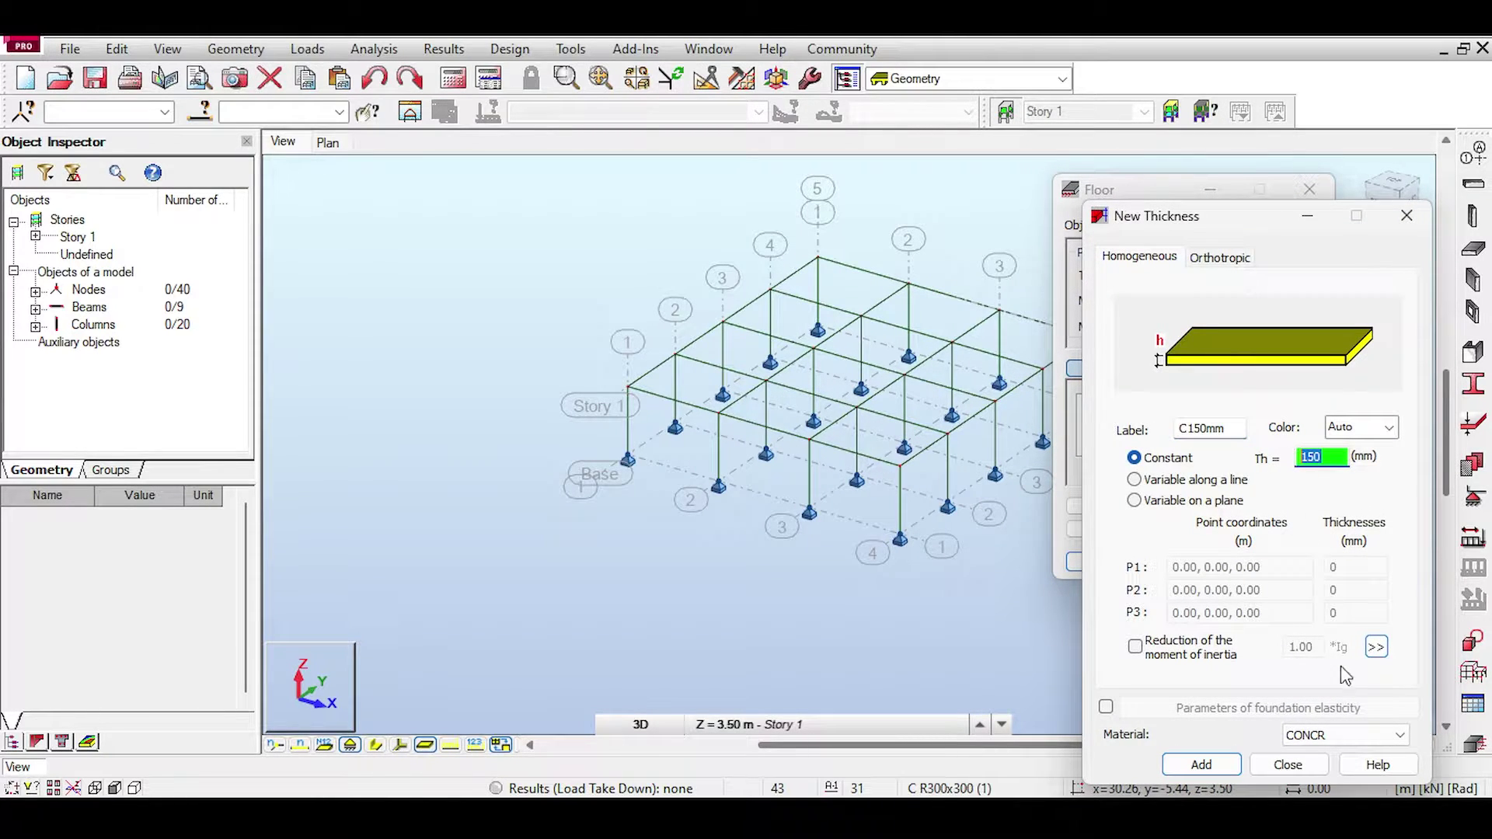
left_click(1286, 765)
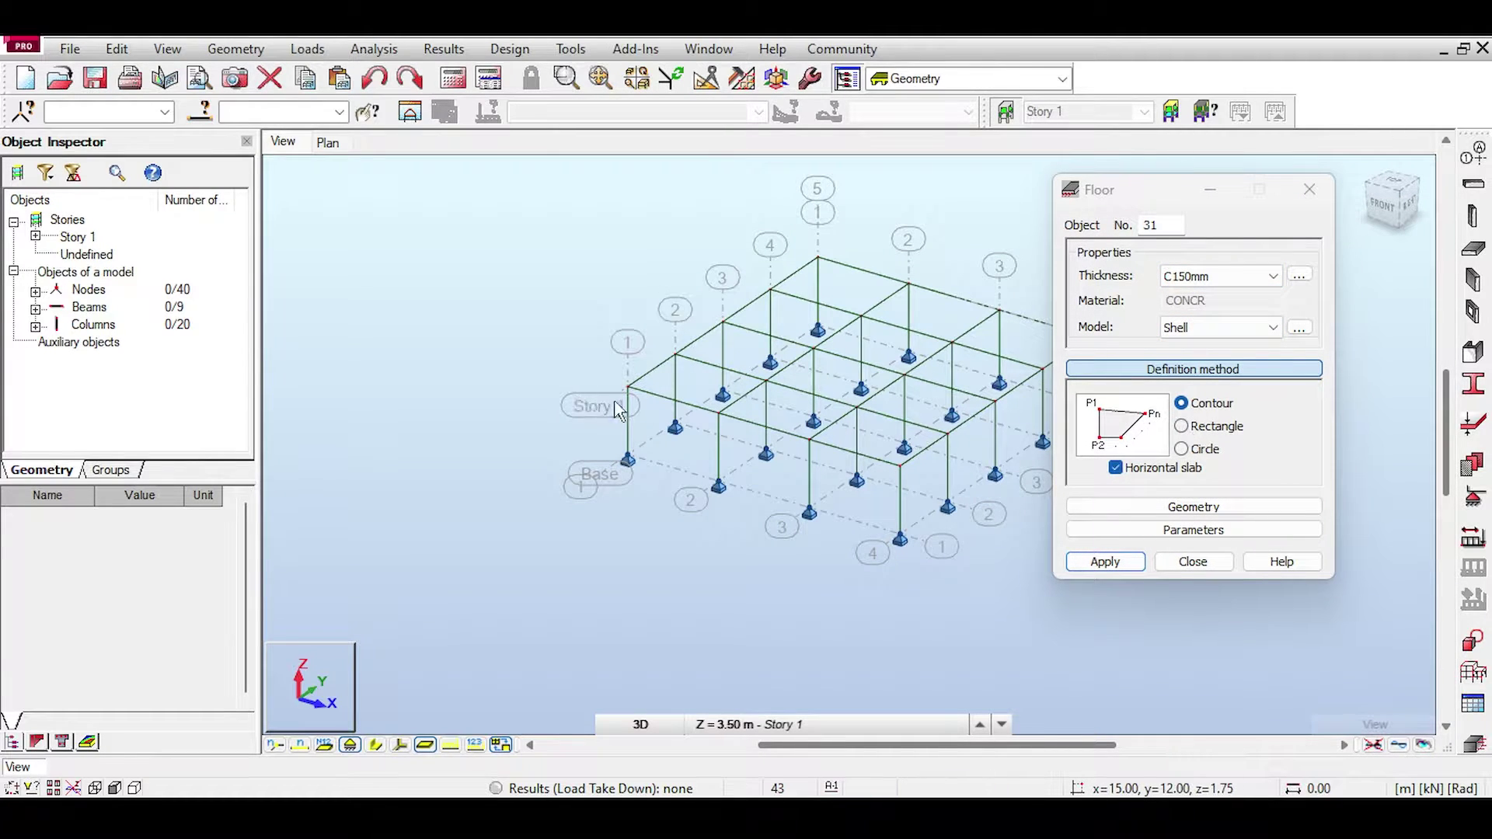
- Draw the Story 1 floor as a closed contour through corners (0, 0), (15, 0), (15, 16) and (0, 16), keep the Shell model and end floor creation
left_click(1182, 403)
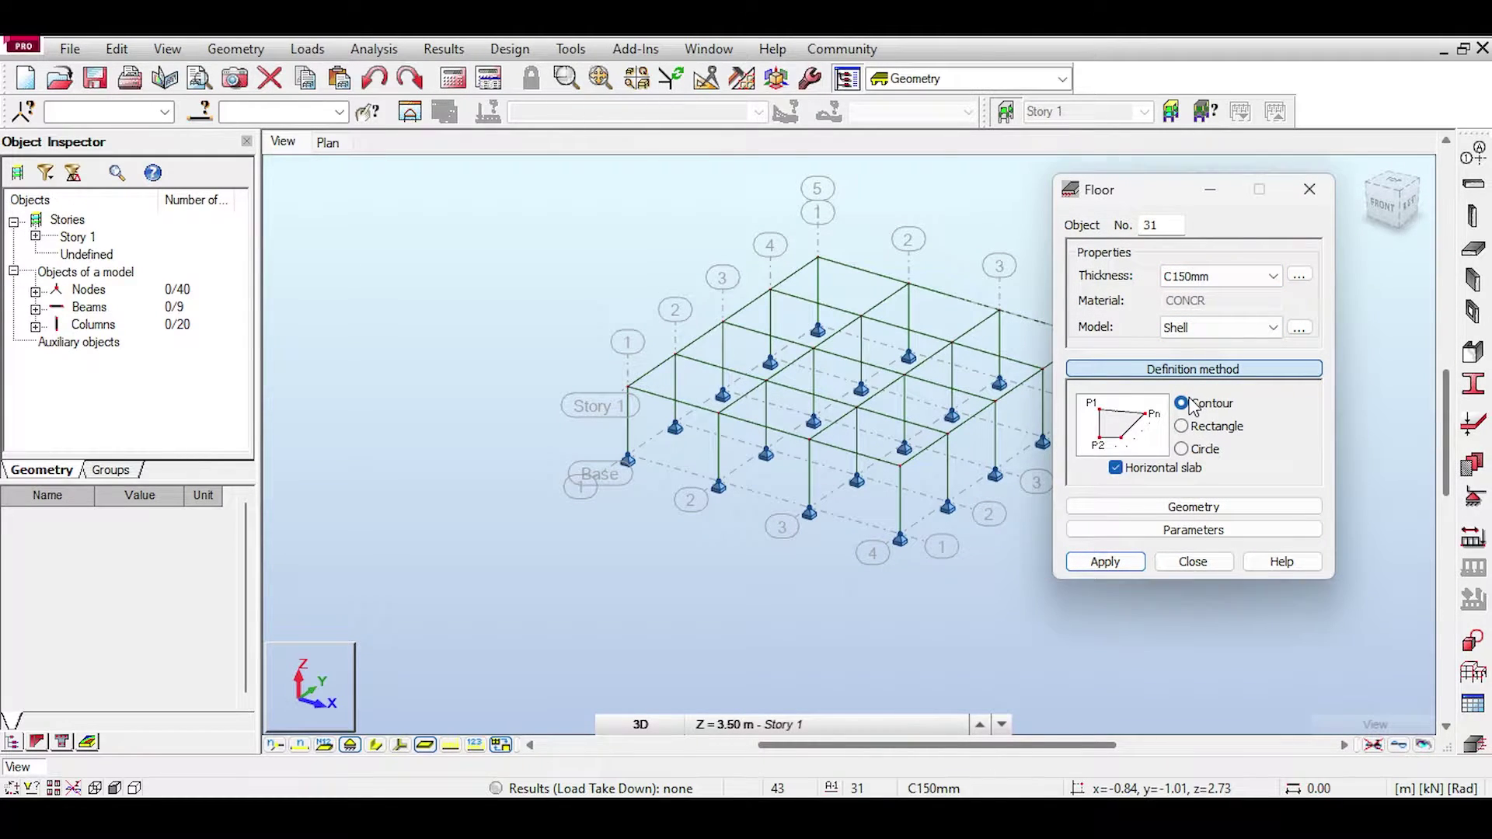
left_click(627, 386)
left_click(902, 464)
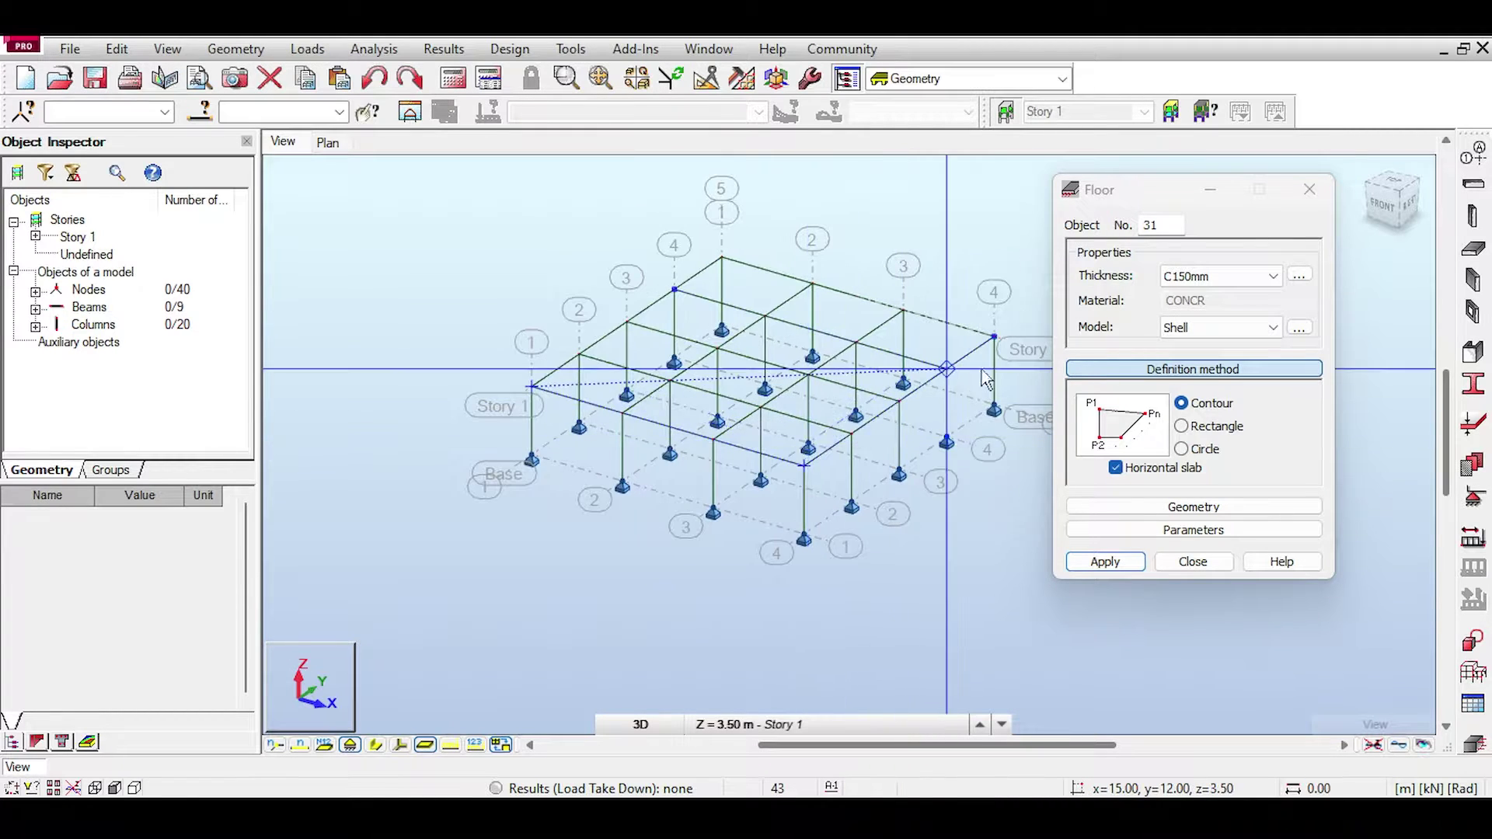
left_click(995, 336)
left_click(721, 257)
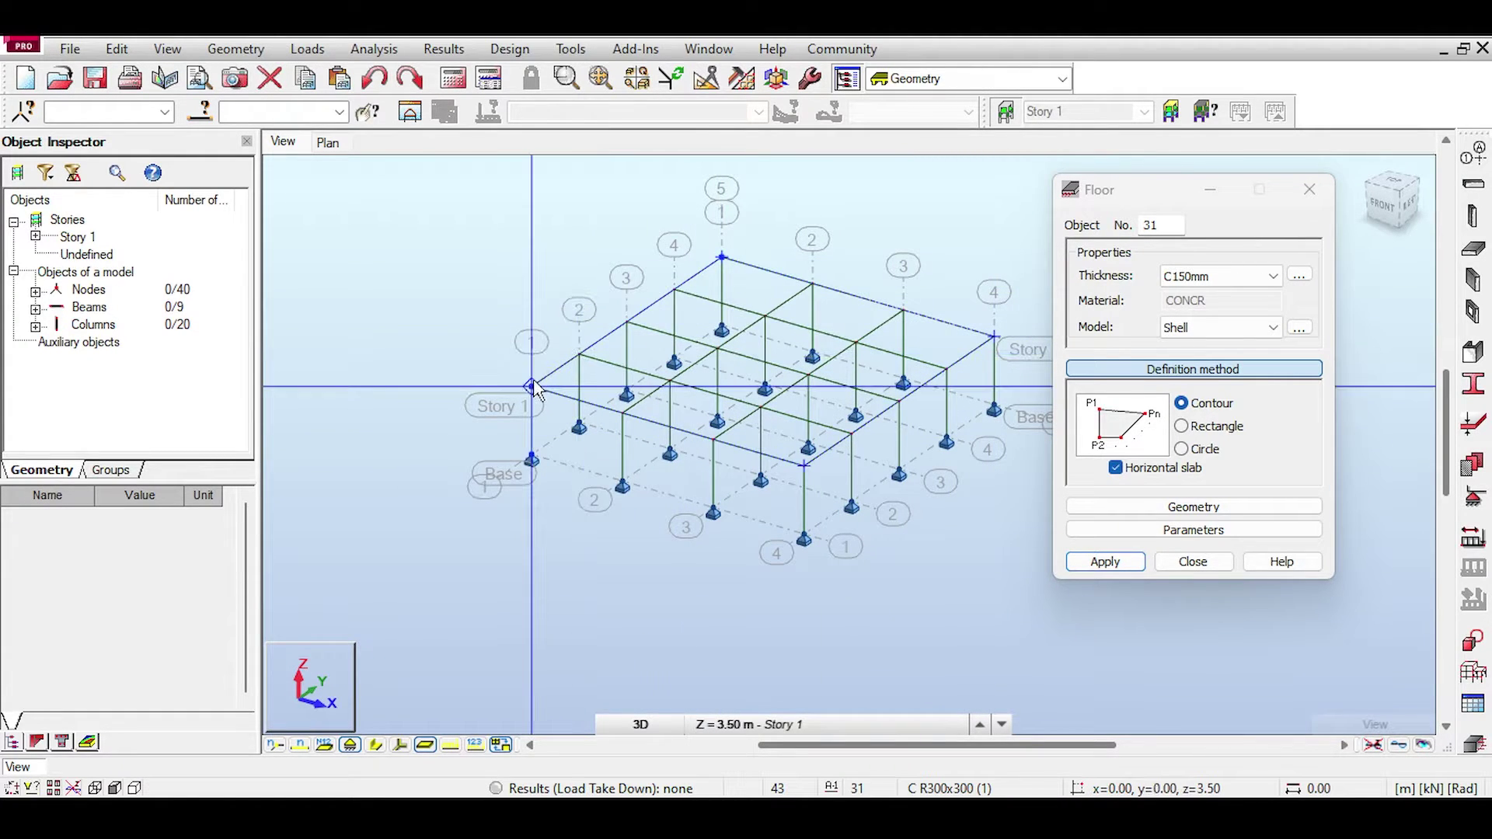
left_click(531, 387)
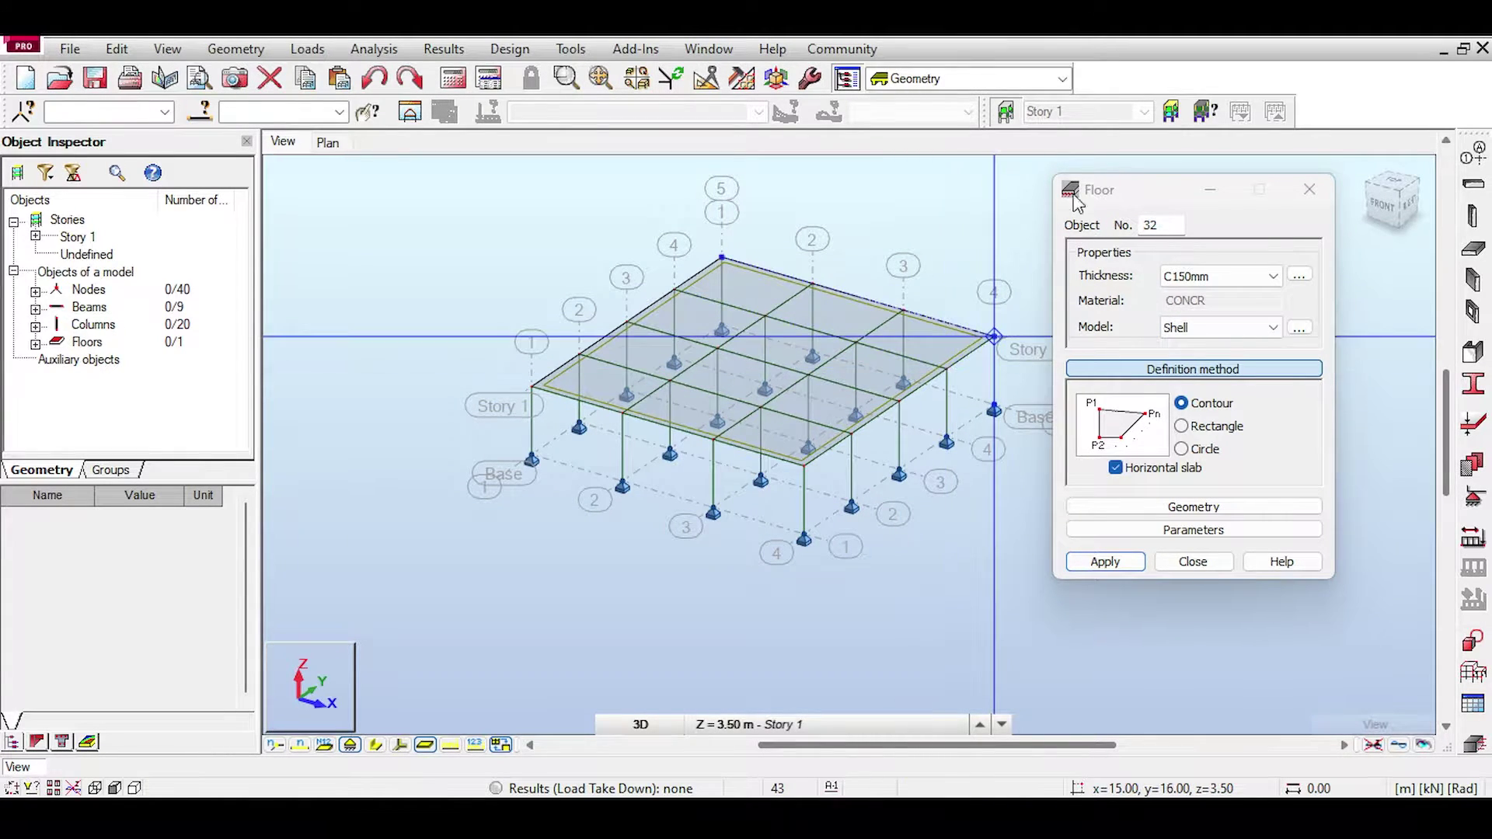
left_click(1249, 331)
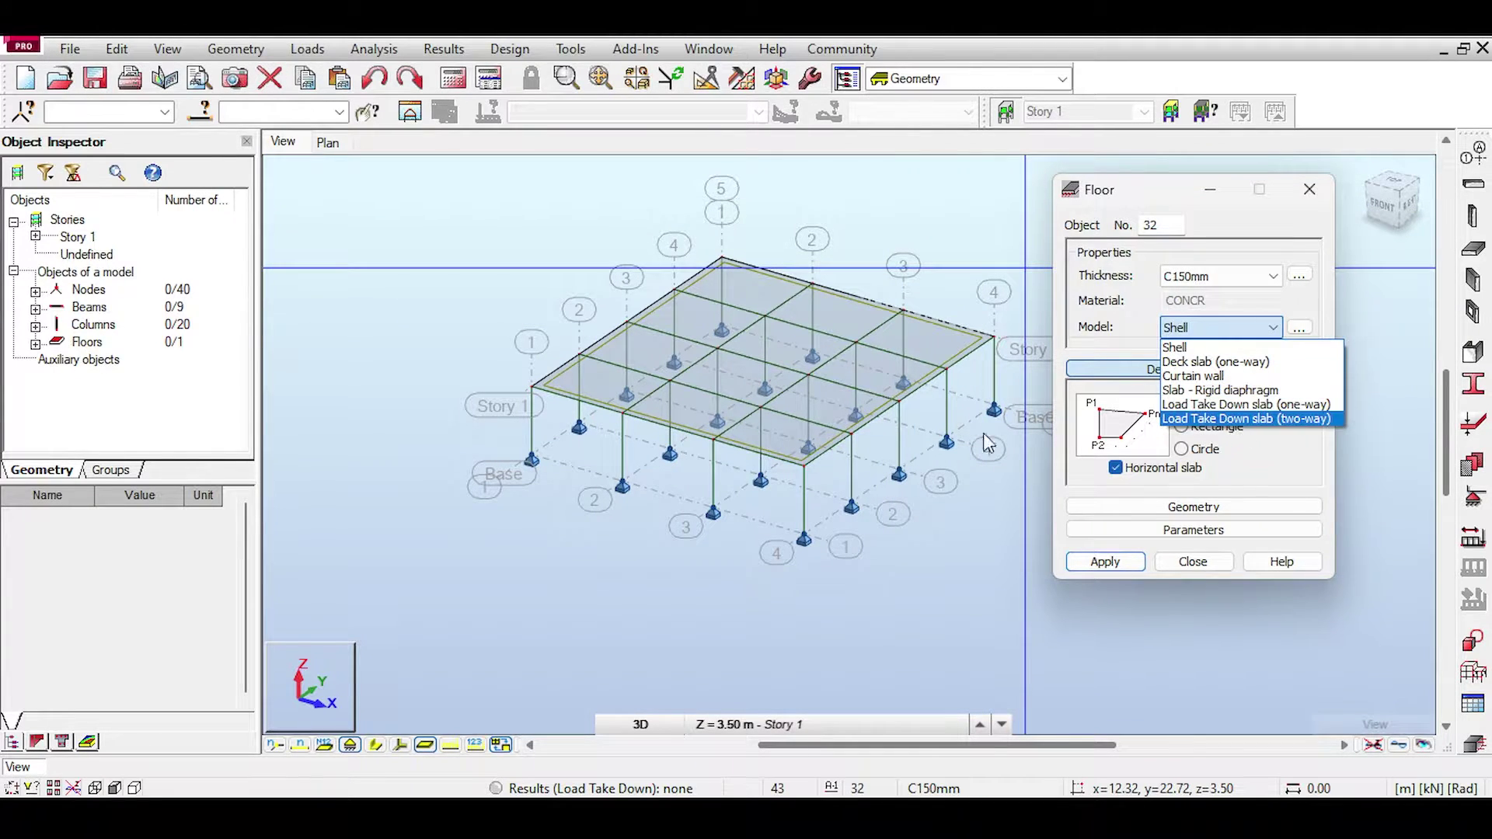
left_click(1174, 347)
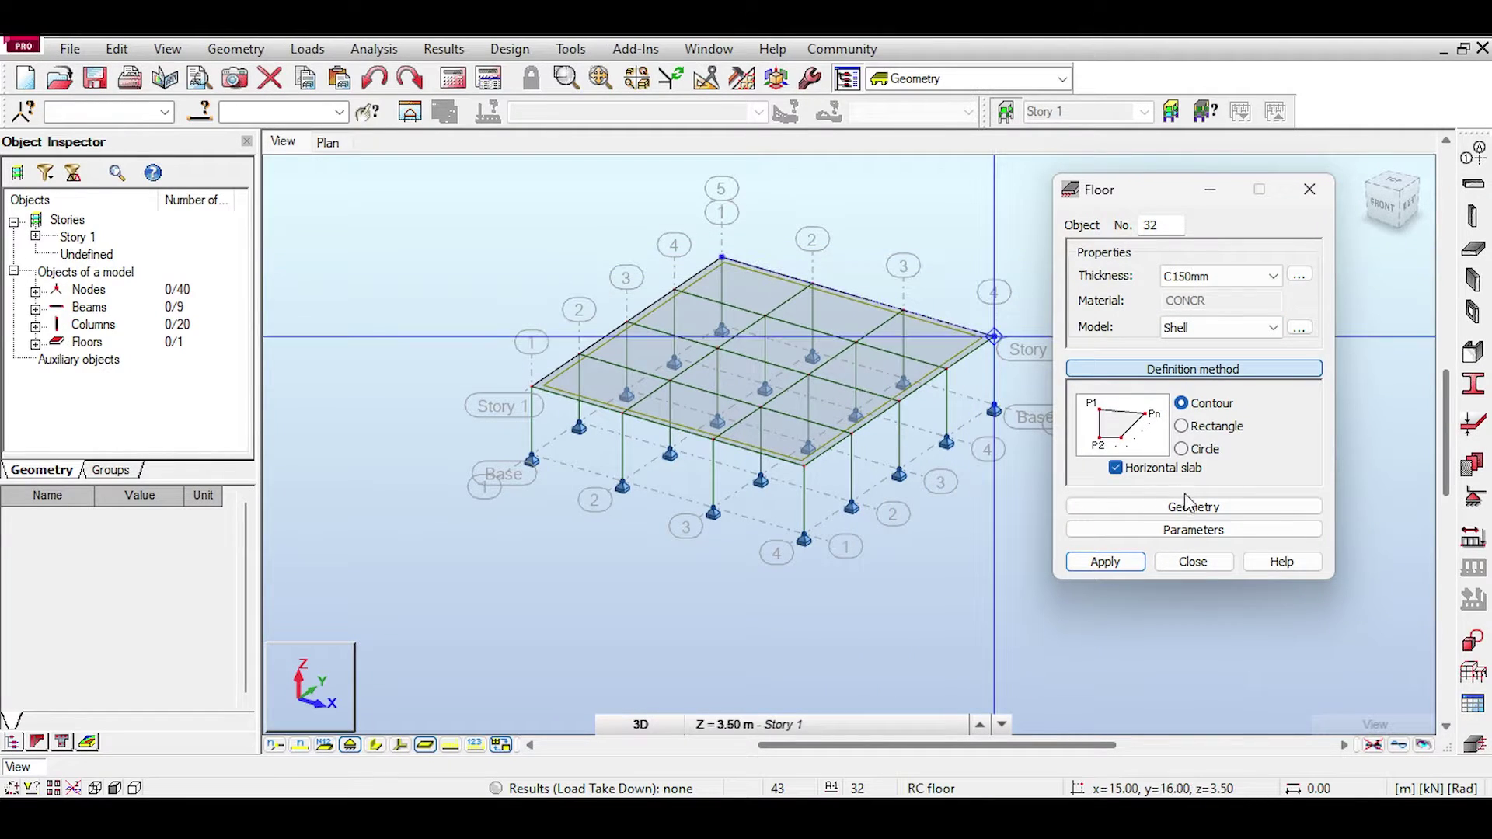
left_click(1193, 562)
- Define load case 1 with the name DL1 and dead nature, and end load case definition
left_click(1473, 537)
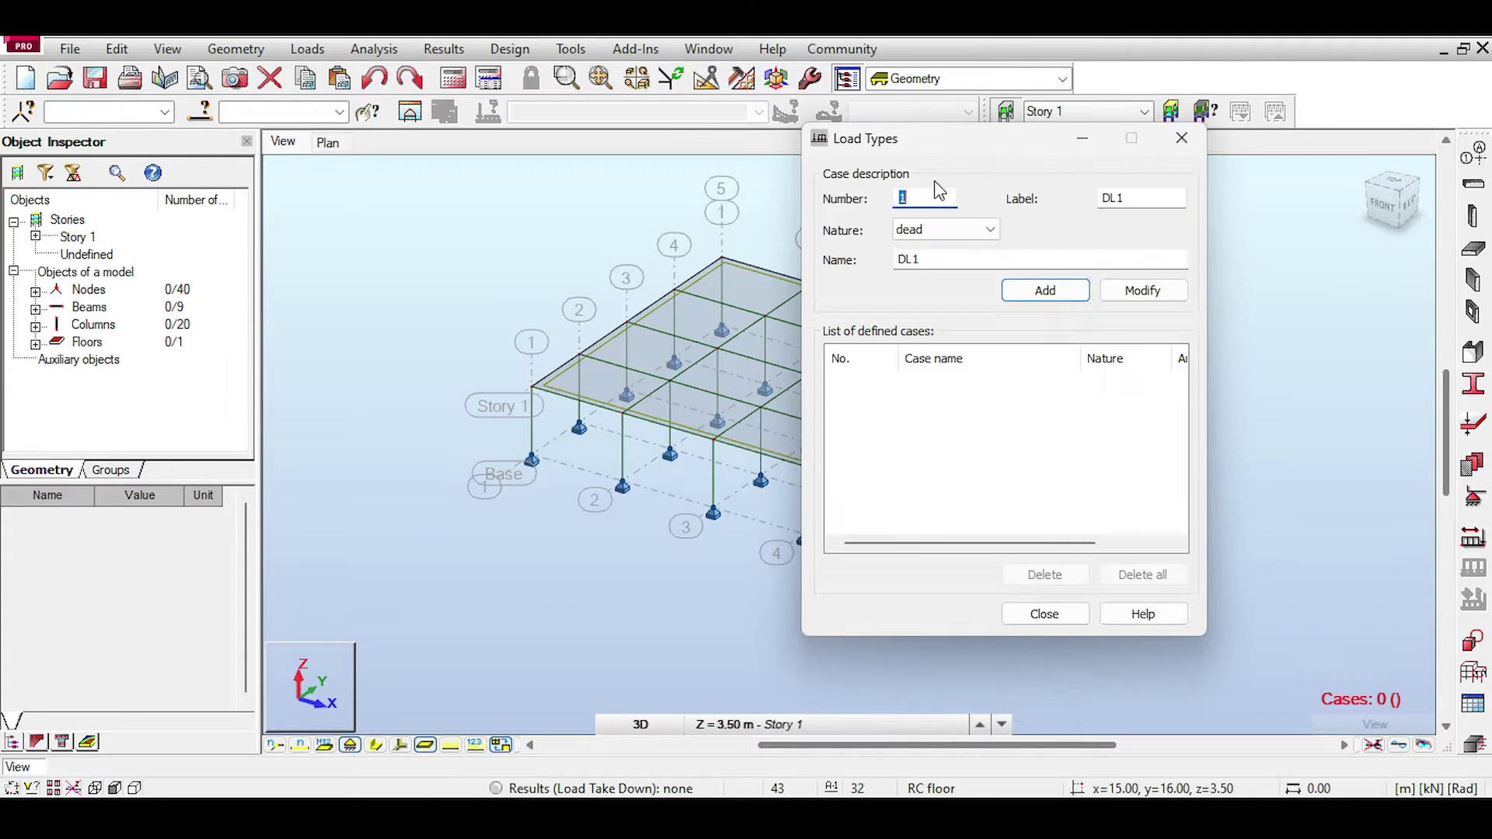
left_click(1032, 292)
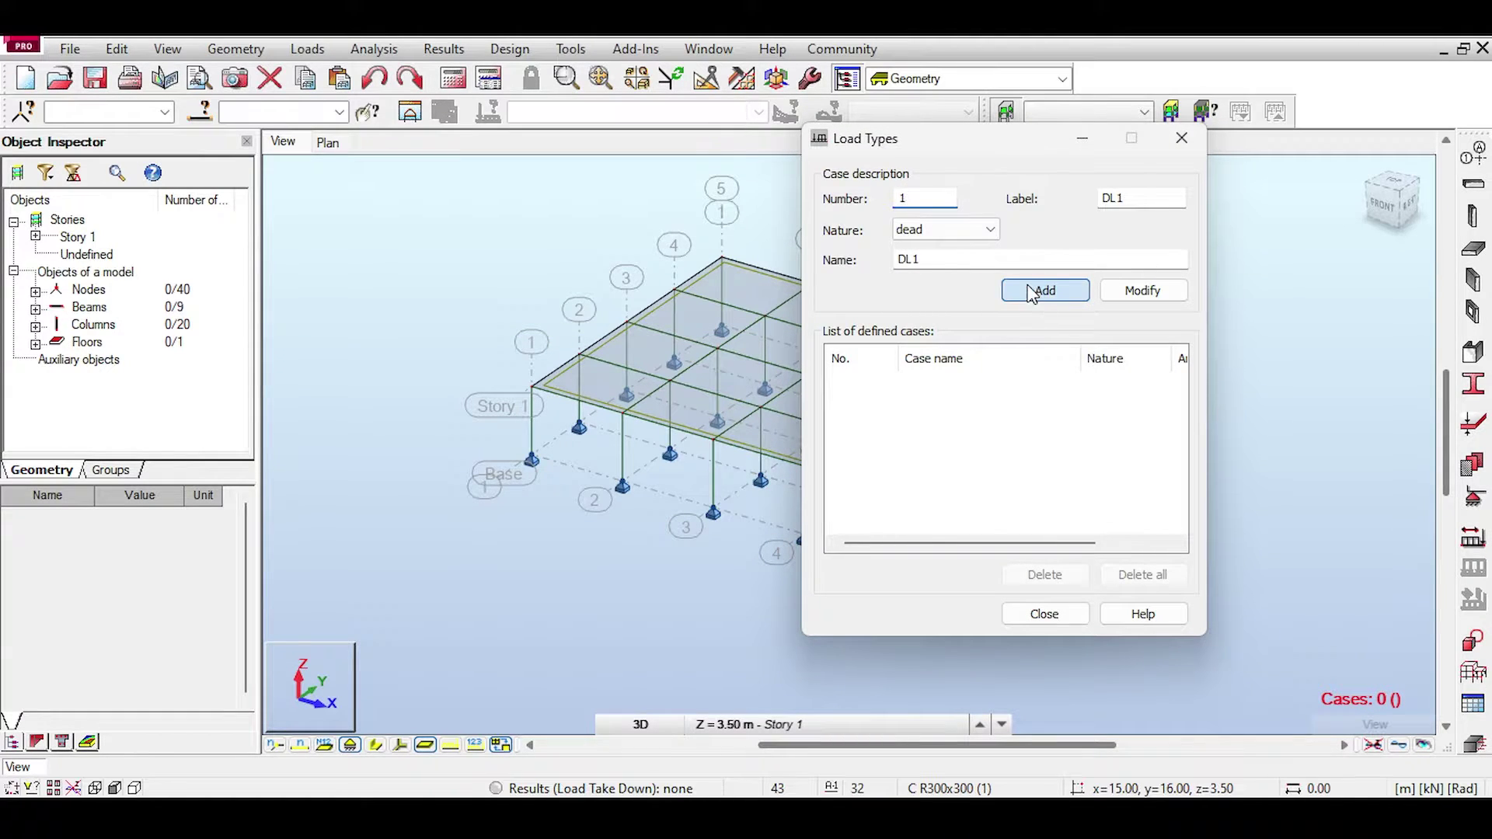
left_click(1182, 137)
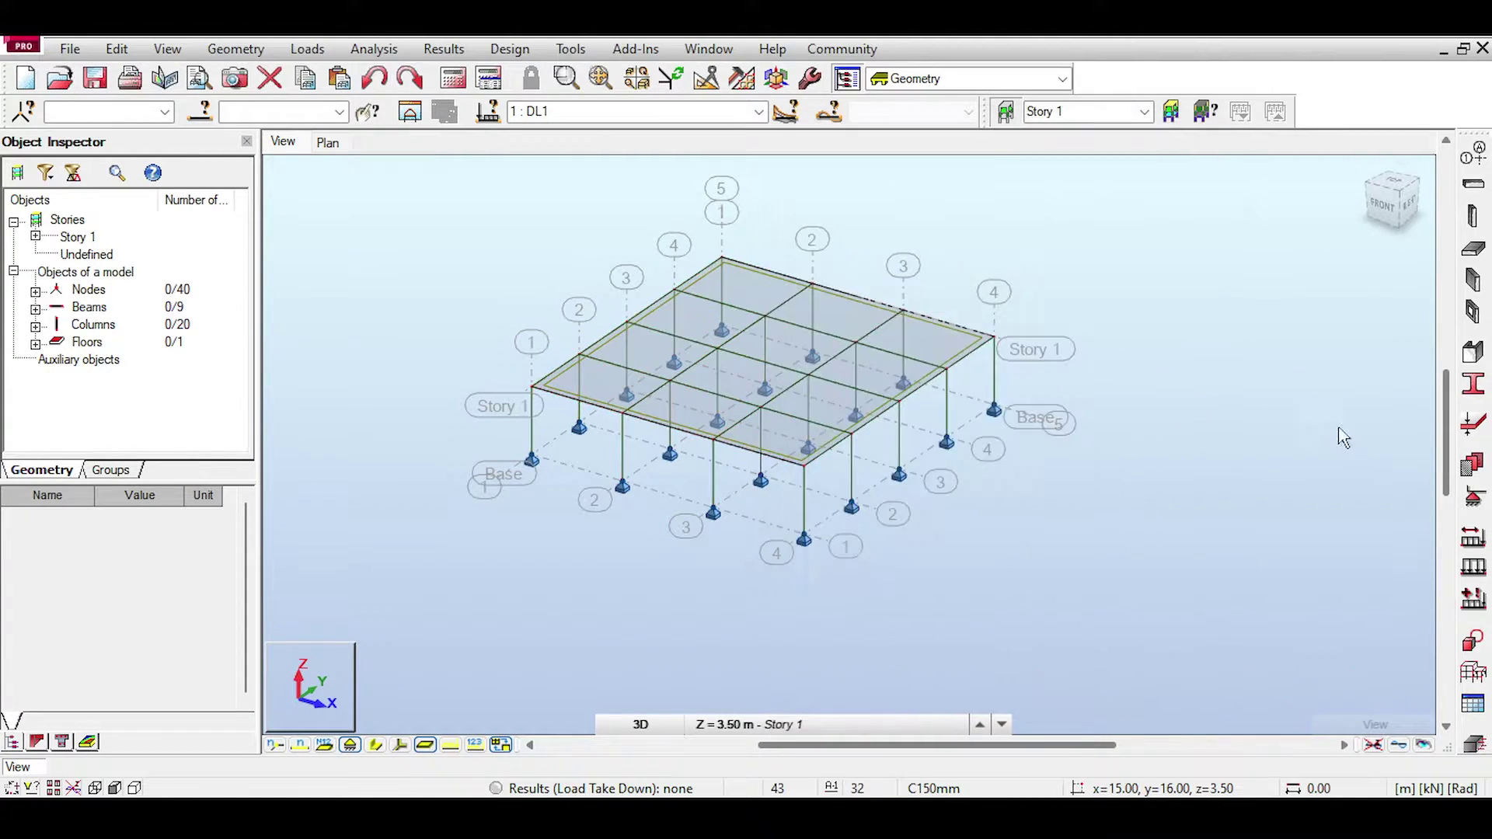
- Apply a uniform planar load of -1 kPa in global Z to the Story 1 floor in case DL1 and display the load symbols
left_click(1473, 568)
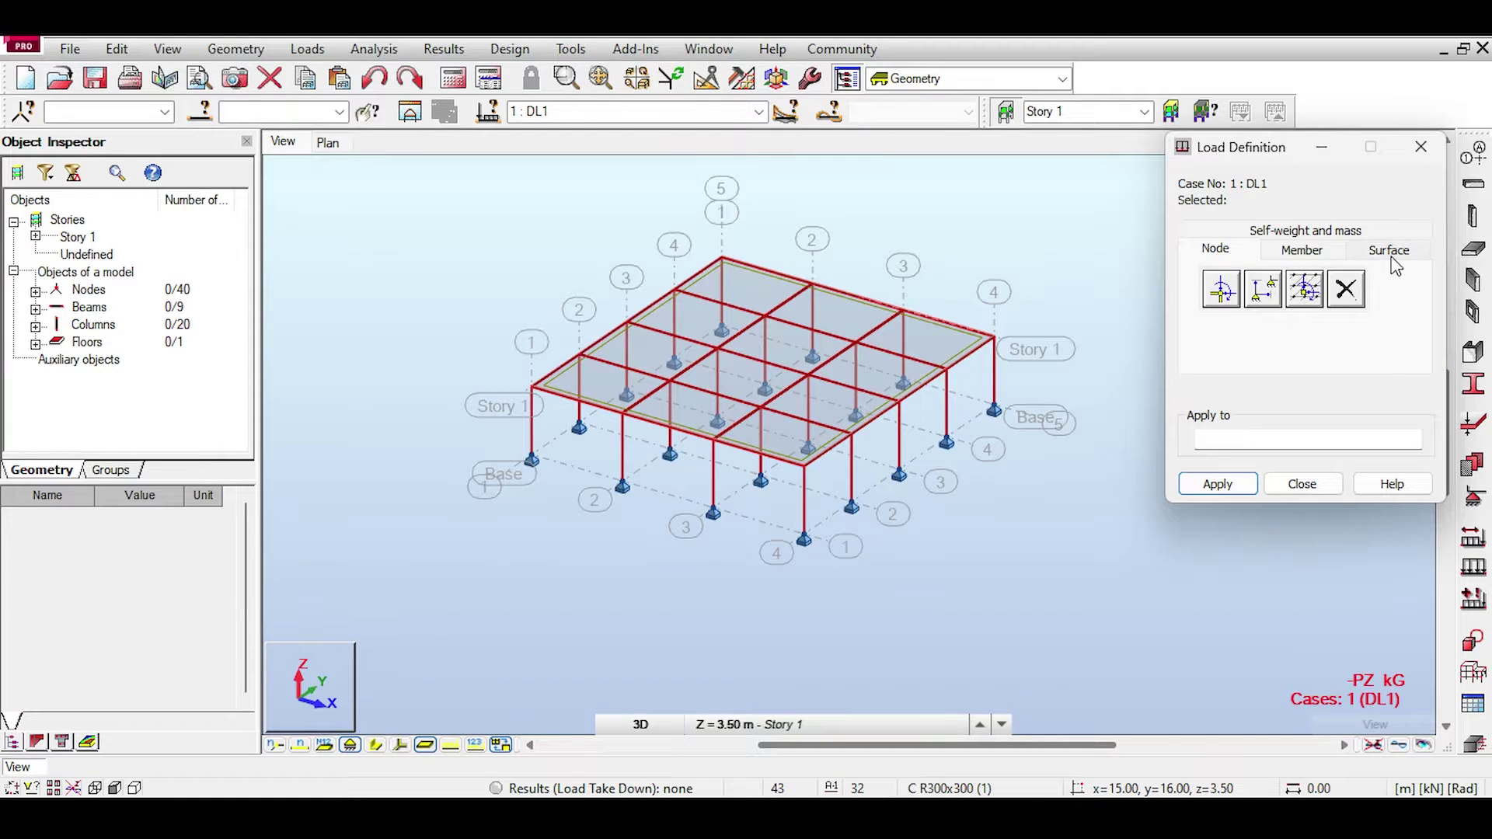
left_click(1394, 261)
left_click(1236, 295)
double_click(1319, 431)
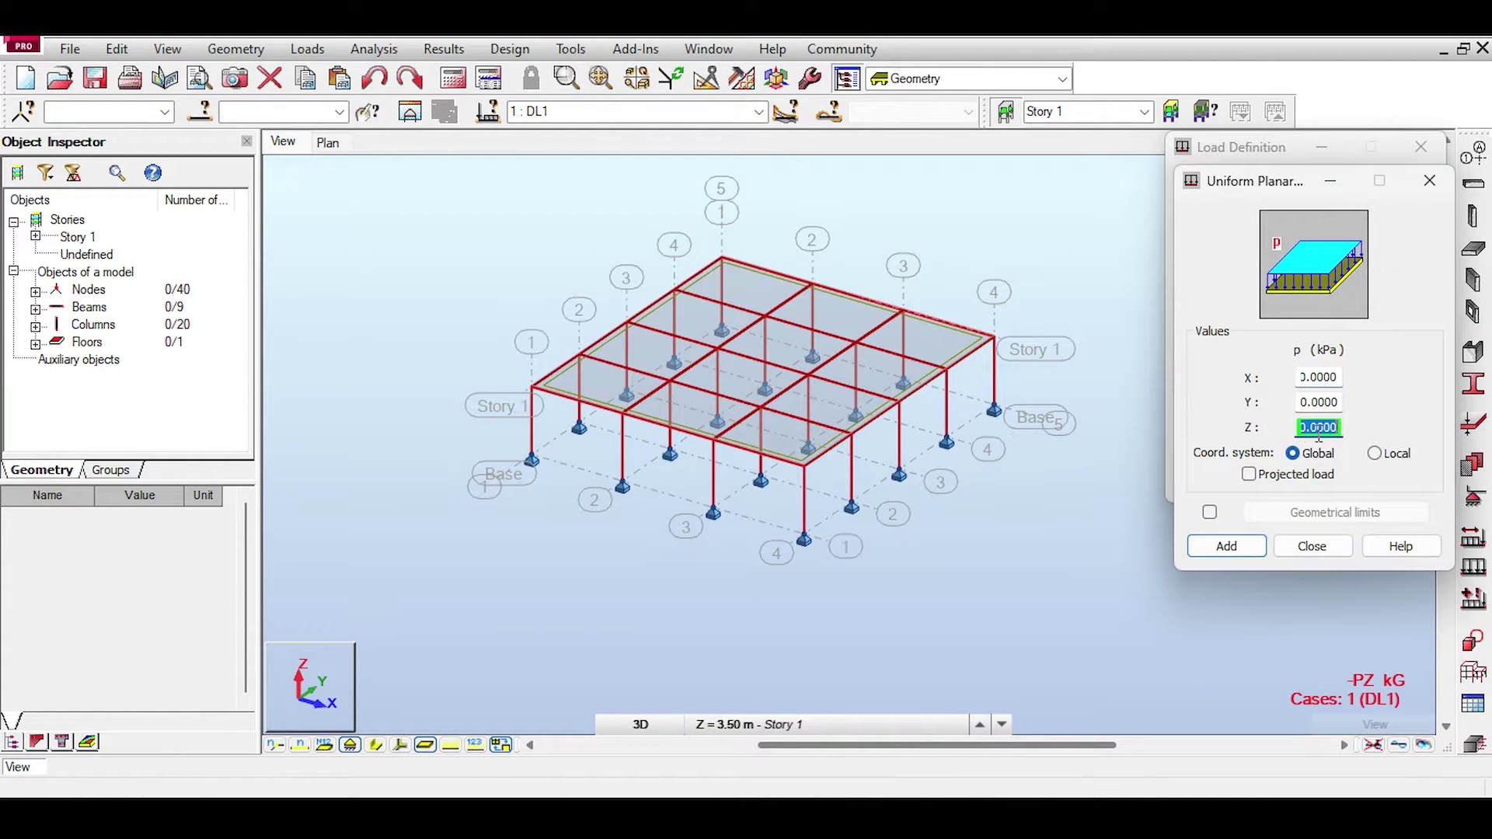
type("-1")
key("Return")
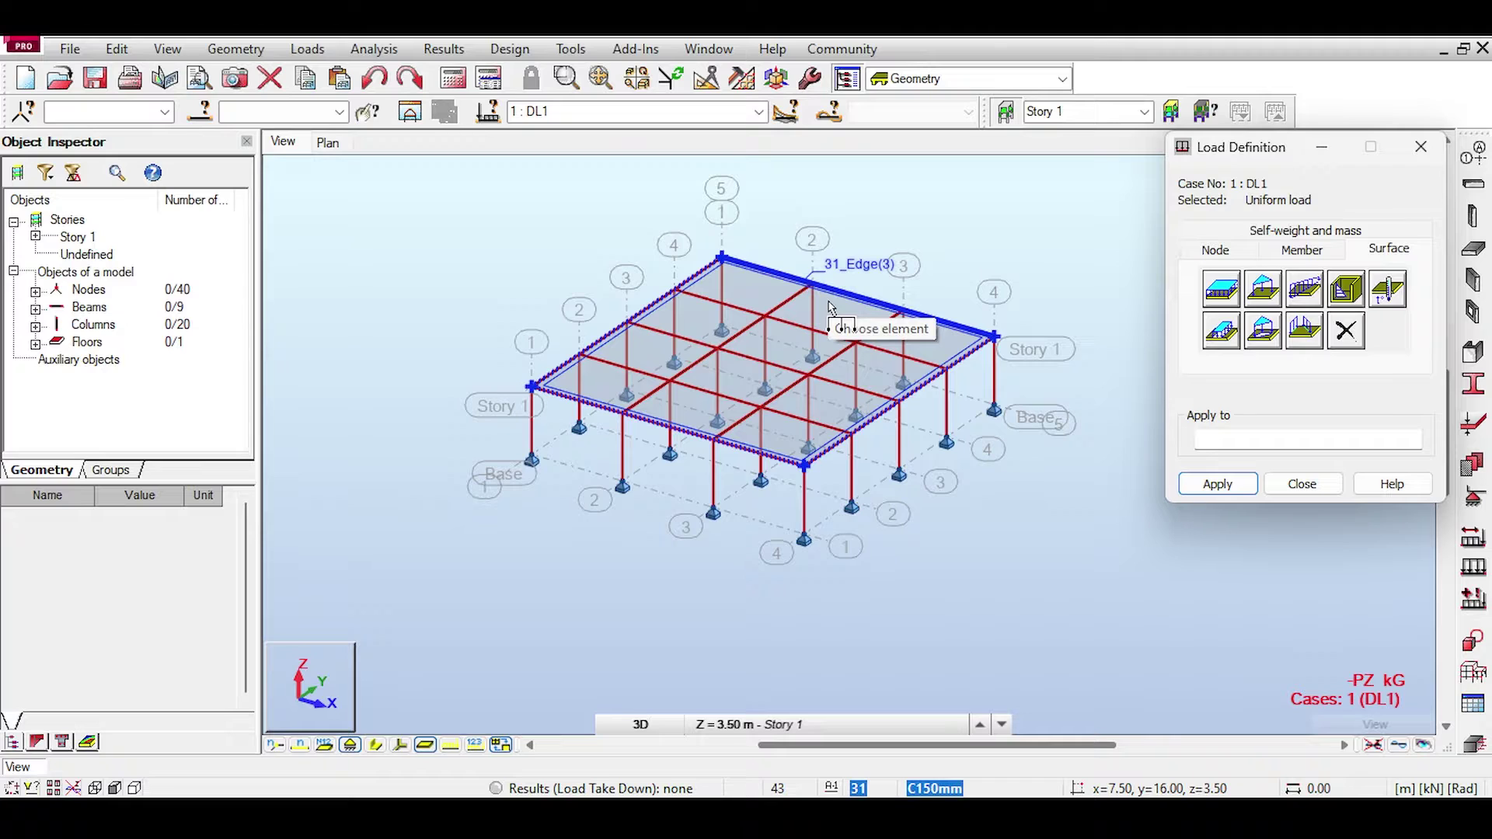
left_click(1337, 484)
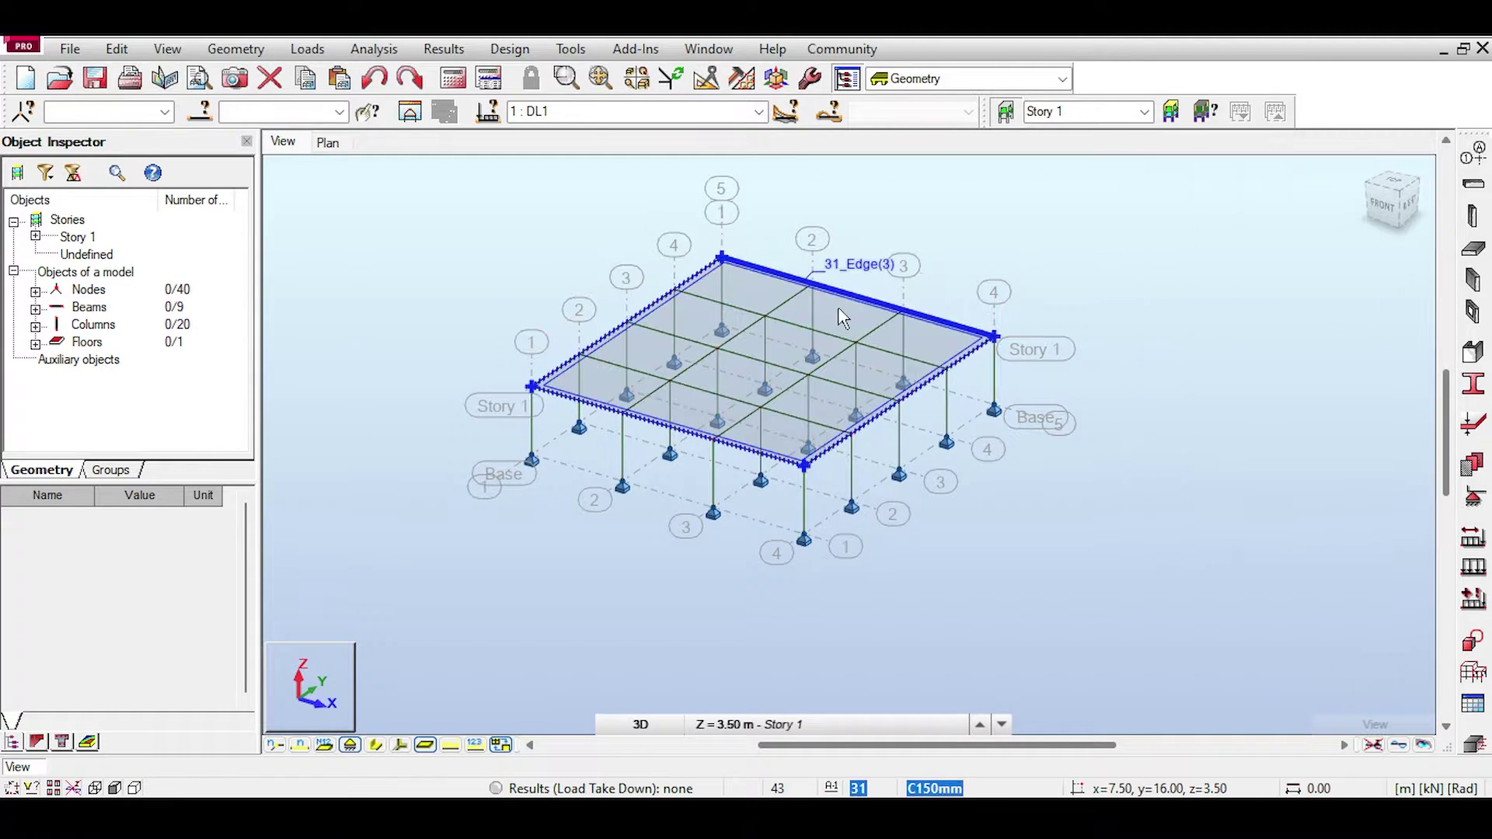
left_click(453, 745)
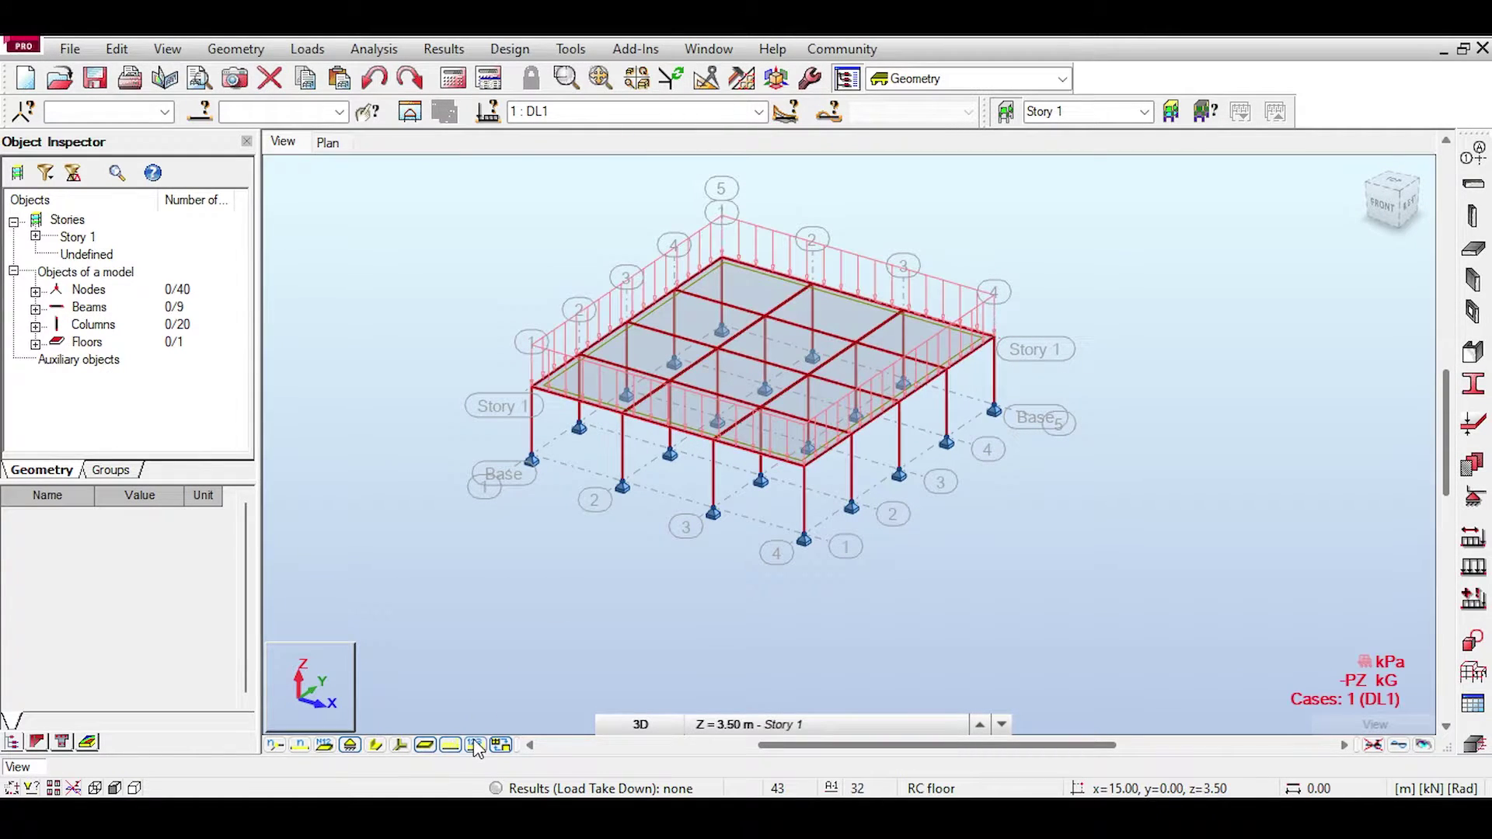
- Try to calculate the structure with the Shell floor, continue the analysis despite verification errors, and dismiss the calculation messages
left_click(453, 77)
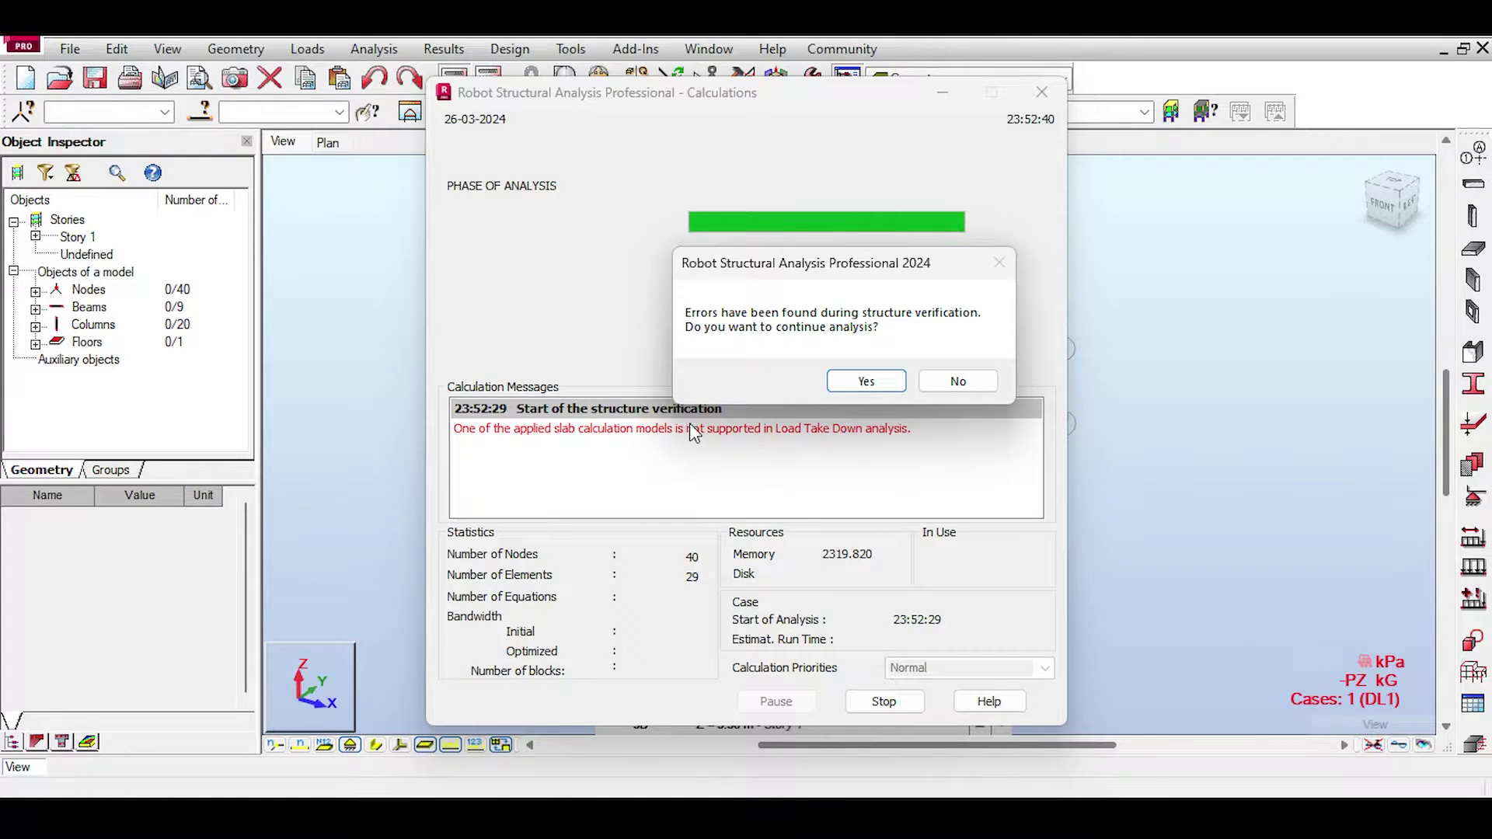
left_click(867, 381)
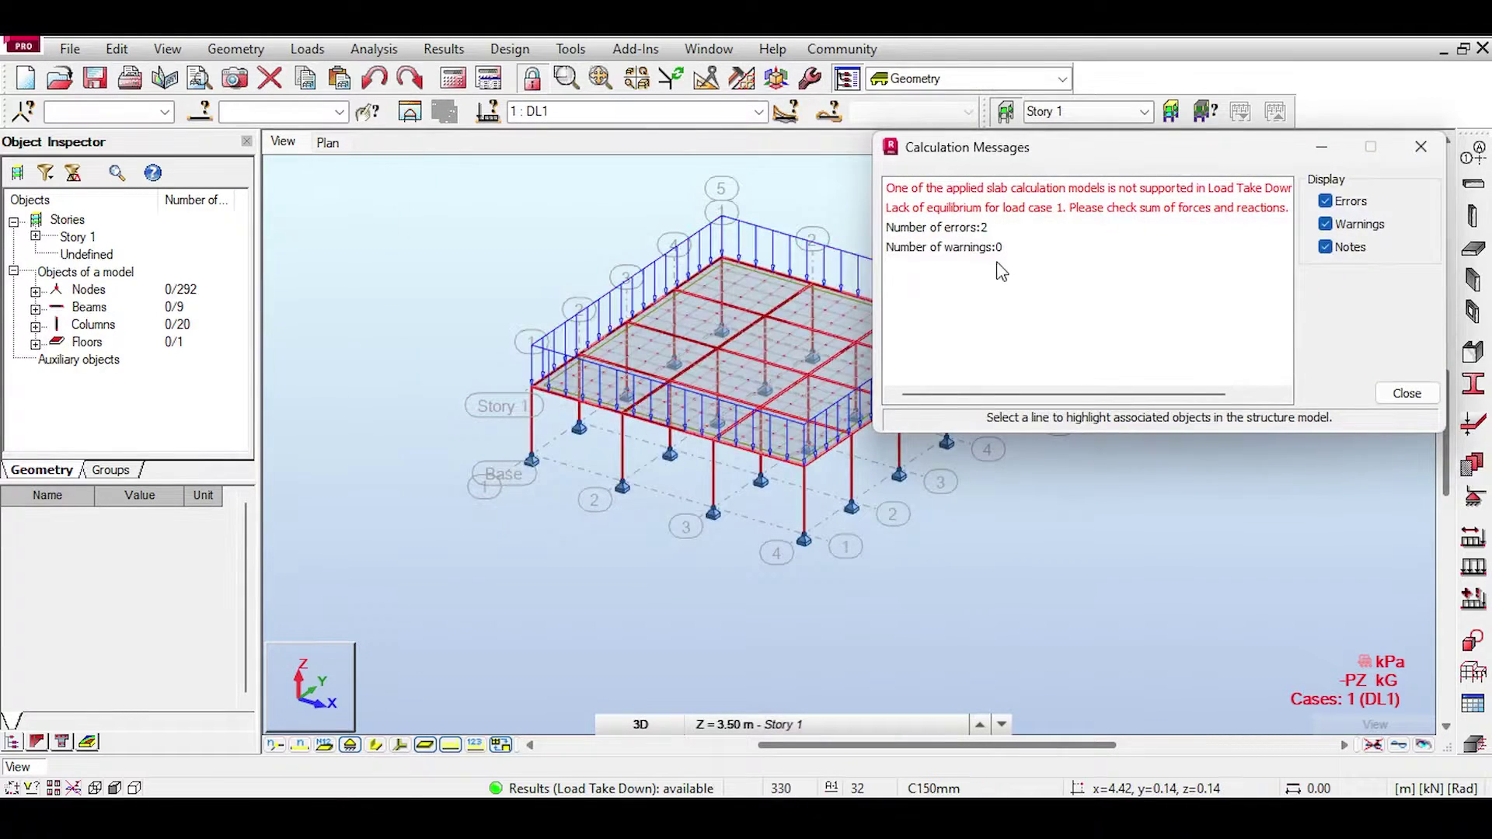
left_click(1417, 149)
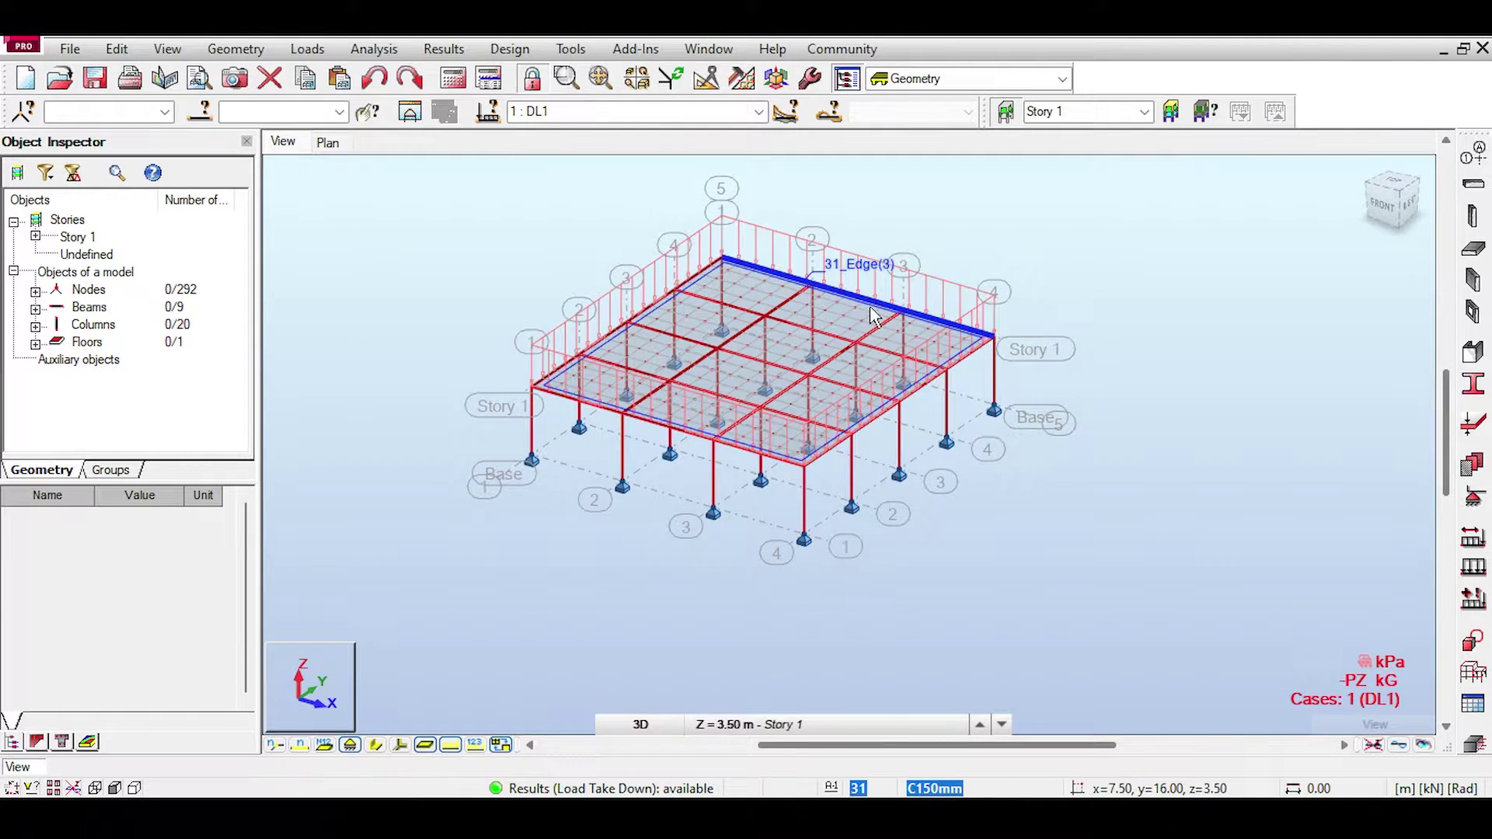
scroll(845, 322, "up", 3)
scroll(845, 322, "down", 5)
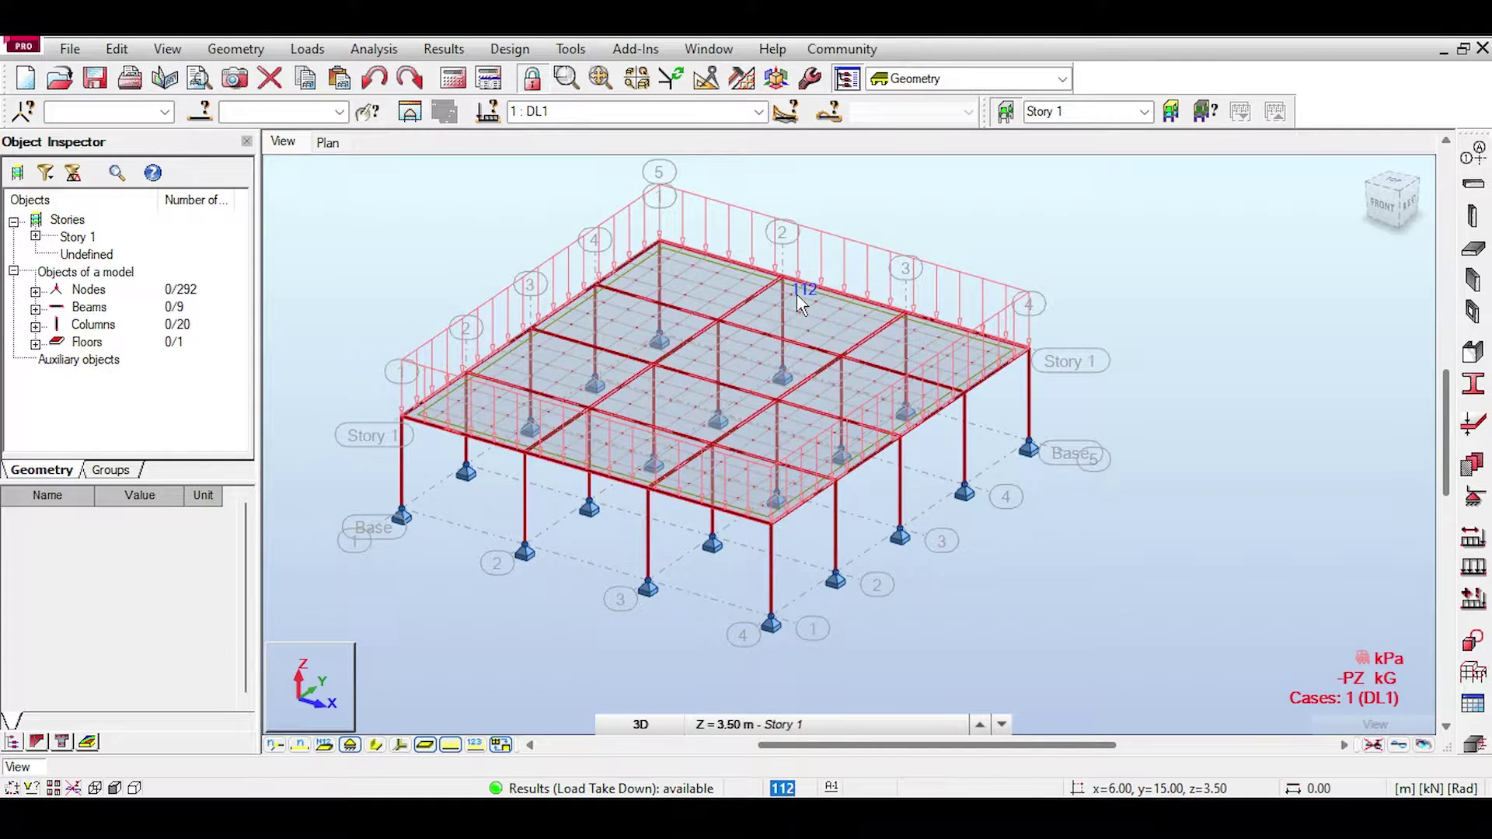
- Delete the finite element mesh from the floor and close the mesh generation options
left_click(743, 80)
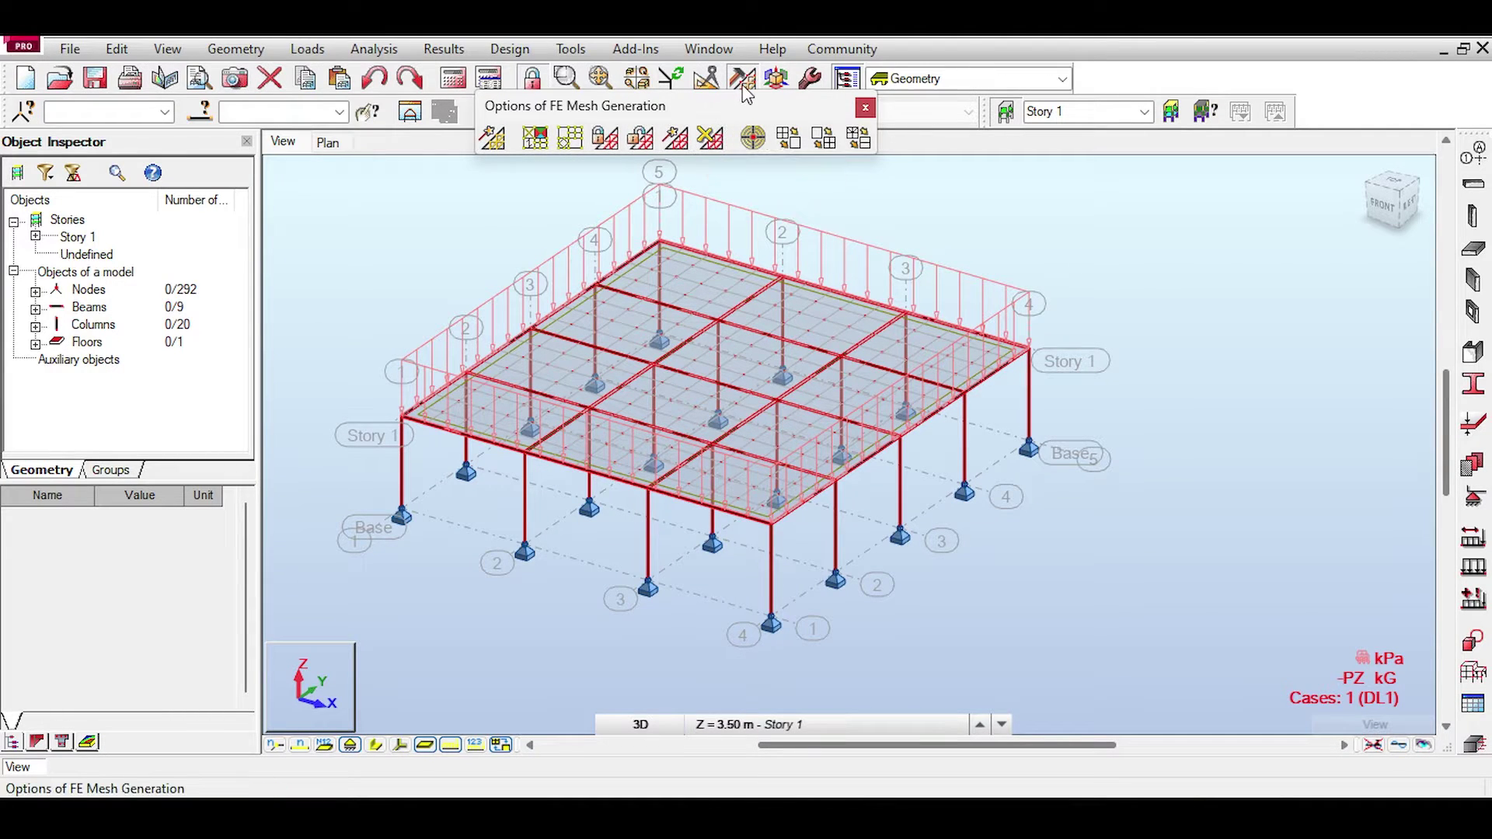
left_click(710, 137)
left_click(816, 463)
left_click(865, 108)
left_click(872, 229)
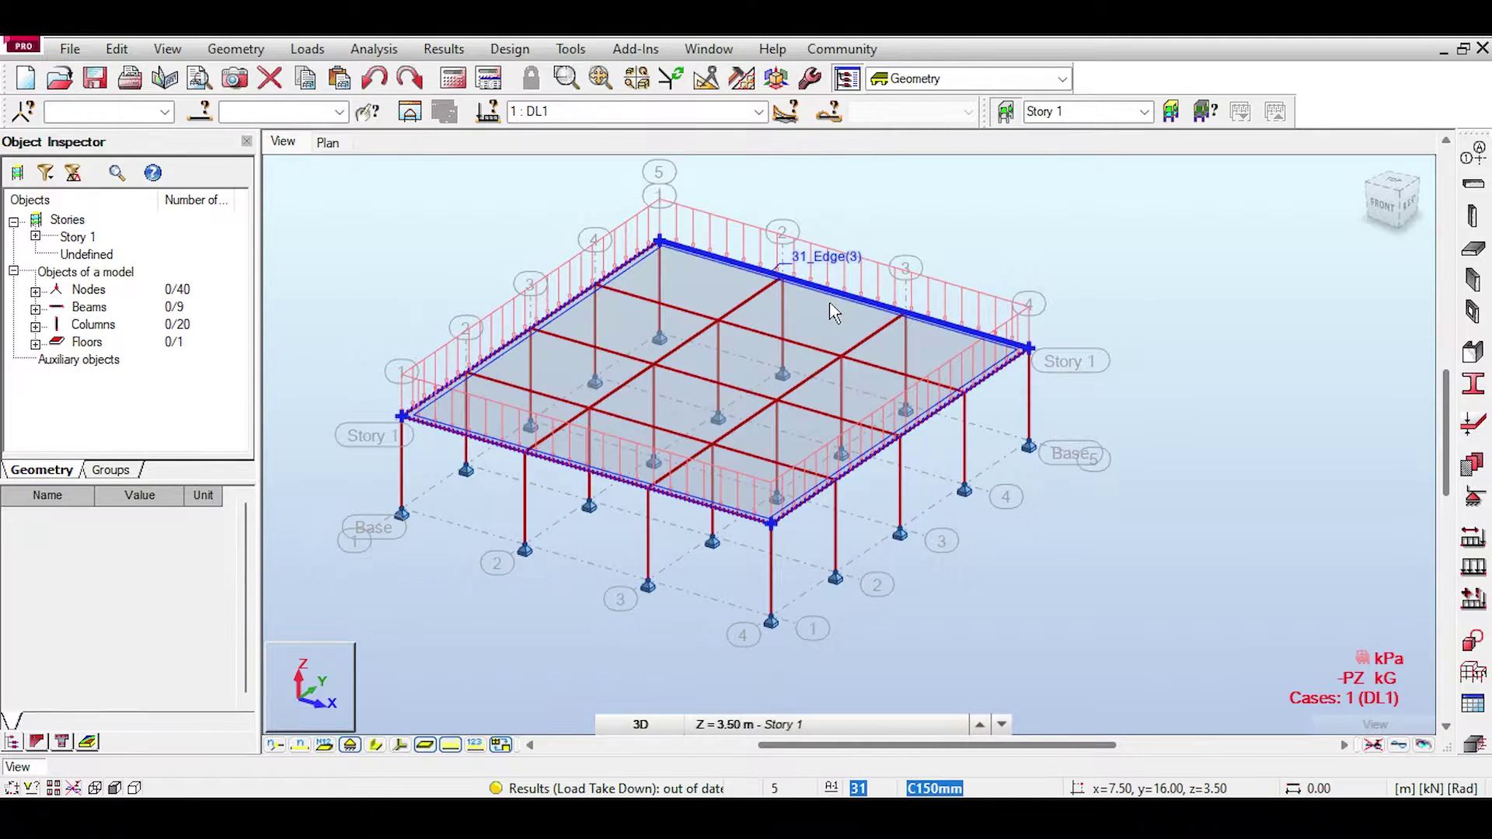
left_click(829, 302)
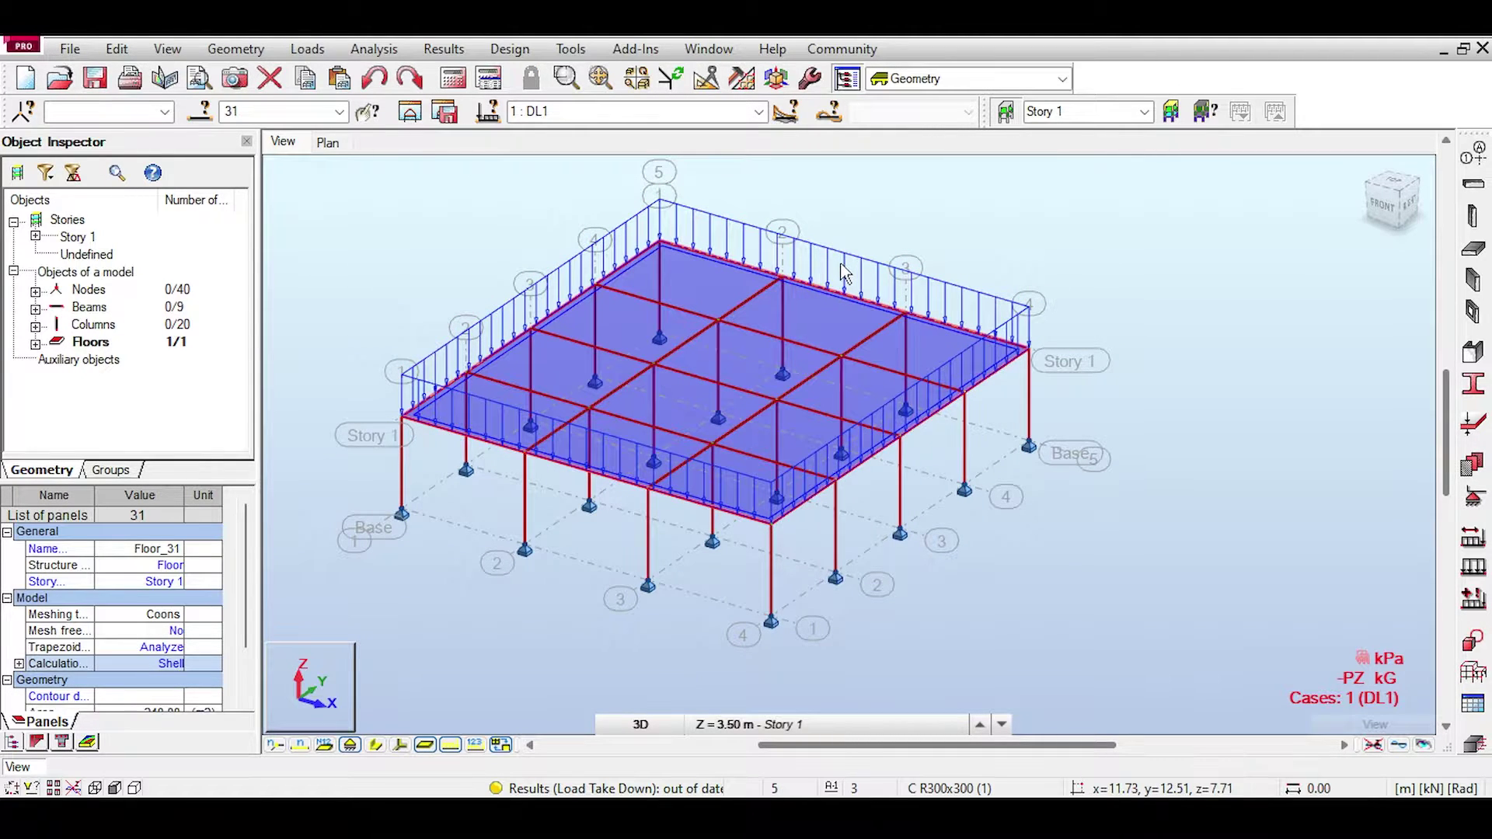
left_click(1473, 249)
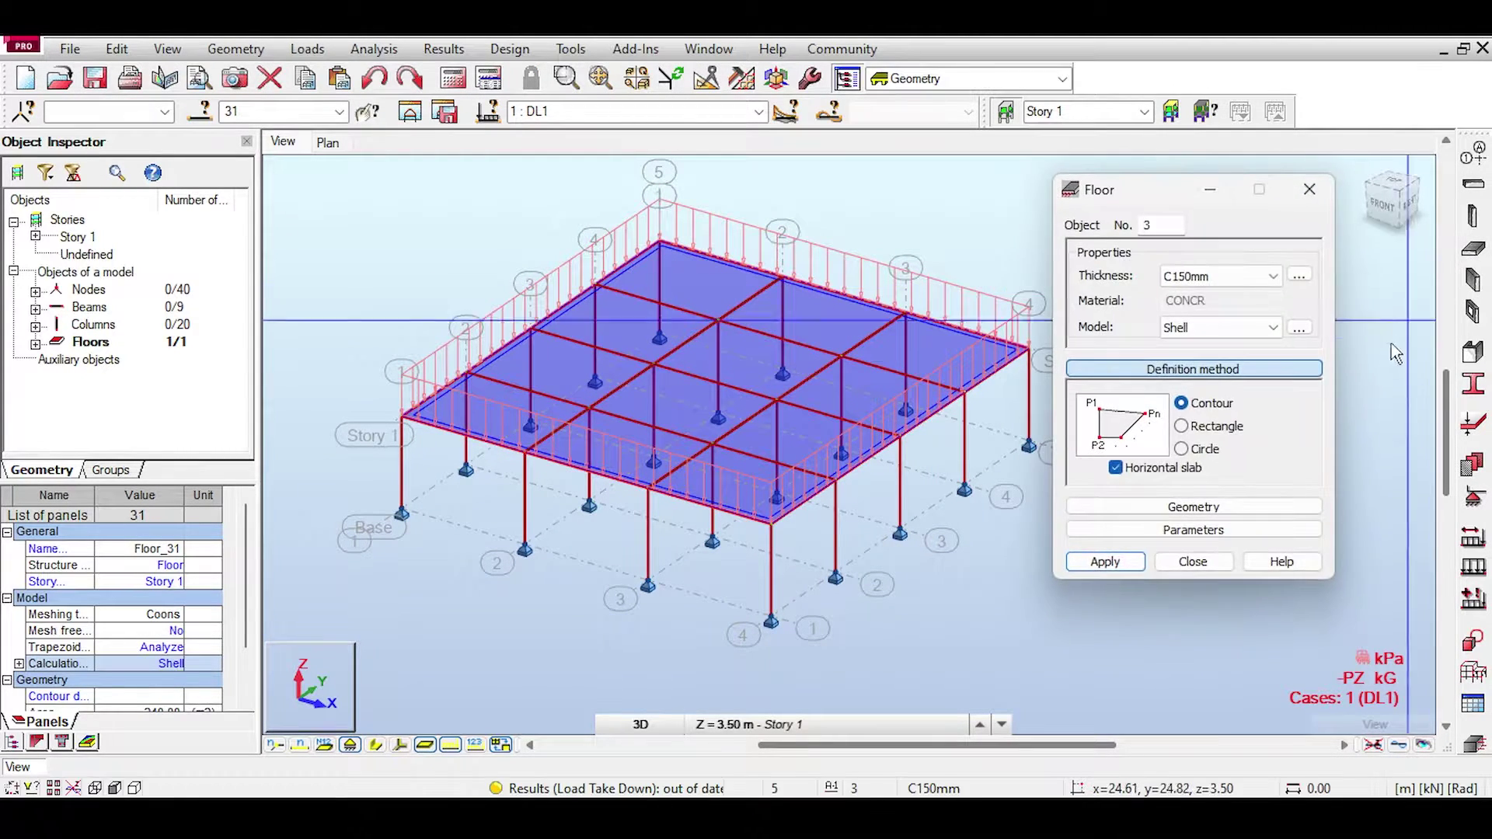
left_click(1219, 327)
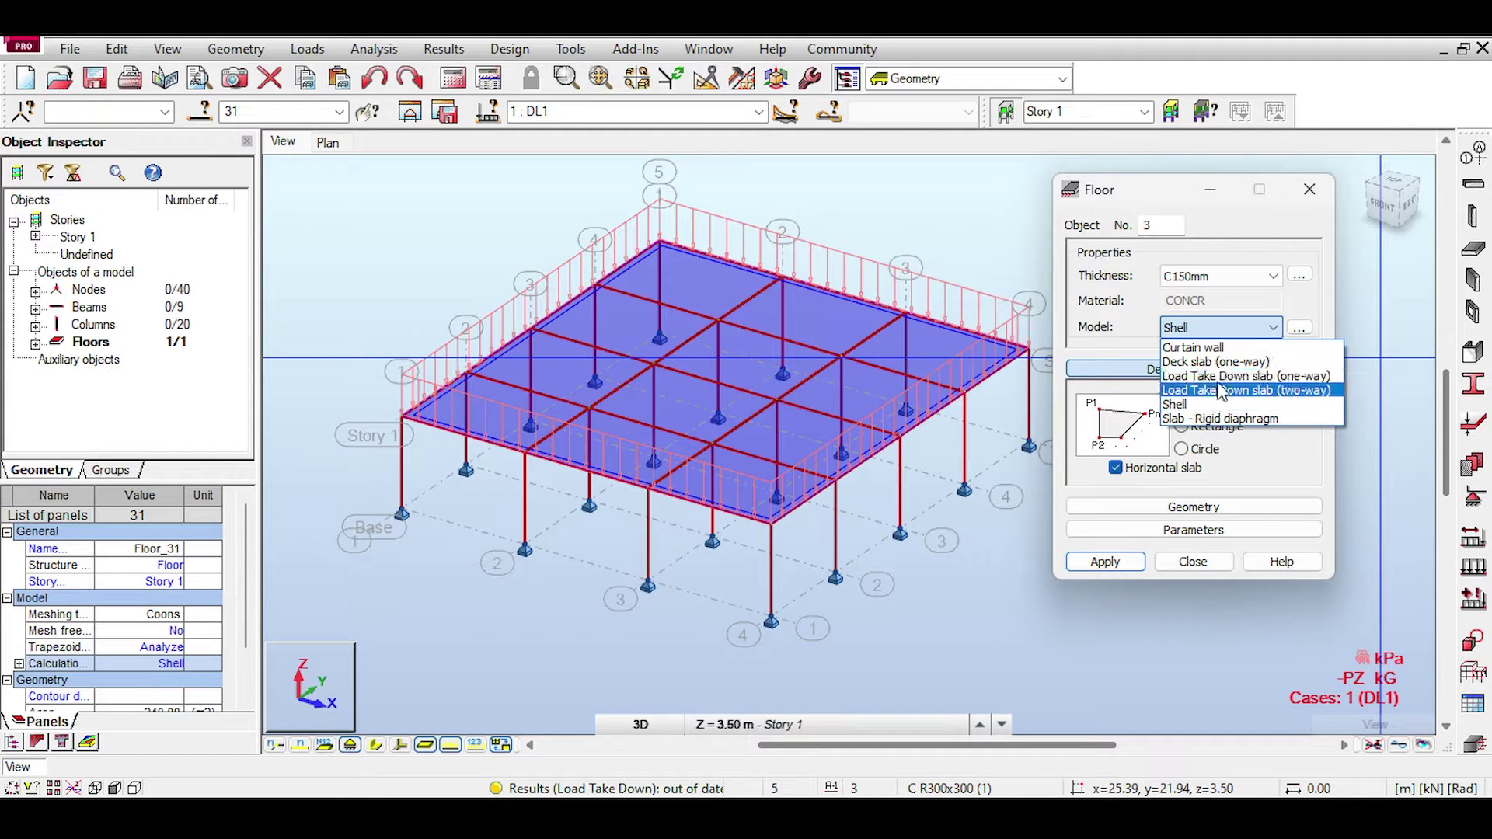
left_click(1308, 191)
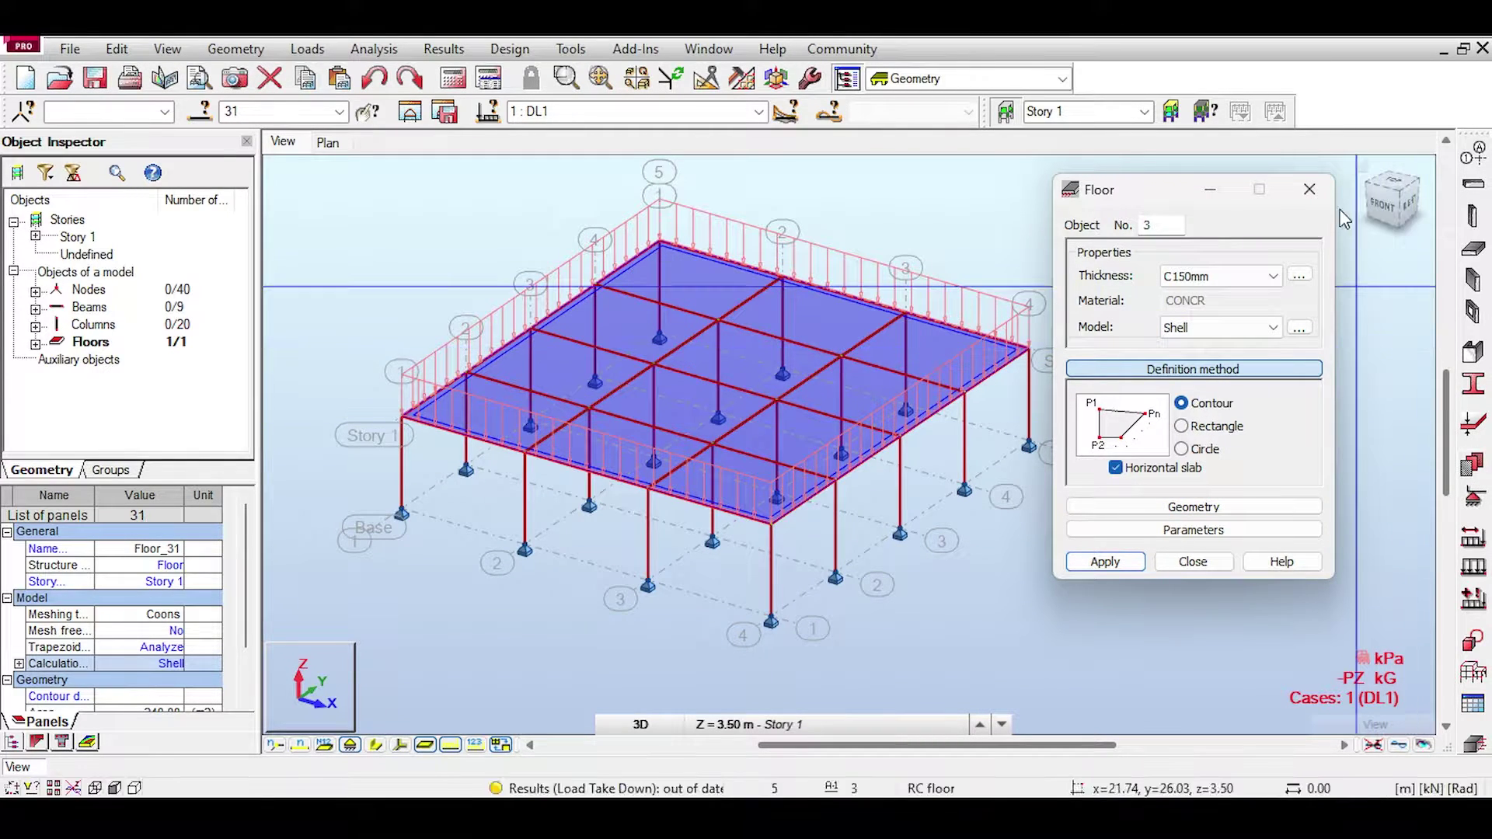
left_click(1303, 194)
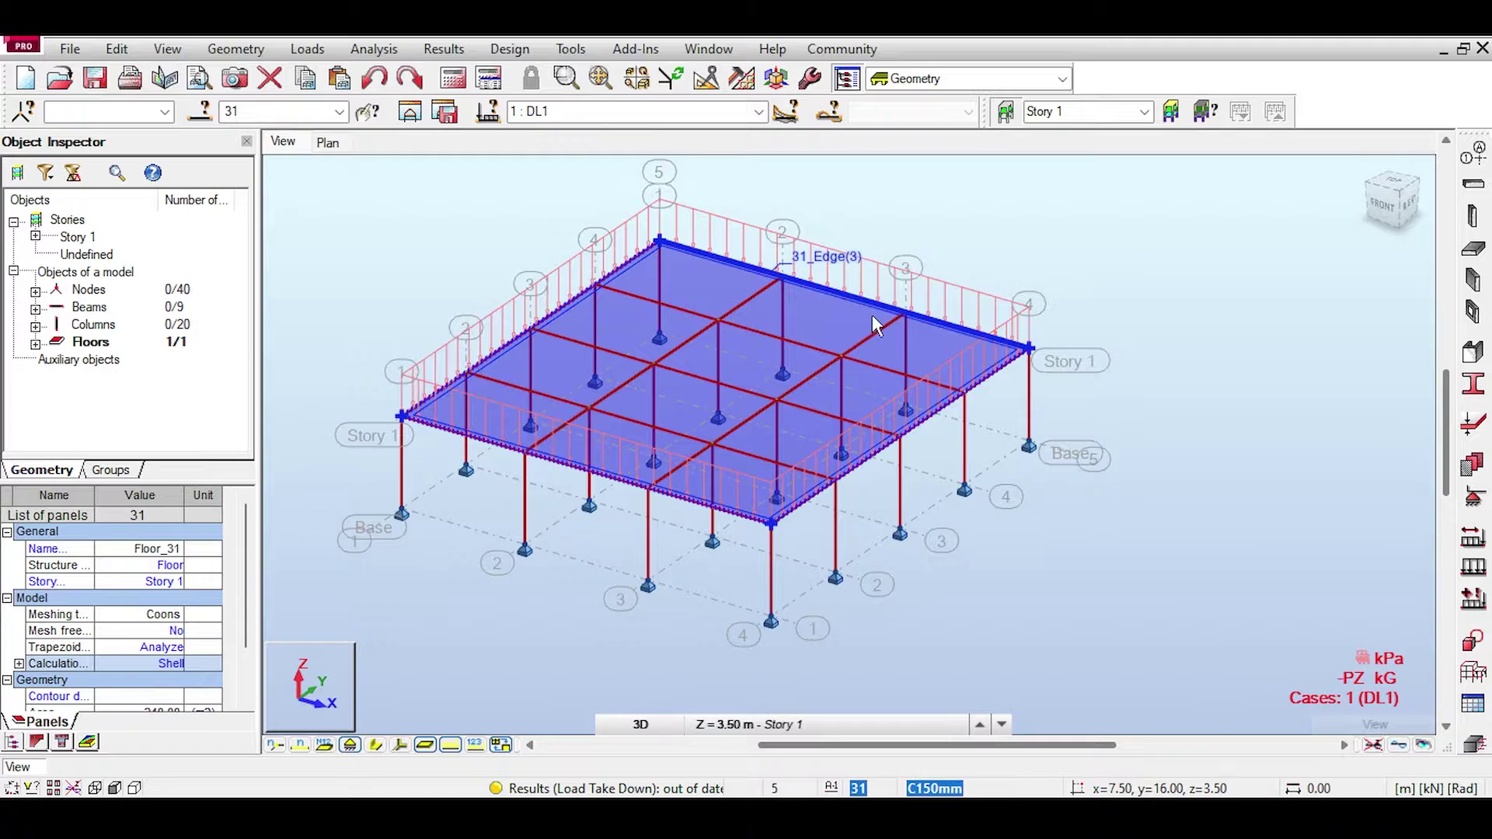
left_click(868, 240)
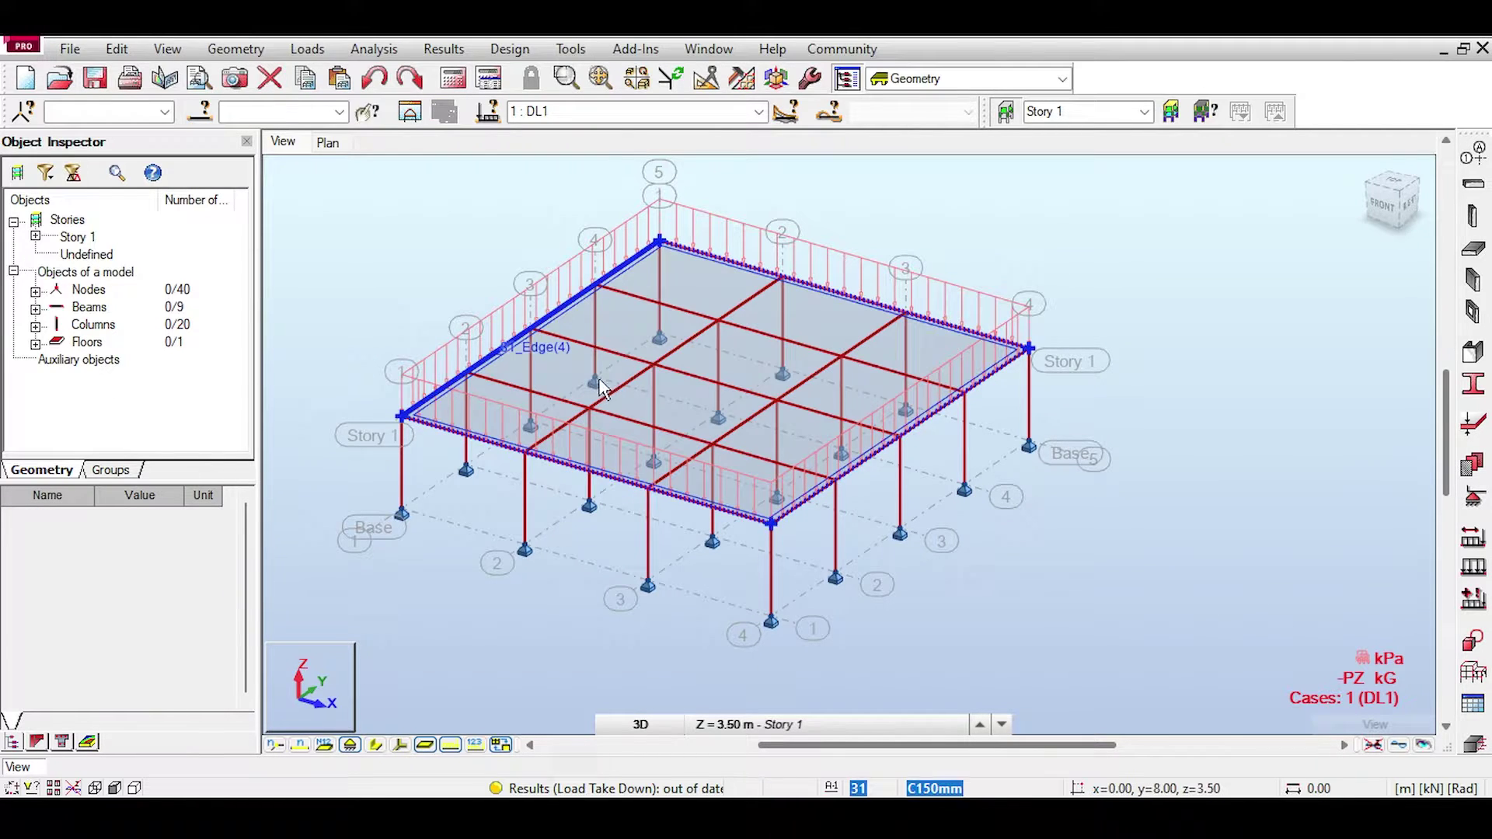
- Set the existing Story 1 floor's calculation model to Load Take Down slab (two-way)
left_click(637, 342)
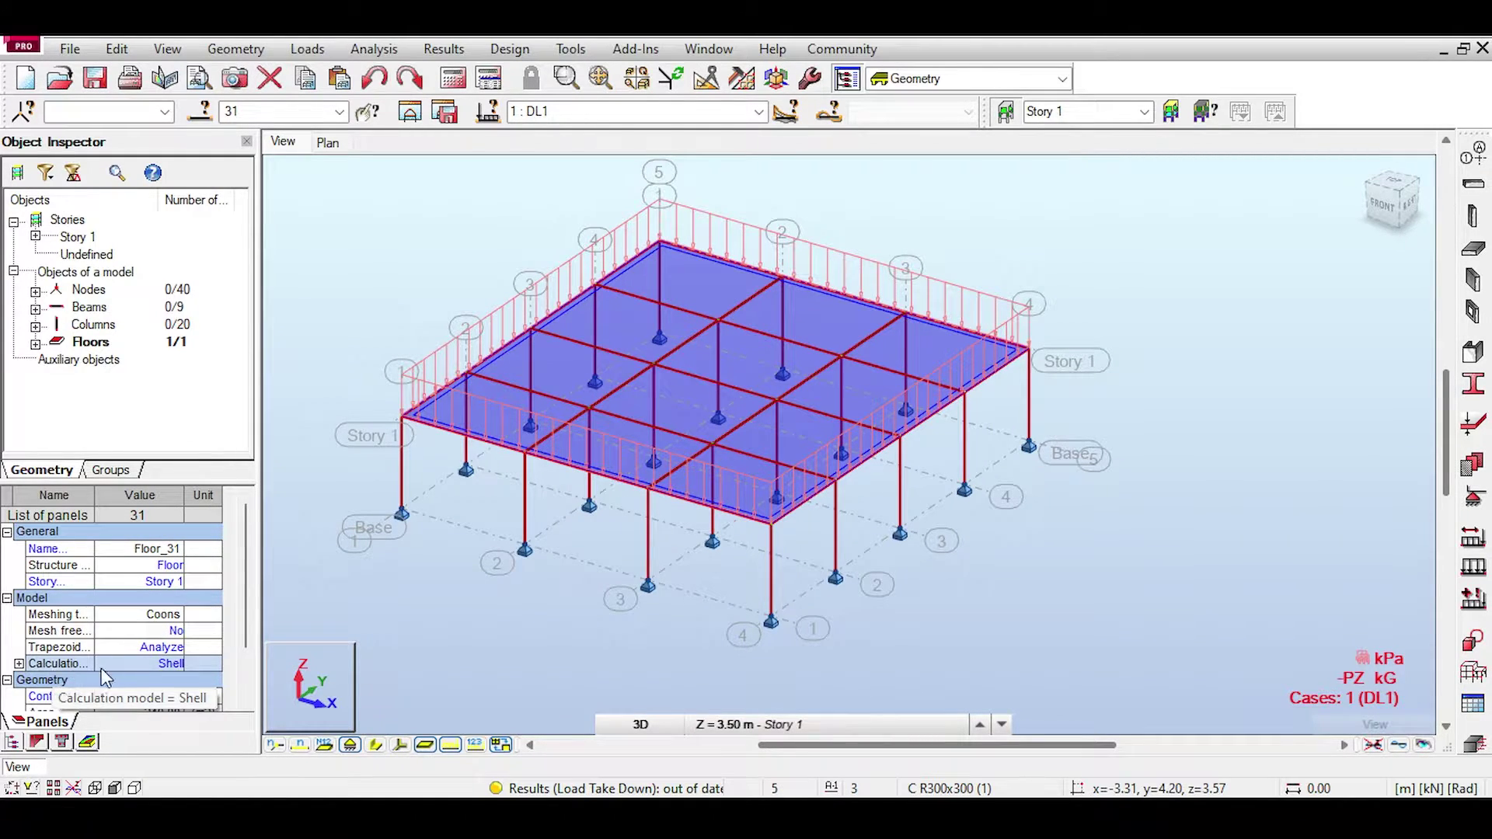
left_click(140, 664)
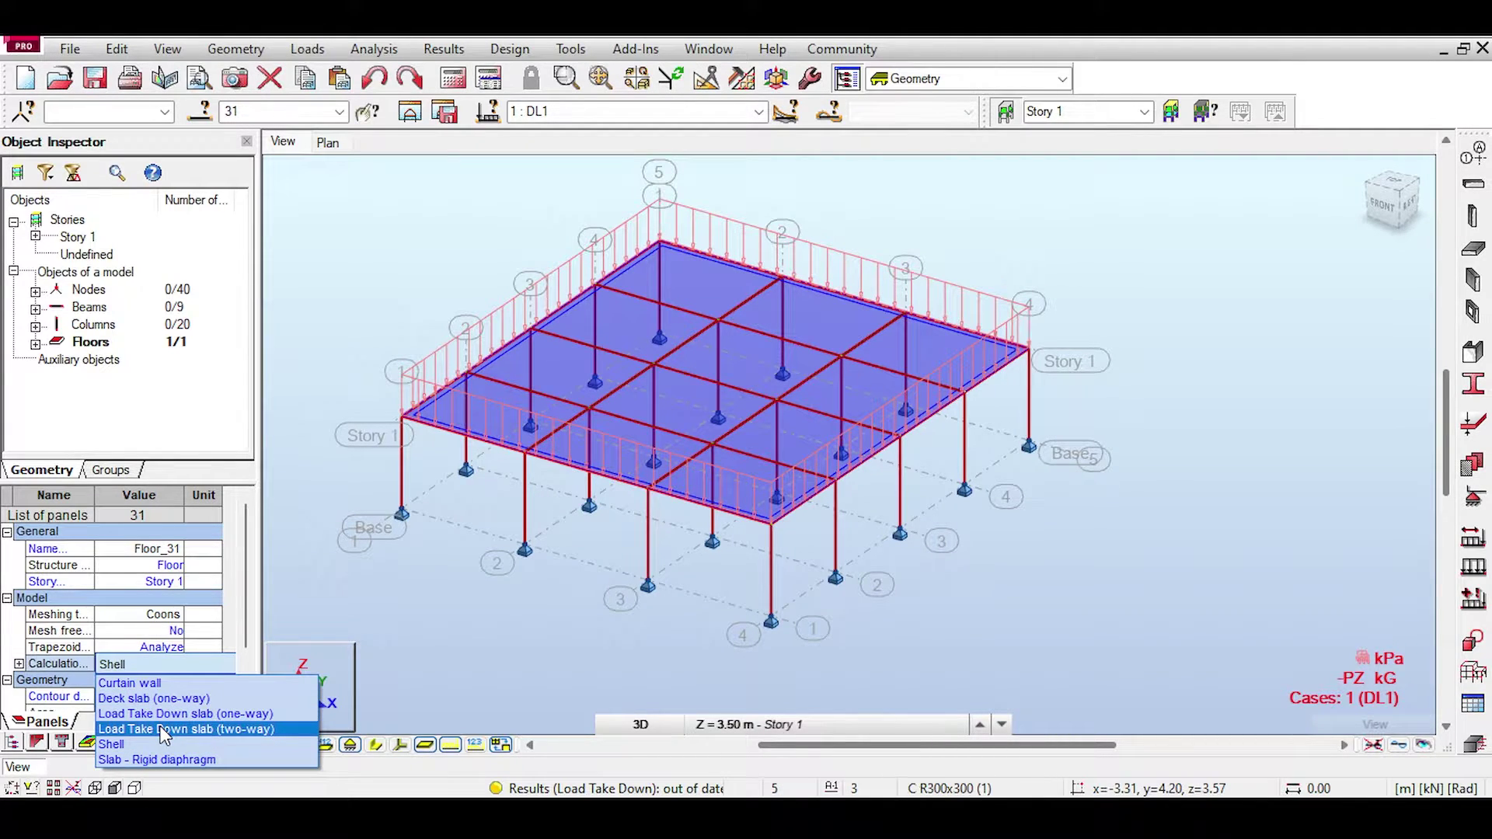
left_click(172, 730)
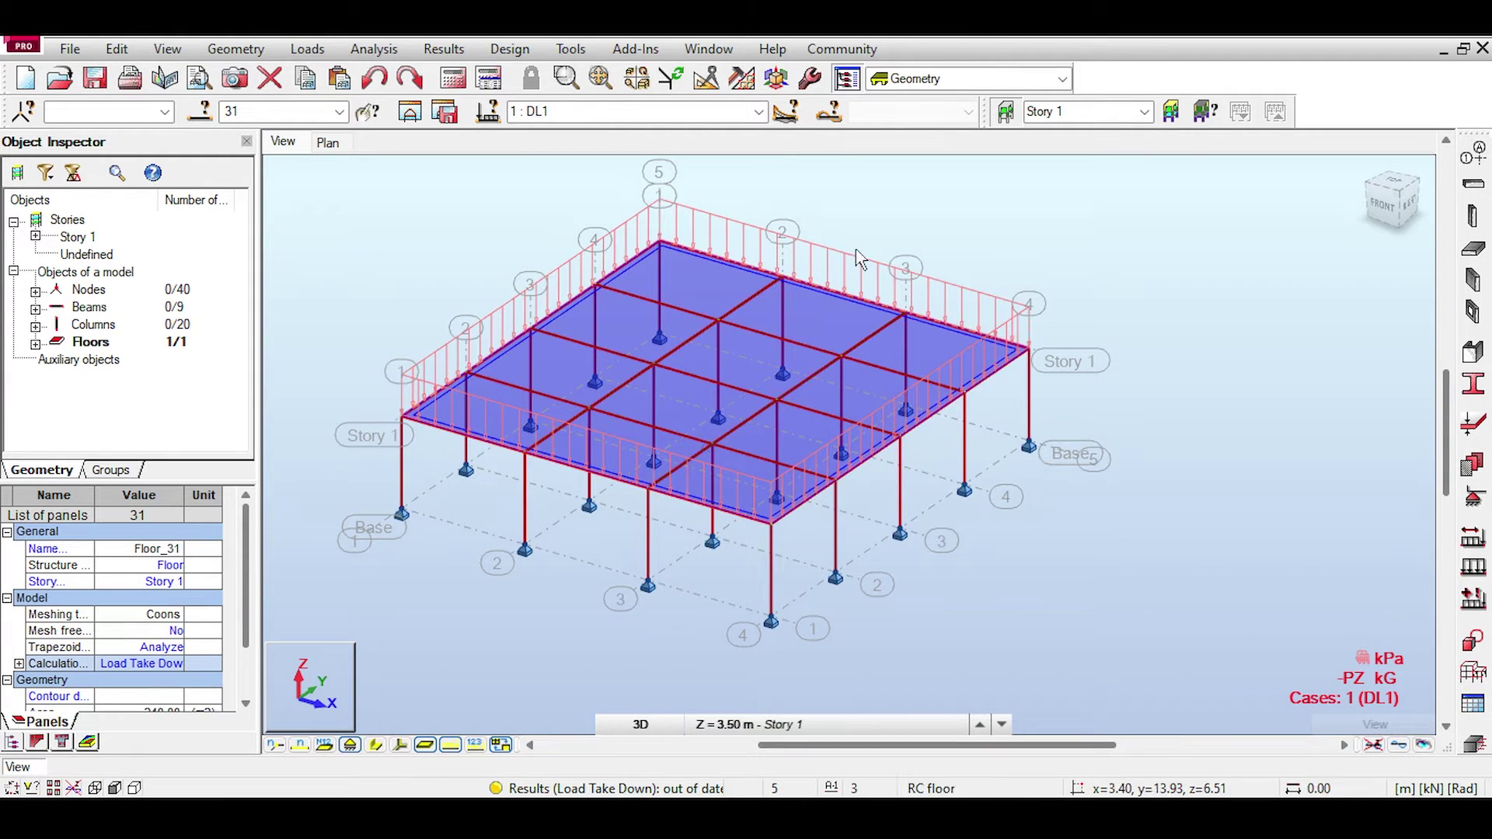
left_click(1473, 251)
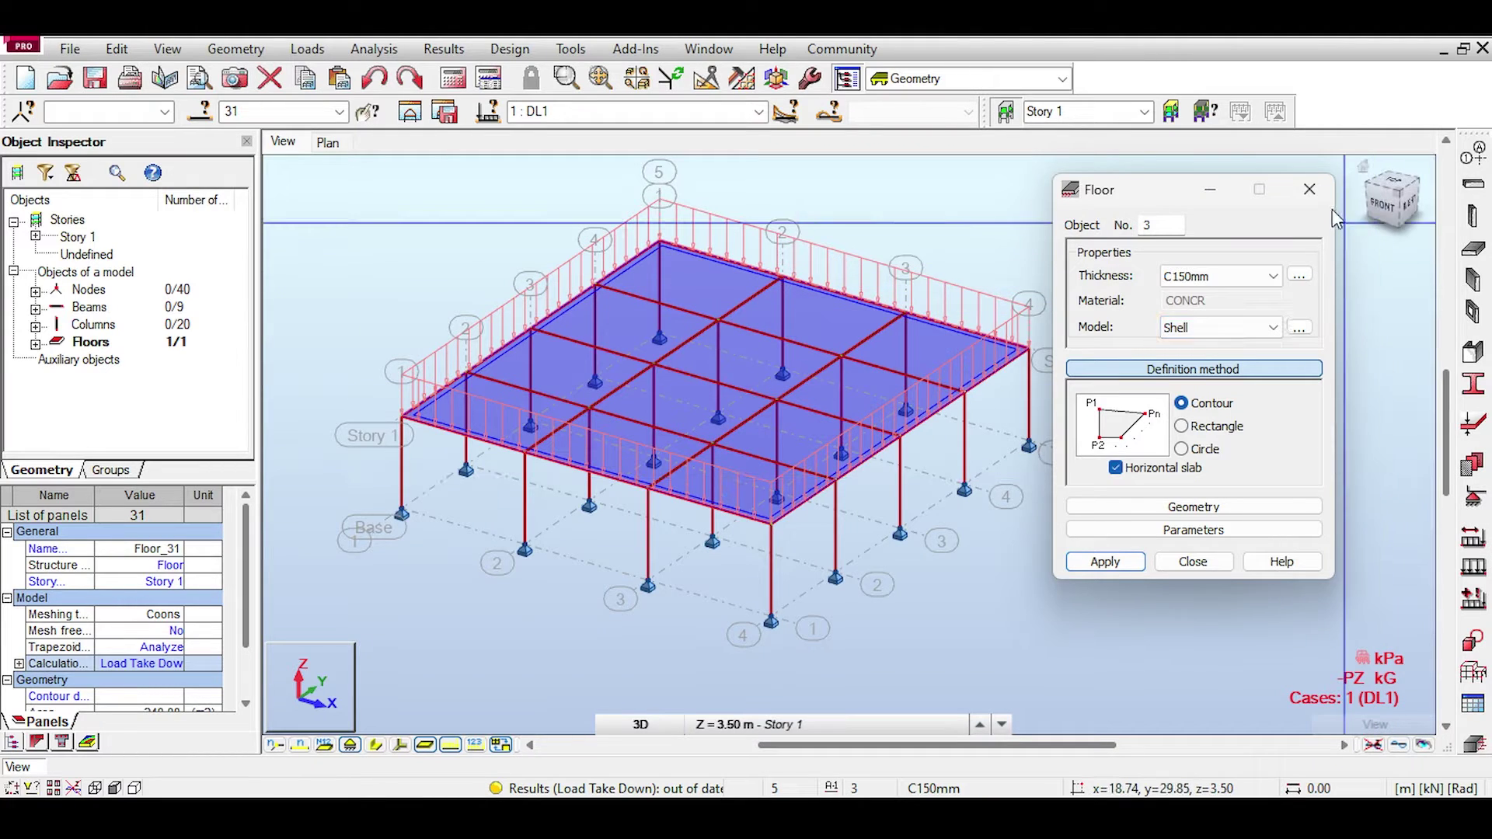
left_click(1310, 189)
- Calculate the single-story structure with the two-way load take down floor and clear the selection
left_click(457, 77)
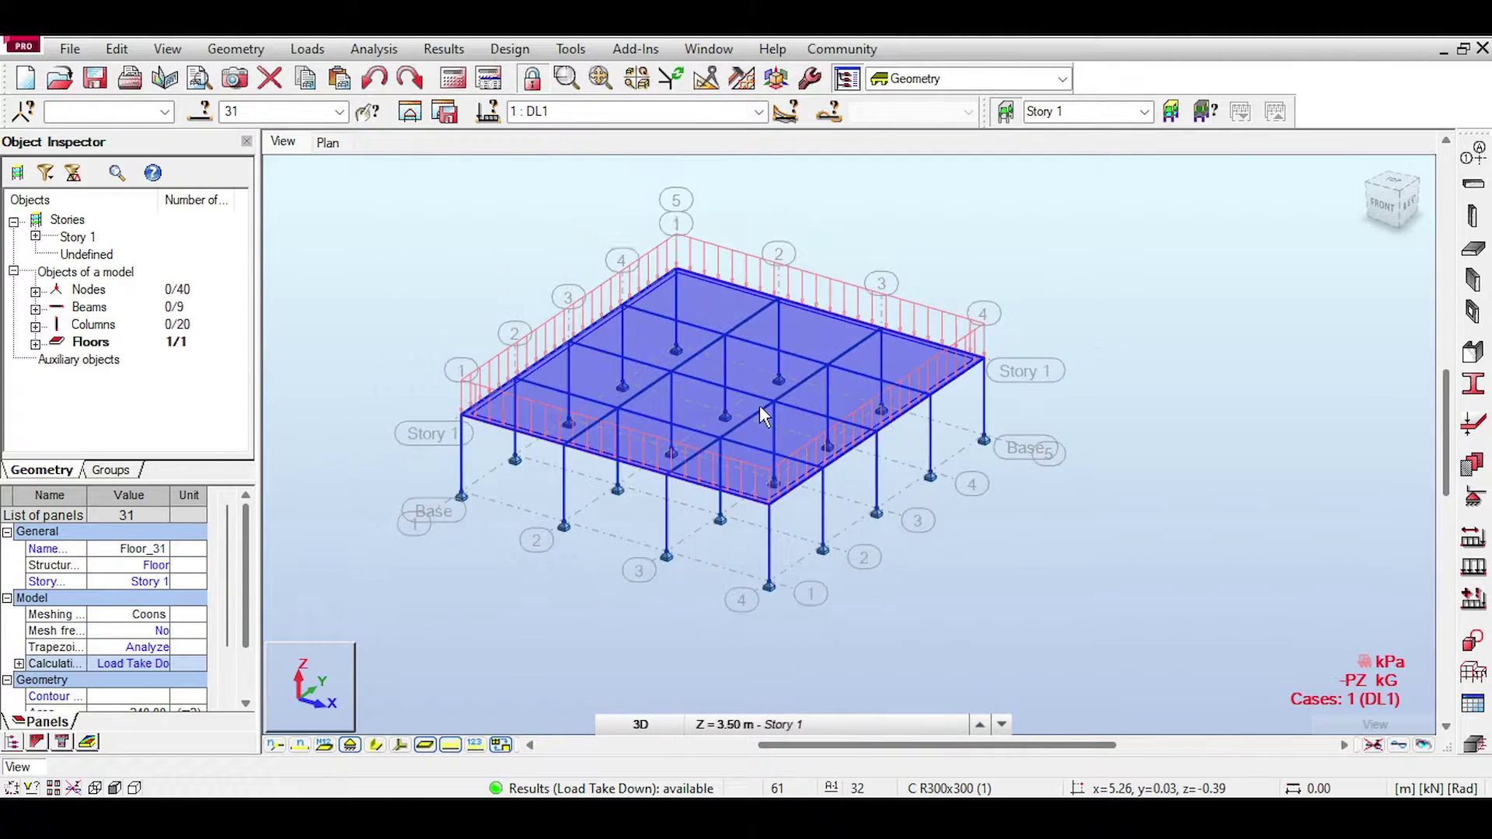
left_click(887, 217)
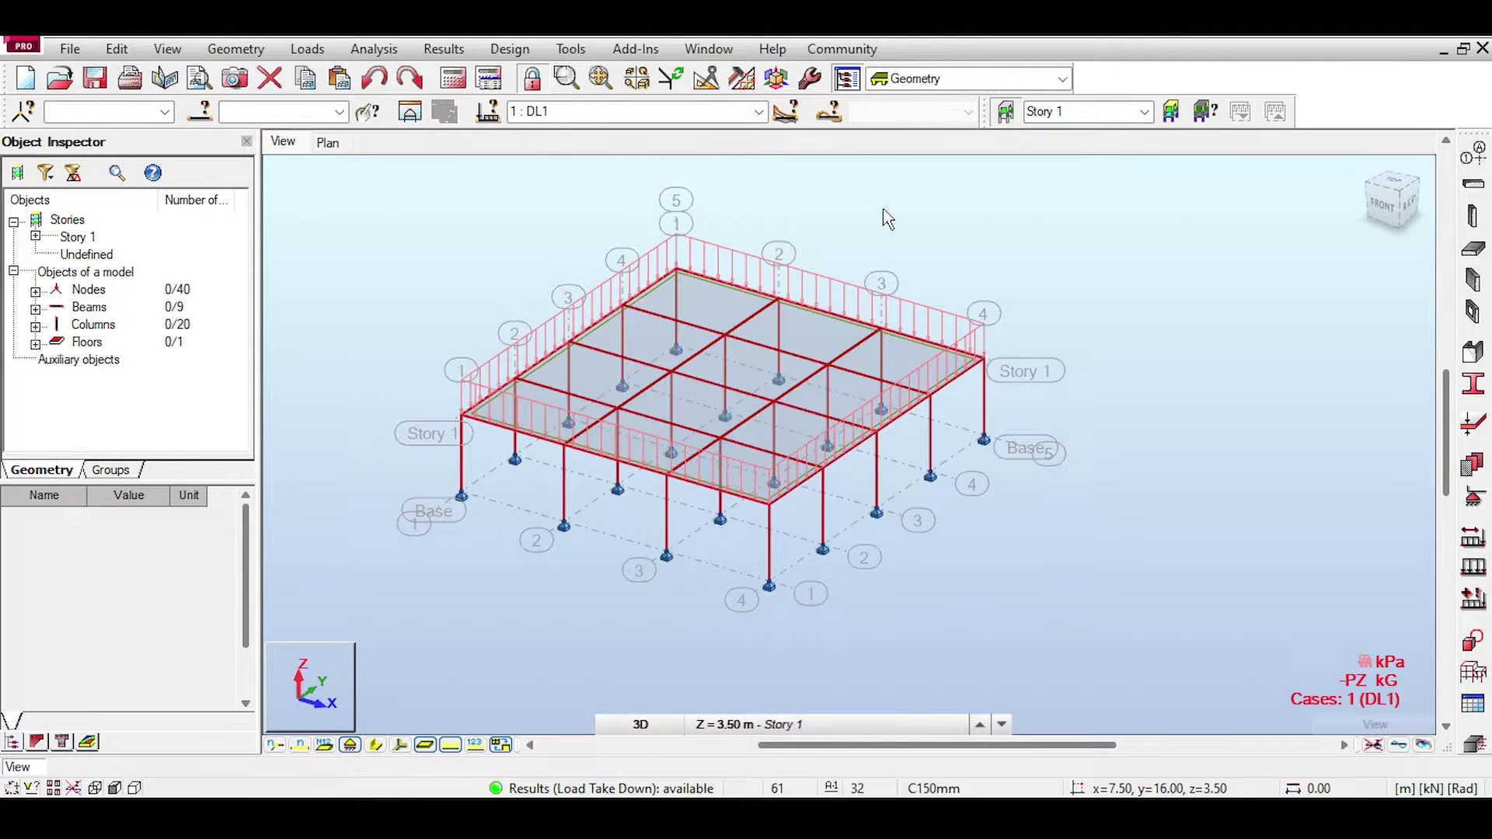
key("Escape")
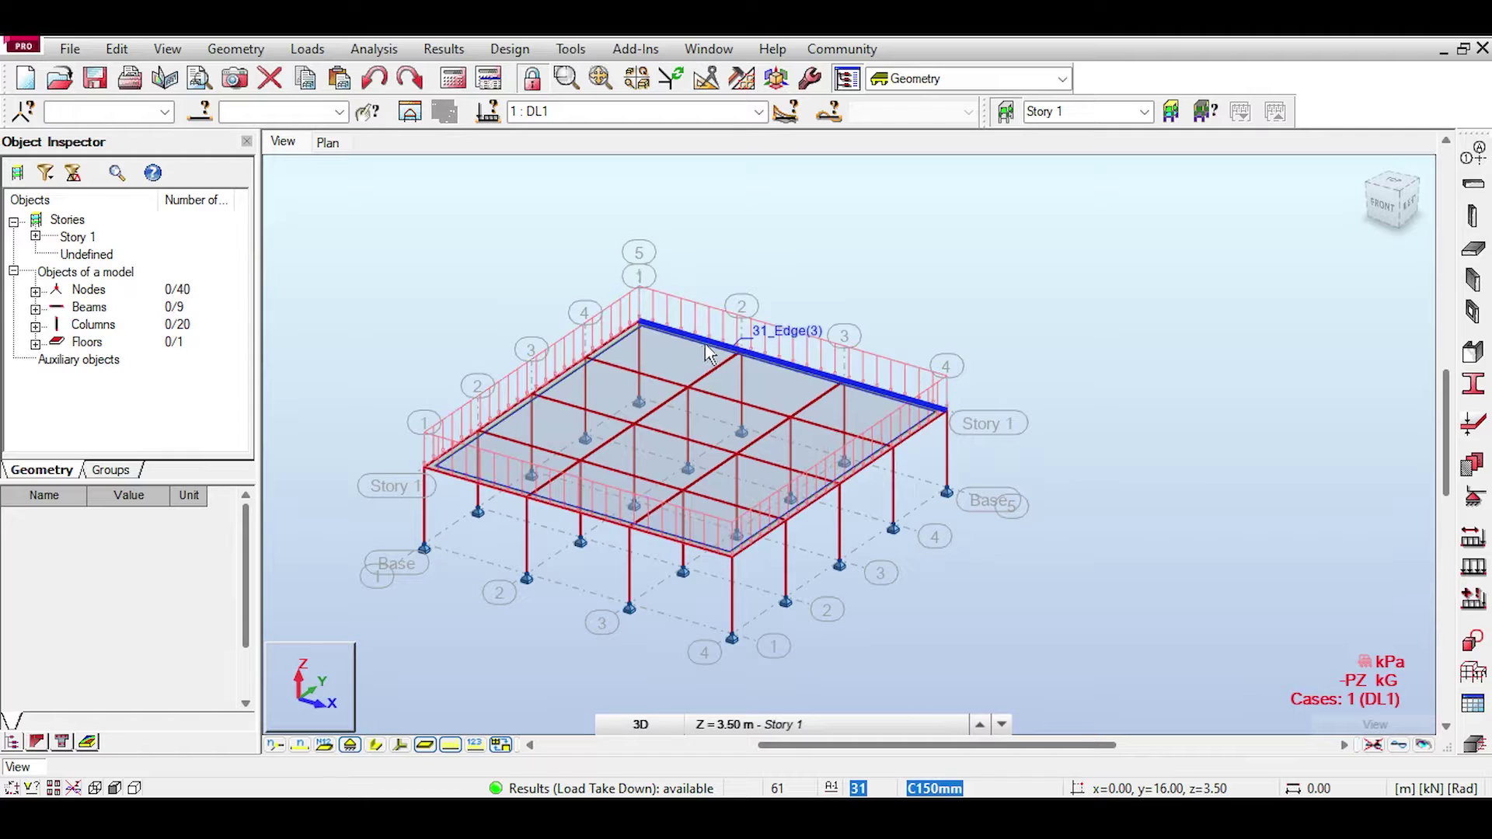
- Copy Story 1 above itself five times with a story height of 3.50 m, producing Story 2 through Story 6
left_click(73, 237)
right_click(71, 240)
mouse_move(140, 255)
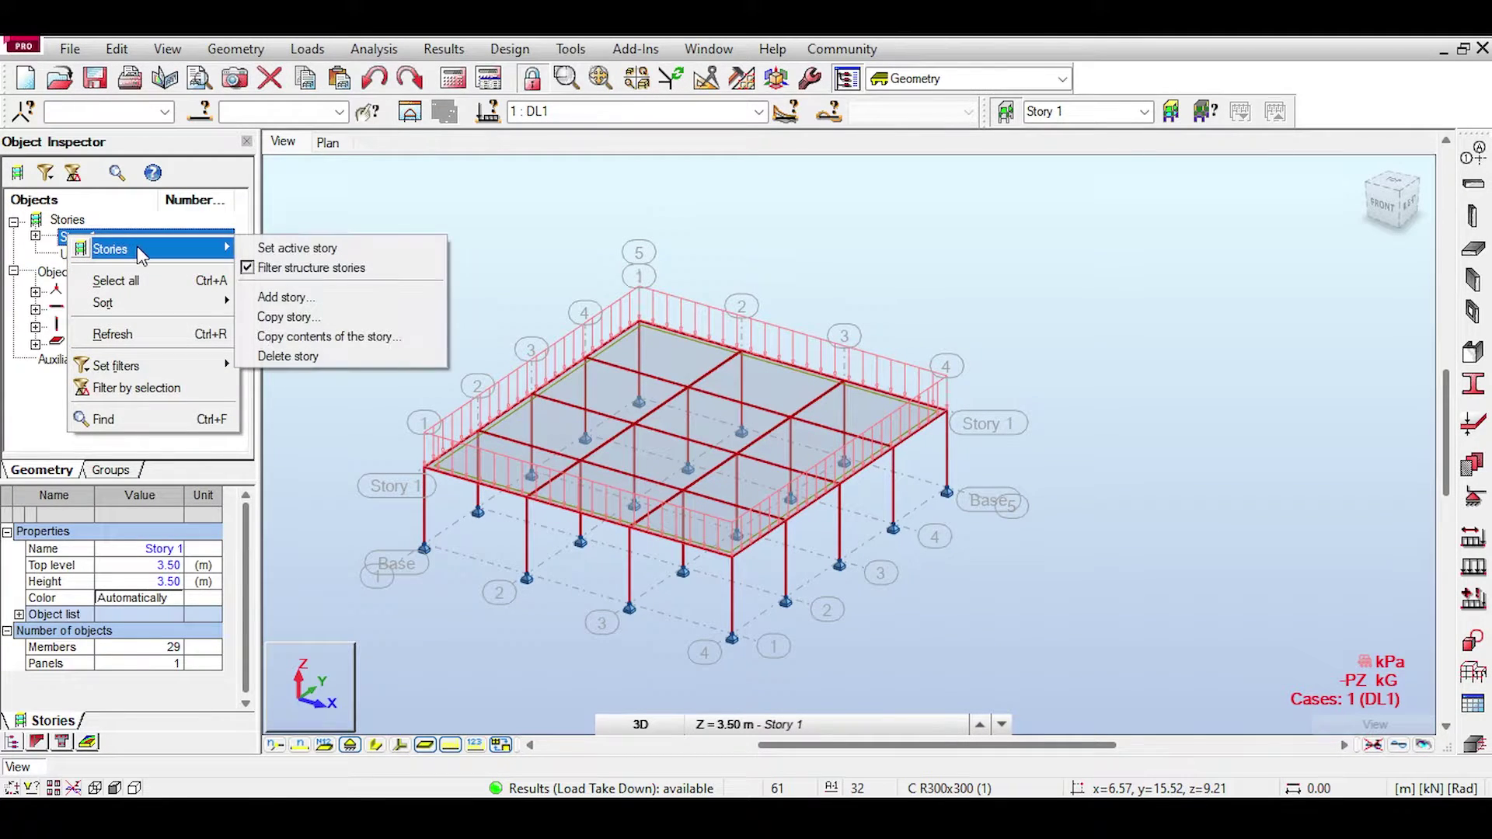
left_click(51, 245)
right_click(62, 238)
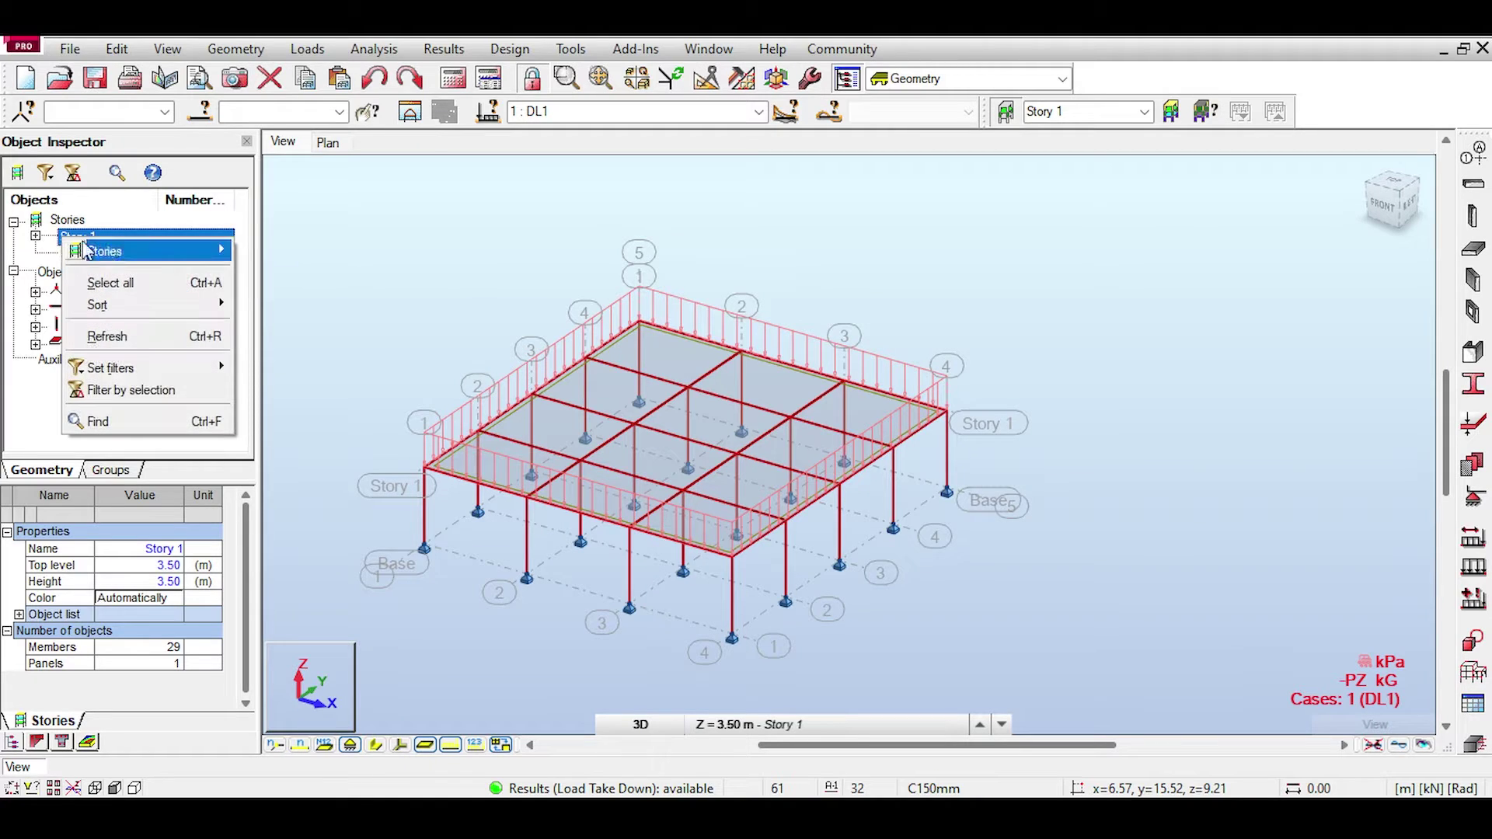
left_click(342, 319)
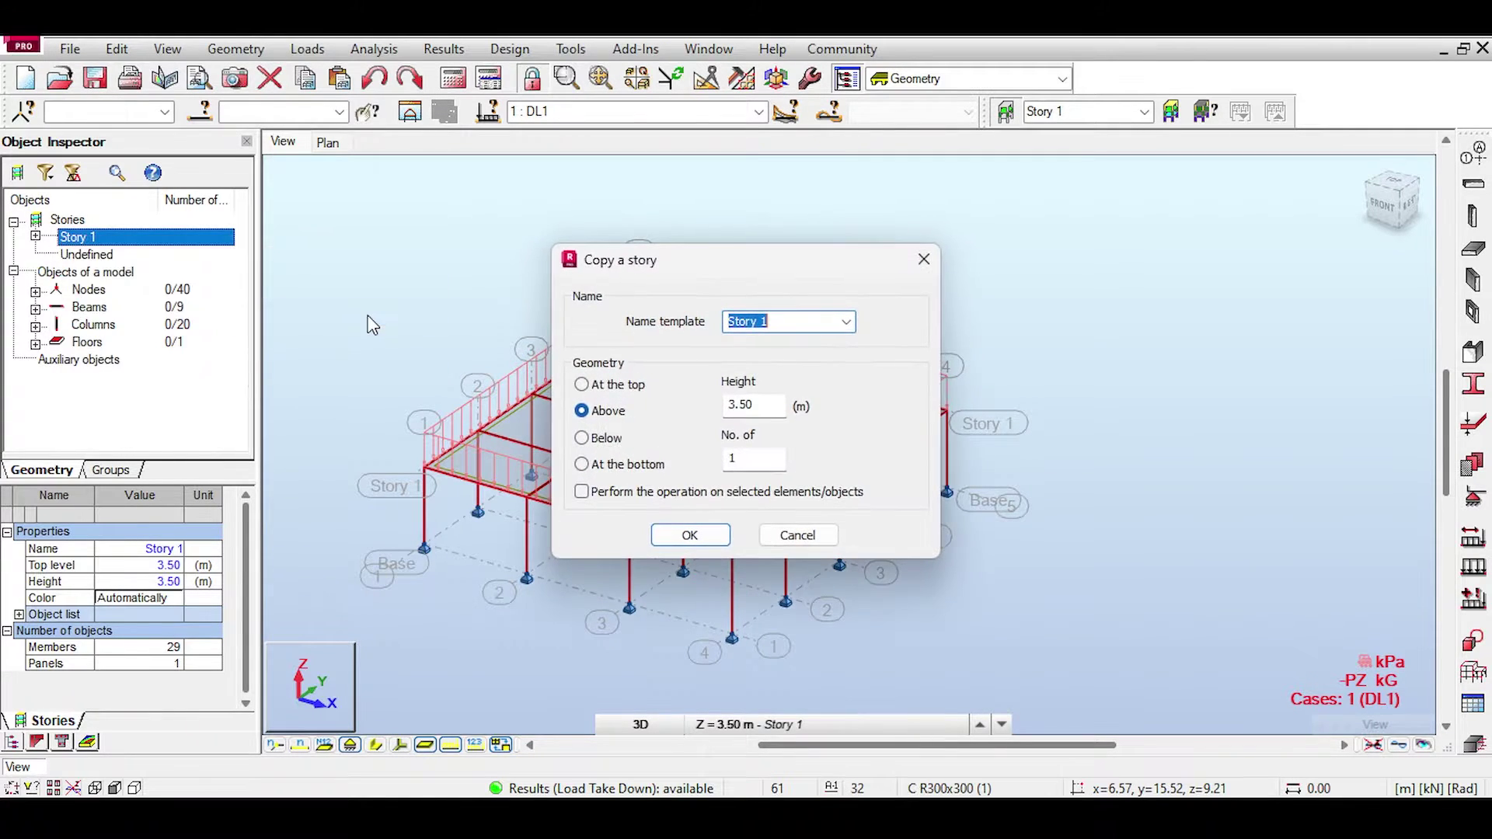
double_click(768, 462)
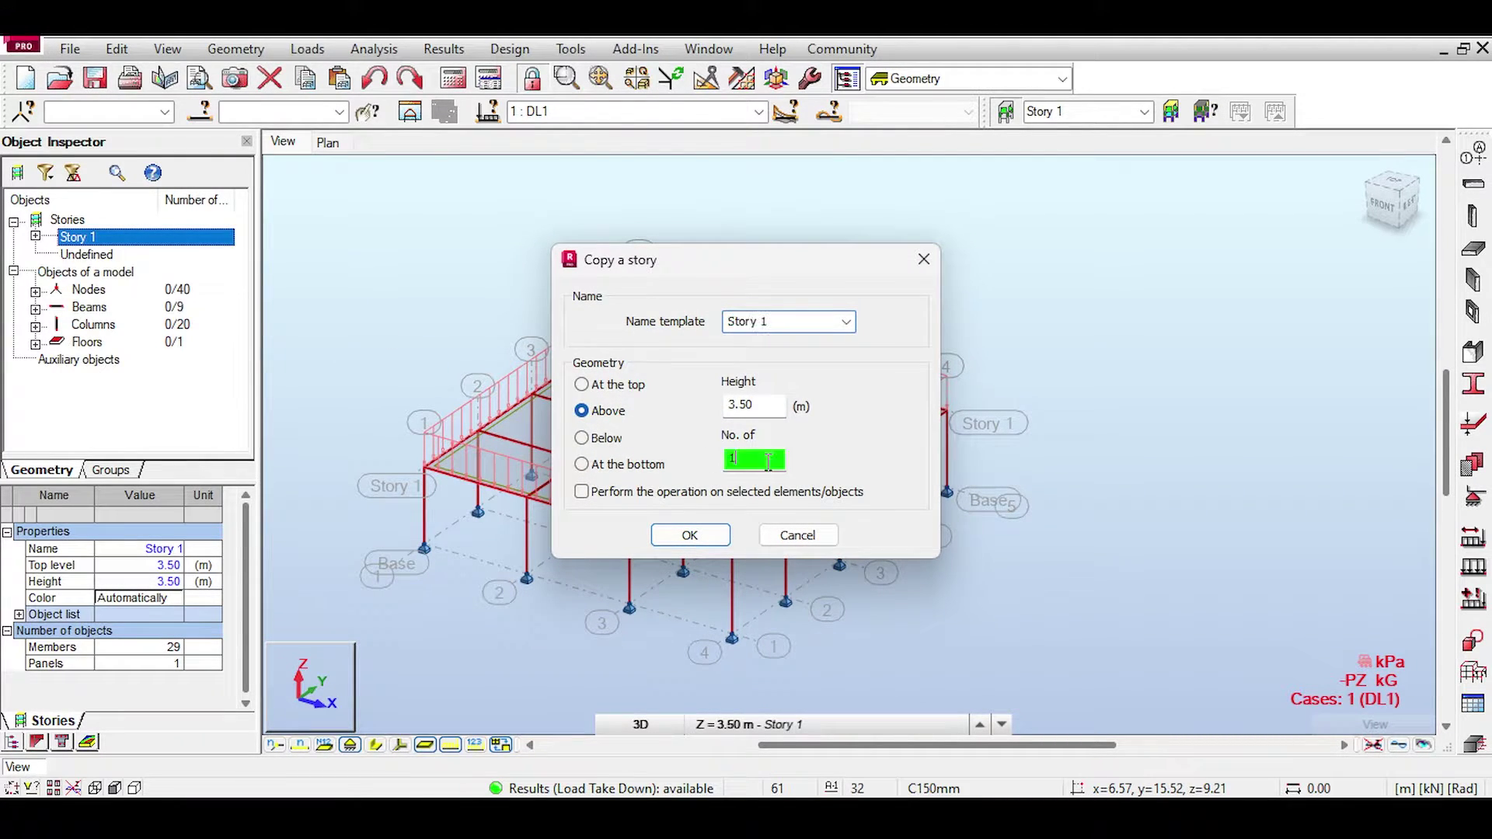
left_click(666, 537)
left_click(808, 462)
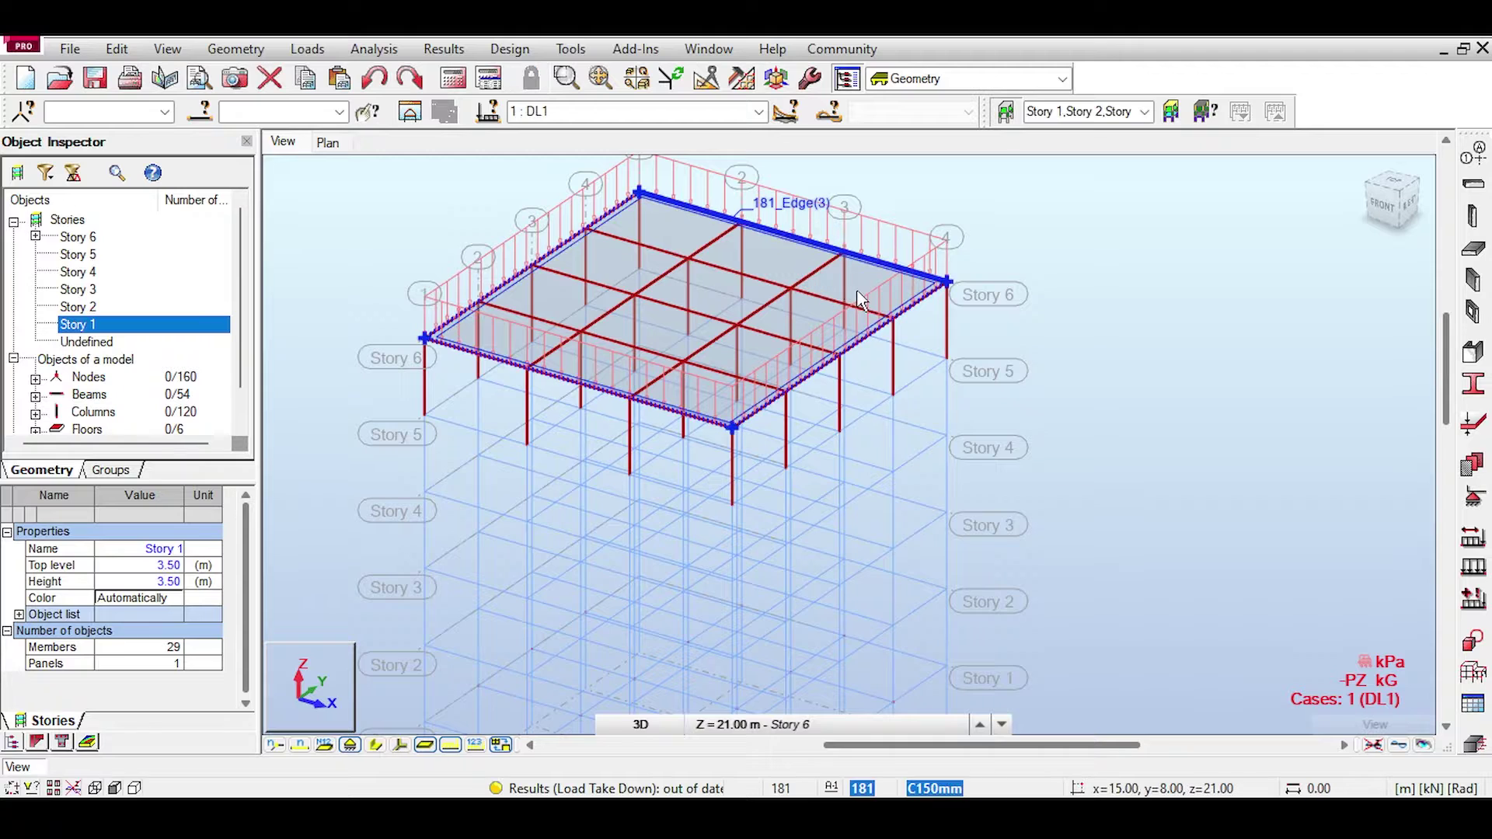
- Show all stories of the building together and calculate the complete six-story structure
scroll(789, 253, "down", 4)
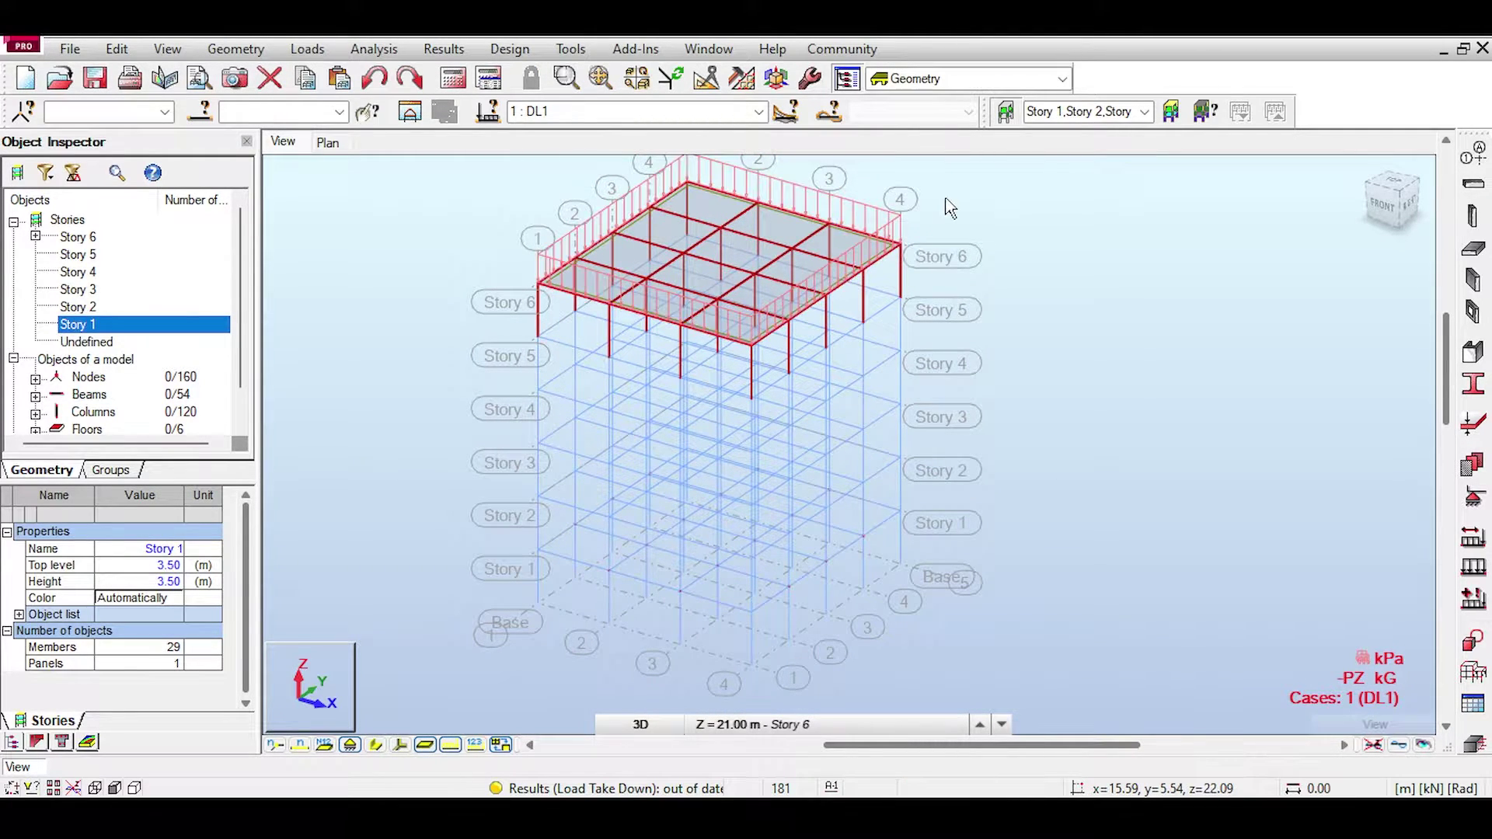
left_click(1011, 114)
left_click(1010, 114)
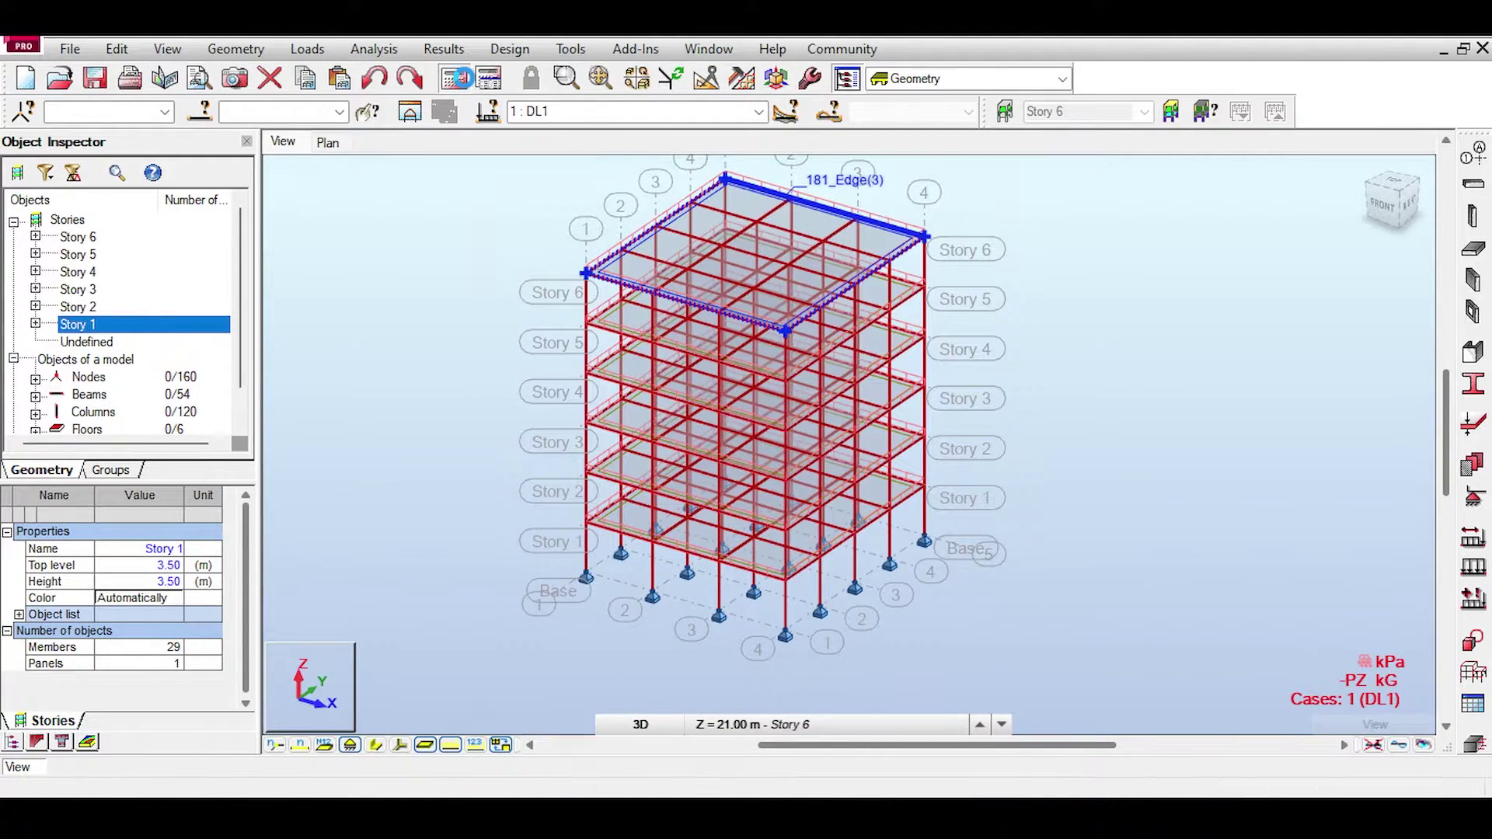
left_click(457, 78)
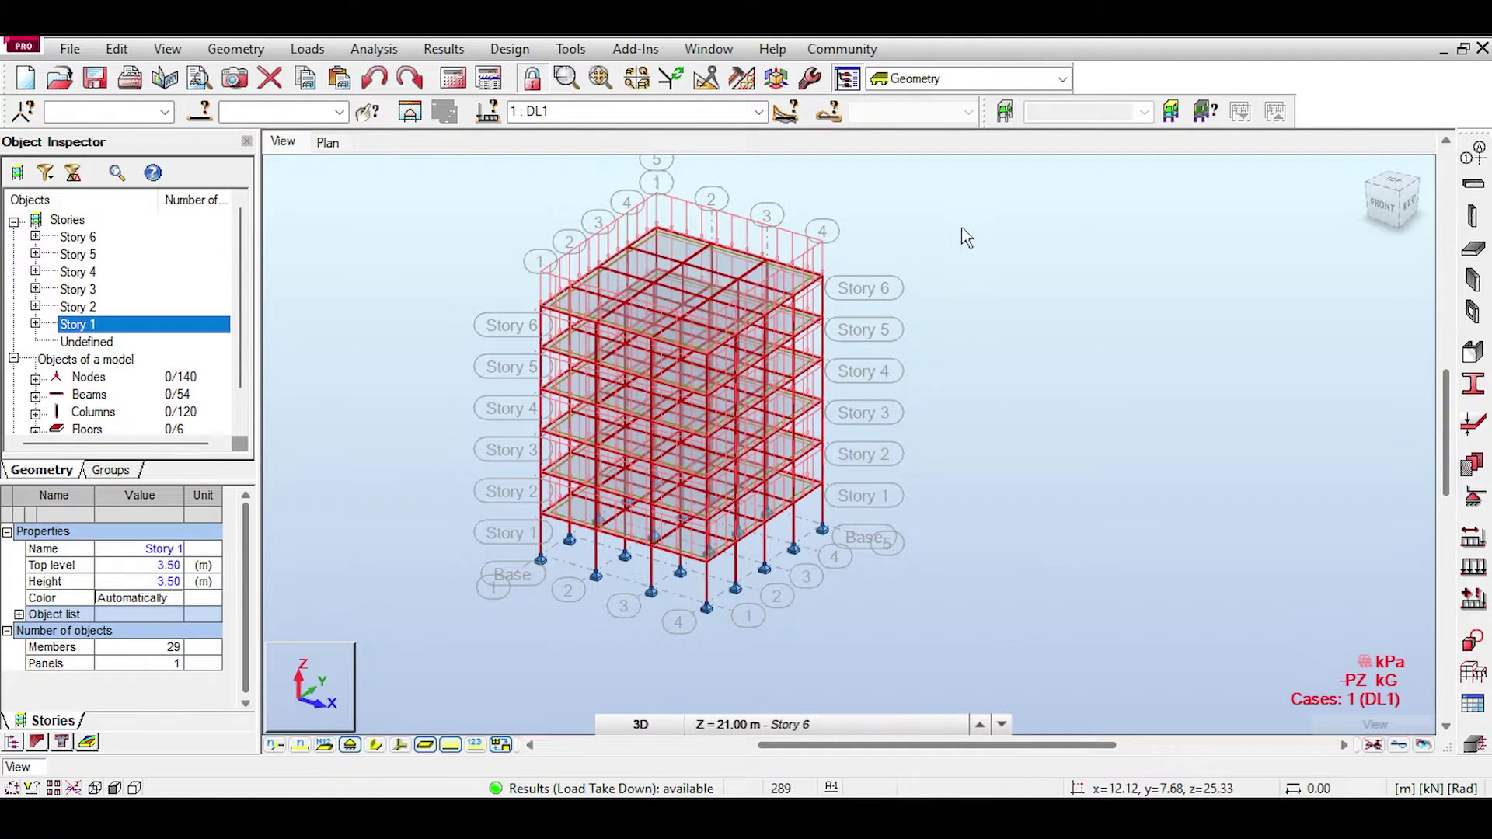
- Turn on the display of load distribution regions for the floors and examine the regions on the six-story model
right_click(433, 338)
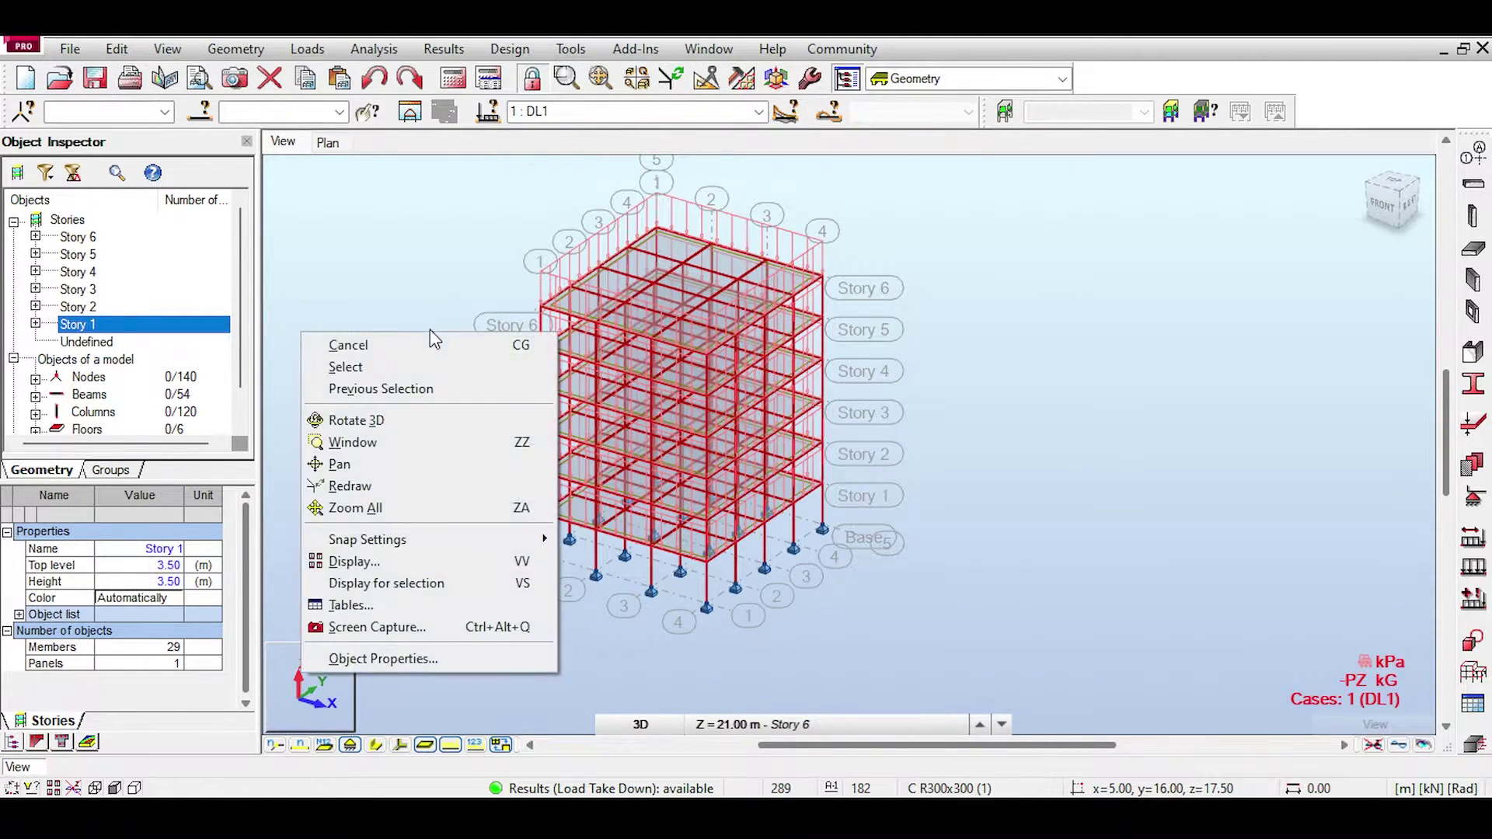
left_click(393, 562)
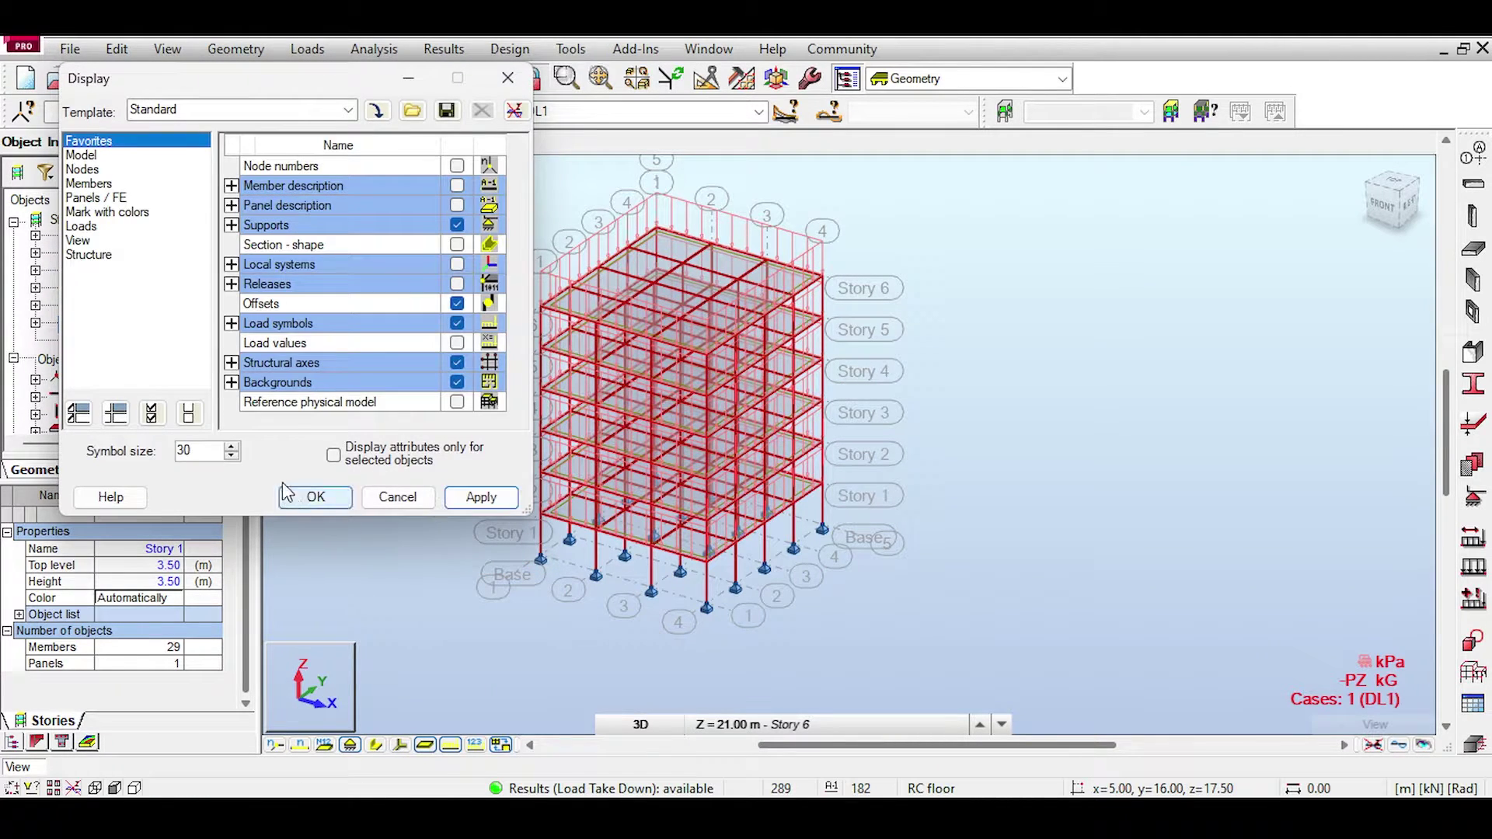
left_click(84, 212)
left_click(82, 226)
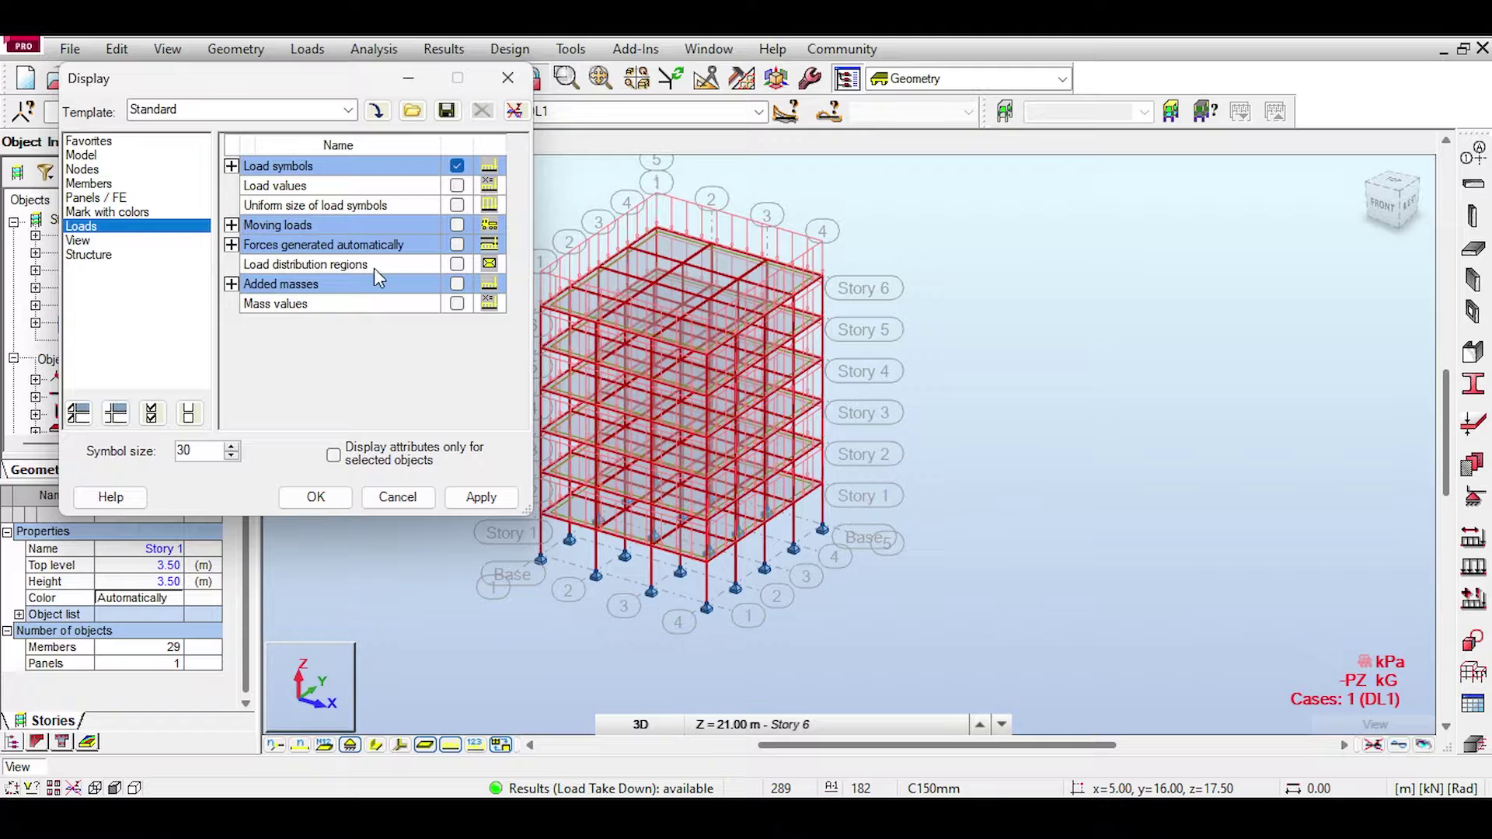
left_click(456, 265)
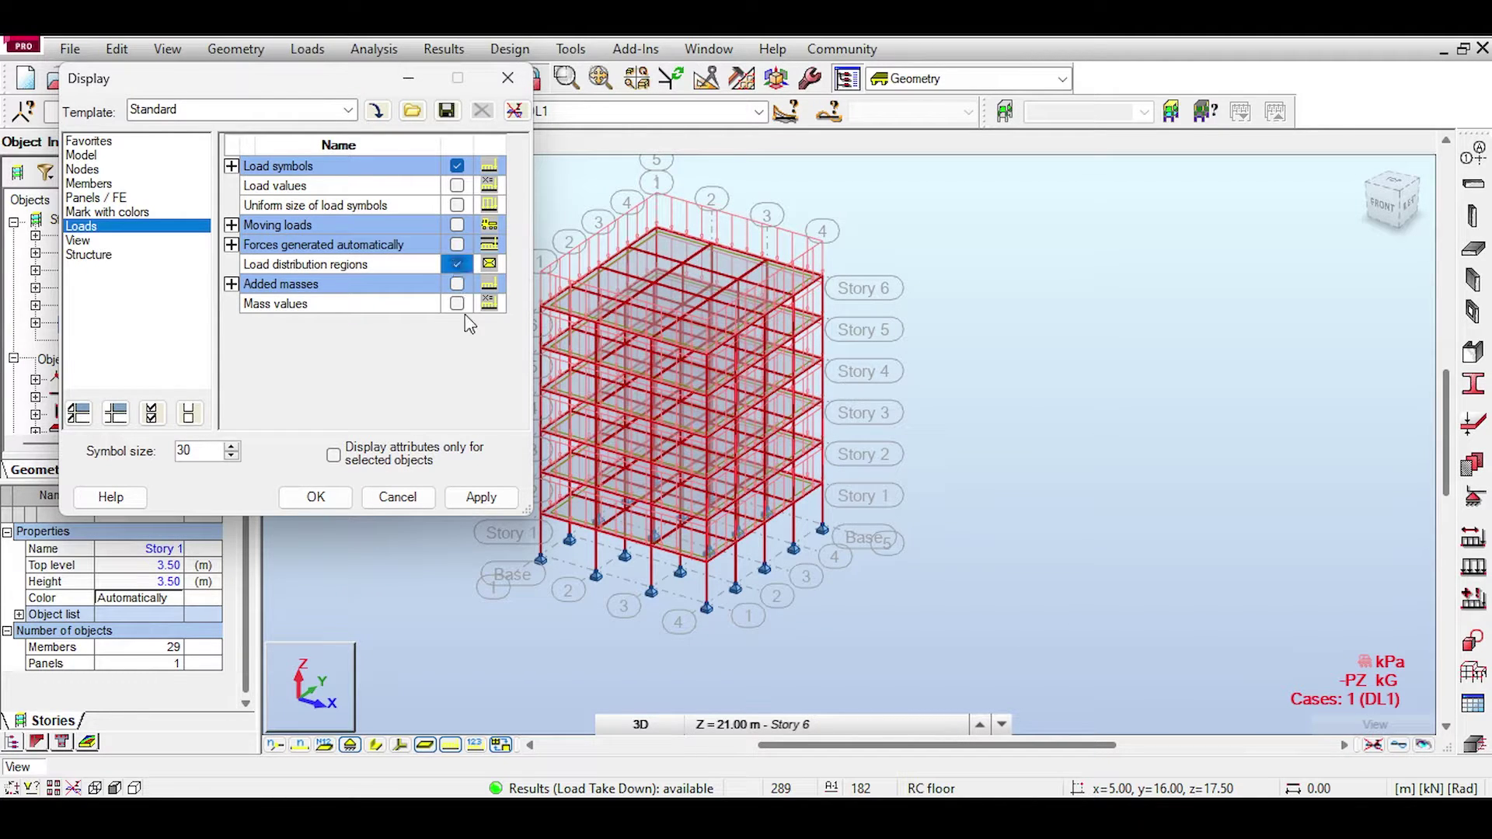
left_click(481, 497)
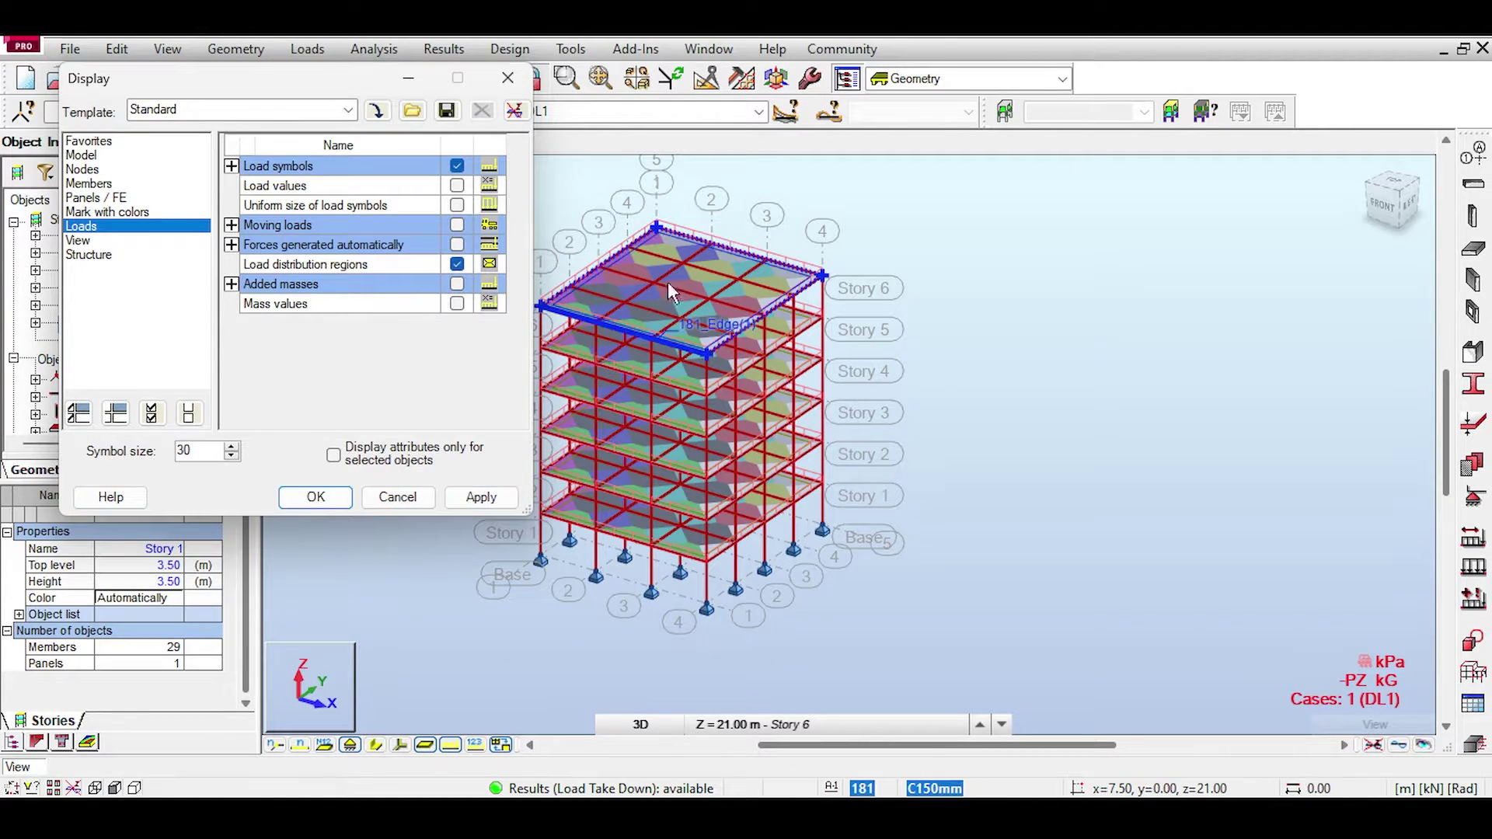
scroll(684, 277, "up", 3)
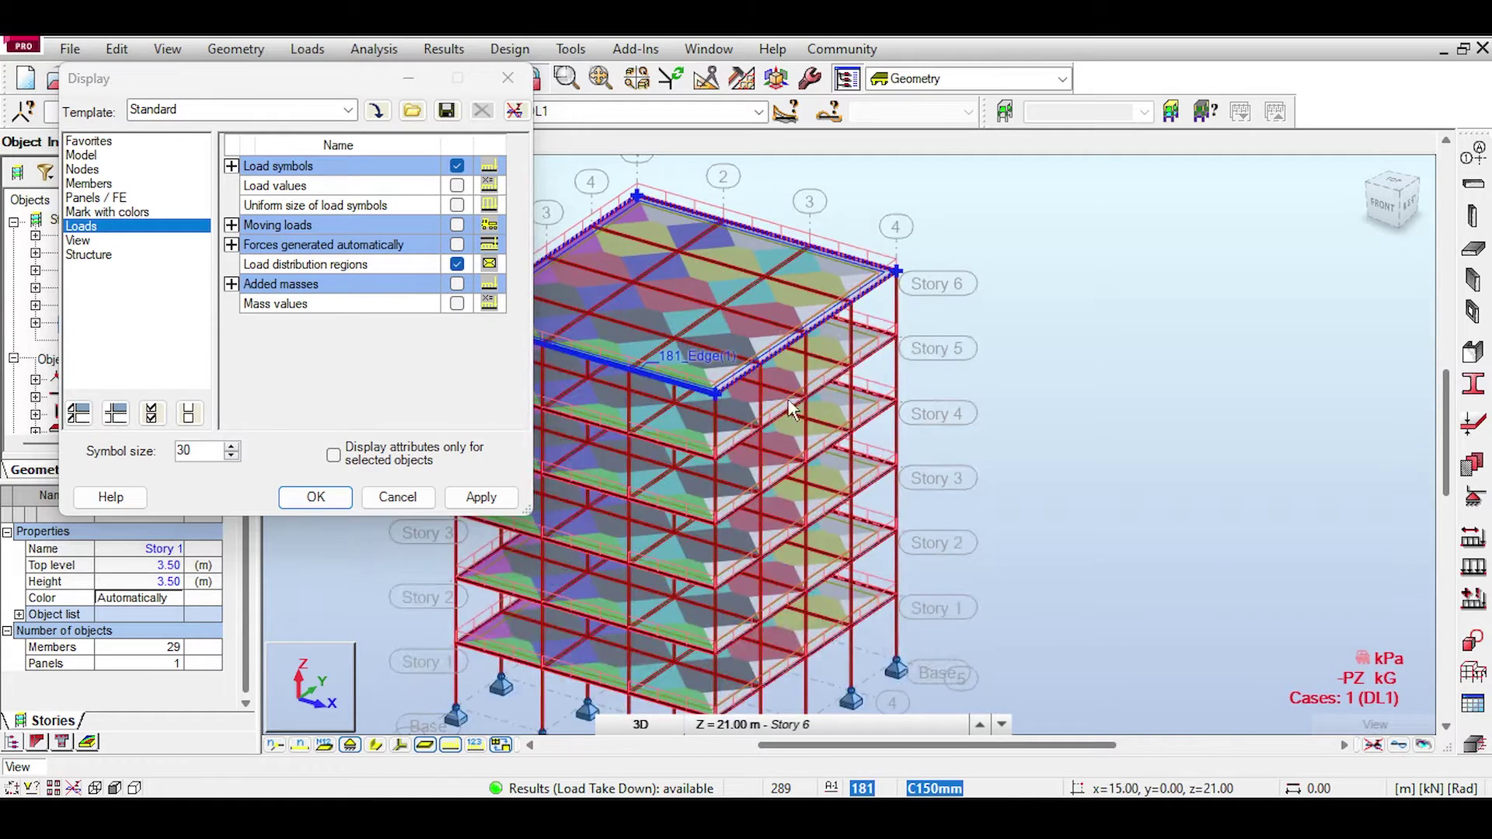
middle_click_drag(696, 336, 799, 384)
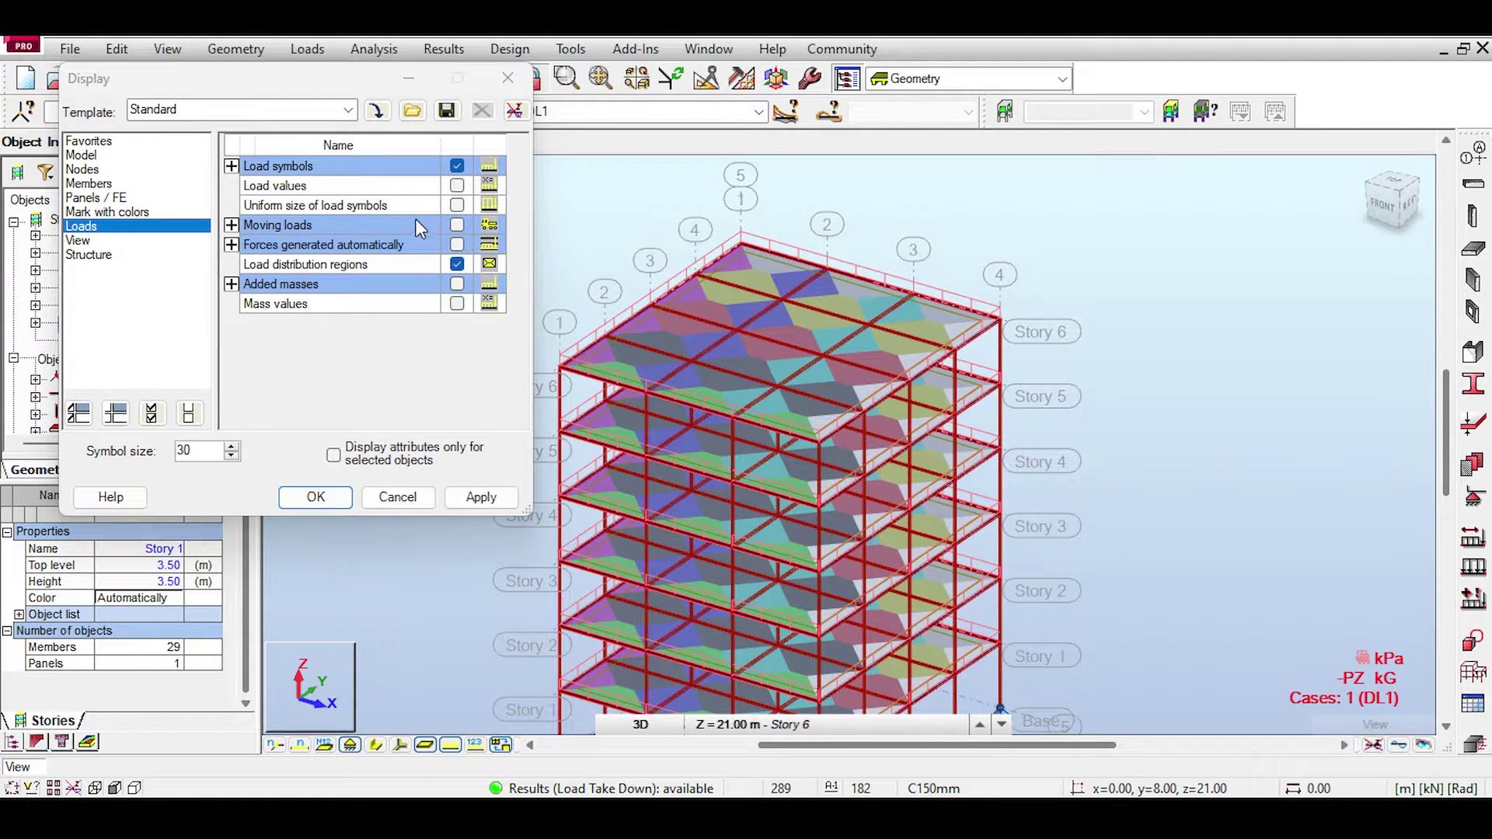
- Turn on the display of automatically generated forces and examine the distributed beam loads on the building
left_click(457, 246)
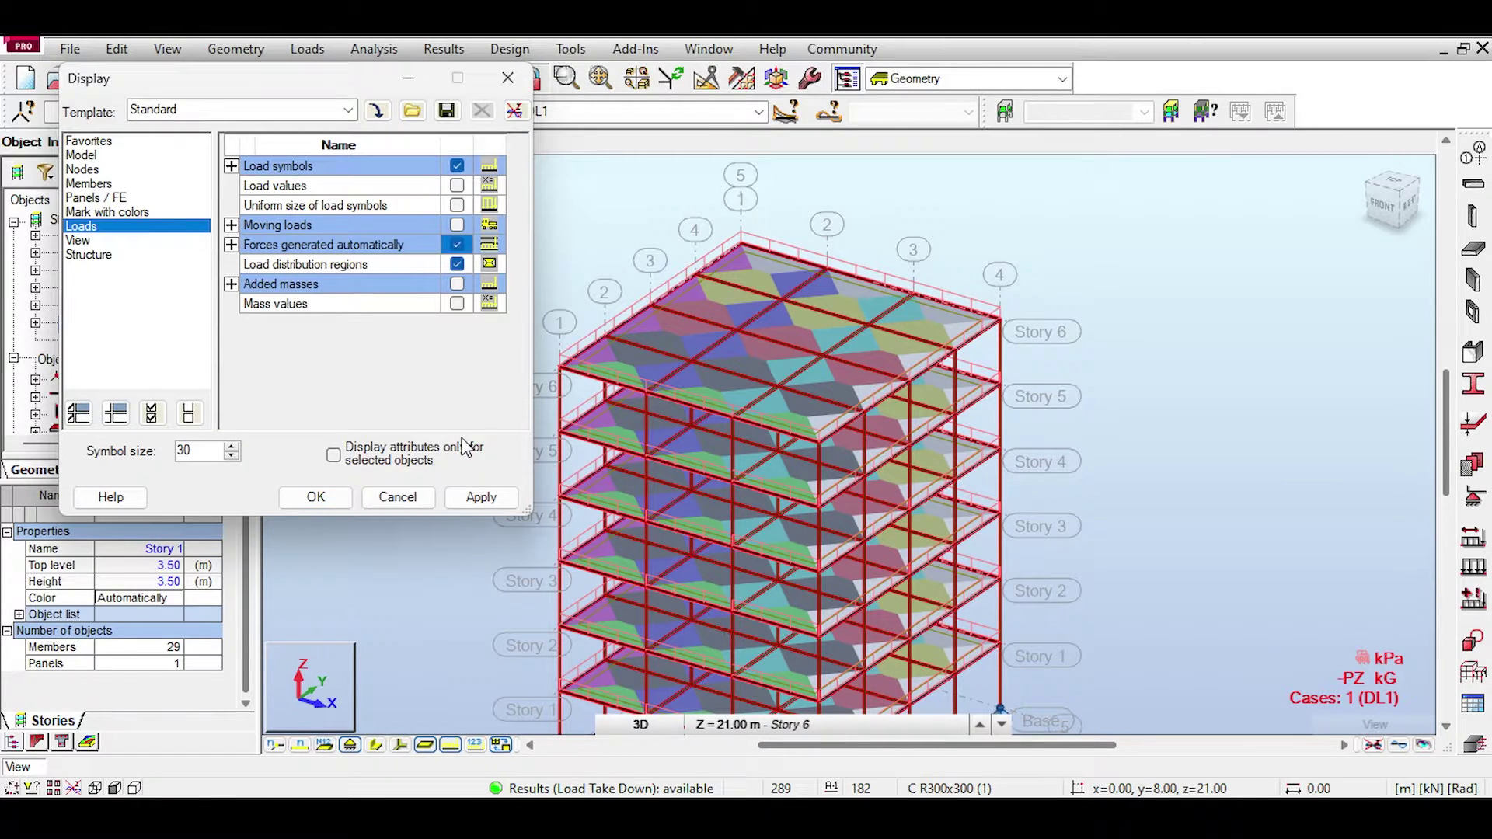
left_click(481, 496)
scroll(697, 297, "up", 3)
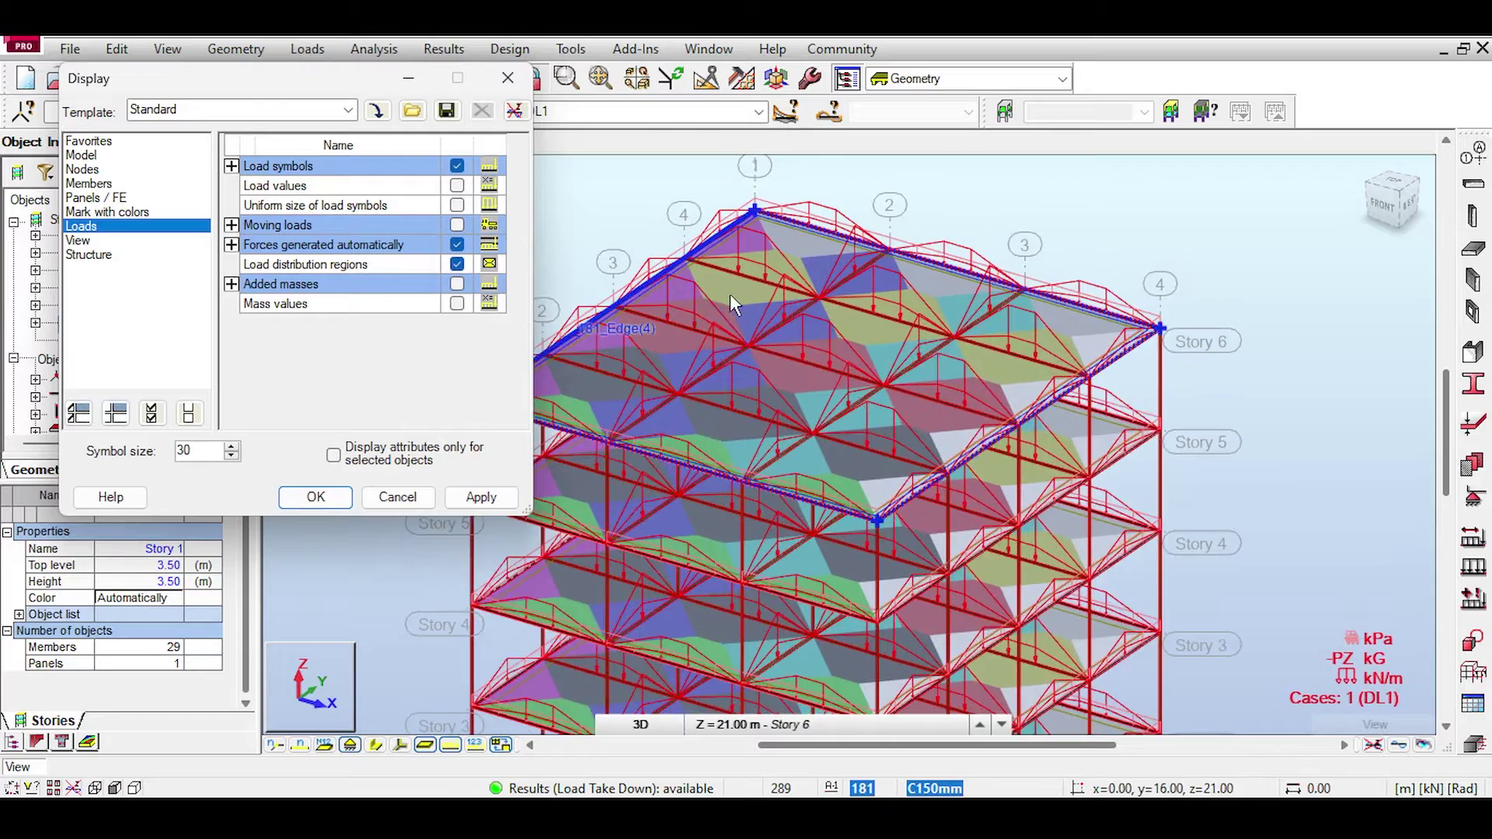
scroll(732, 294, "down", 3)
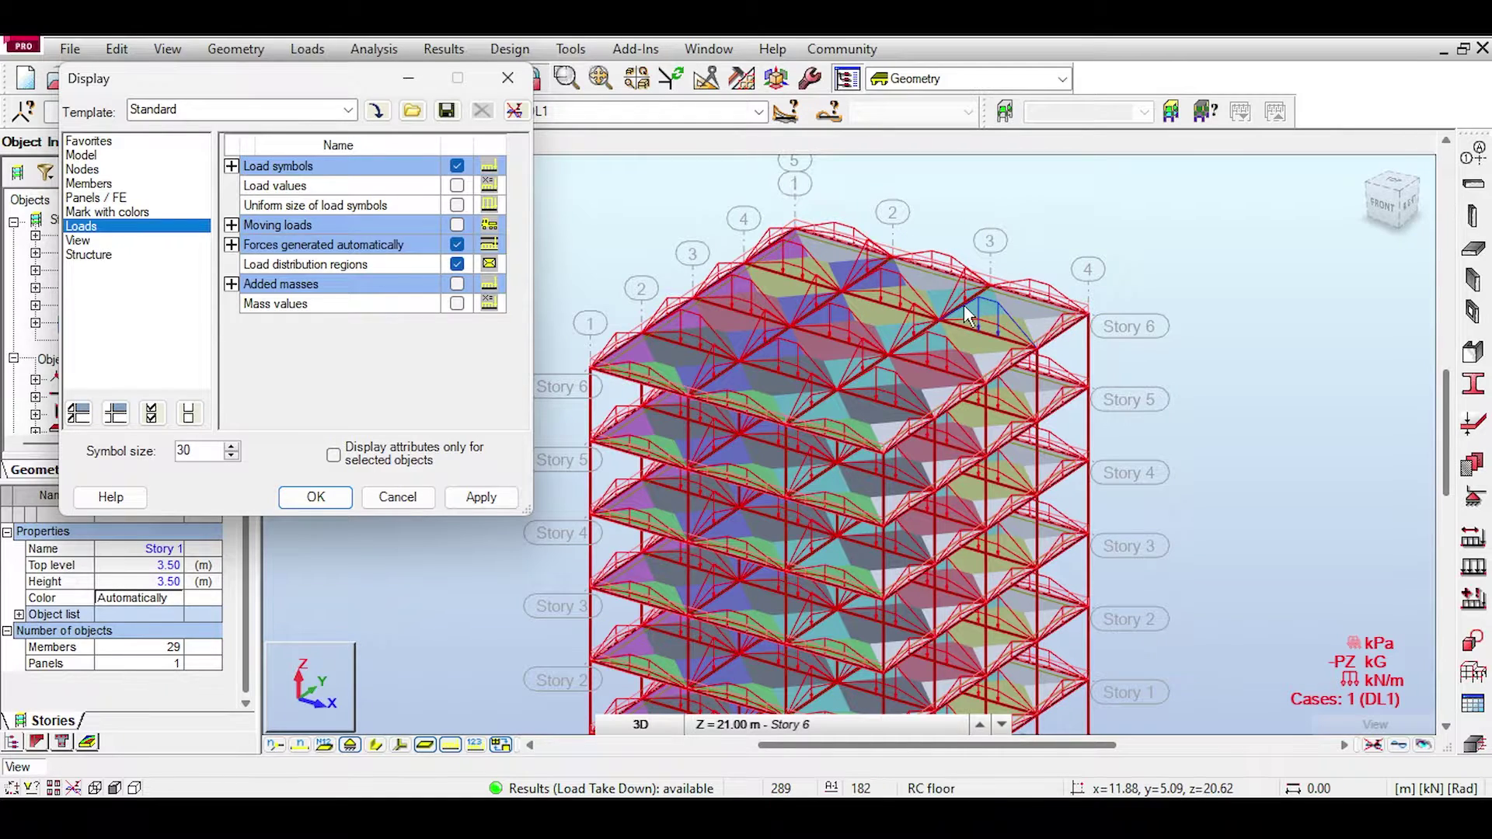
scroll(1015, 326, "down", 2)
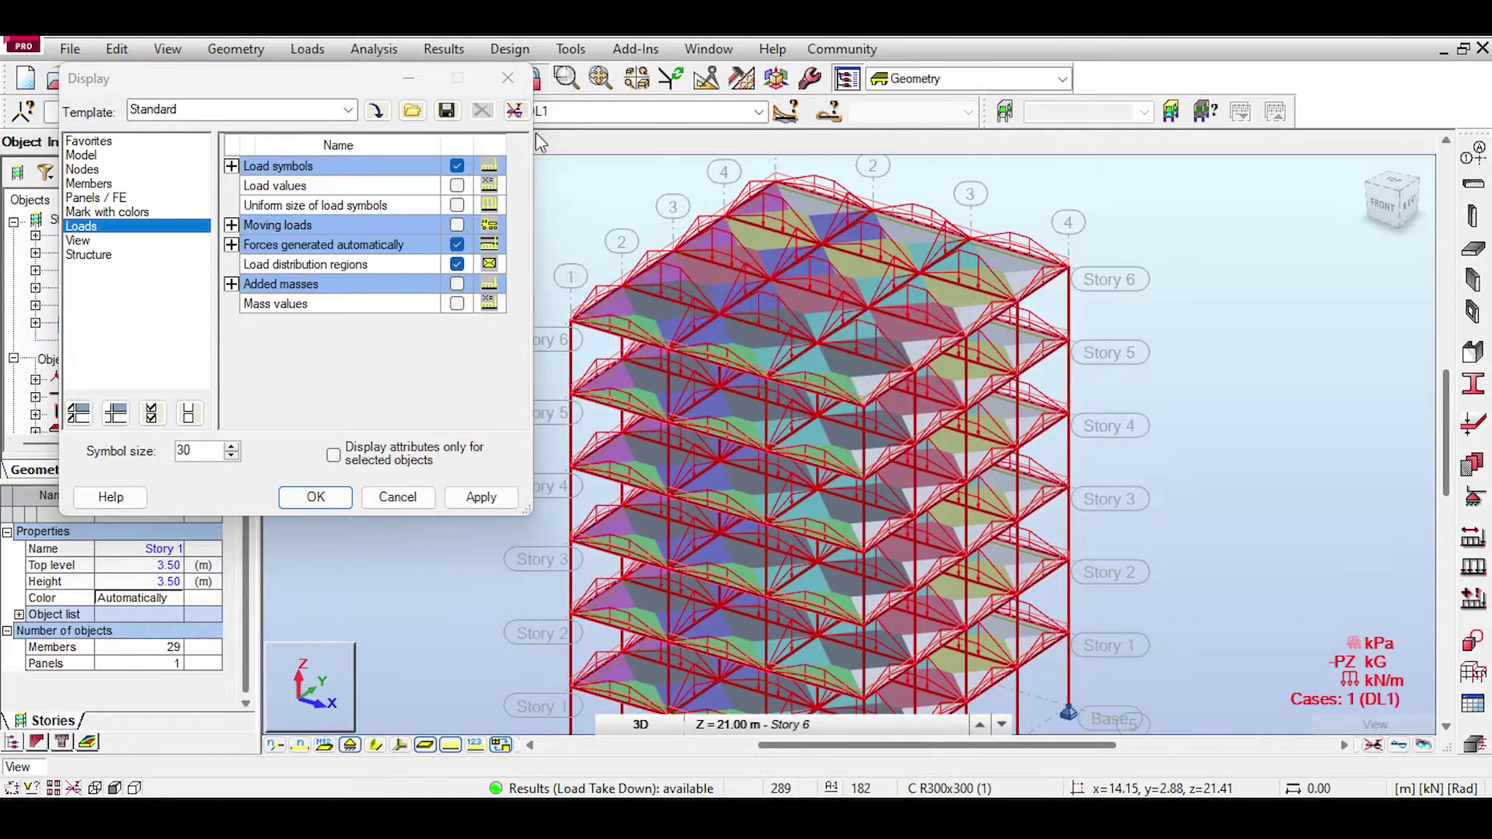
key("Escape")
scroll(1046, 282, "down", 1)
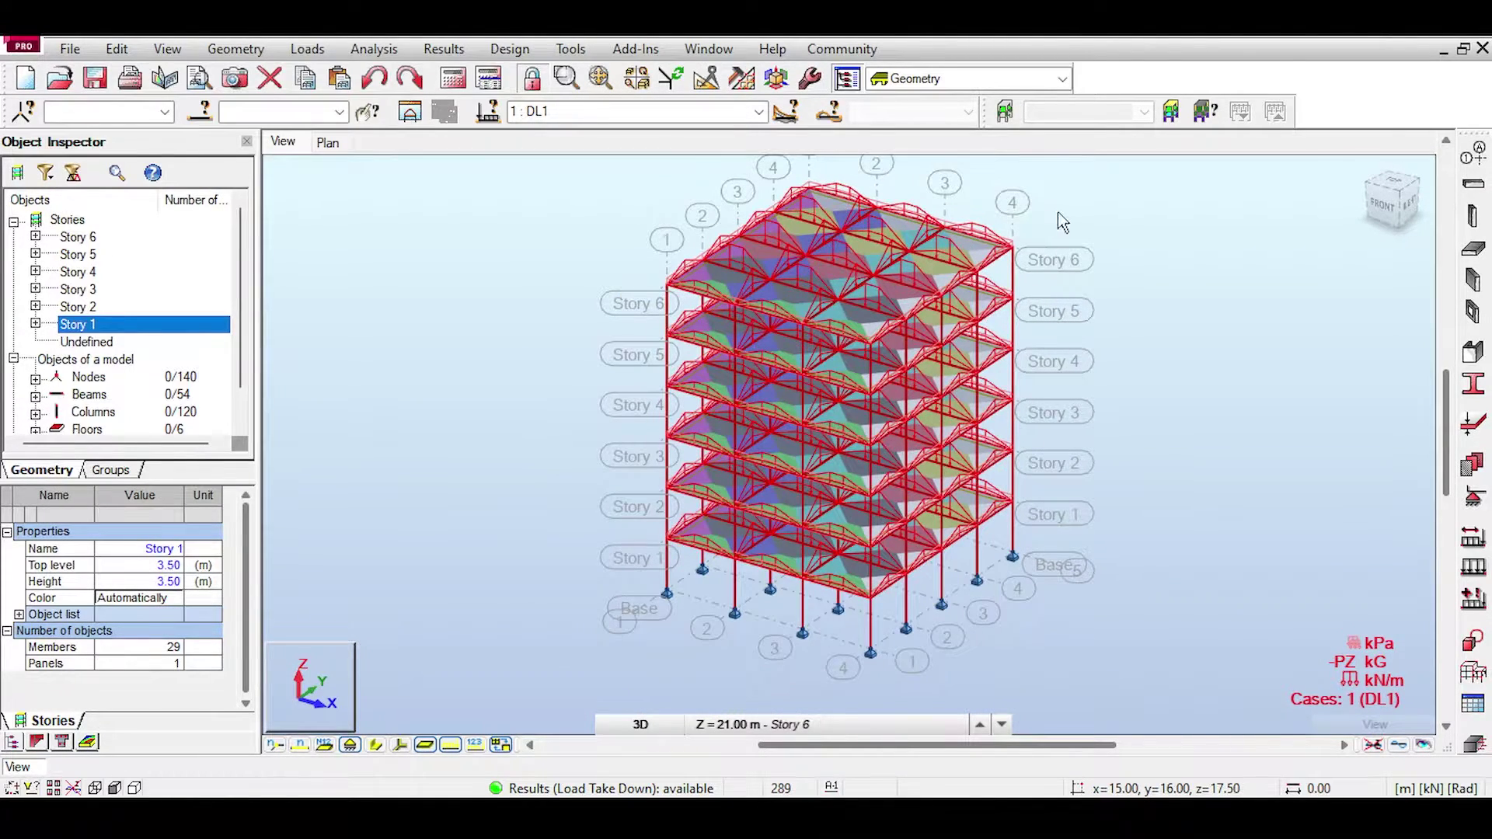
middle_click_drag(1063, 223, 1008, 249)
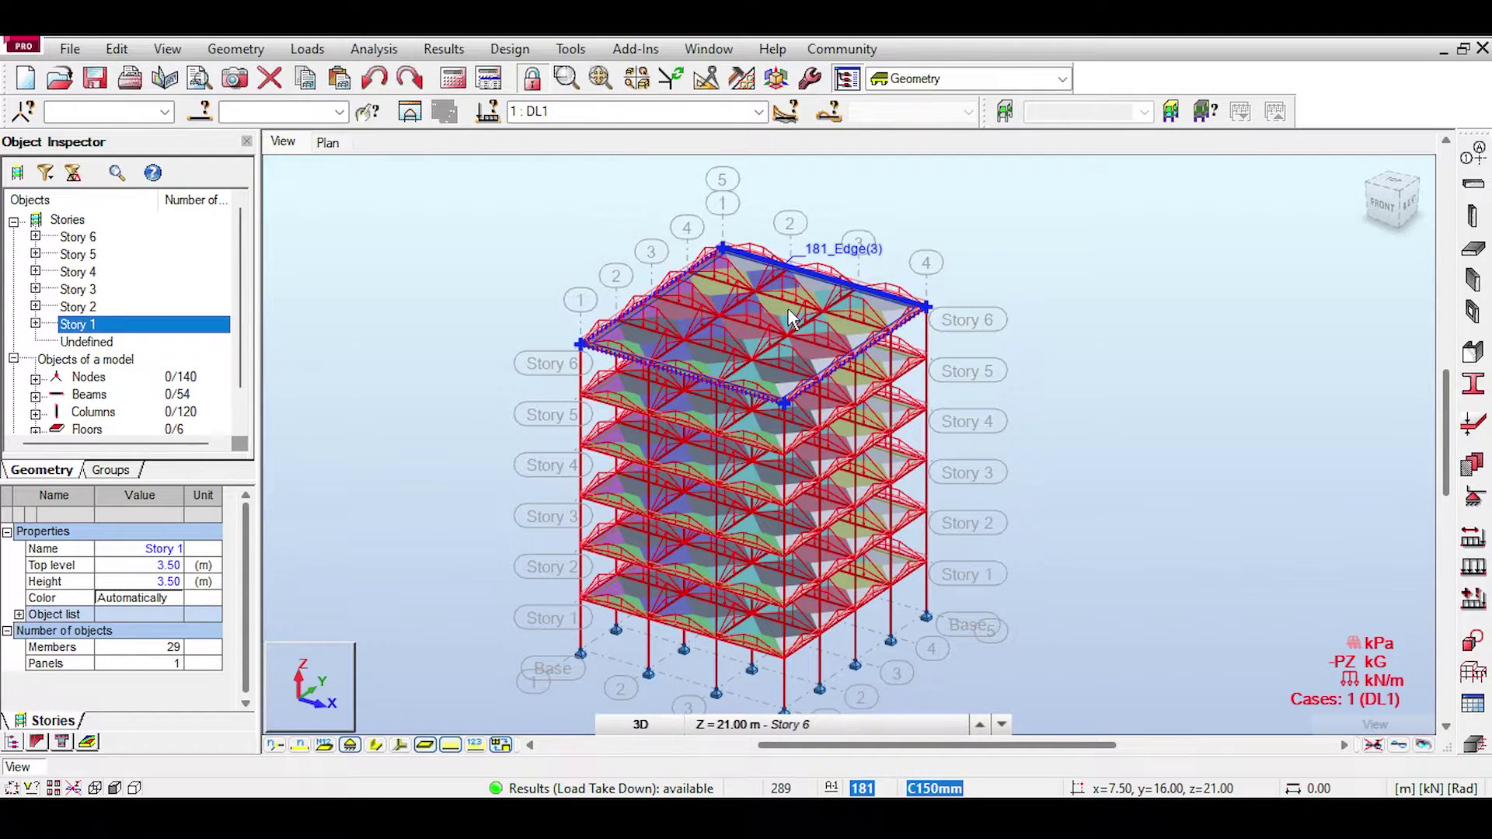
- Look at the load distribution and definition options for claddings without creating one
left_click(236, 49)
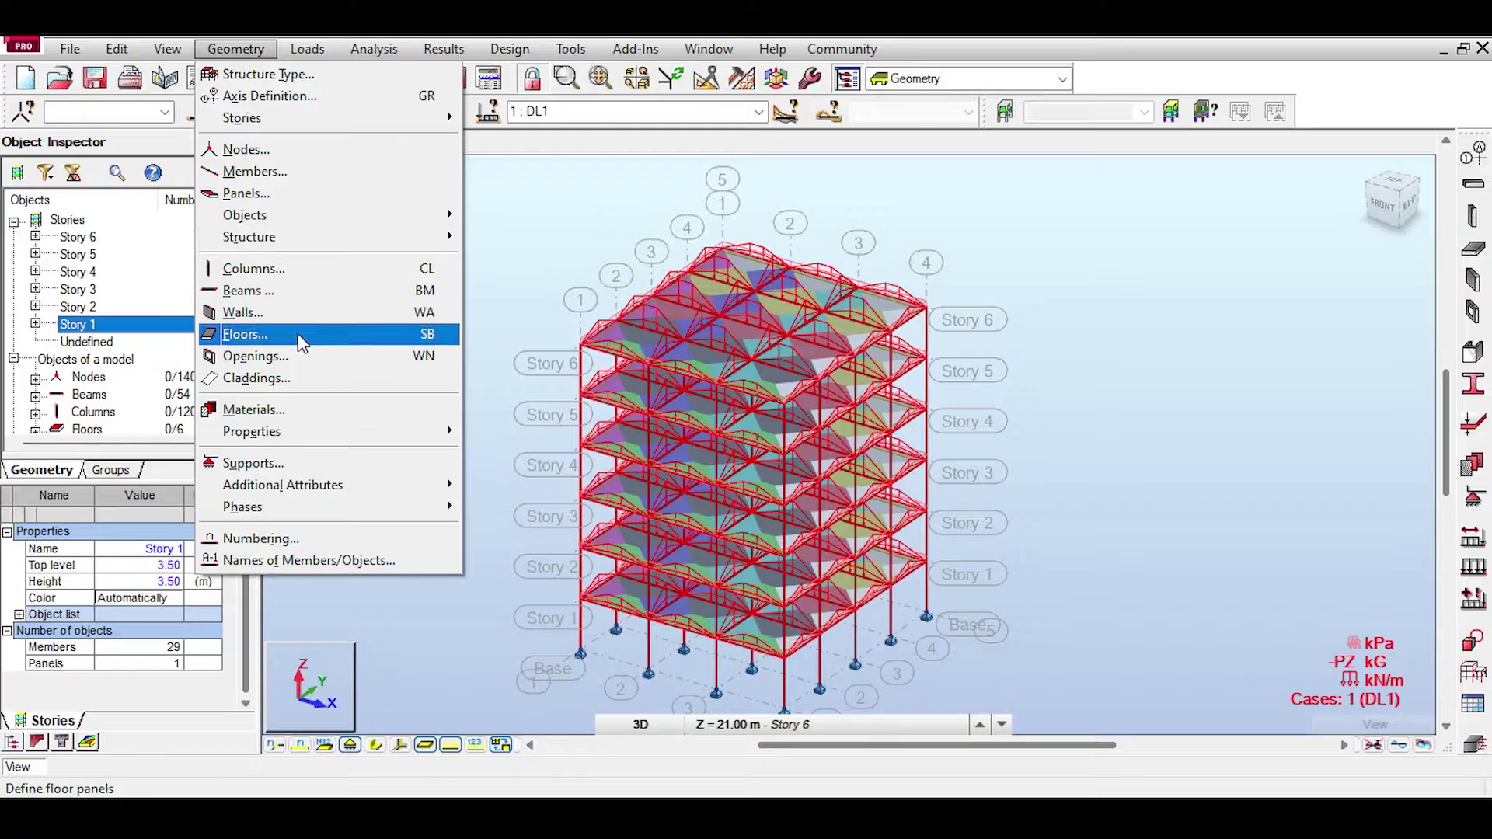
left_click(300, 378)
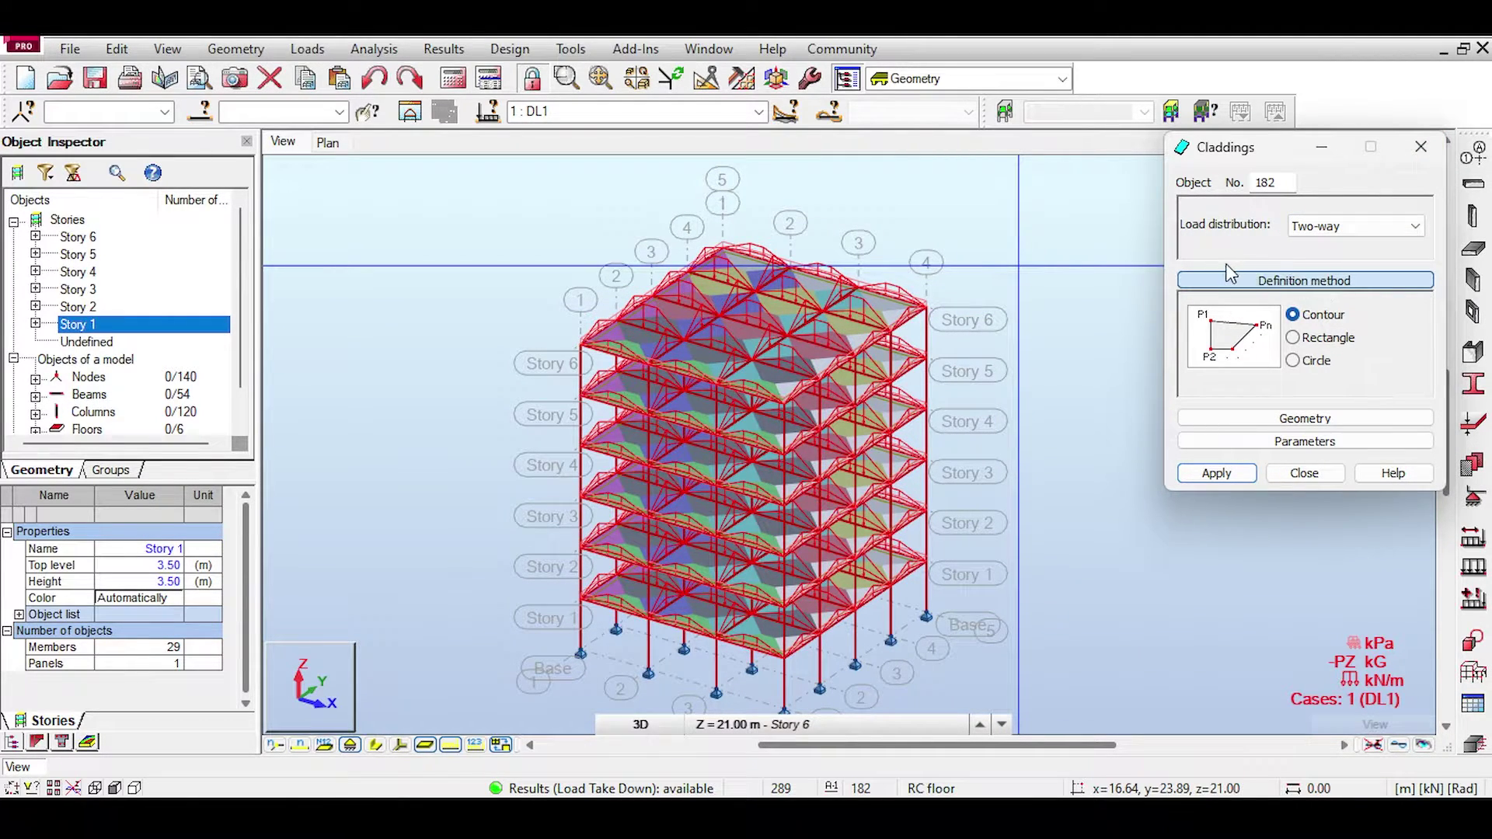
left_click(1421, 147)
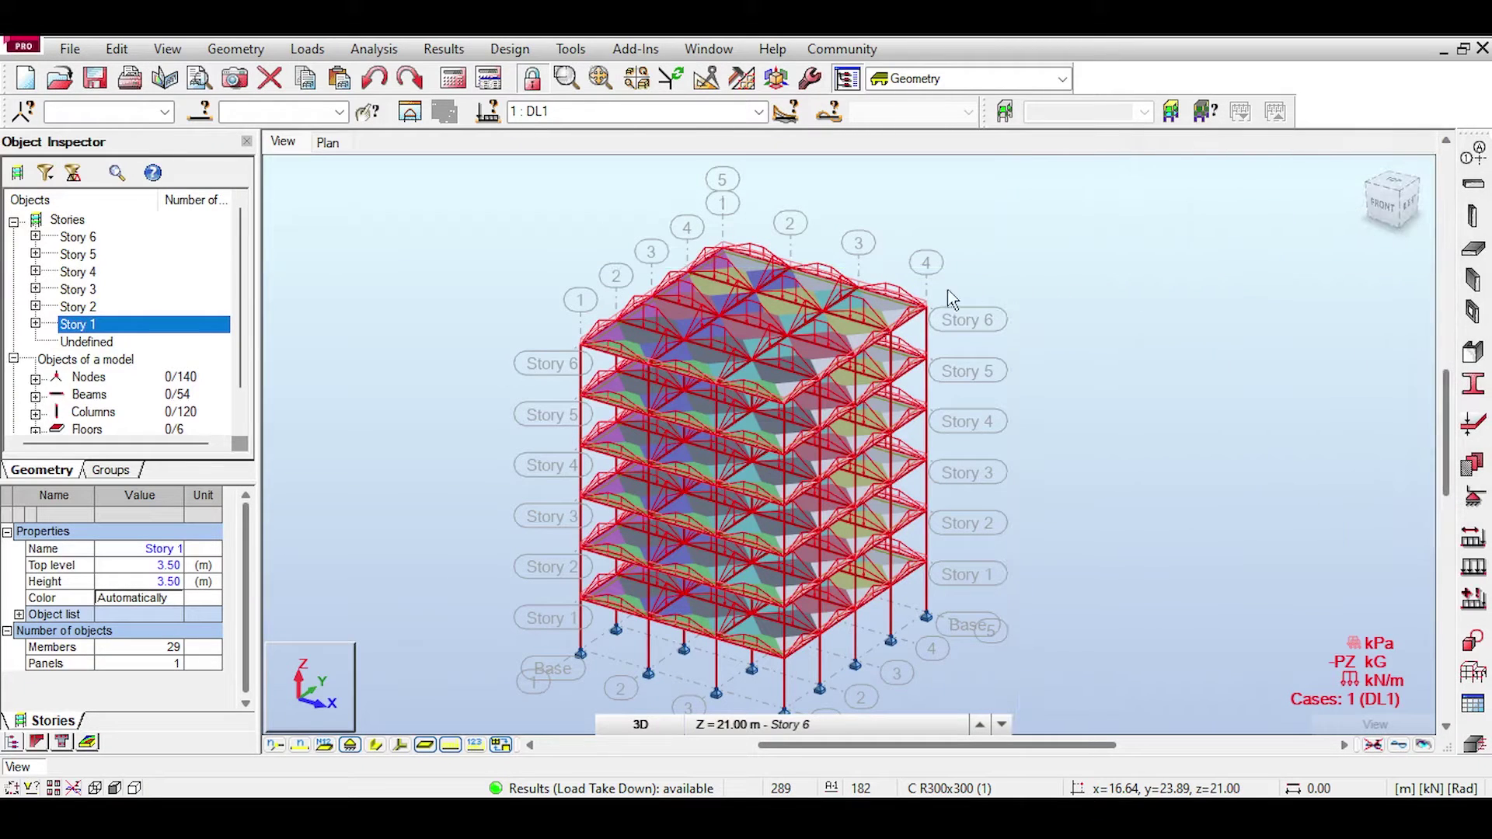
- Look at the elastic stiffness and load transfer options of the Shell floor calculation model without changing them
scroll(876, 307, "up", 2)
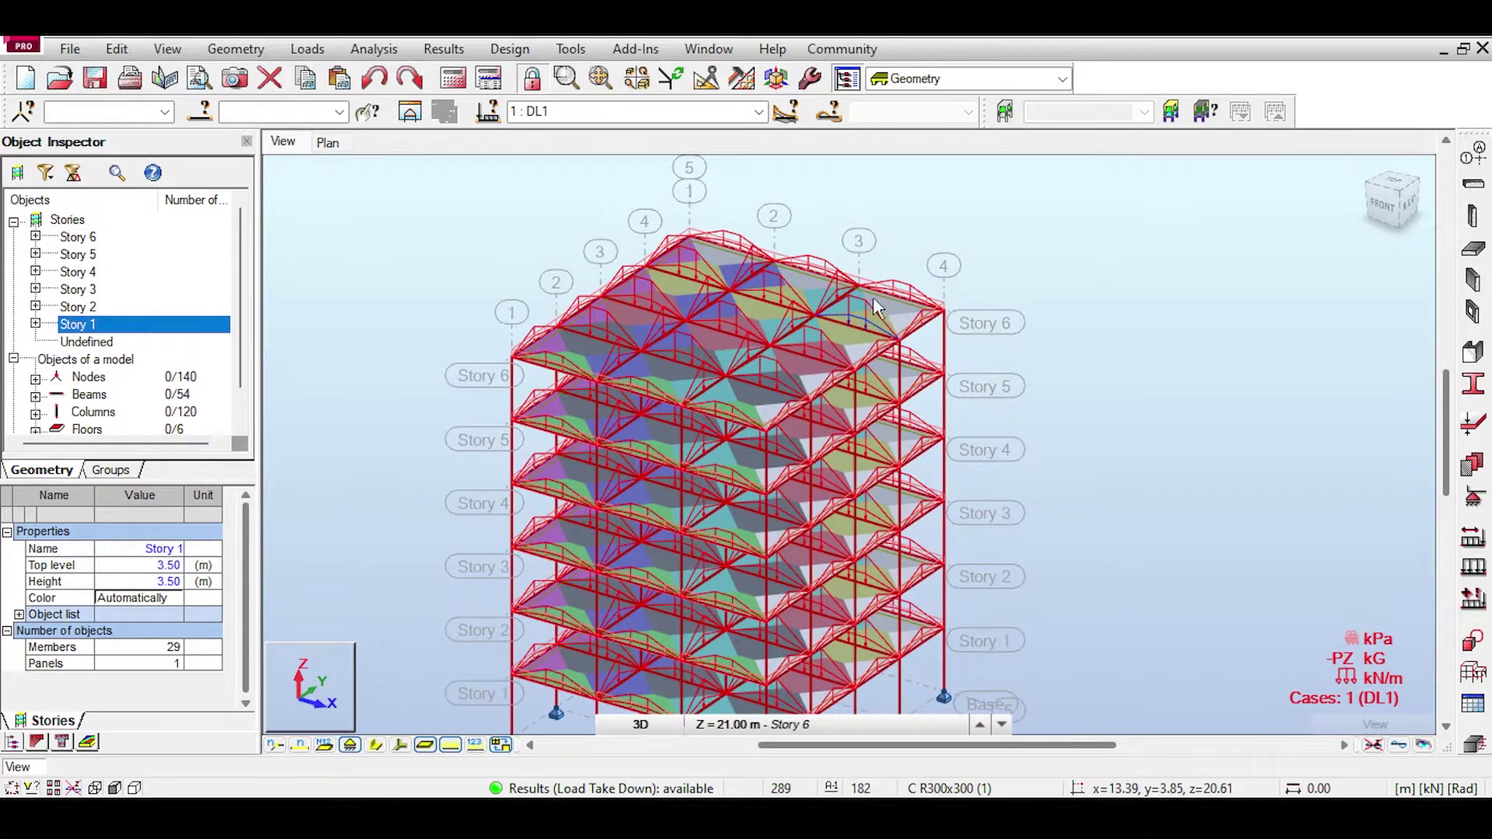
left_click(1473, 248)
left_click(1299, 327)
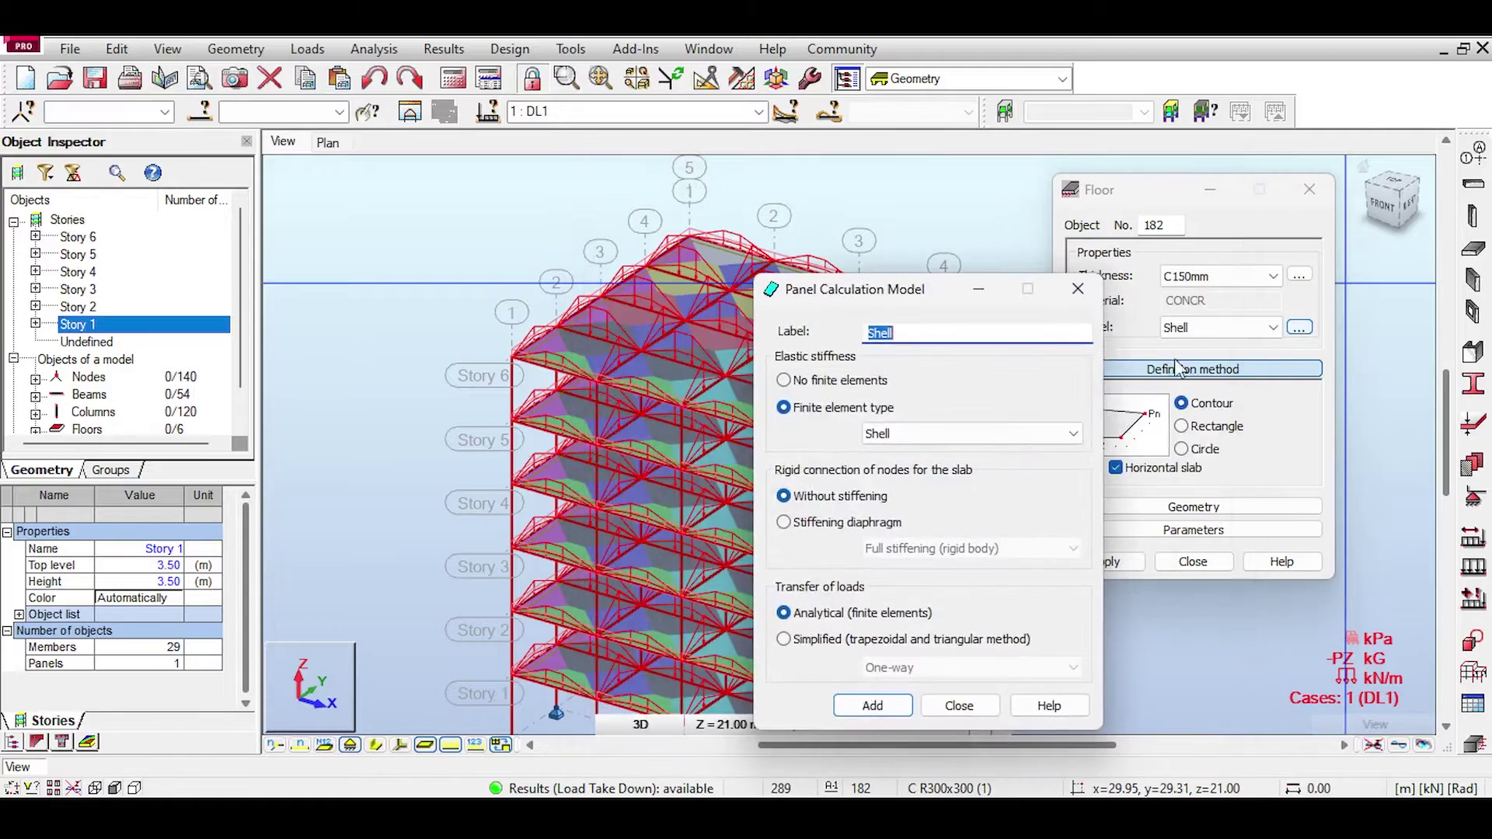
left_click(956, 705)
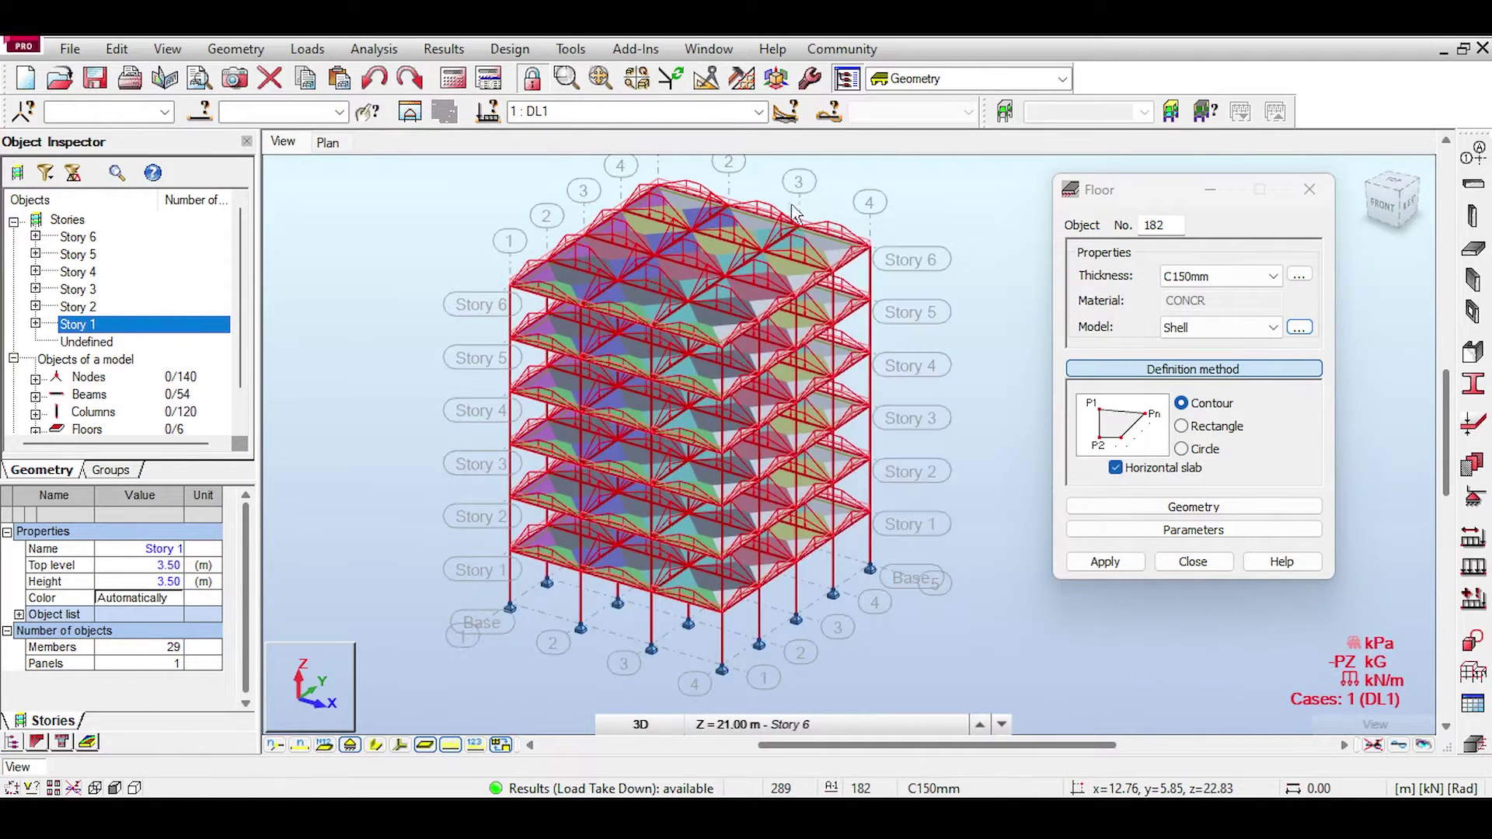
left_click(1193, 561)
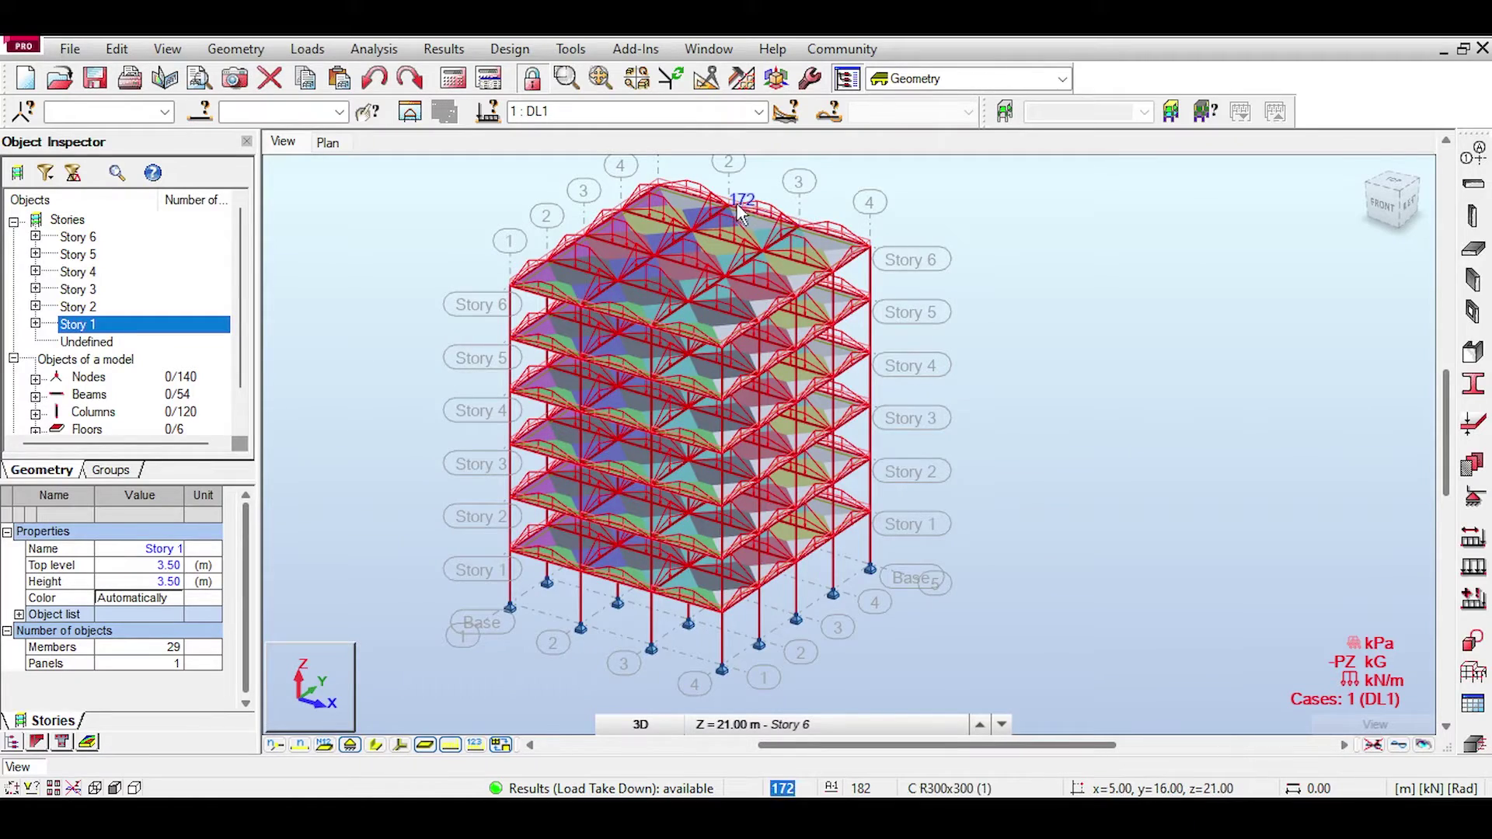
- Show the load values on the six-story model and hide them again
scroll(742, 214, "up", 1)
scroll(742, 214, "up", 1)
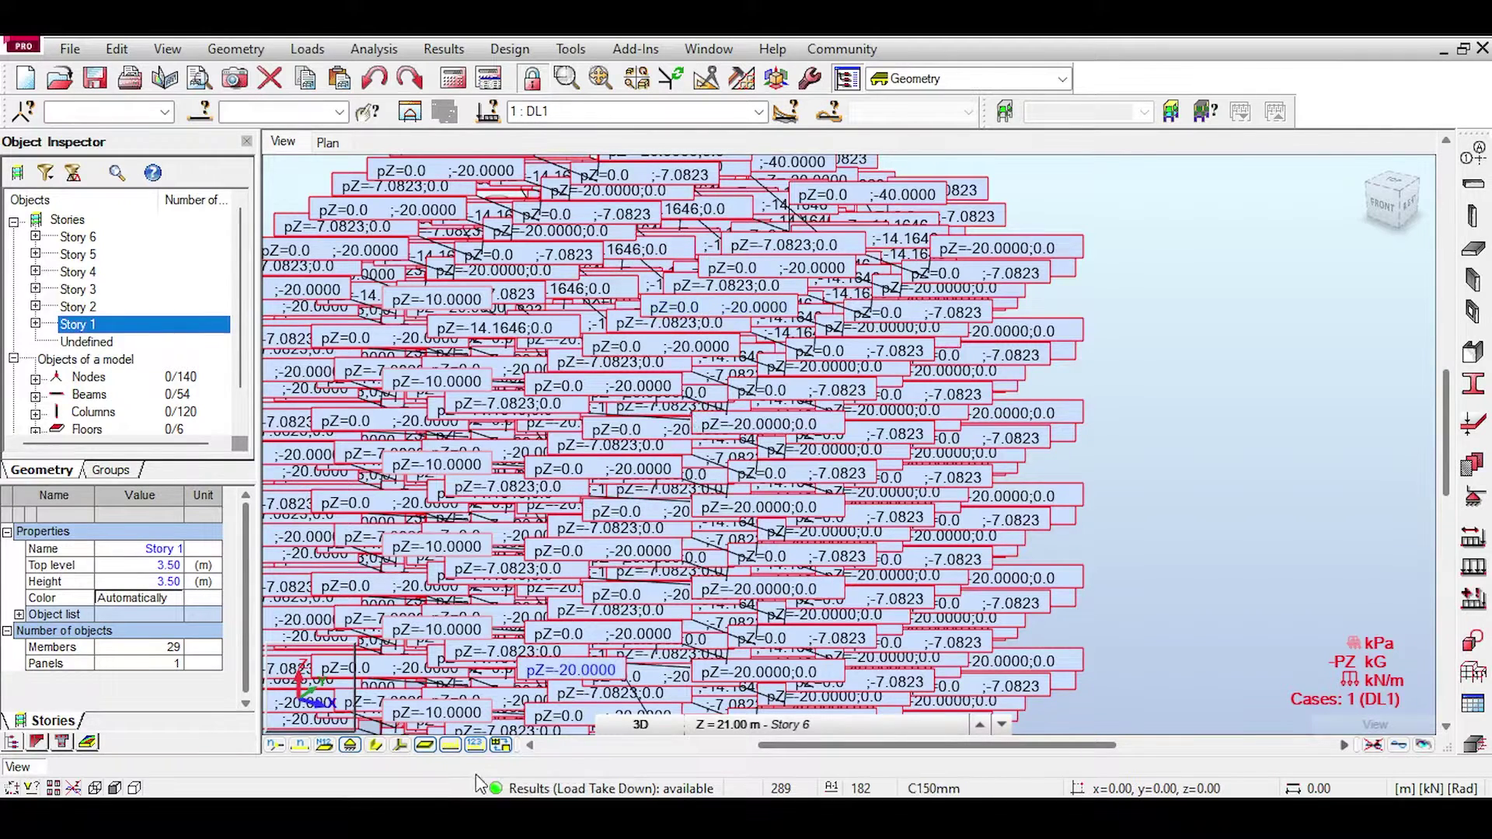
left_click(474, 746)
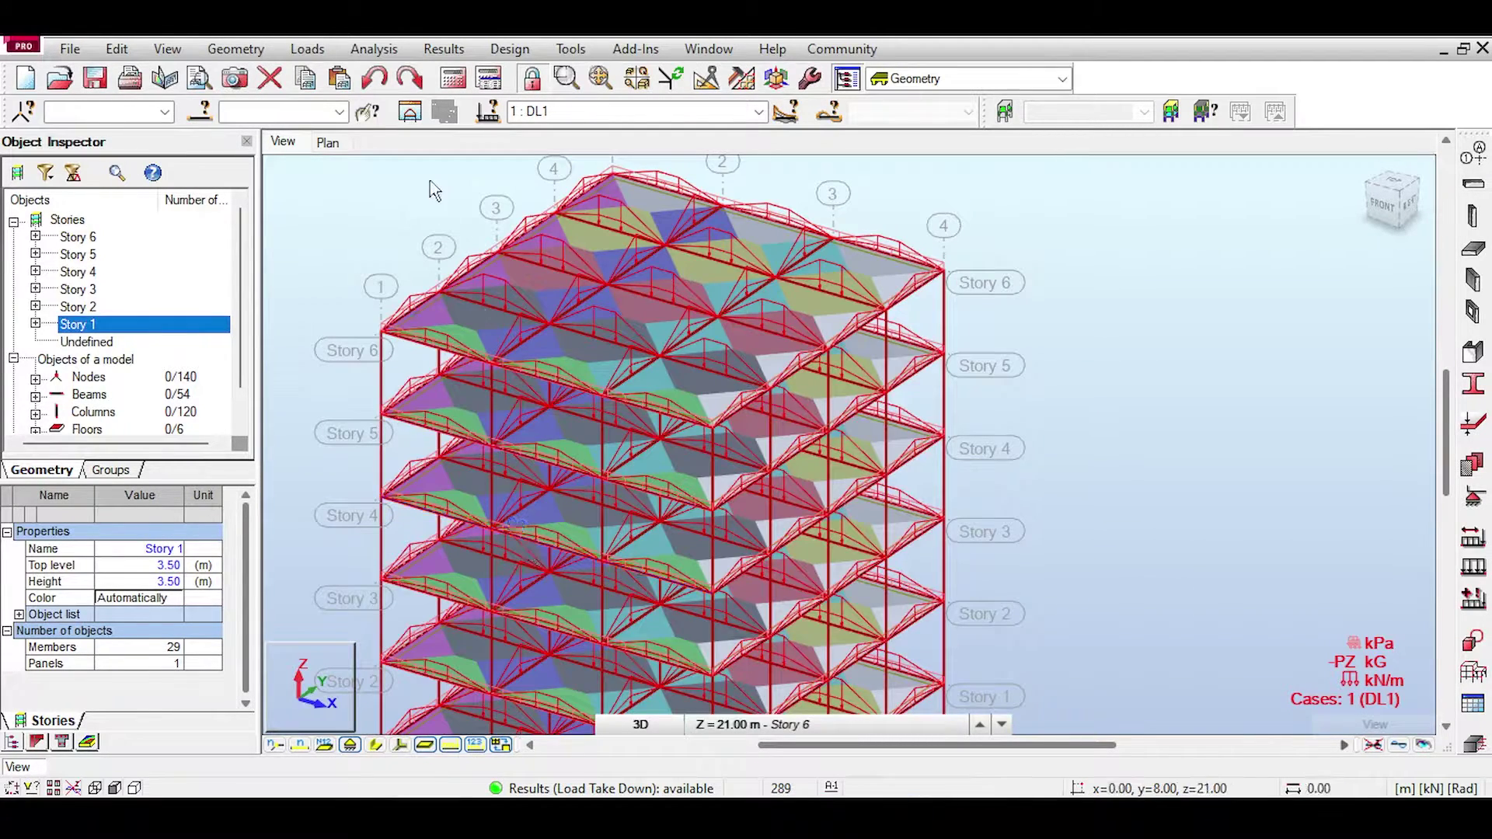
- Check the load display attributes and restore the default display settings for the model view
right_click(305, 185)
left_click(358, 410)
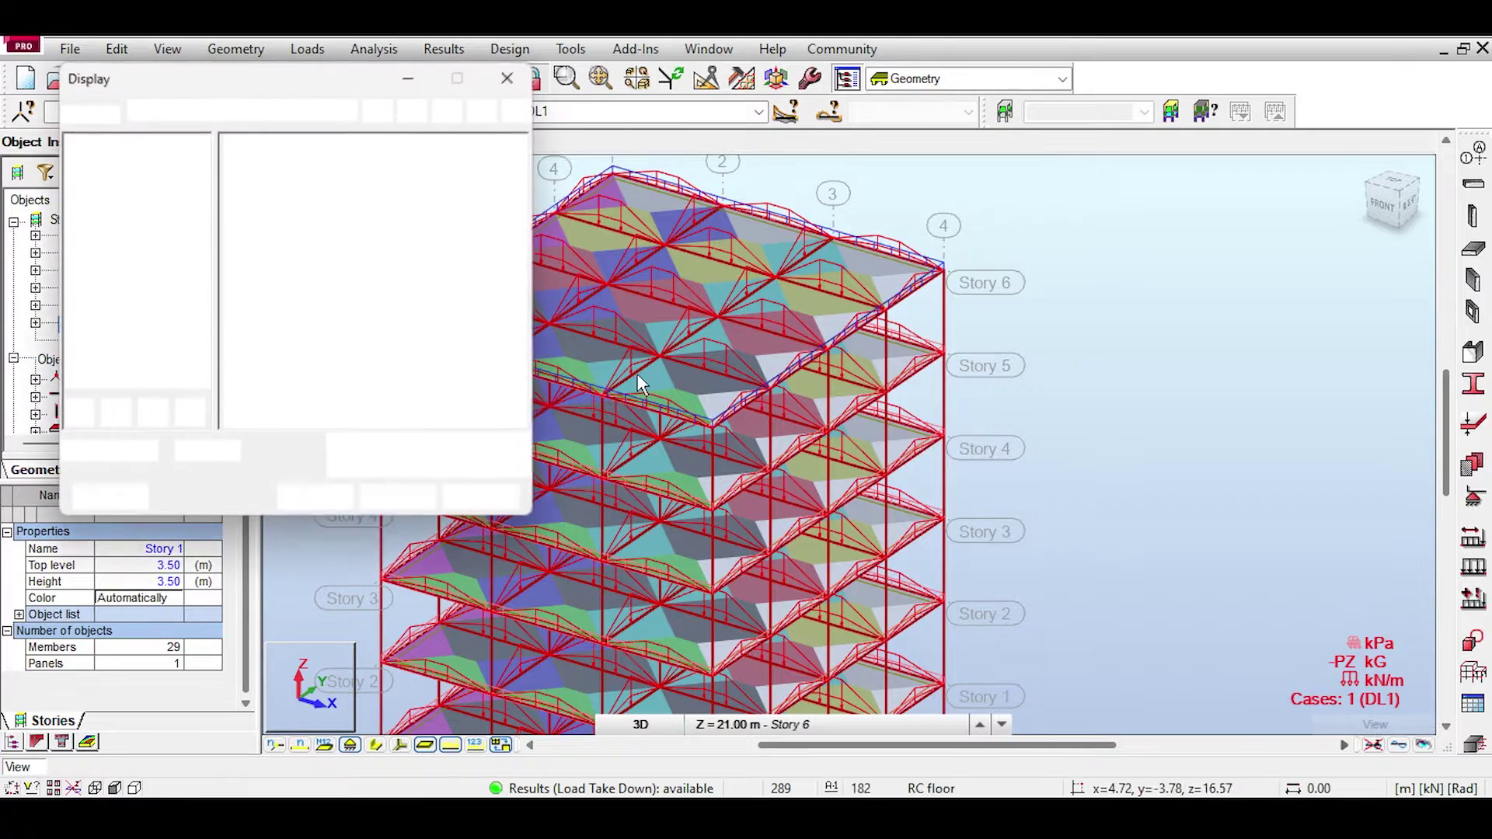
left_click(85, 227)
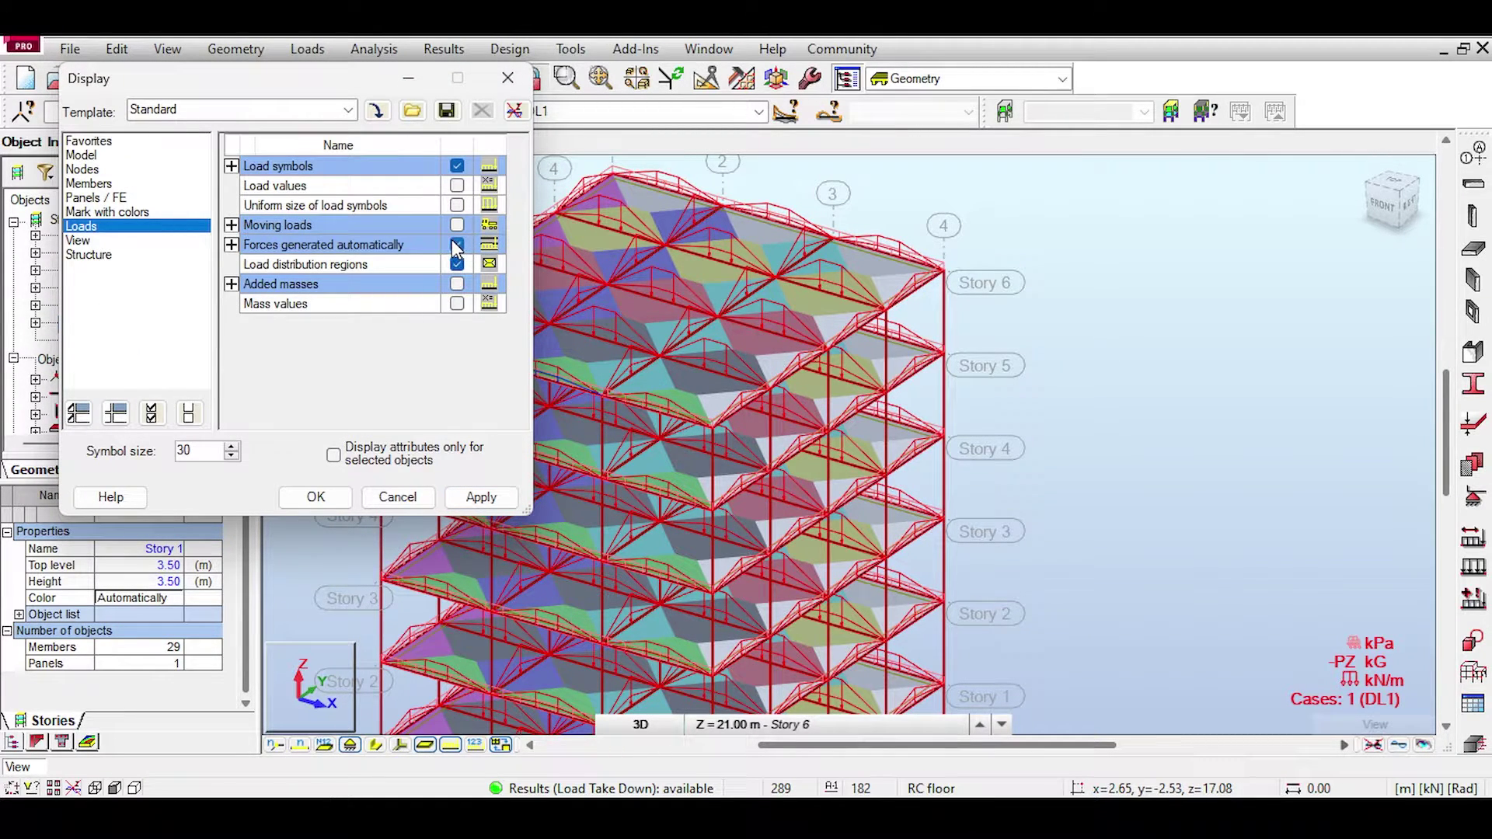
left_click(316, 496)
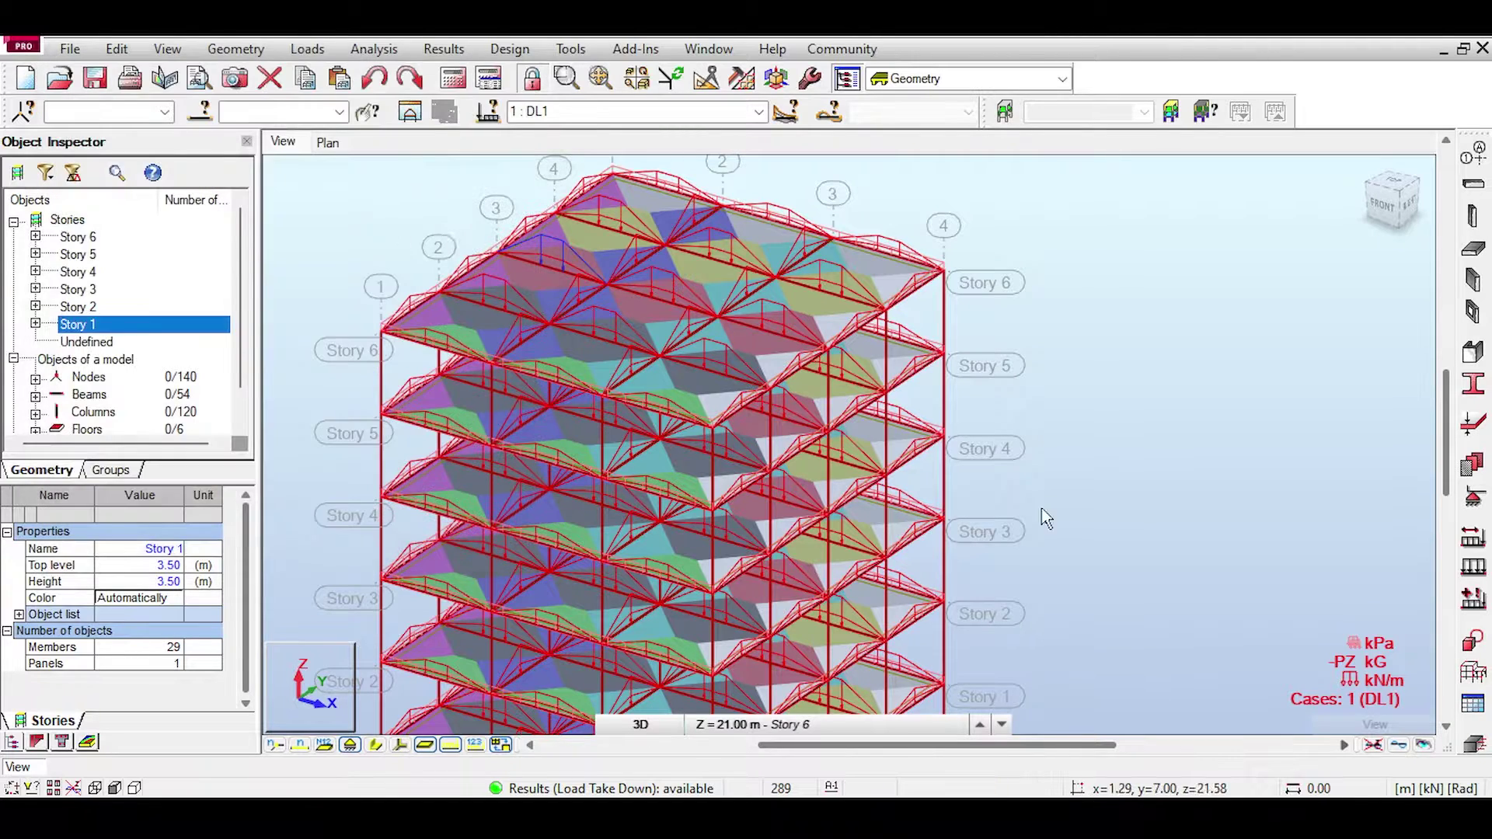
left_click(1373, 744)
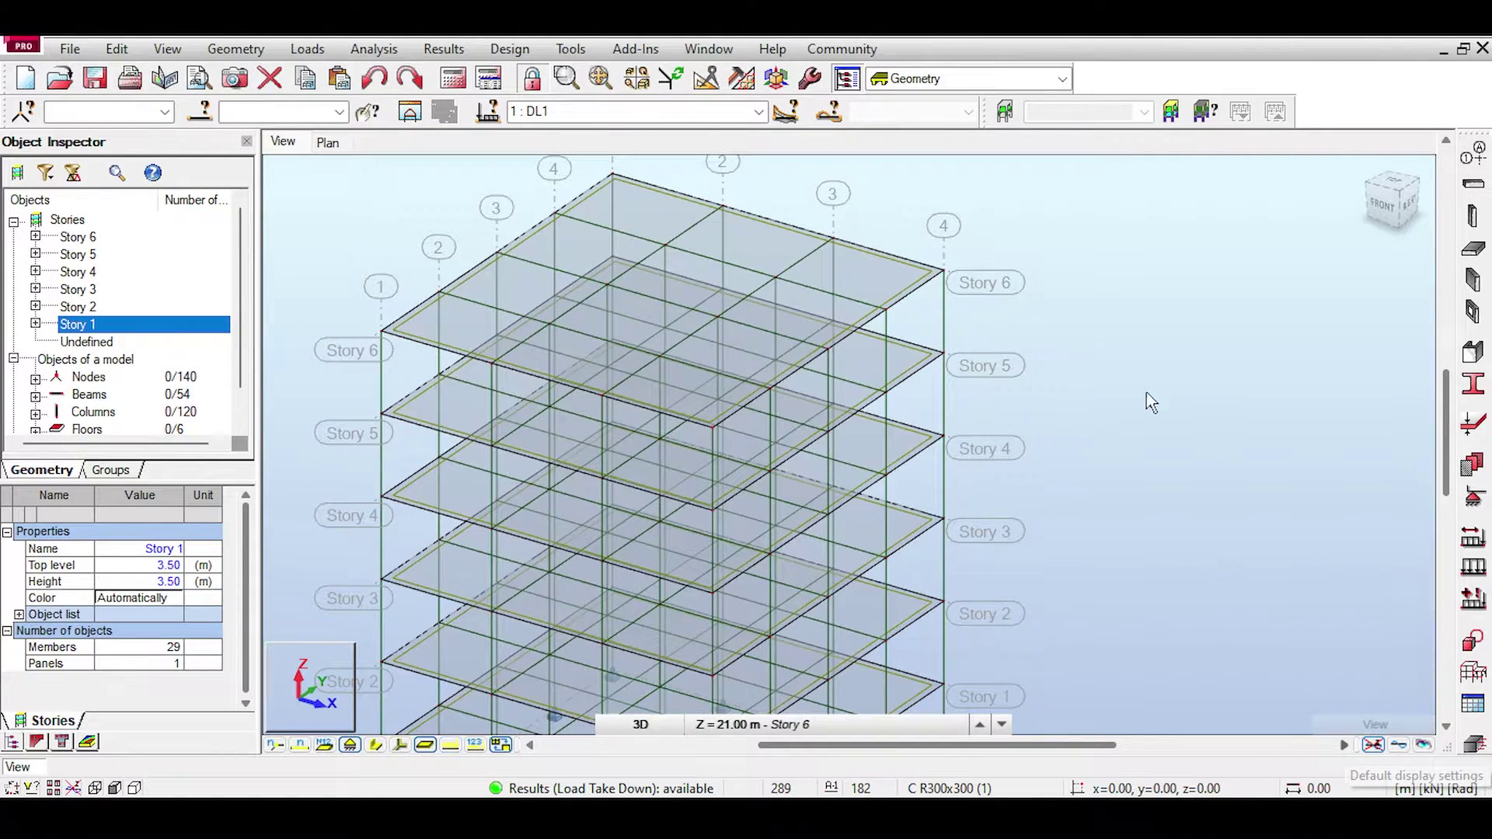
scroll(1070, 347, "up", 2)
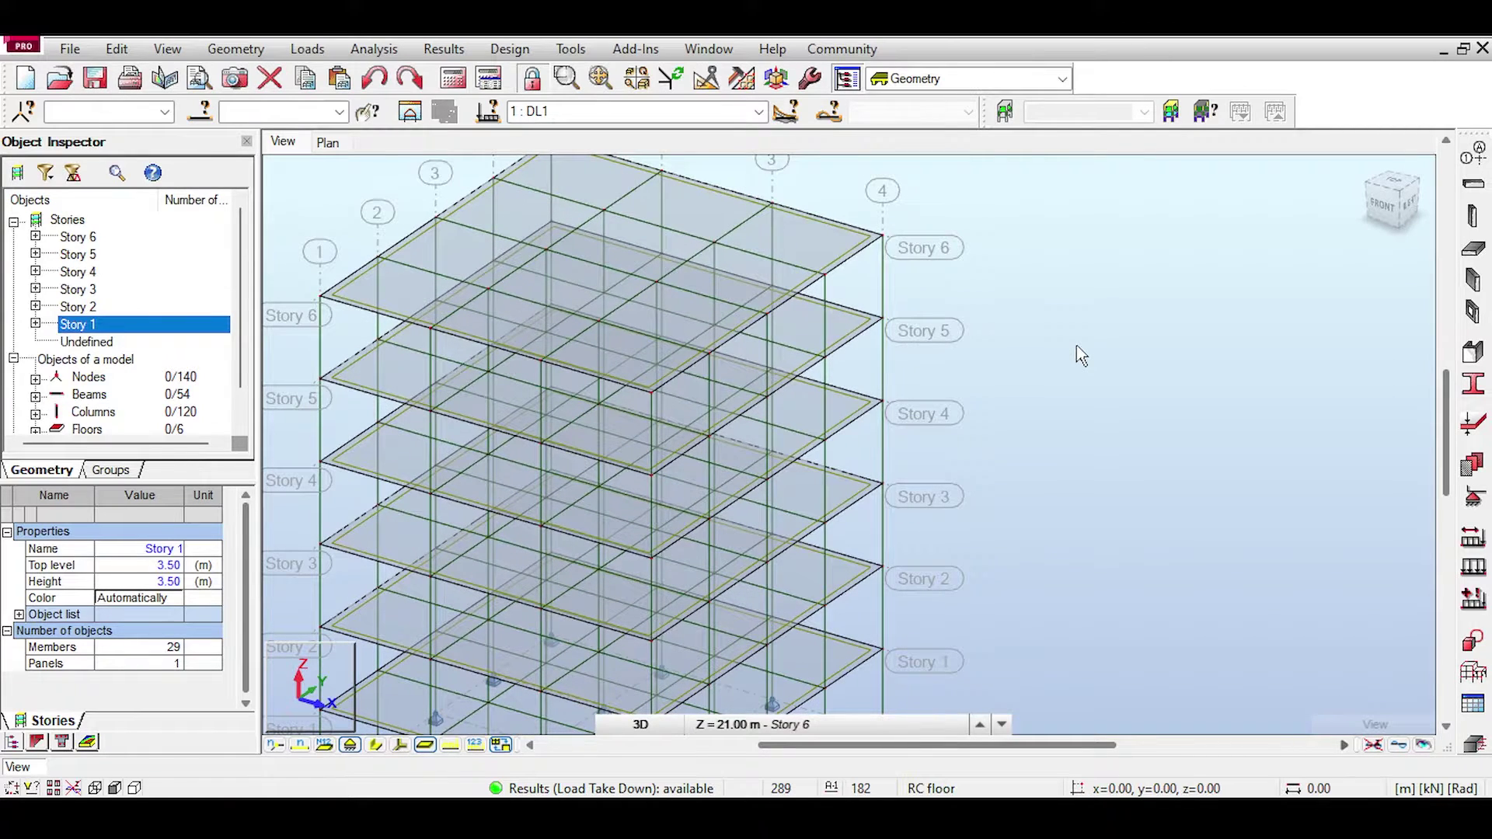
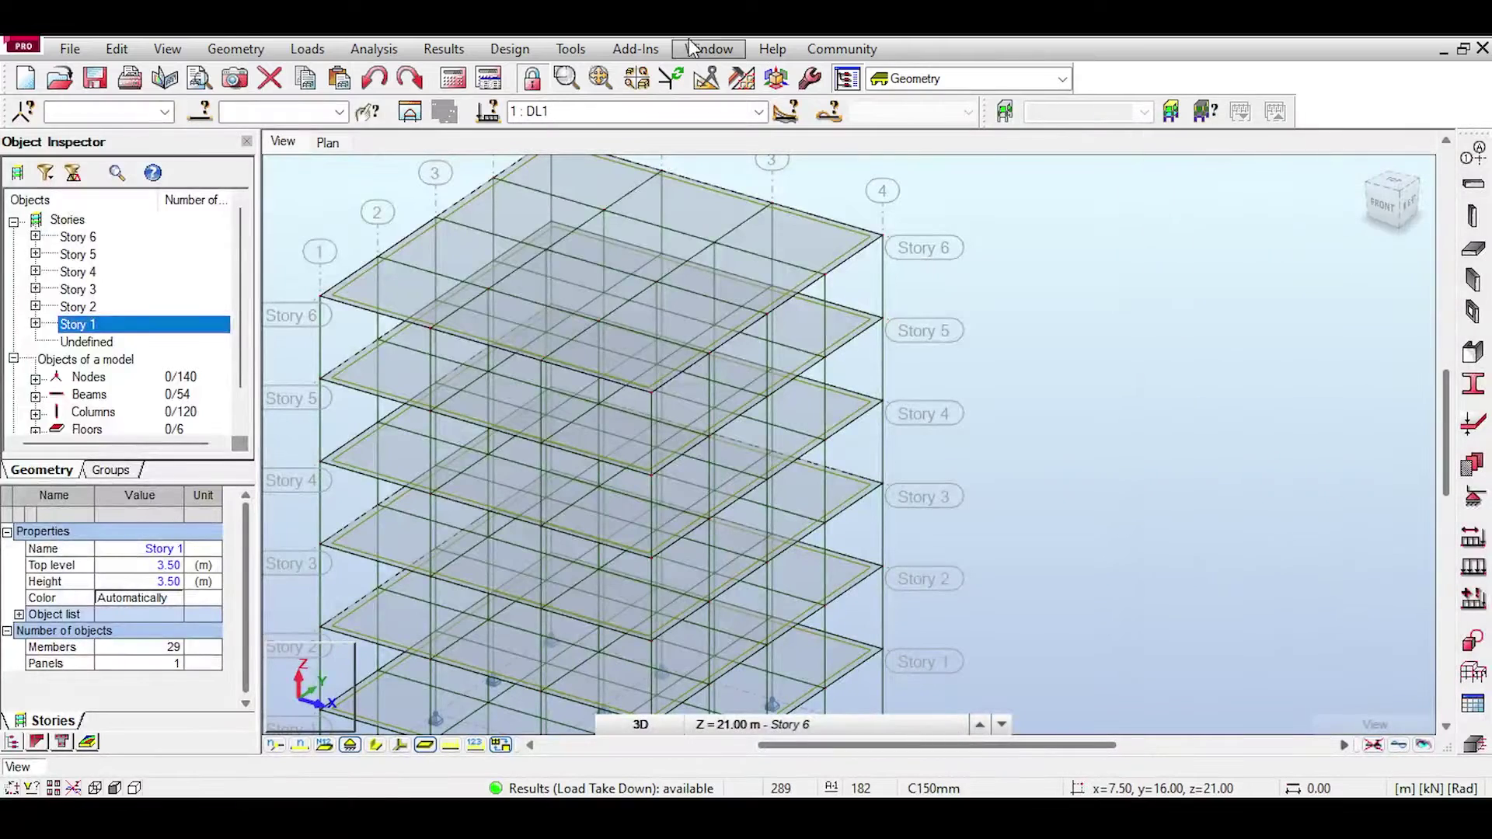
- Display the Load Take Down diagrams with the concentrated resulting loads on columns
left_click(444, 48)
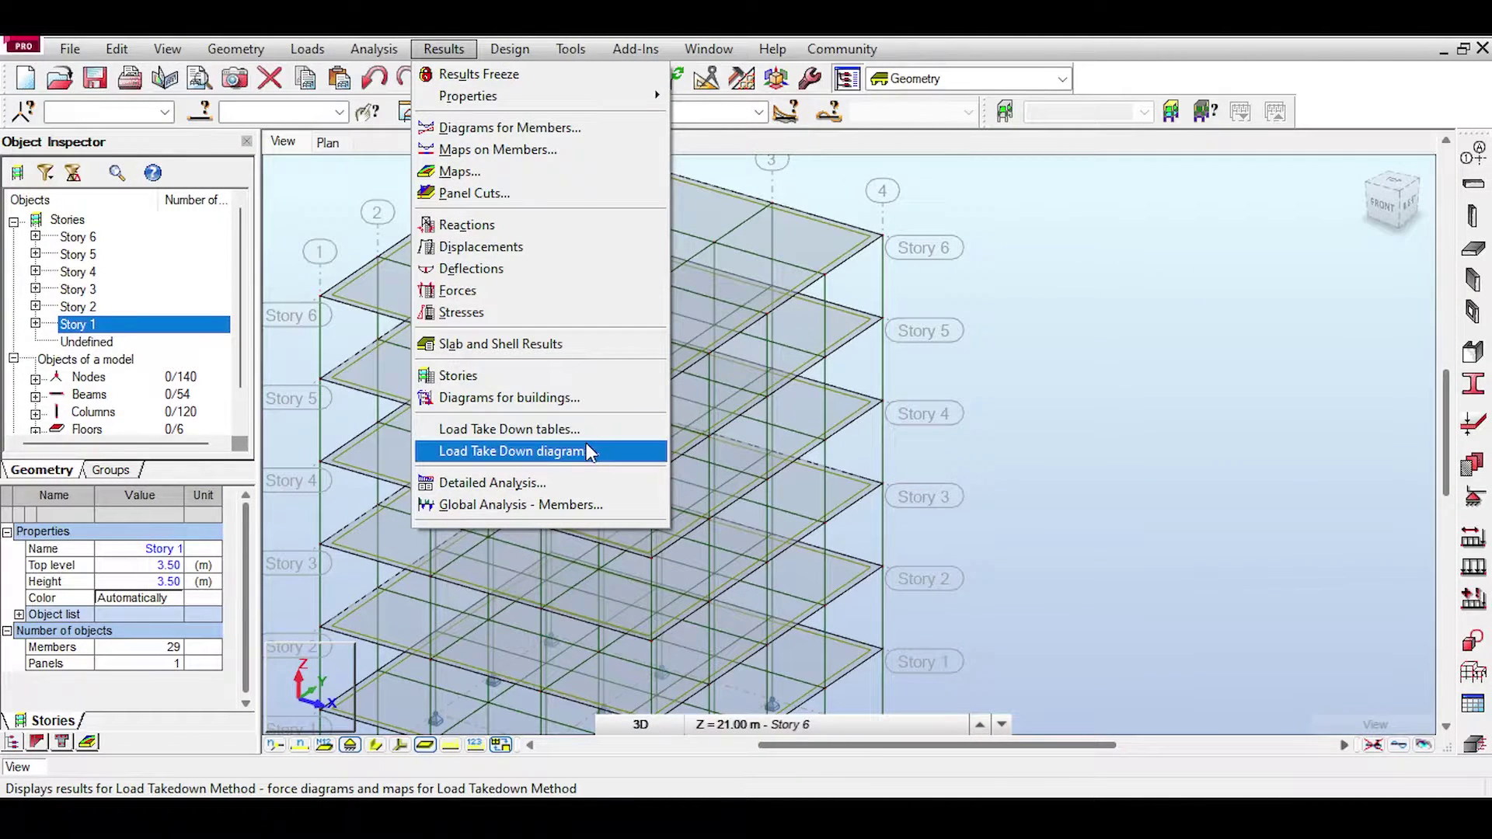
left_click(492, 451)
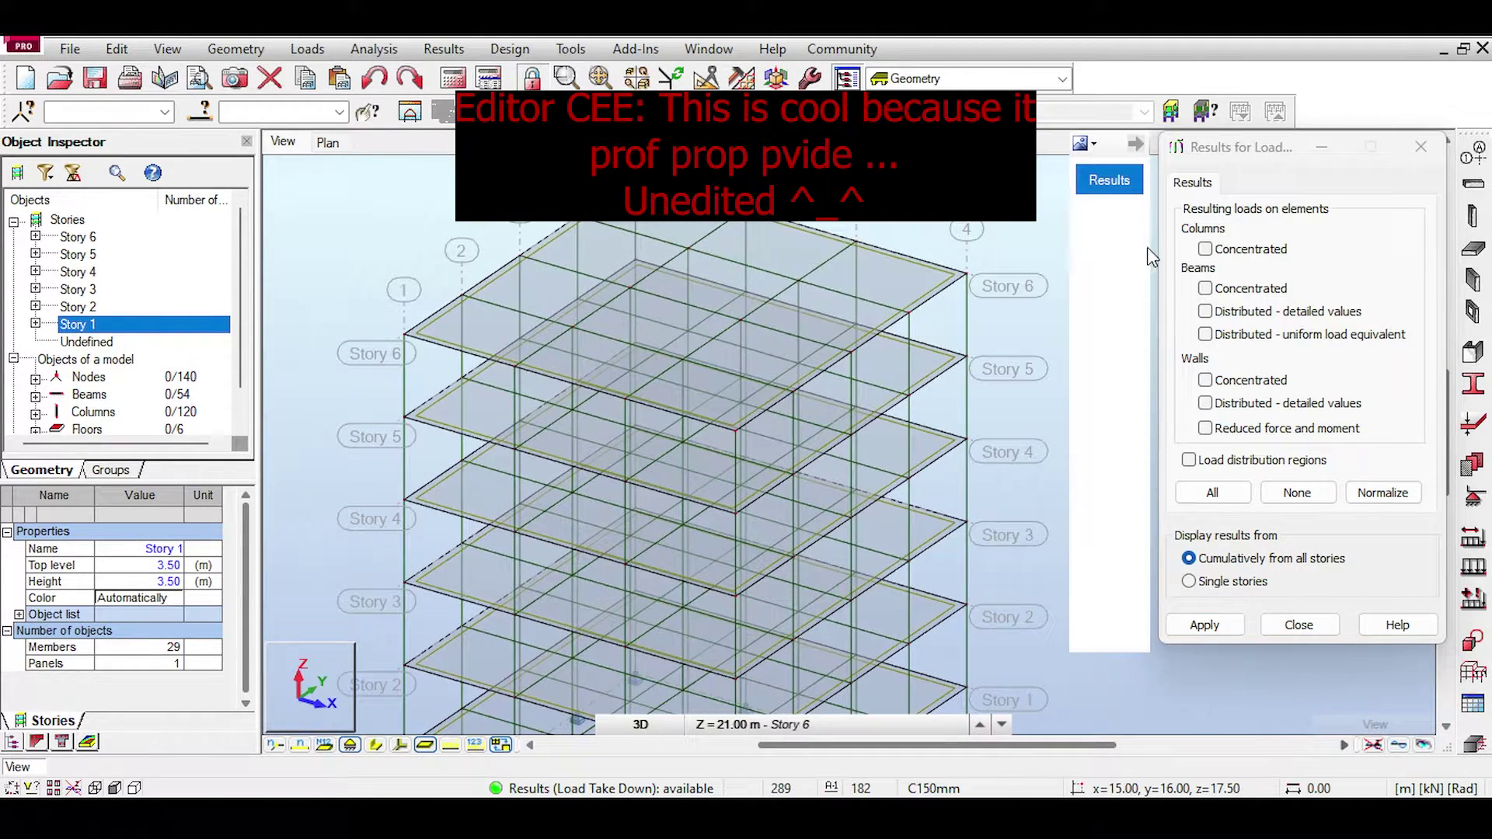
left_click(1222, 250)
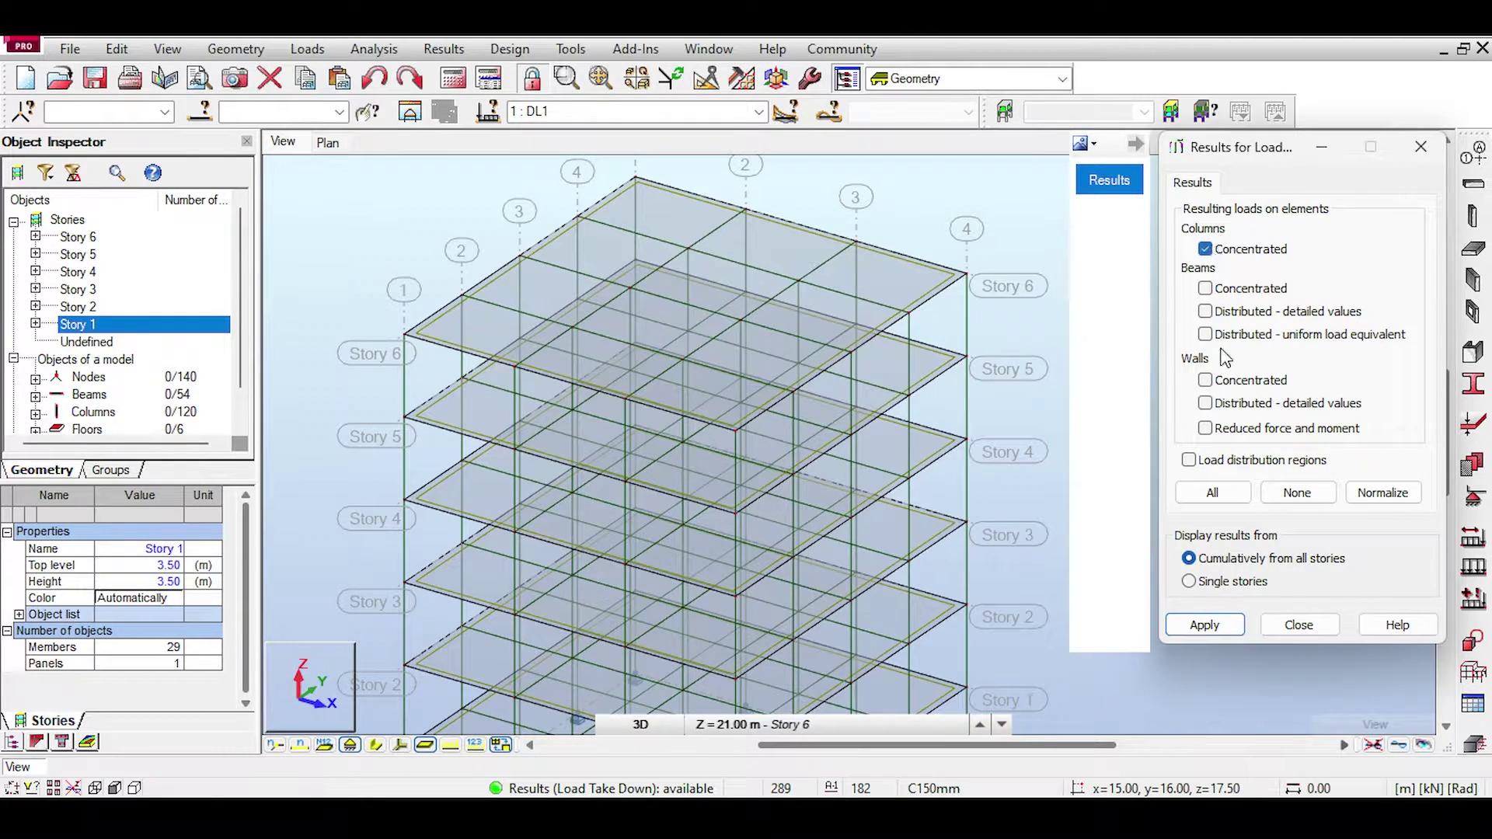
left_click(1205, 625)
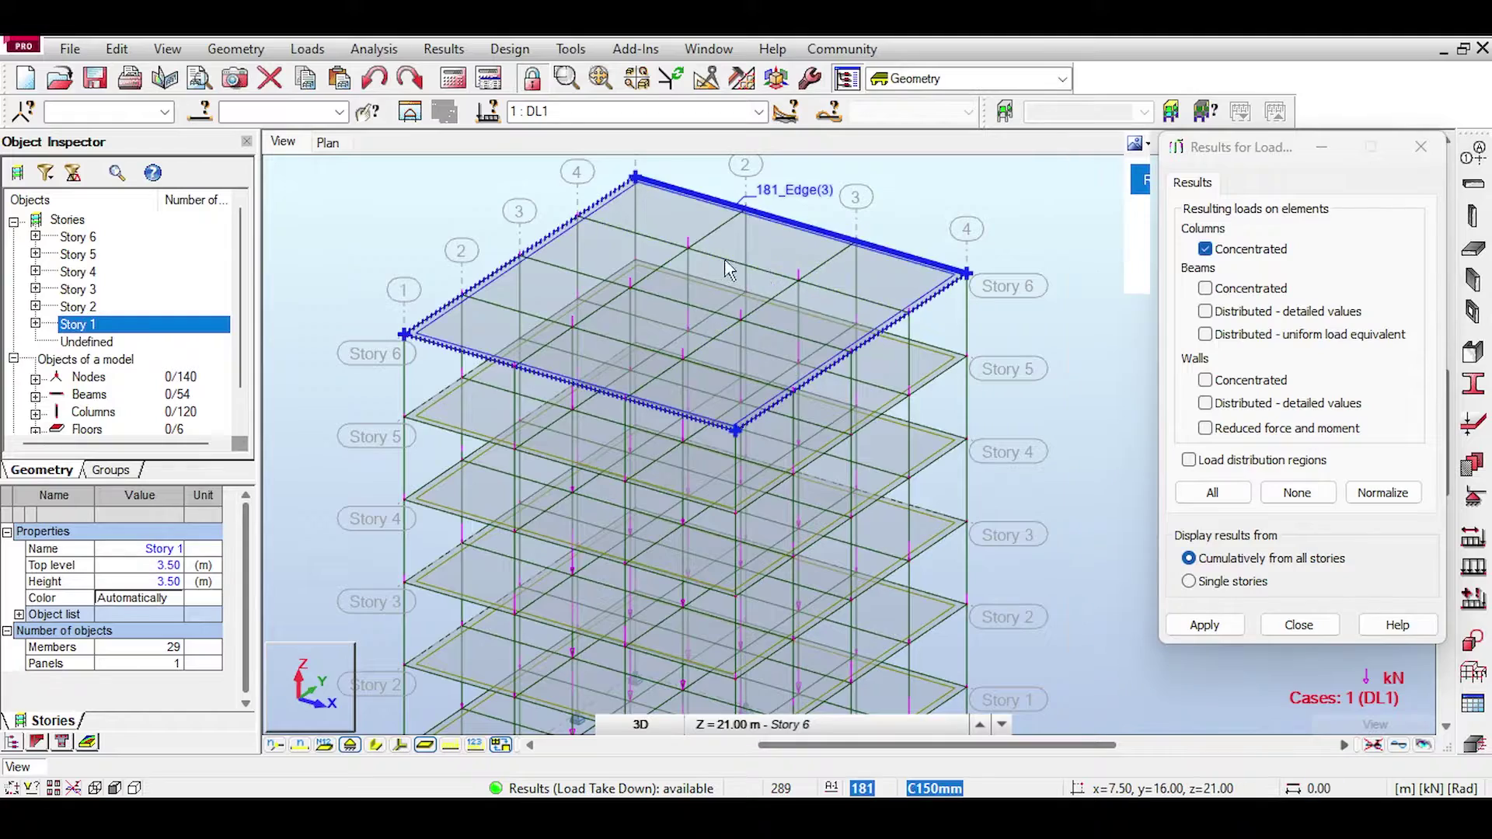
- Show the values on the column load diagrams and limit the view to Story 1
left_click(477, 744)
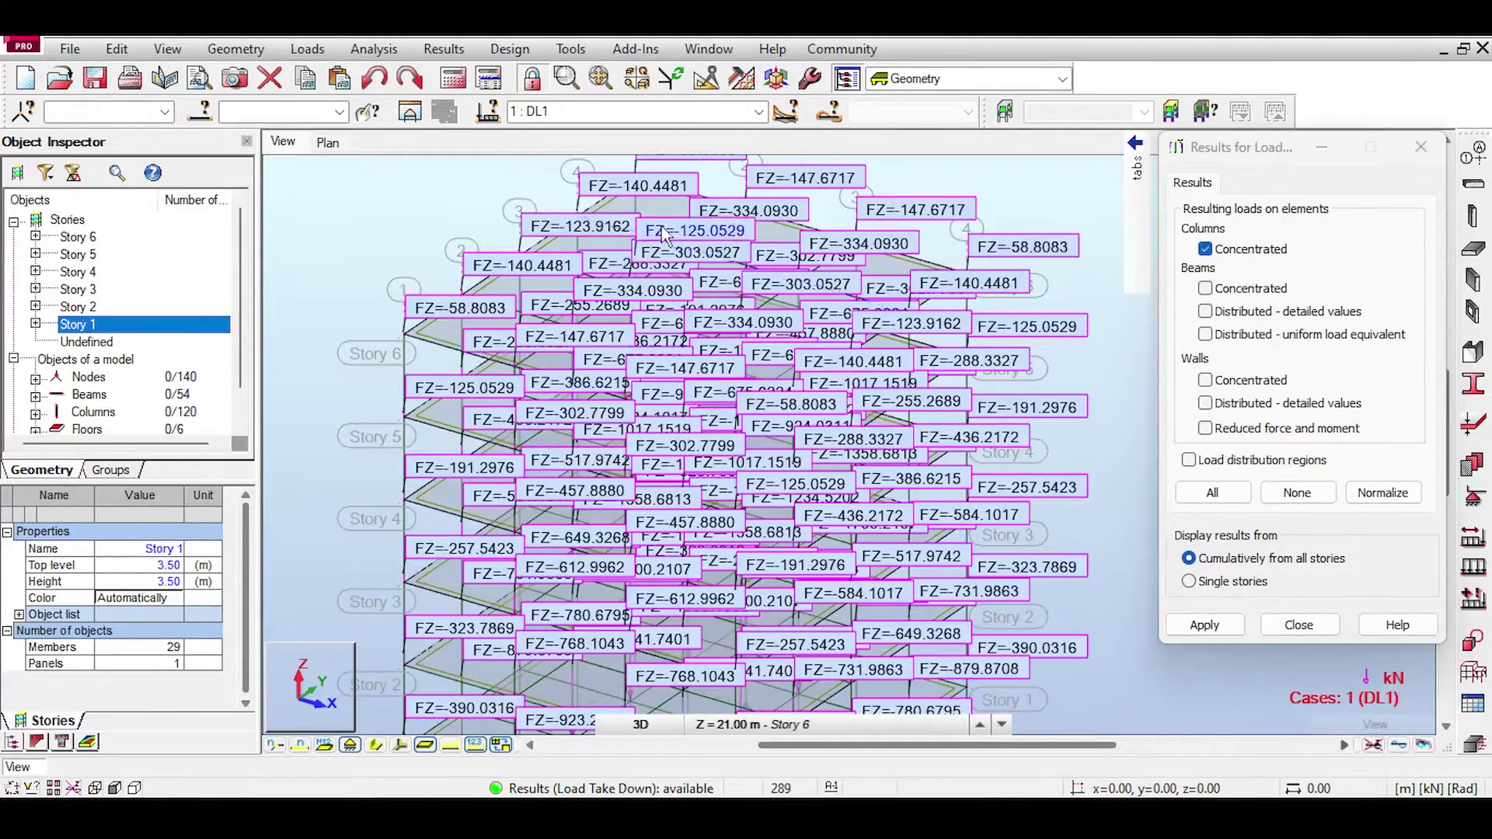
scroll(723, 301, "up", 3)
scroll(723, 302, "down", 2)
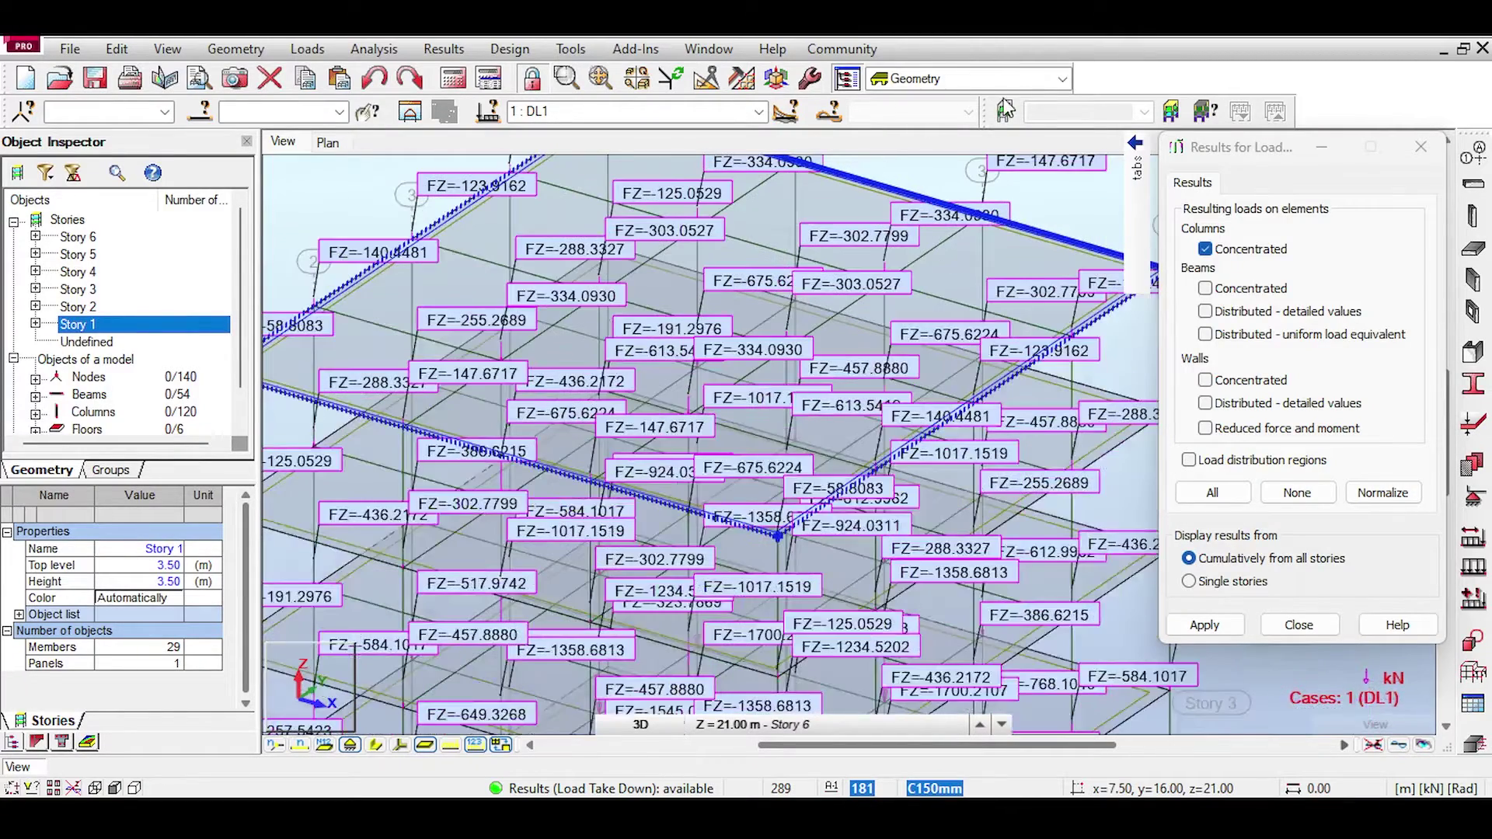
left_click(1005, 109)
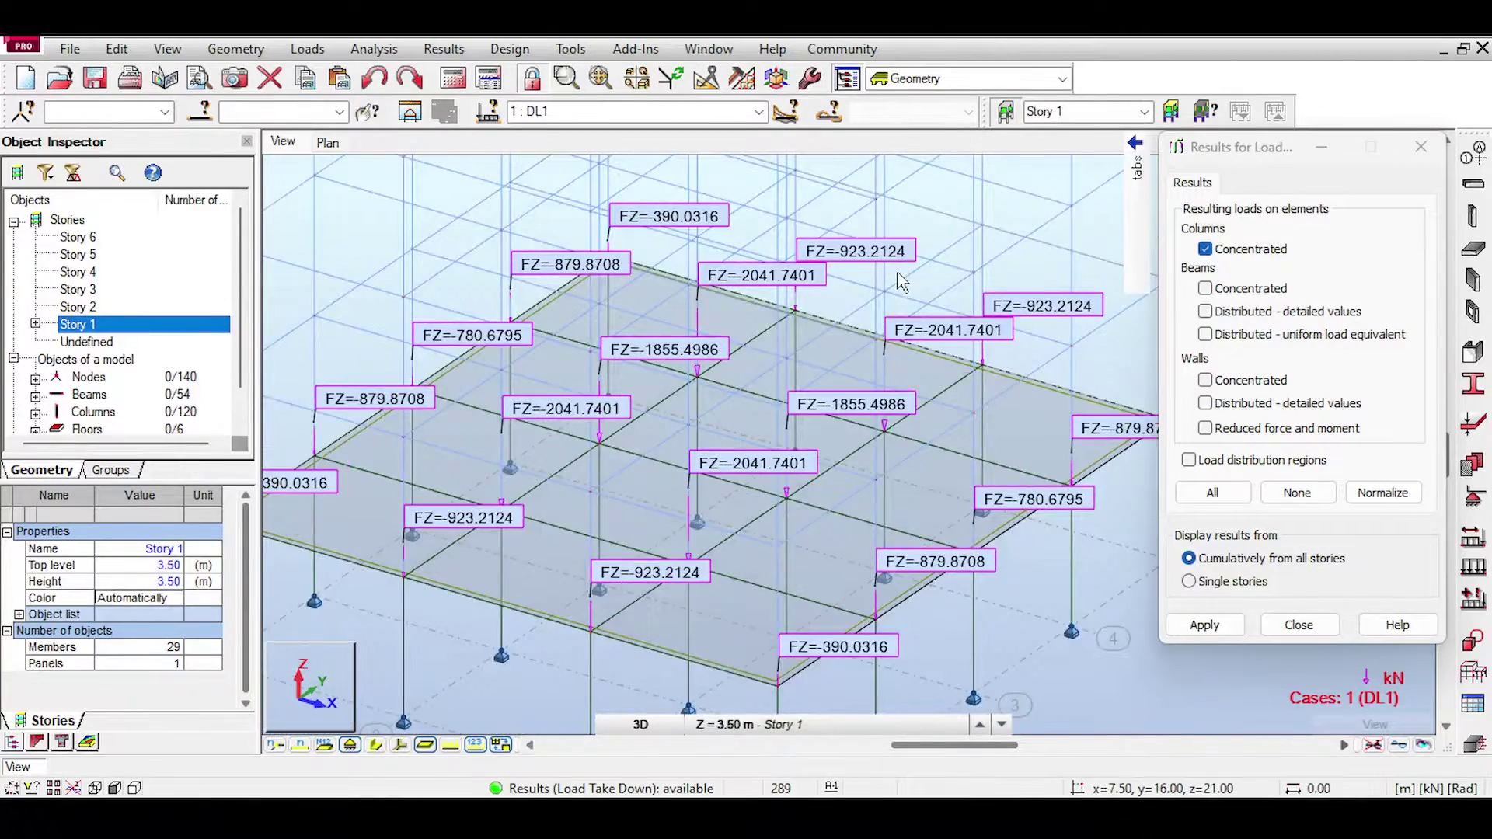
- Compare the Story 1 column loads taken from single stories with those taken cumulatively from all stories
scroll(899, 220, "up", 4)
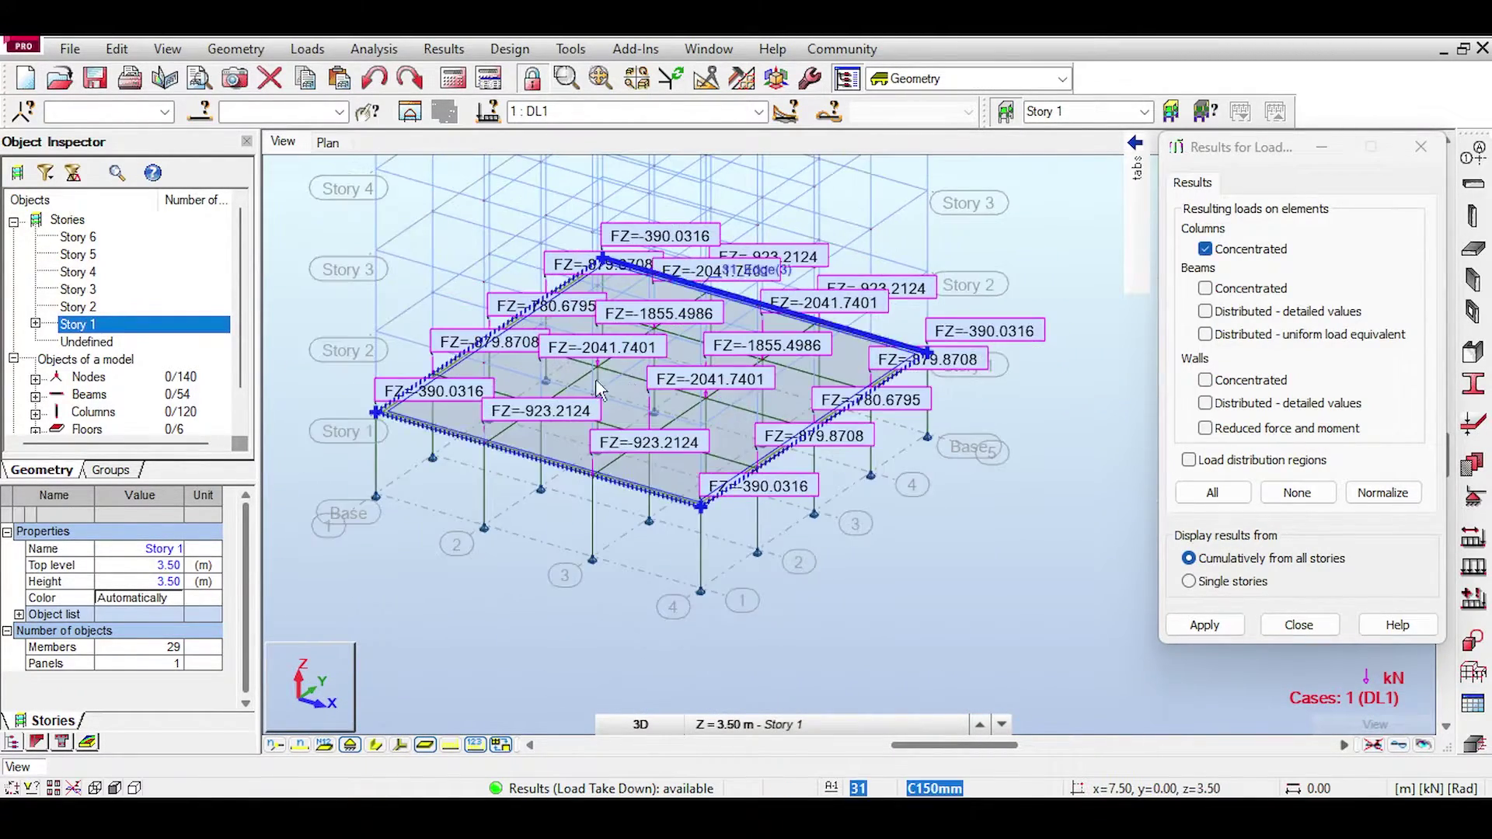
scroll(606, 369, "up", 2)
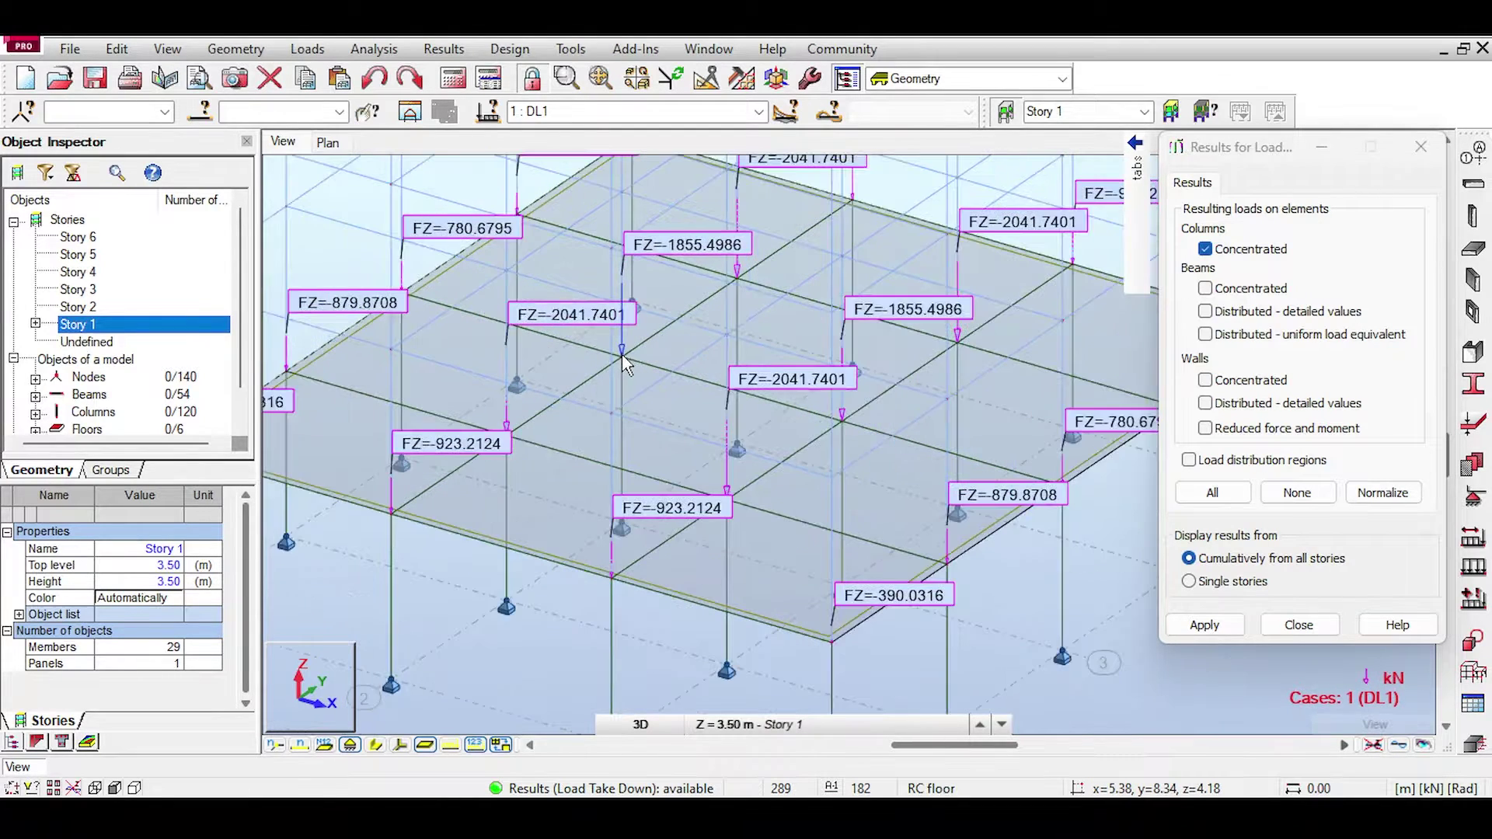
middle_click_drag(624, 365, 673, 404)
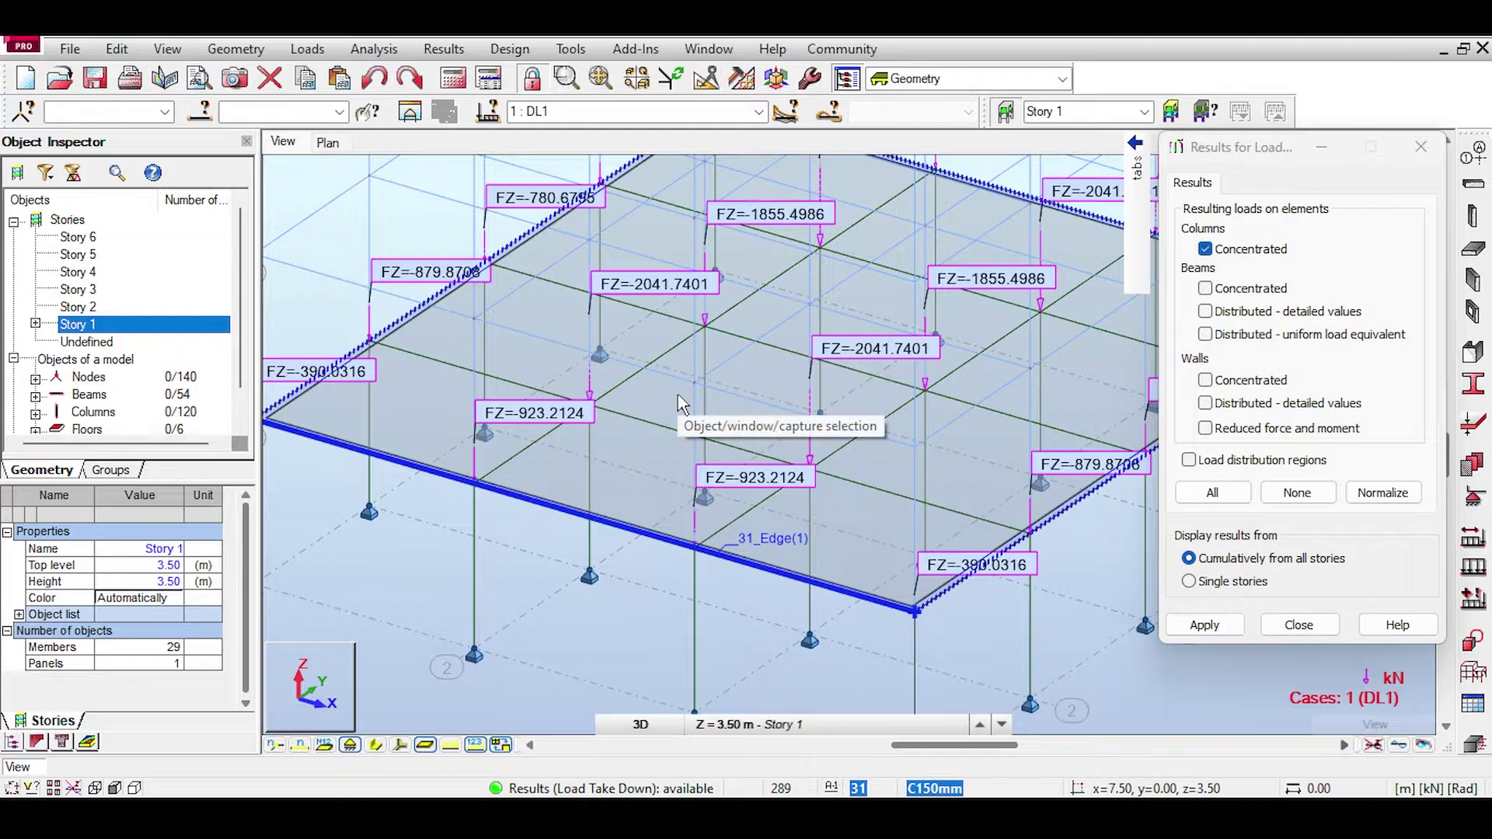
scroll(1032, 362, "down", 1)
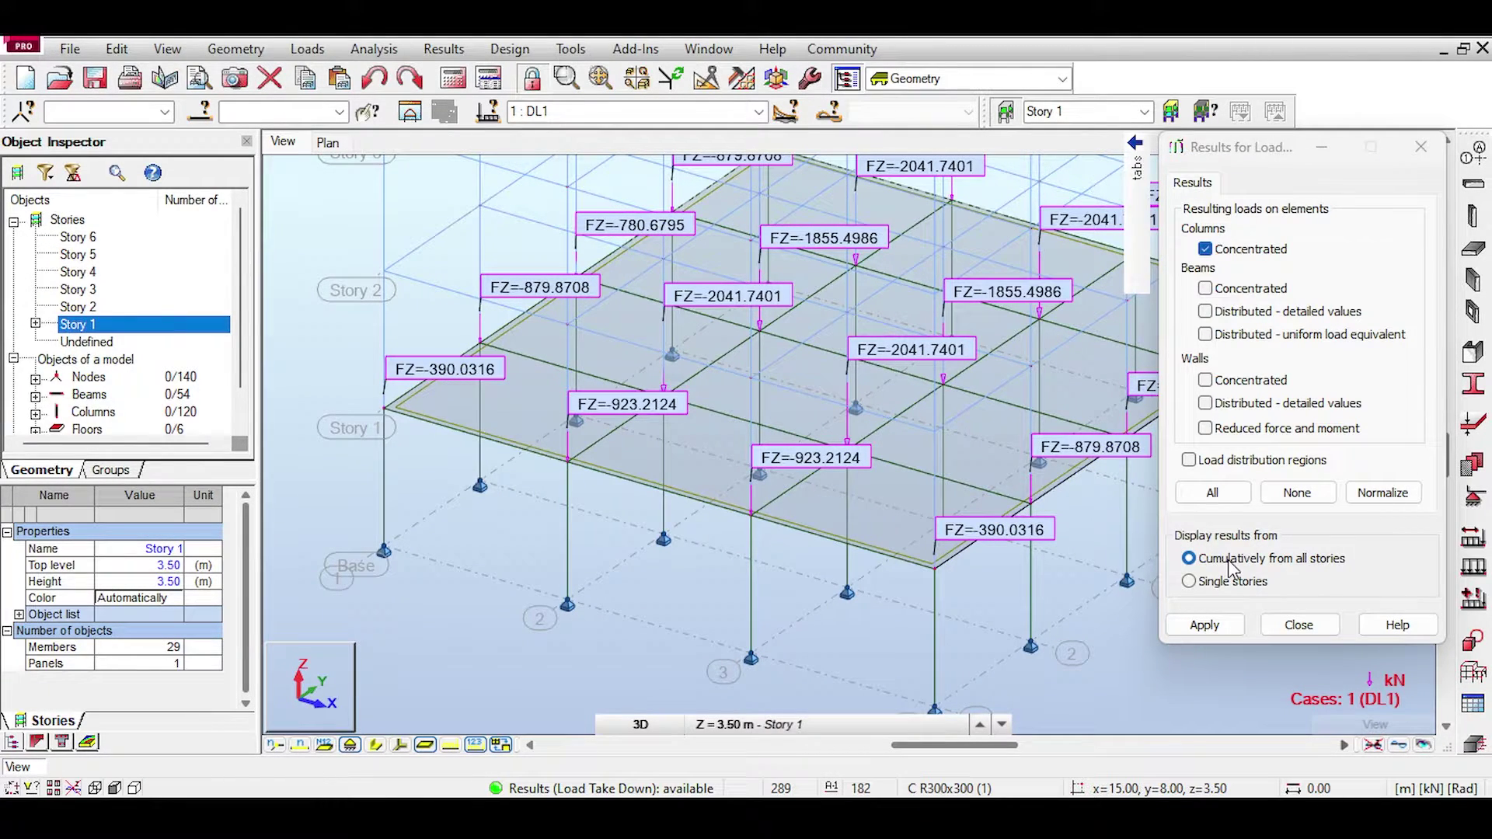
left_click(1216, 581)
left_click(1212, 623)
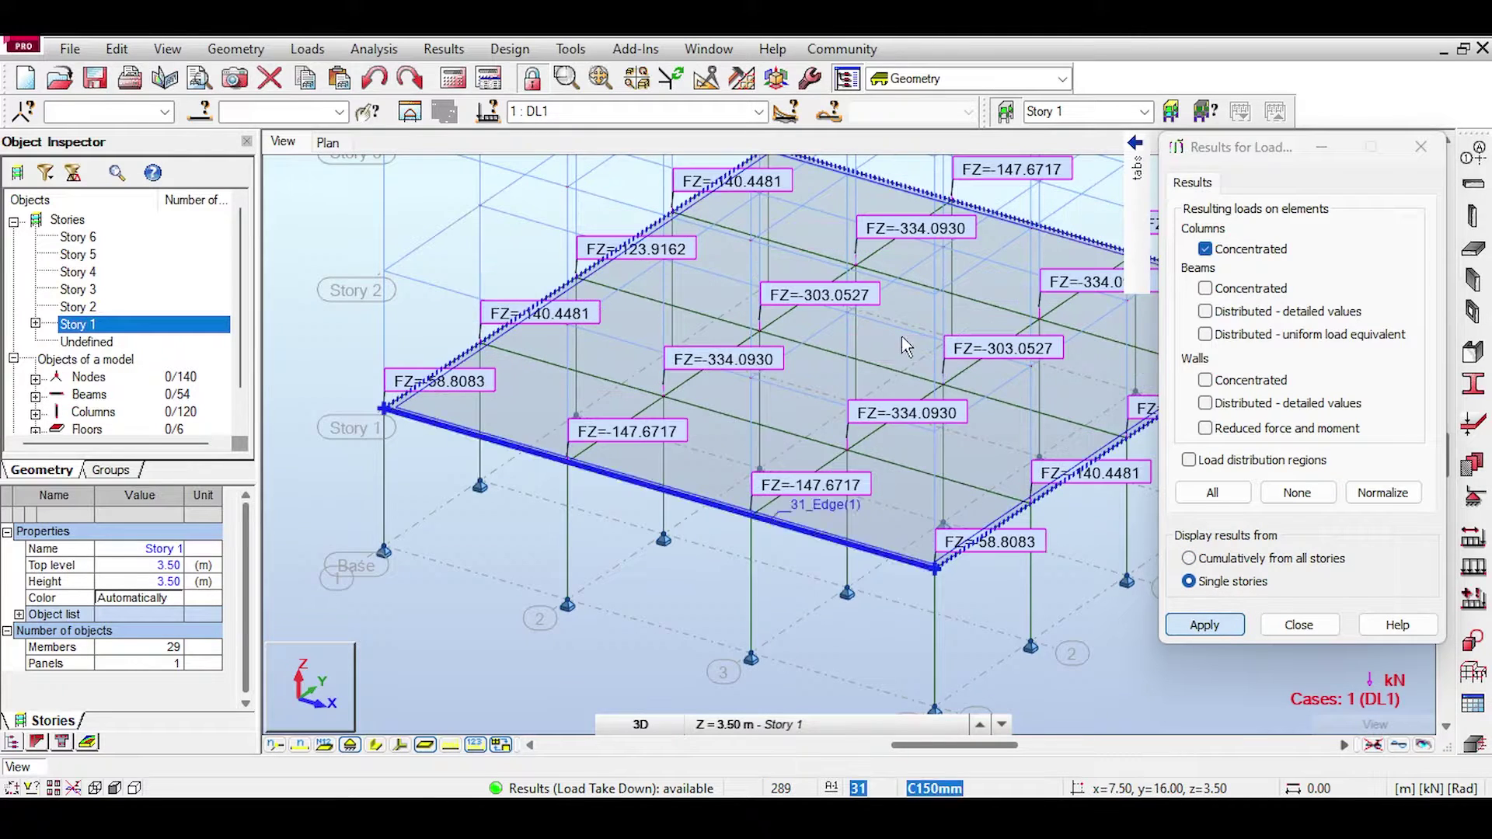
middle_click_drag(905, 346, 803, 346)
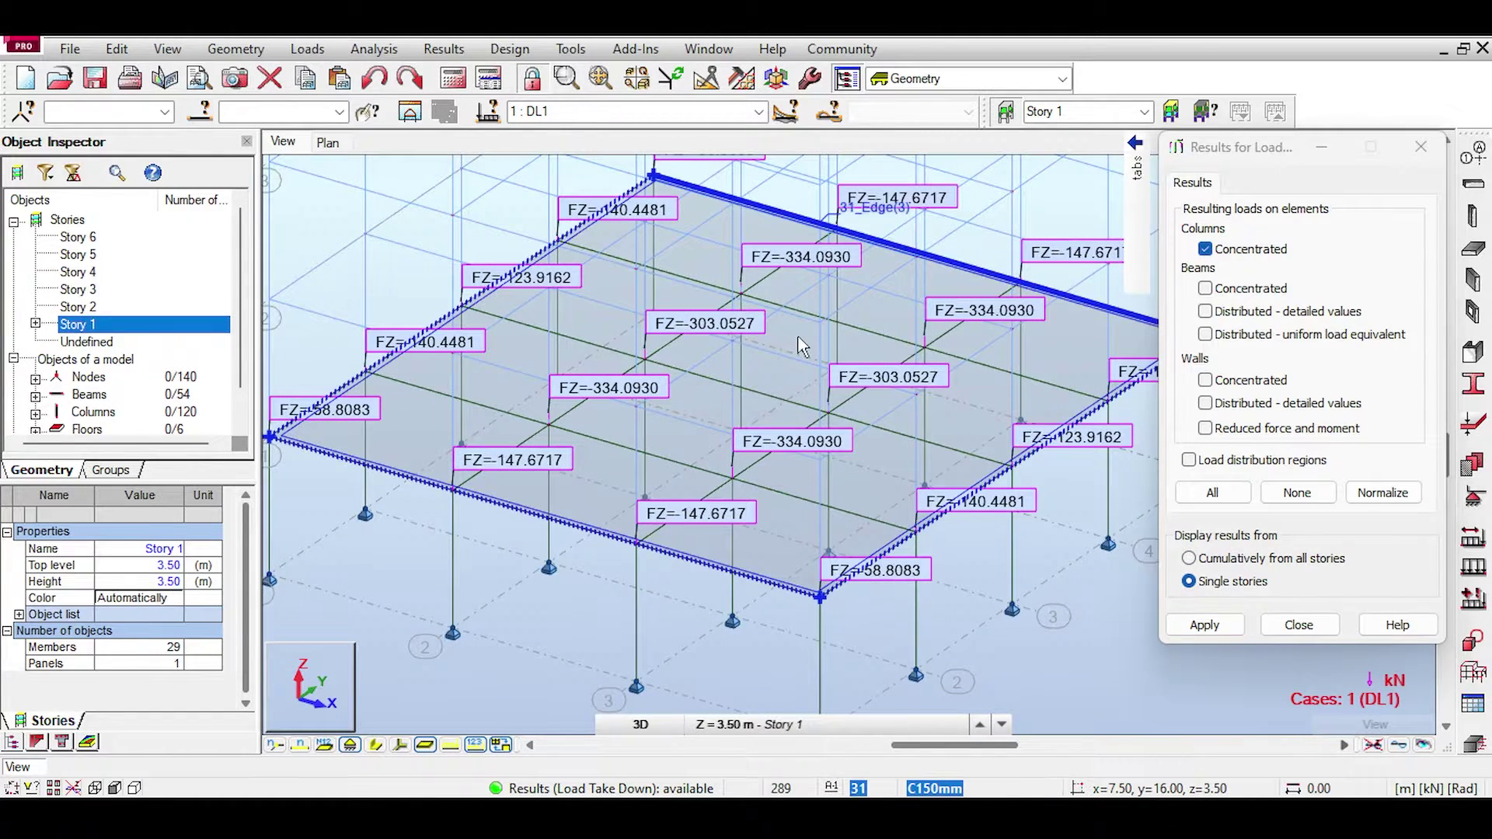
left_click(1259, 559)
left_click(1204, 625)
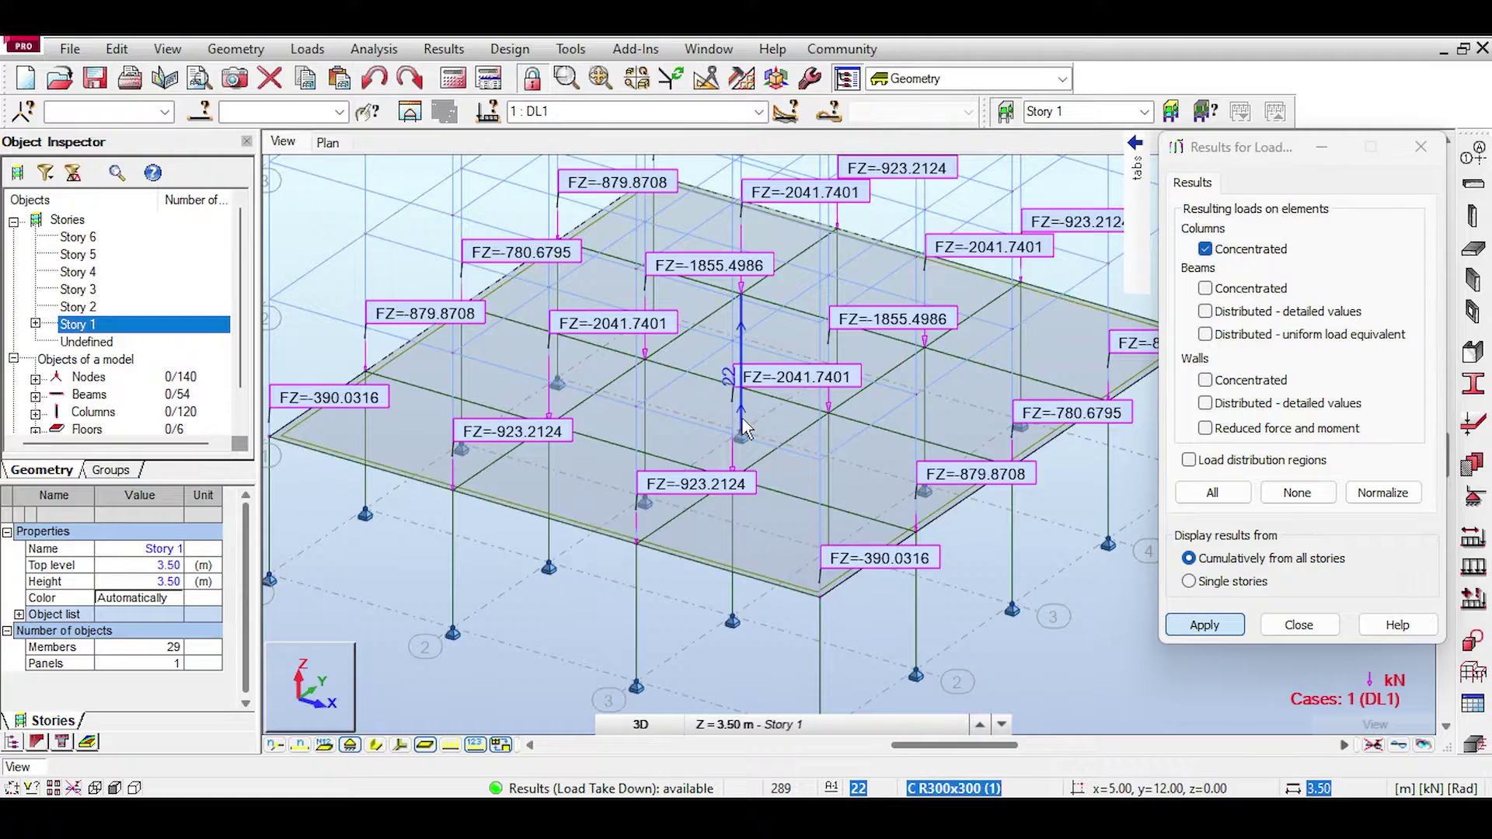
- Limit the view to Story 5 and show the load distribution regions on its slab
scroll(821, 408, "down", 2)
left_click(1131, 114)
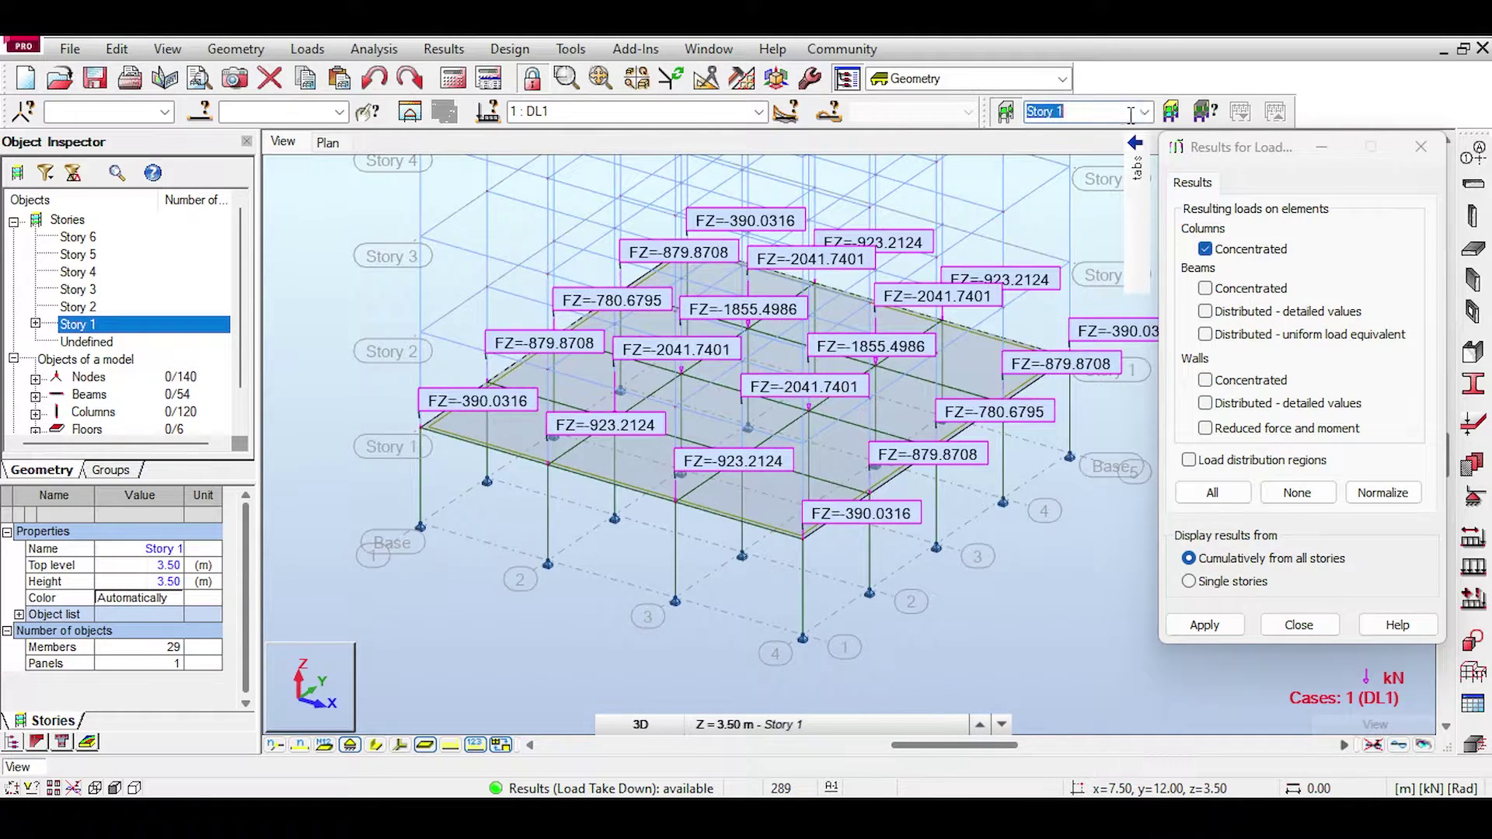
left_click(1144, 111)
left_click(1046, 187)
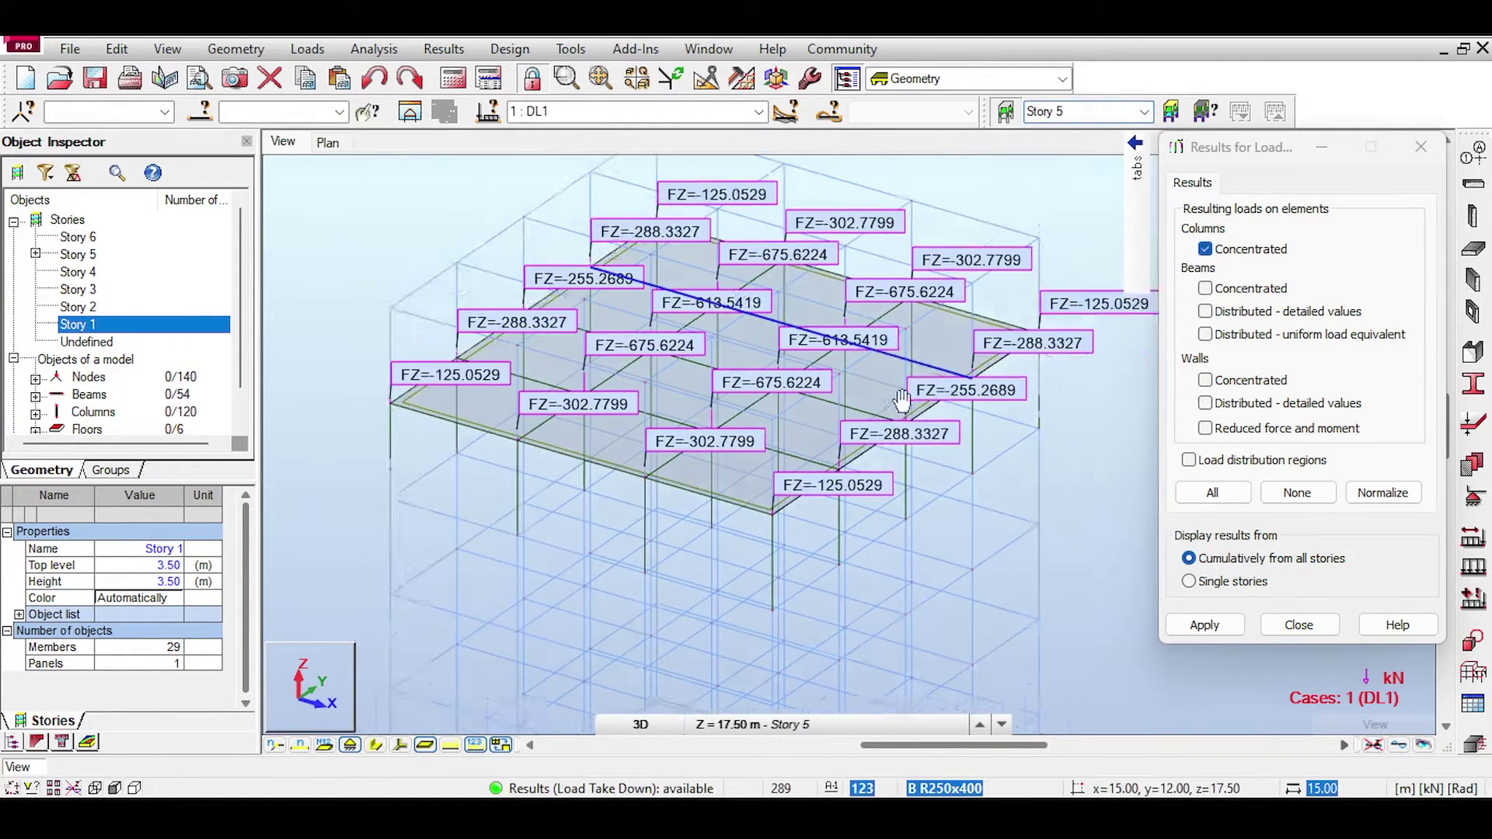
left_click(1252, 462)
left_click(1205, 625)
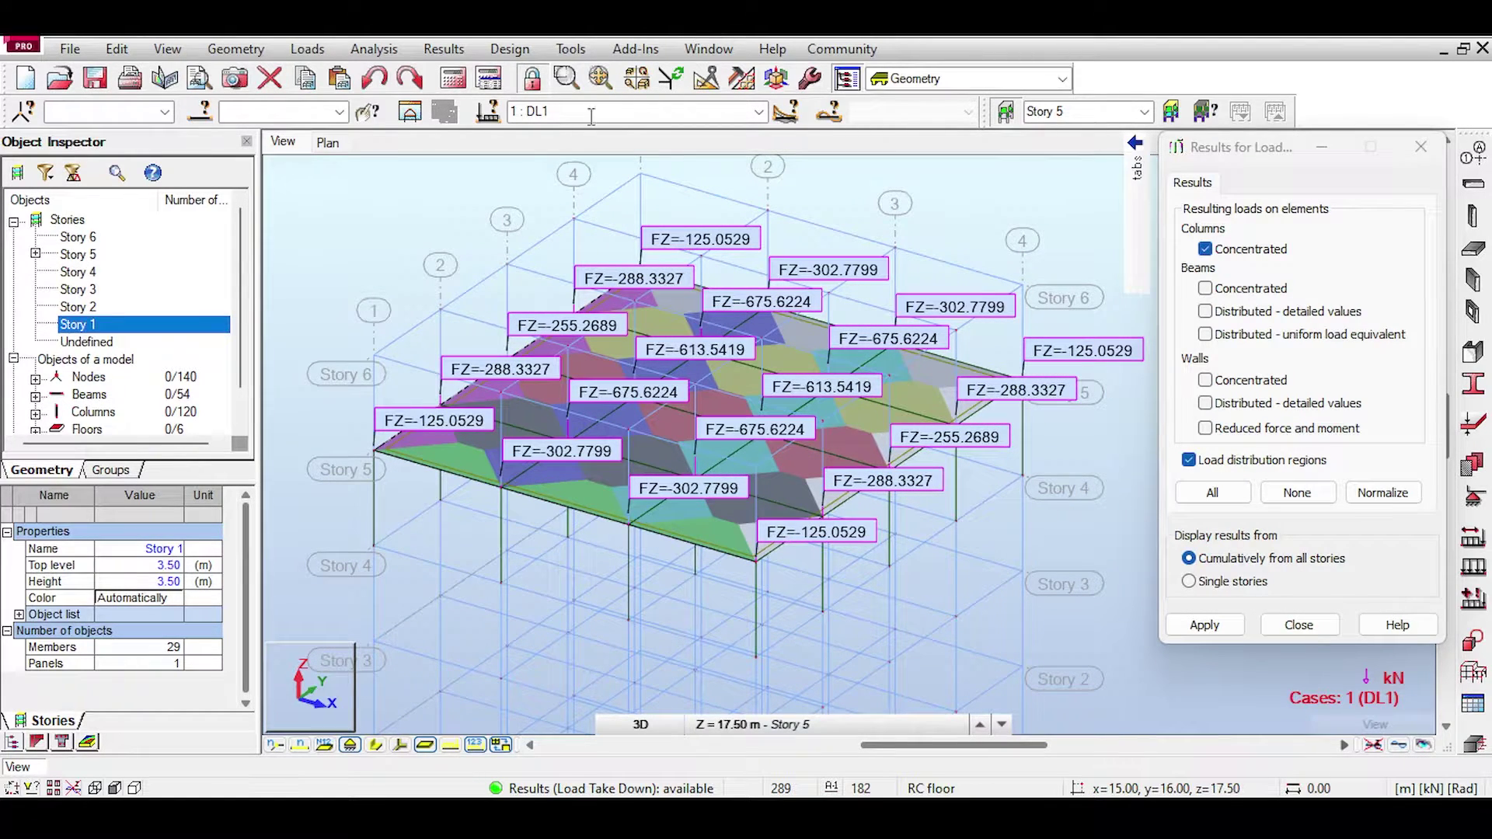
right_click(226, 204)
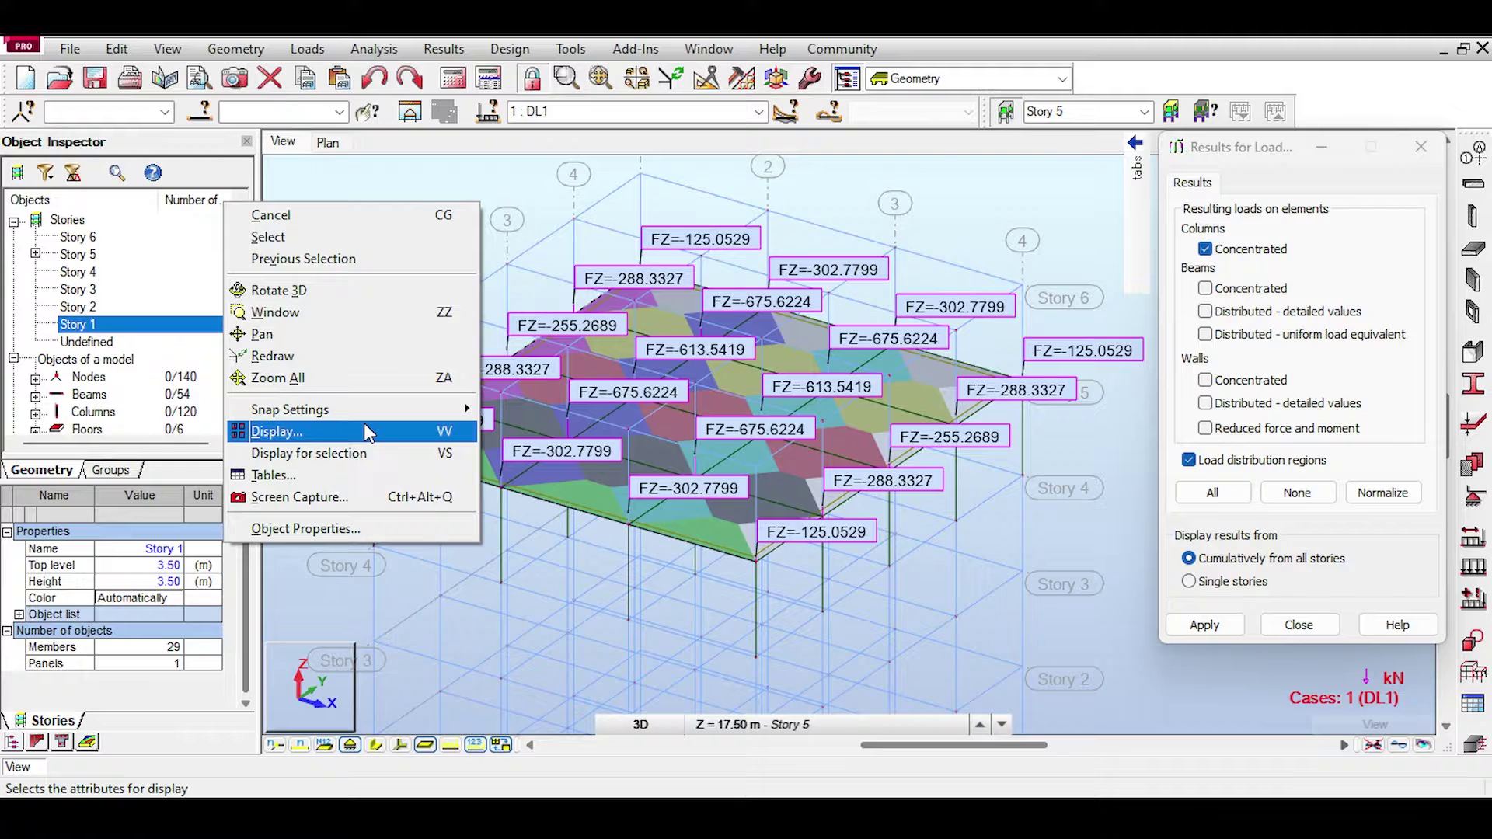
left_click(363, 431)
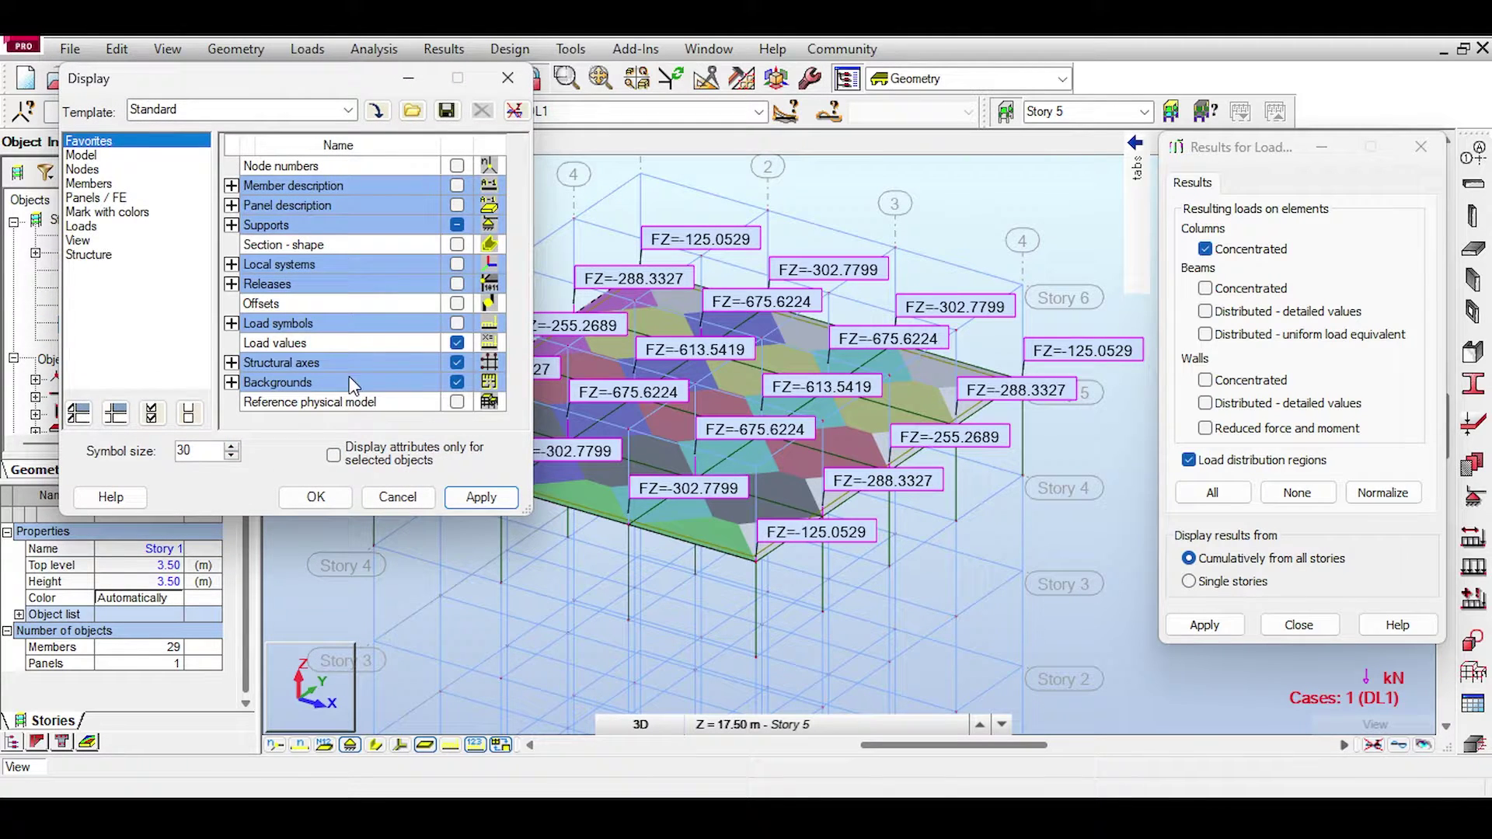
left_click(397, 497)
middle_click_drag(584, 231, 571, 247)
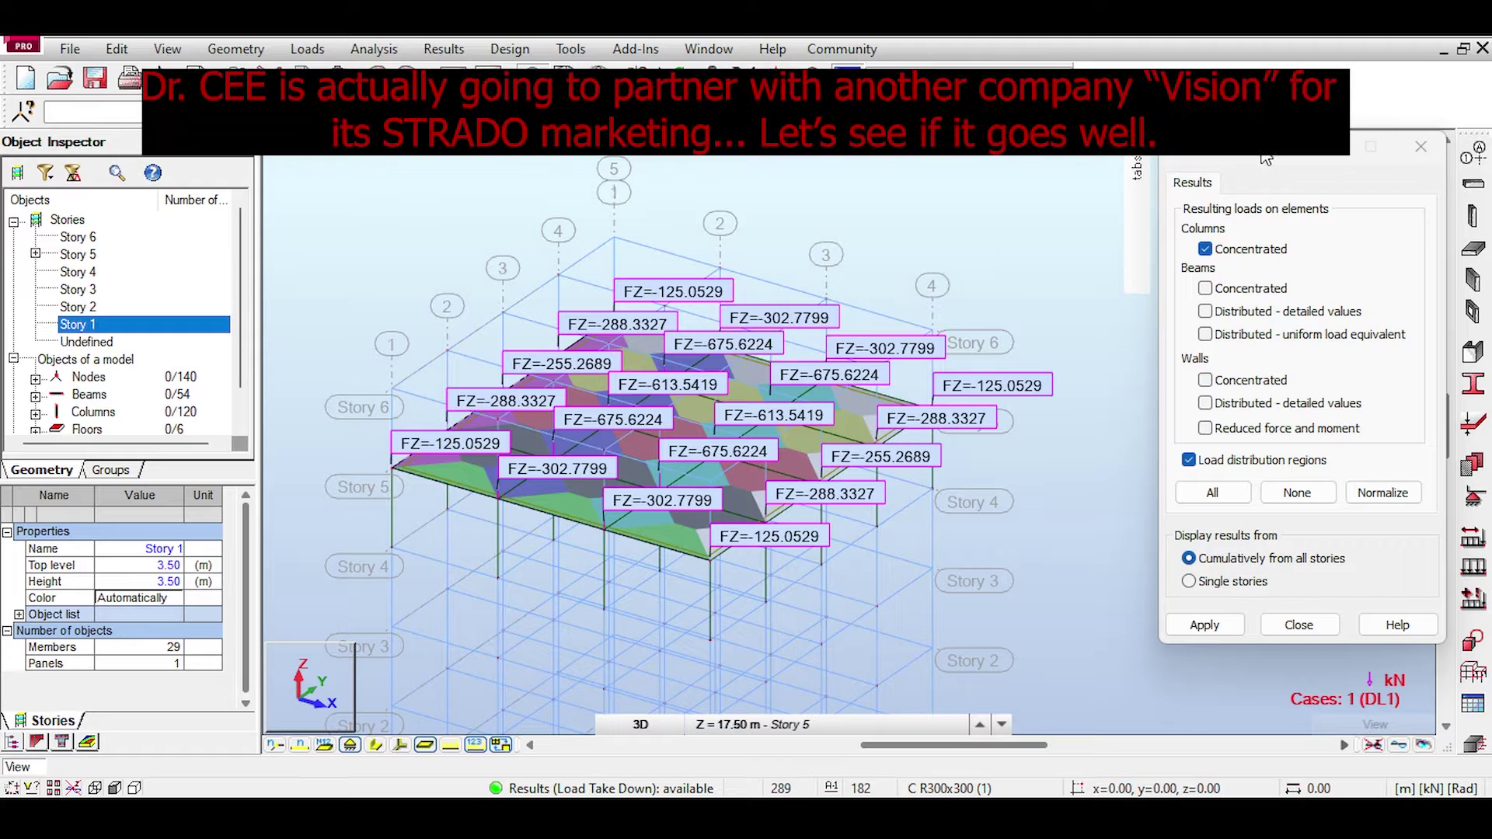
- Display the concentrated beam loads on Story 5 in place of the concentrated column loads
mouse_move(1135, 157)
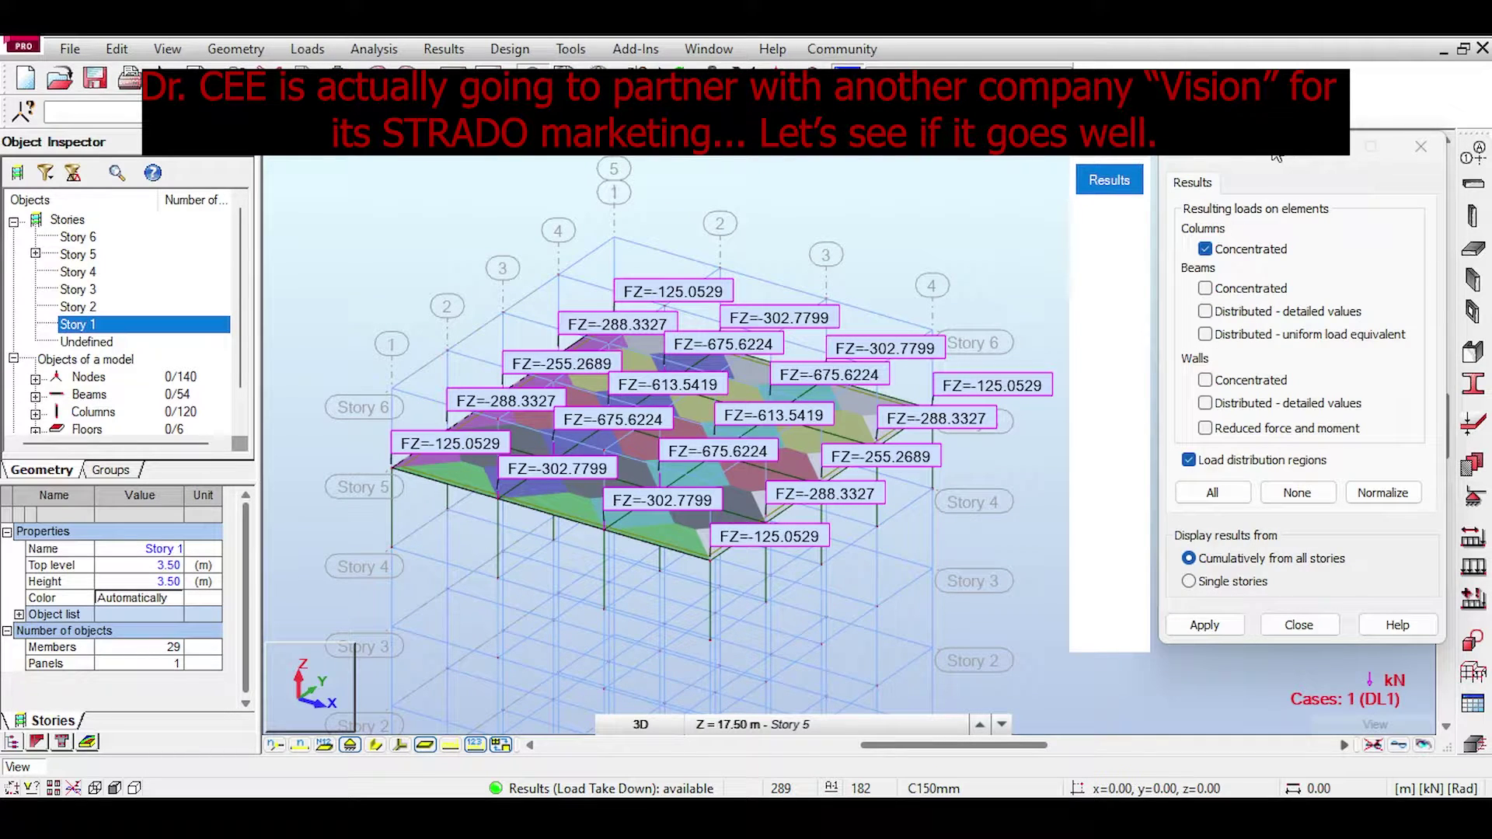
left_click_drag(1276, 155, 1296, 117)
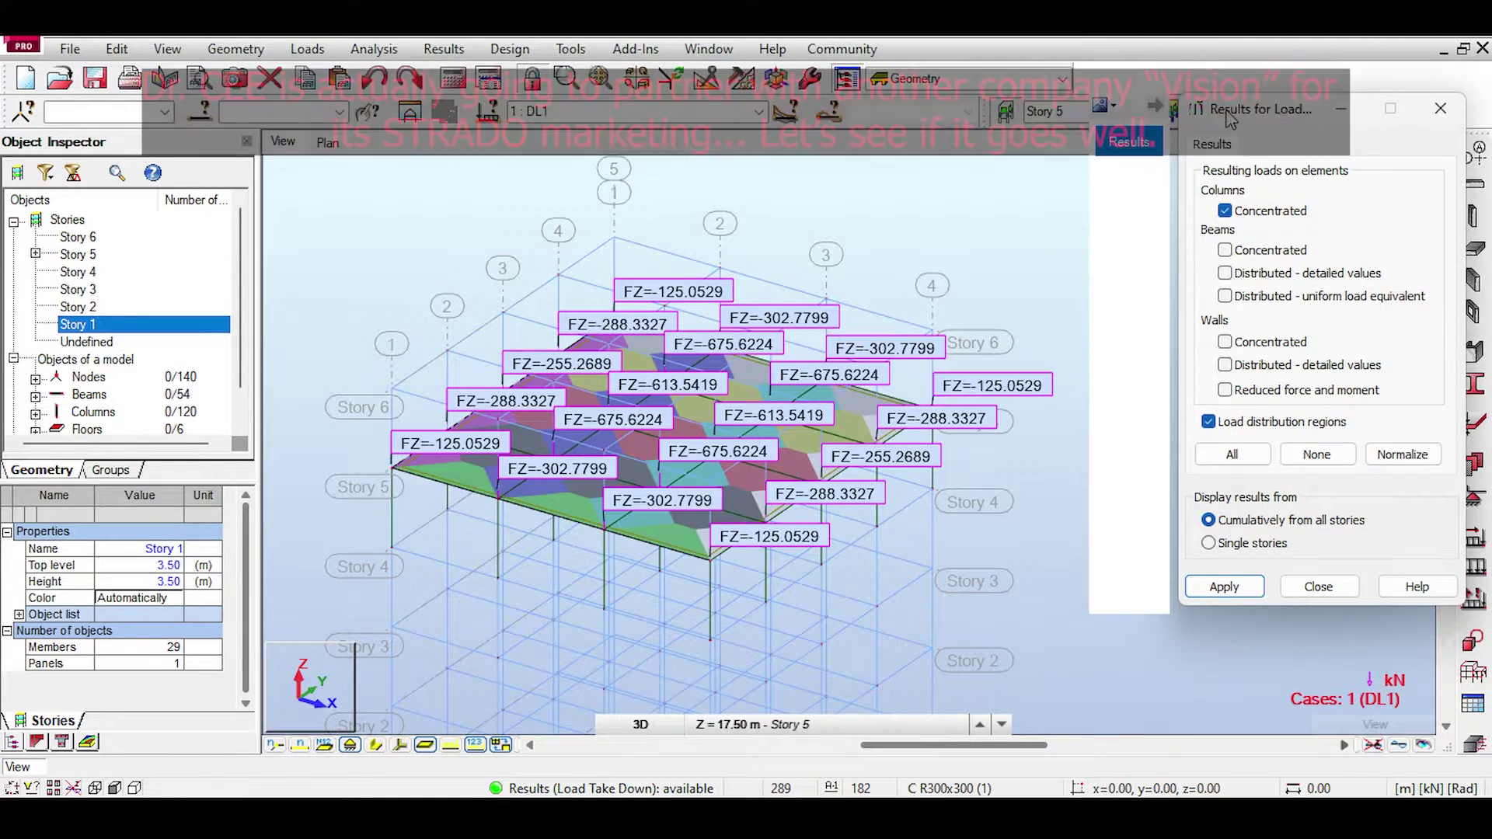
left_click(1227, 250)
left_click(1224, 587)
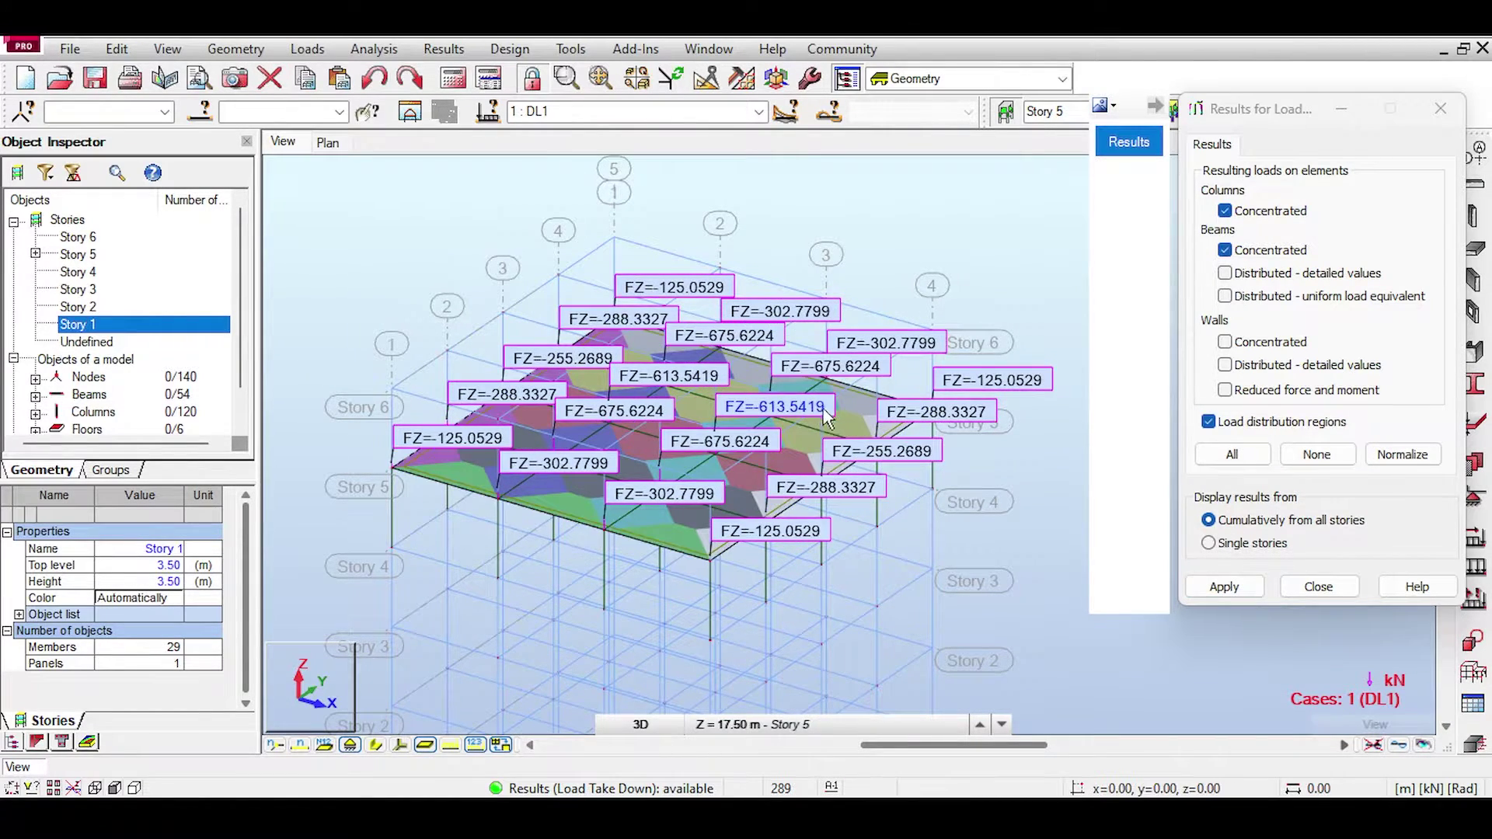
scroll(828, 417, "up", 3)
left_click(1225, 211)
left_click(1224, 587)
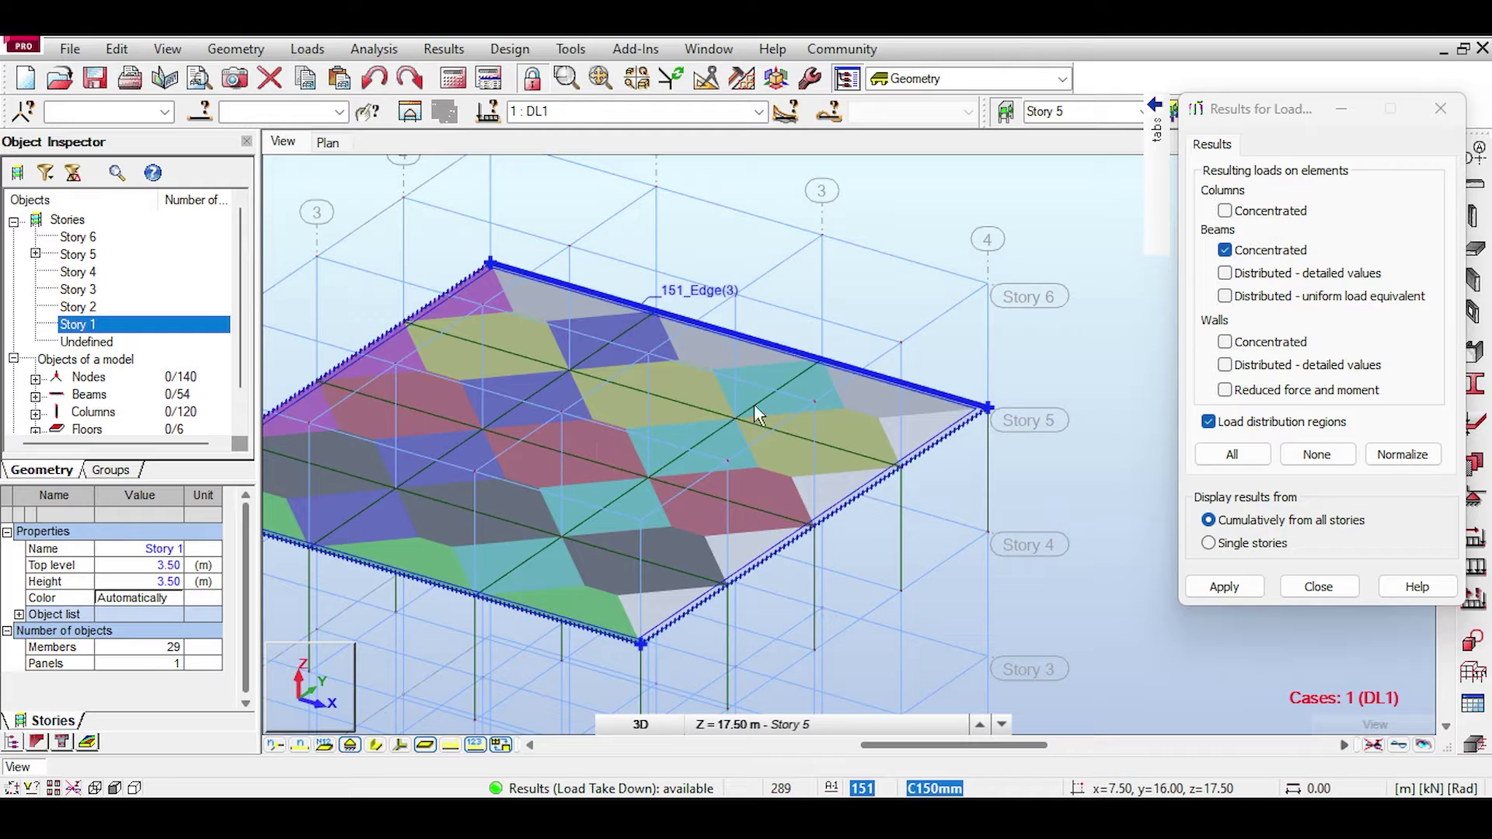
- Replace the concentrated beam loads on Story 5 with the distributed beam loads in detailed values
left_click(1226, 250)
left_click(1226, 273)
left_click(1205, 589)
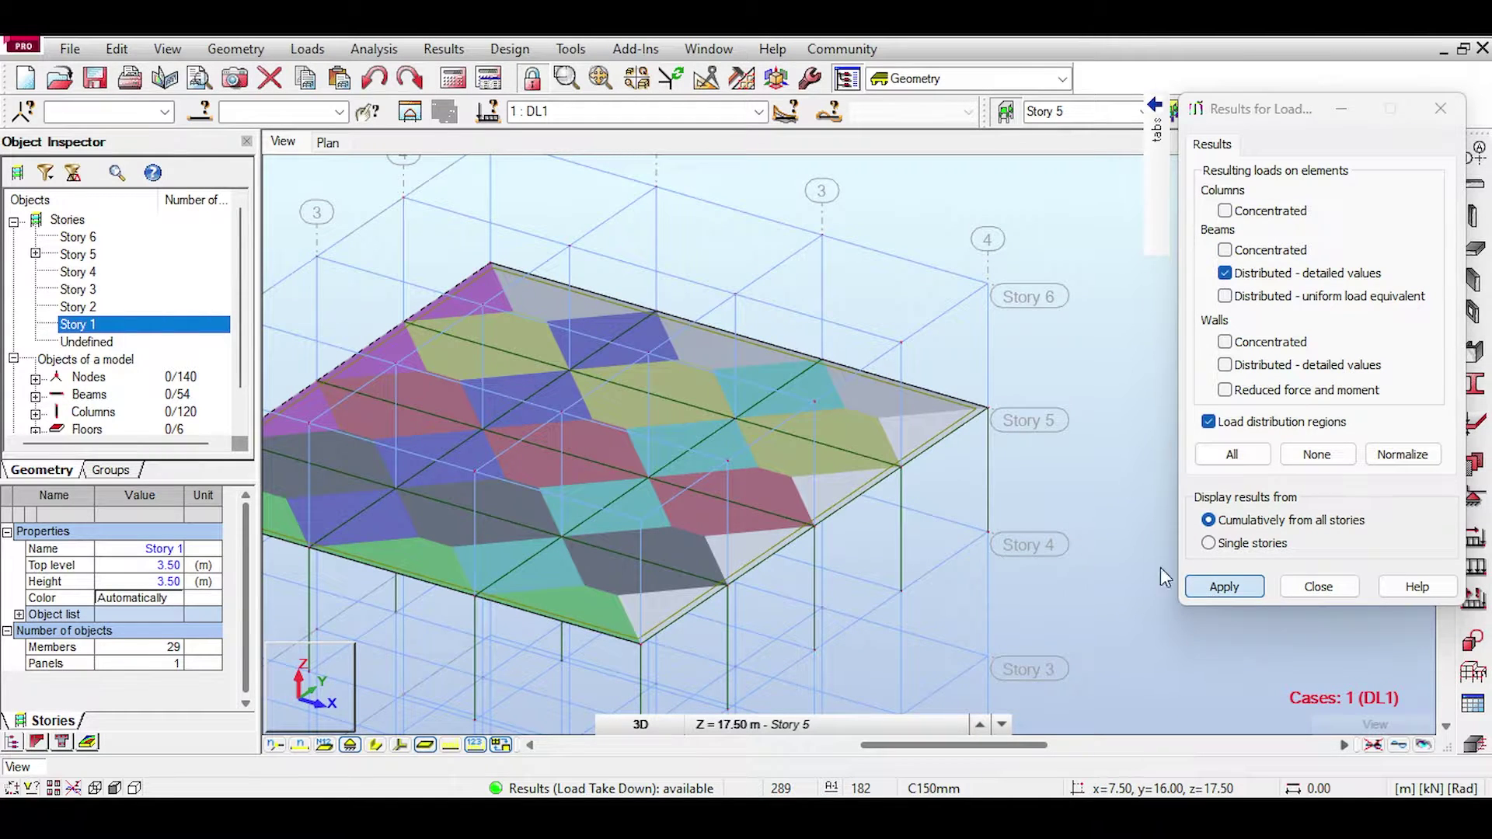
middle_click_drag(673, 288, 853, 301)
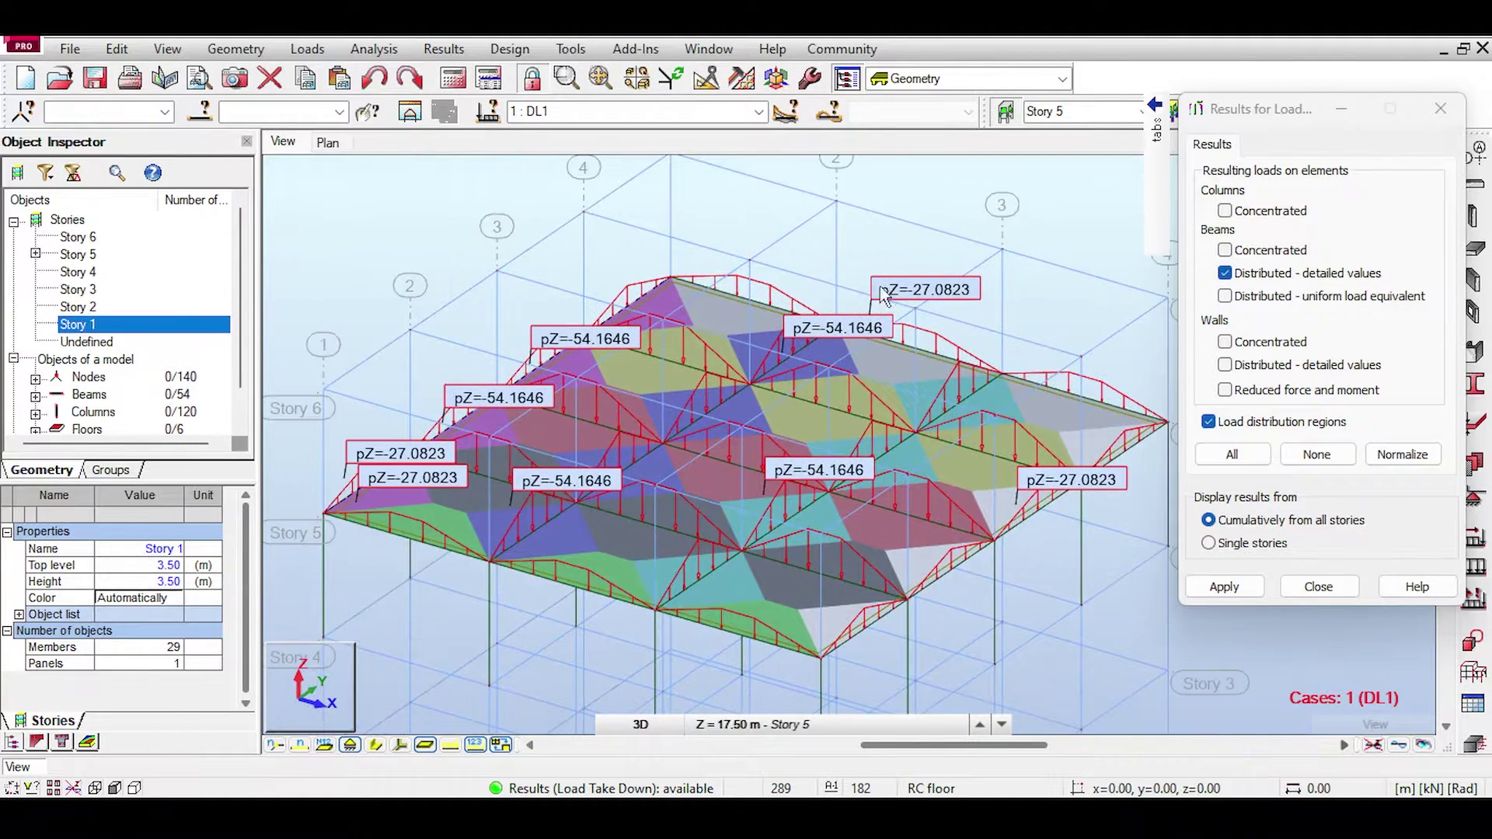
- Check the load display attributes for load values and load distribution regions and apply them
right_click(431, 217)
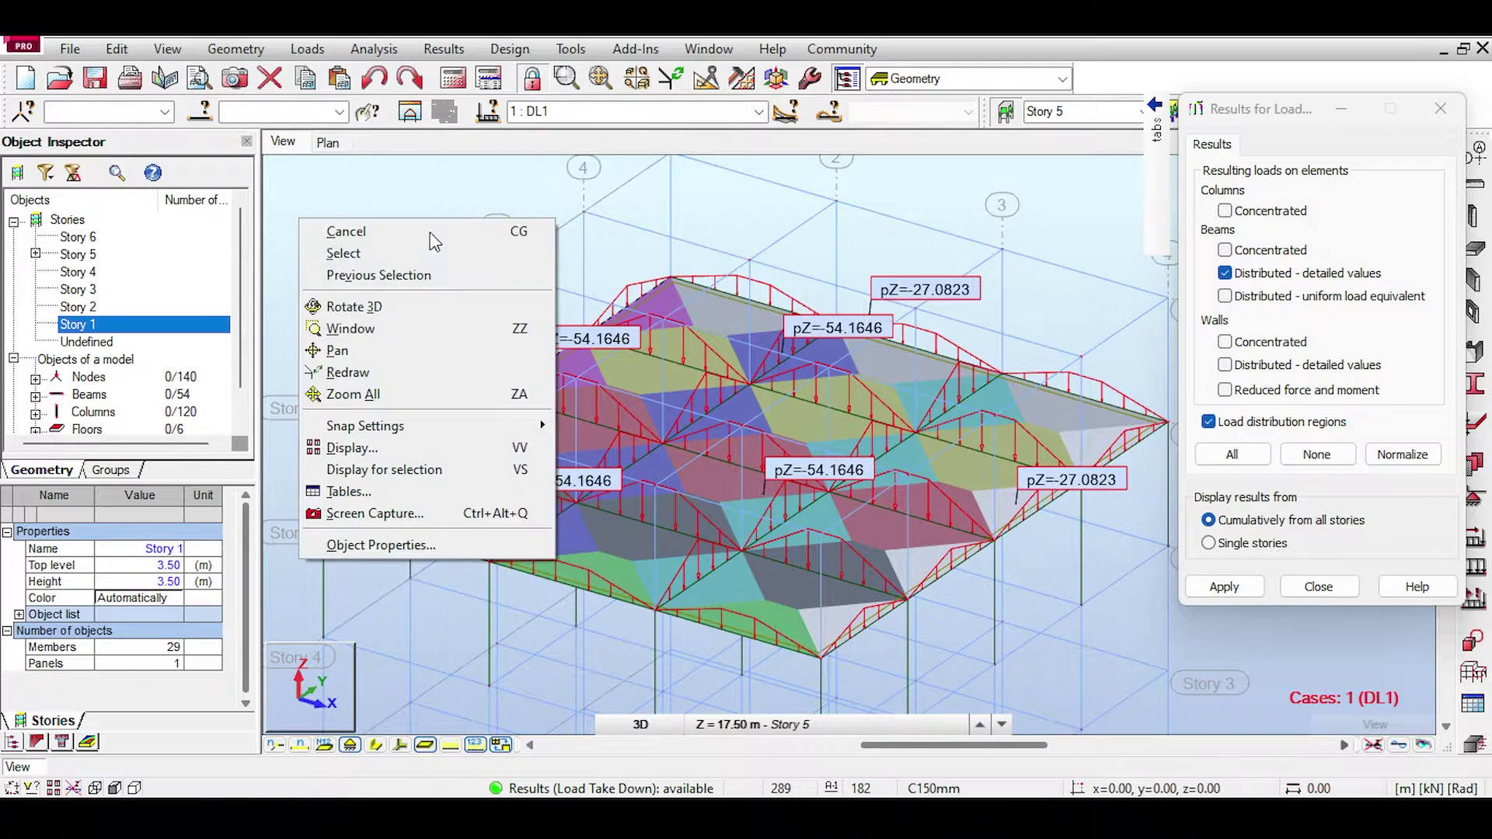
left_click(413, 450)
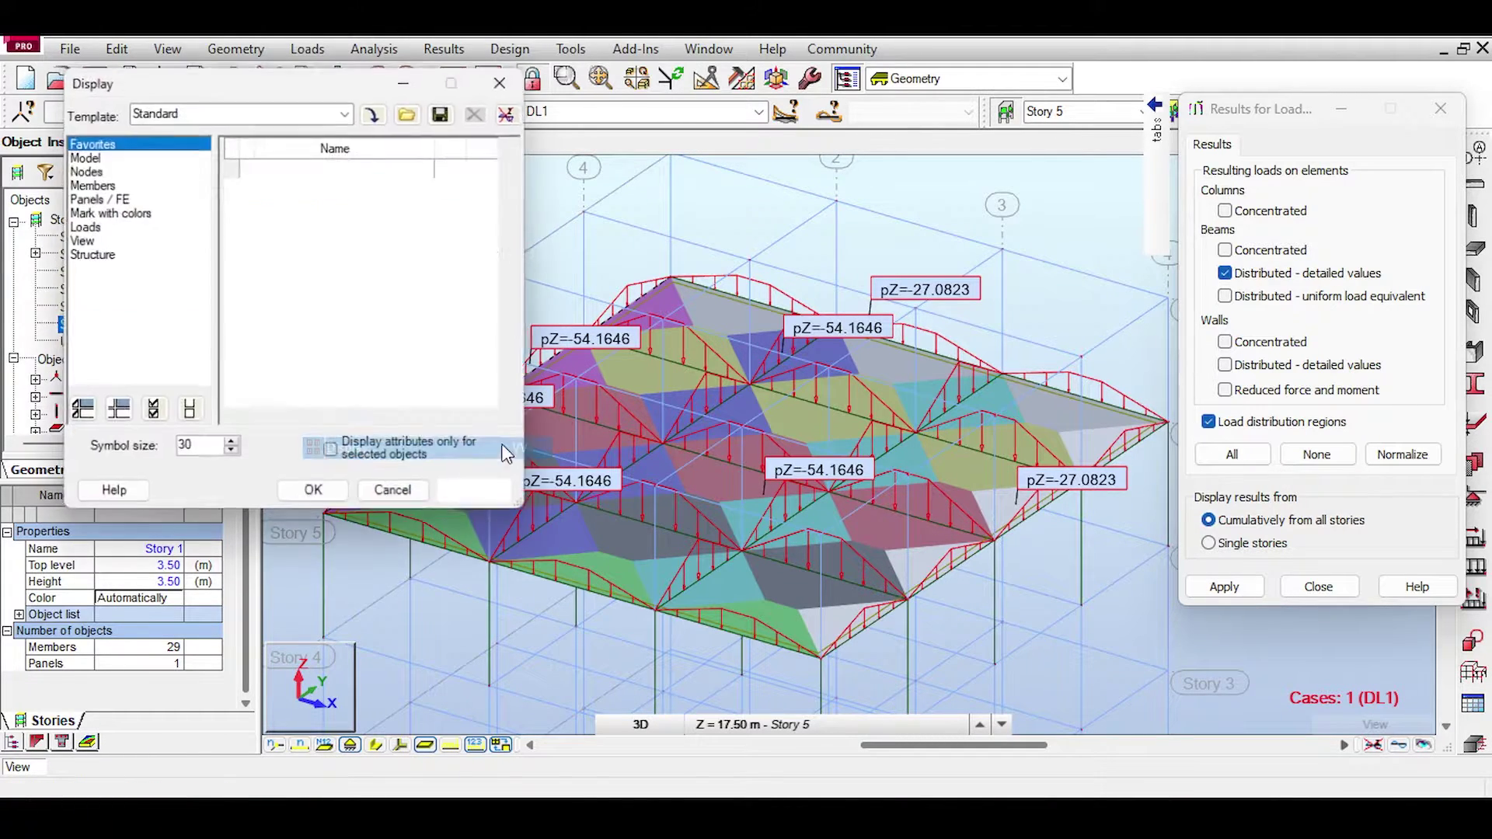
left_click(82, 226)
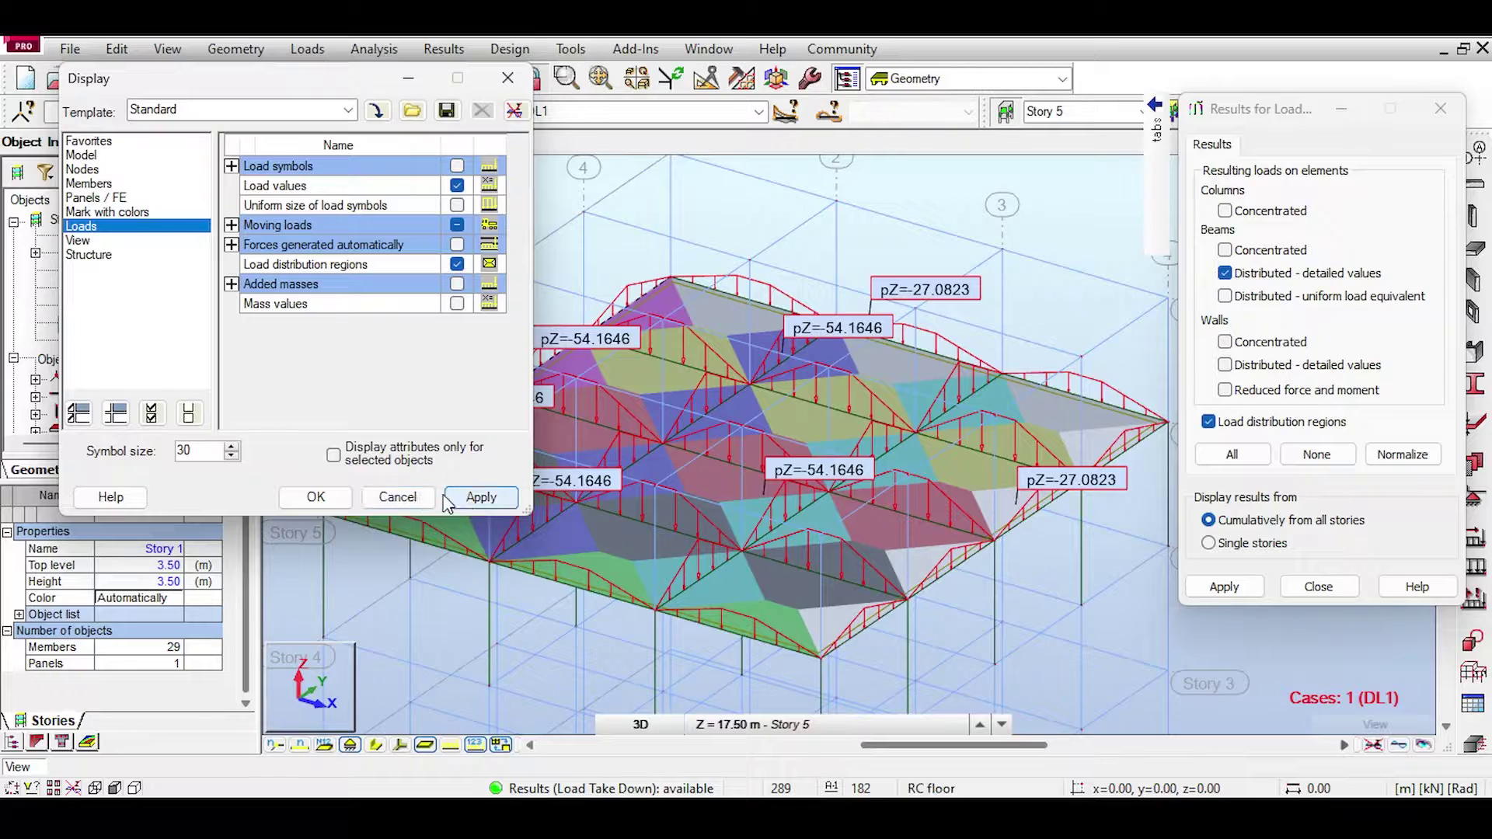
left_click(479, 497)
- Remove the detailed distributed beam loads from the Story 5 display, keeping the load distribution regions enabled
left_click(1256, 276)
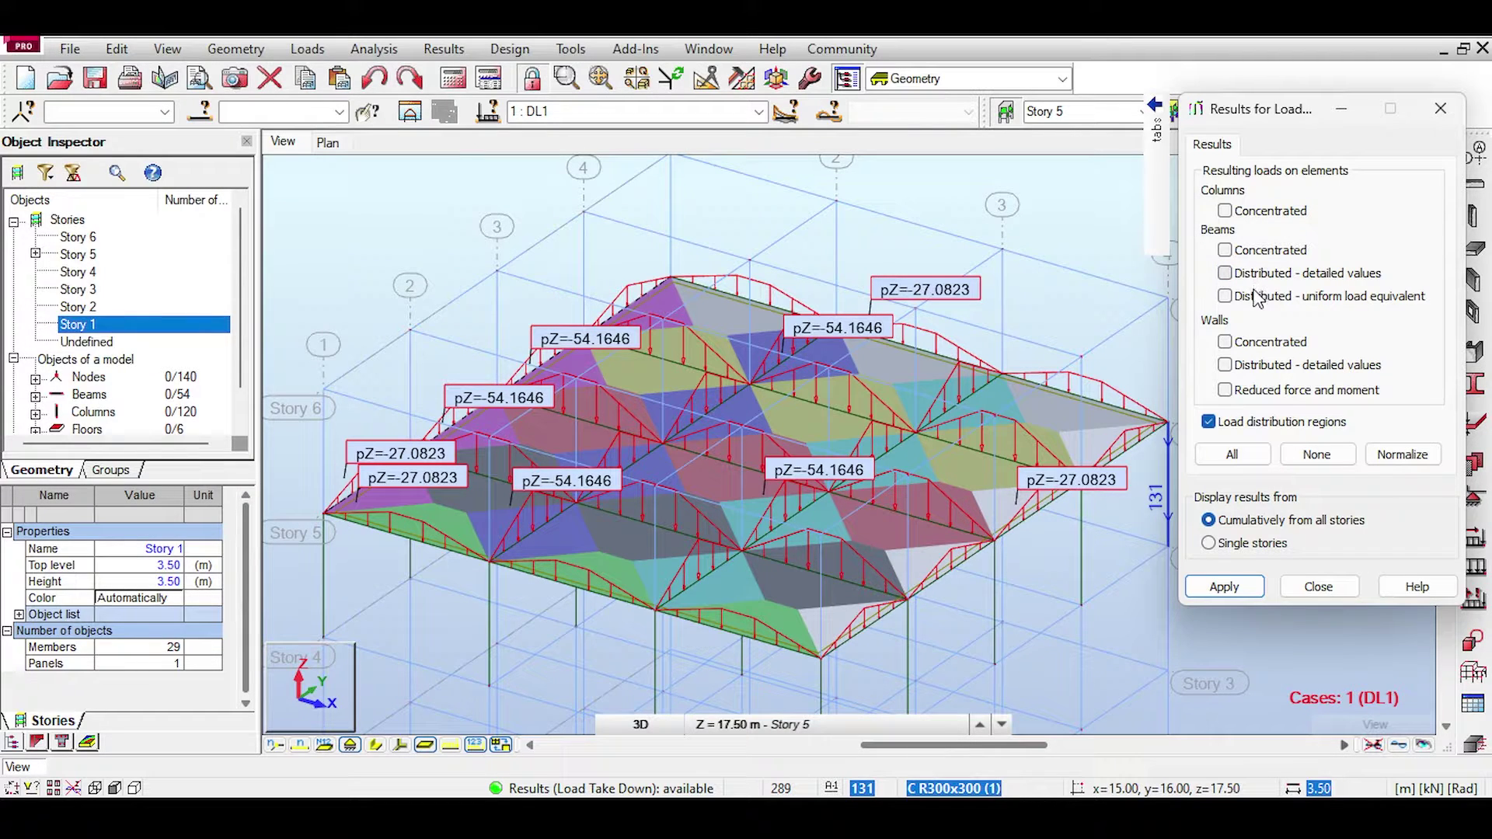
left_click(1230, 347)
left_click(1232, 365)
left_click(1228, 367)
left_click(1224, 586)
scroll(778, 350, "down", 3)
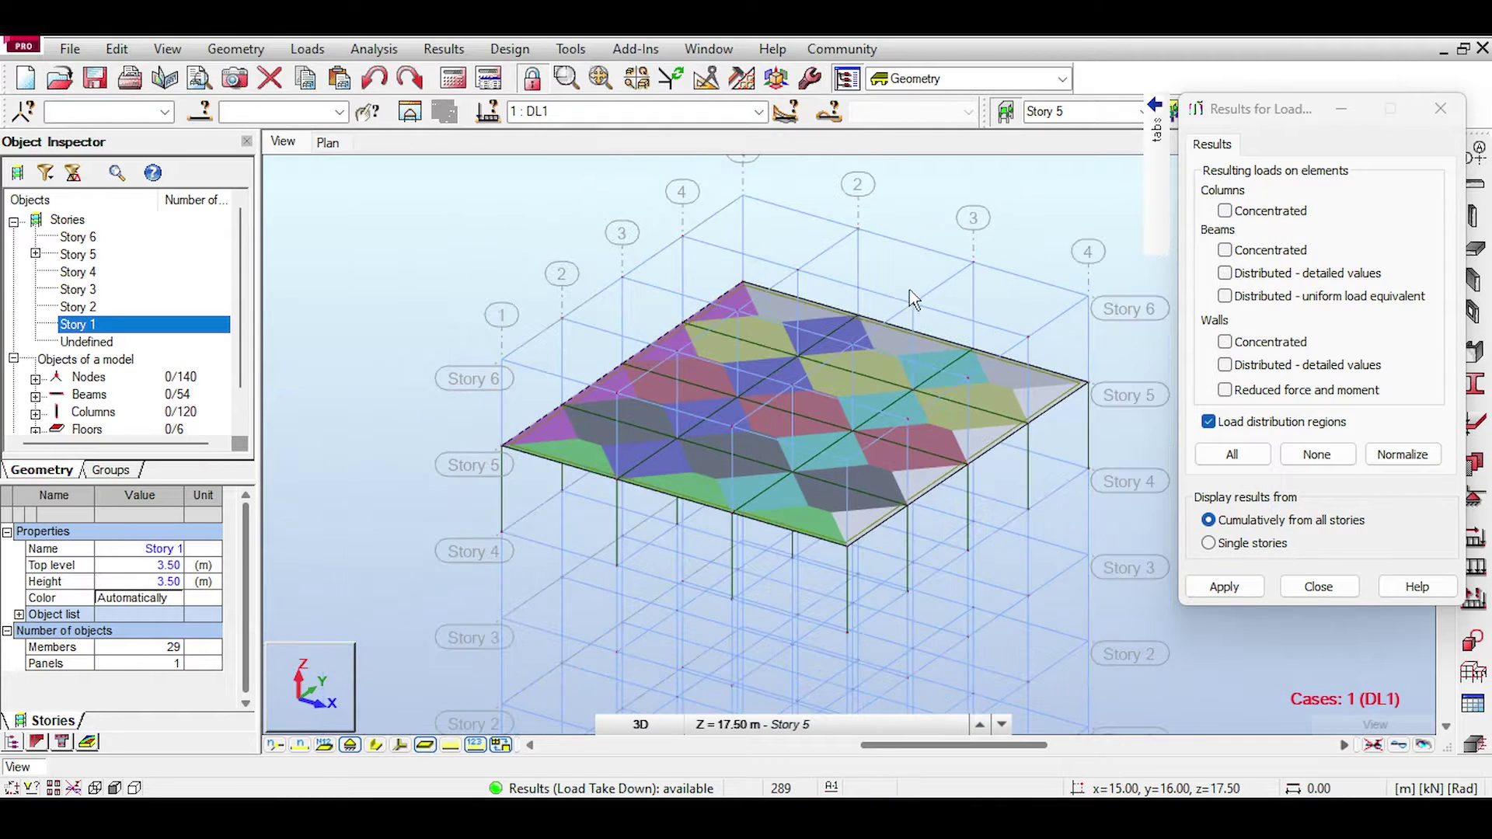
middle_click_drag(777, 349, 827, 238, "shift")
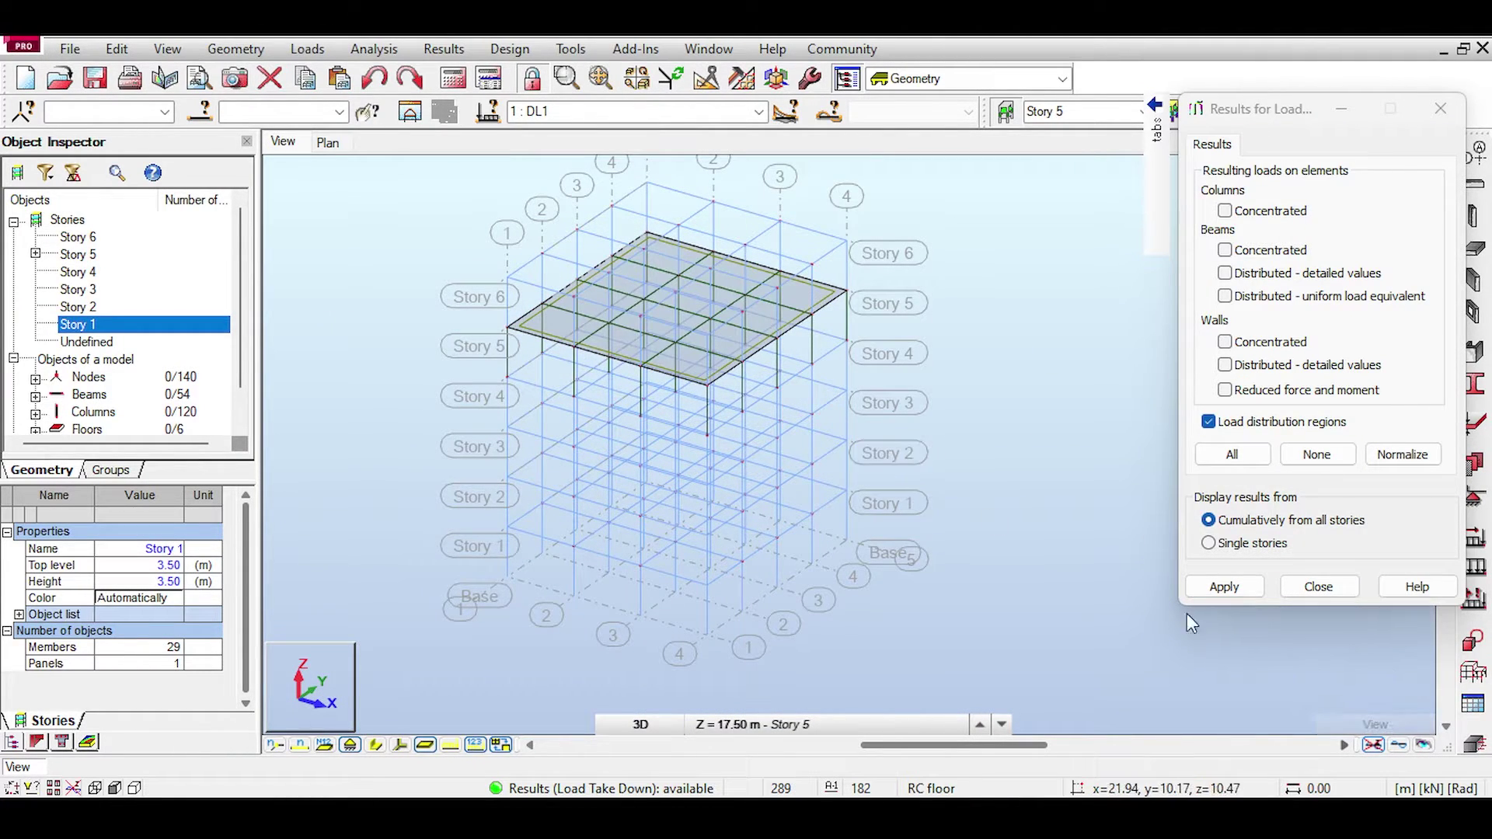
- Show all six stories of the model and limit the view to Story 1
left_click(1009, 114)
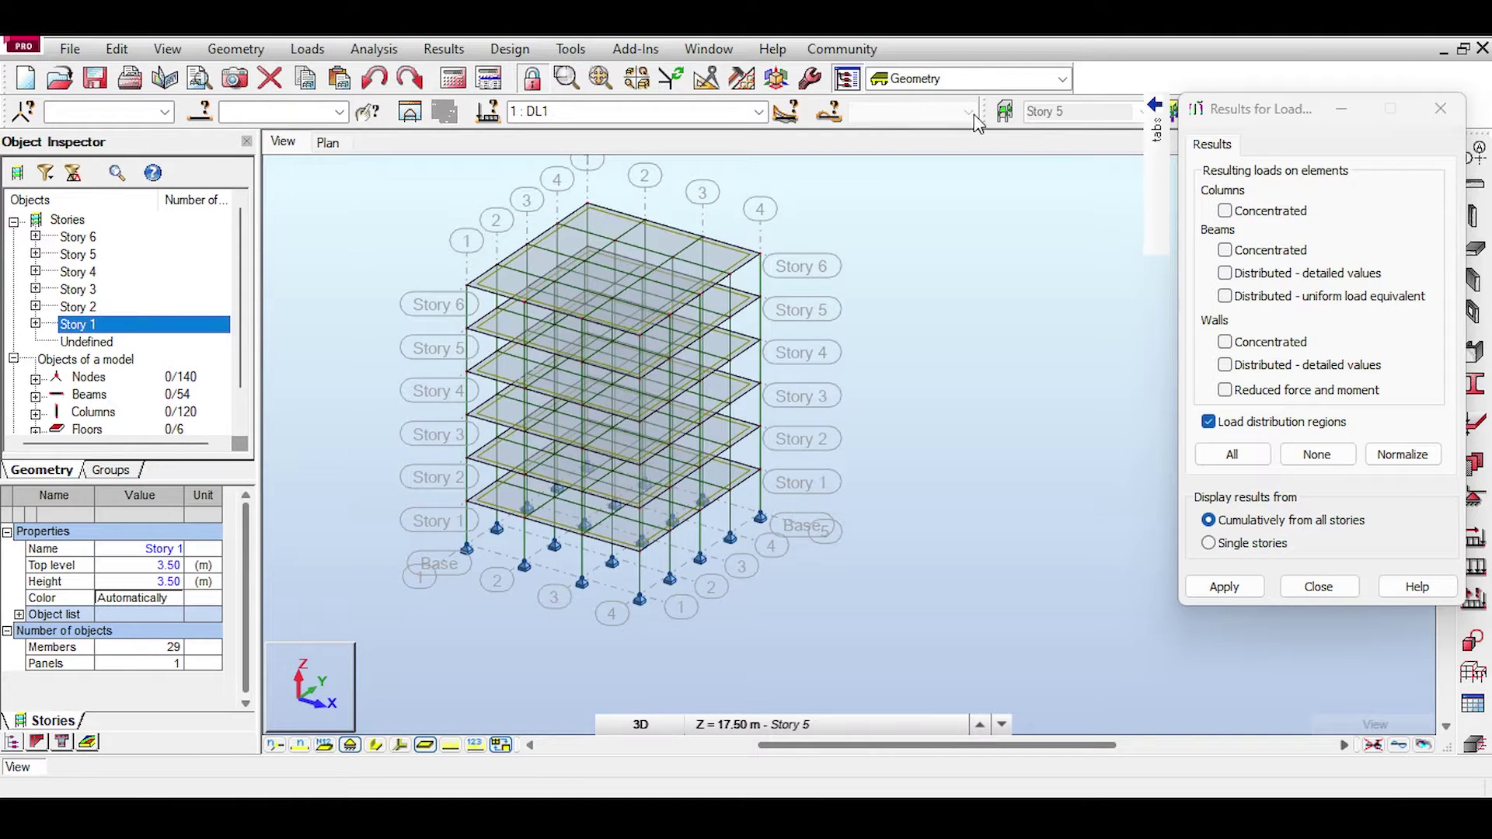
left_click(1010, 110)
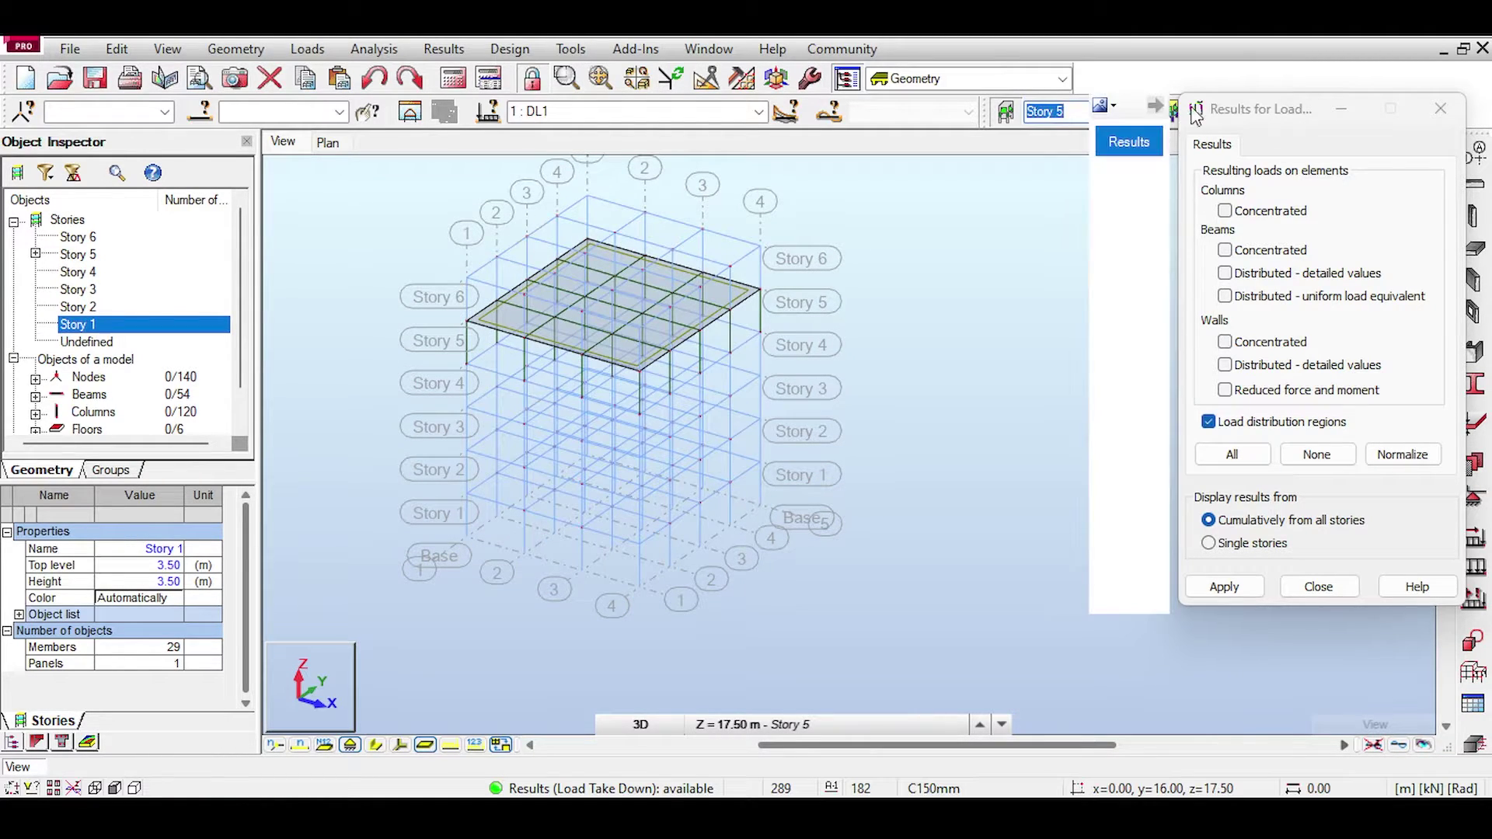
left_click_drag(1216, 110, 1300, 214)
left_click(1142, 111)
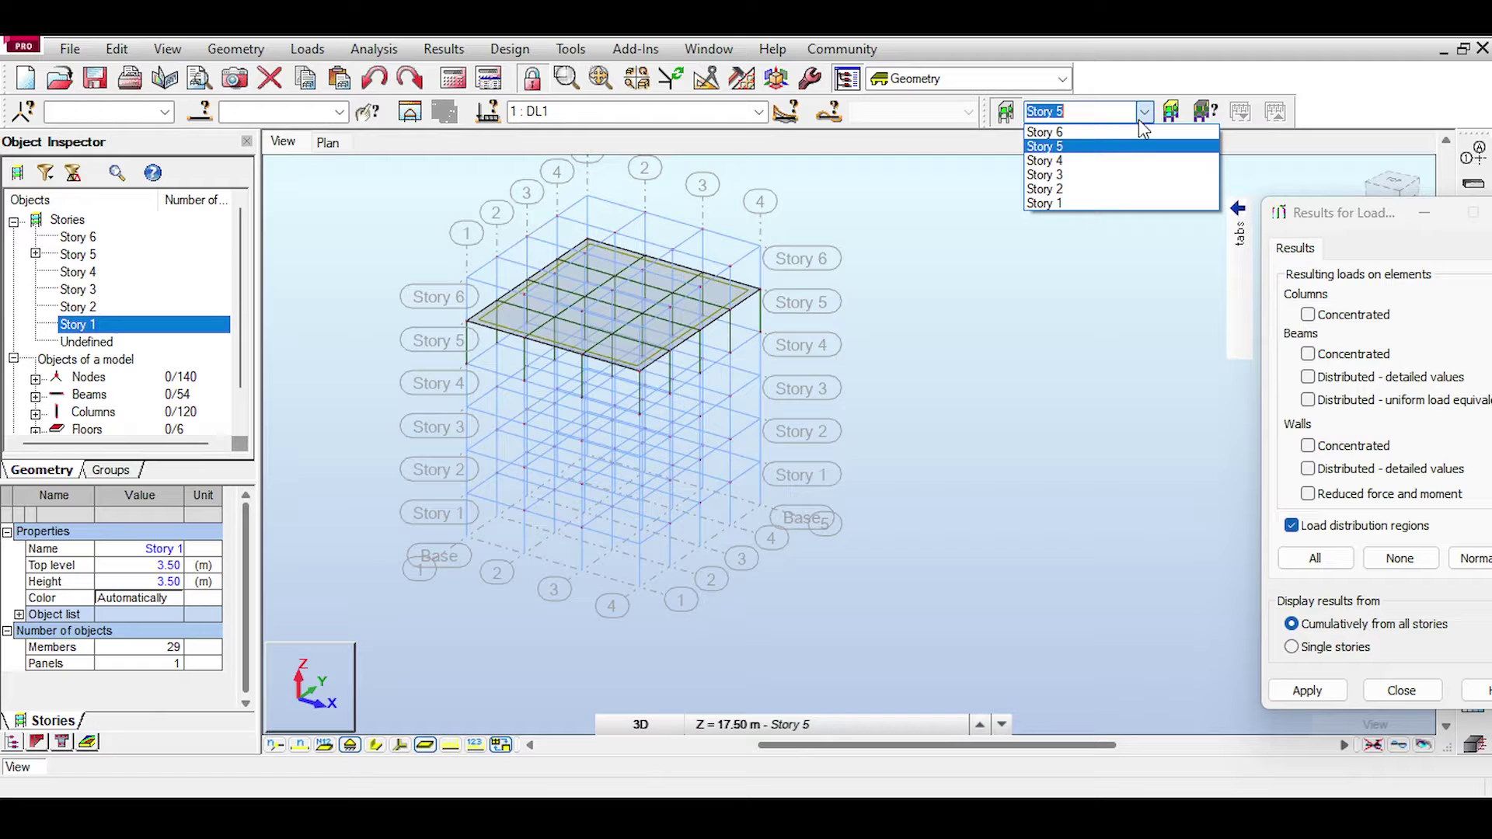
left_click(1095, 201)
- Display the concentrated column loads together with the load distribution regions on Story 1
left_click_drag(1306, 239, 1068, 74)
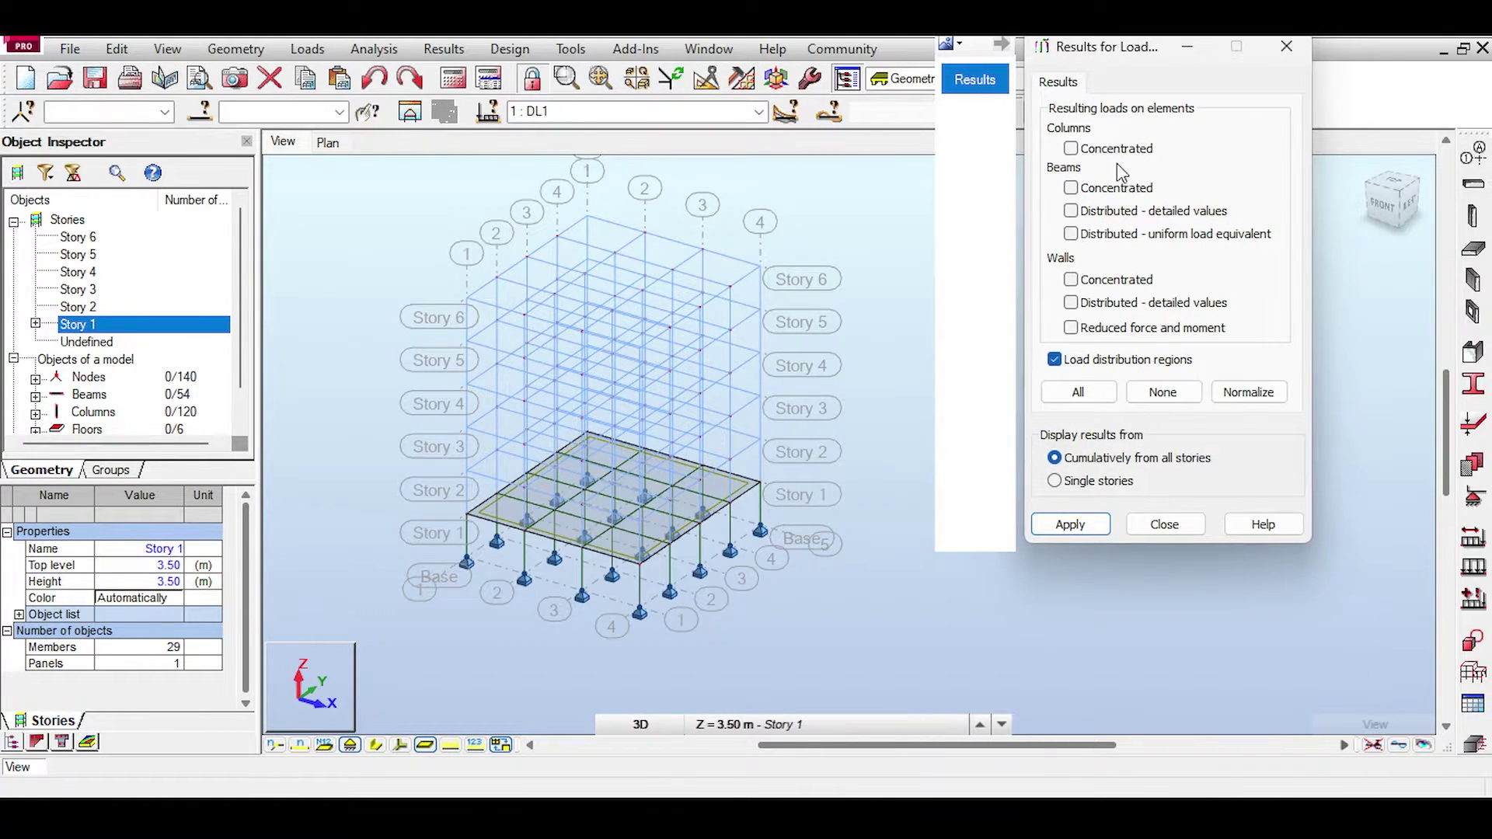
left_click(1070, 523)
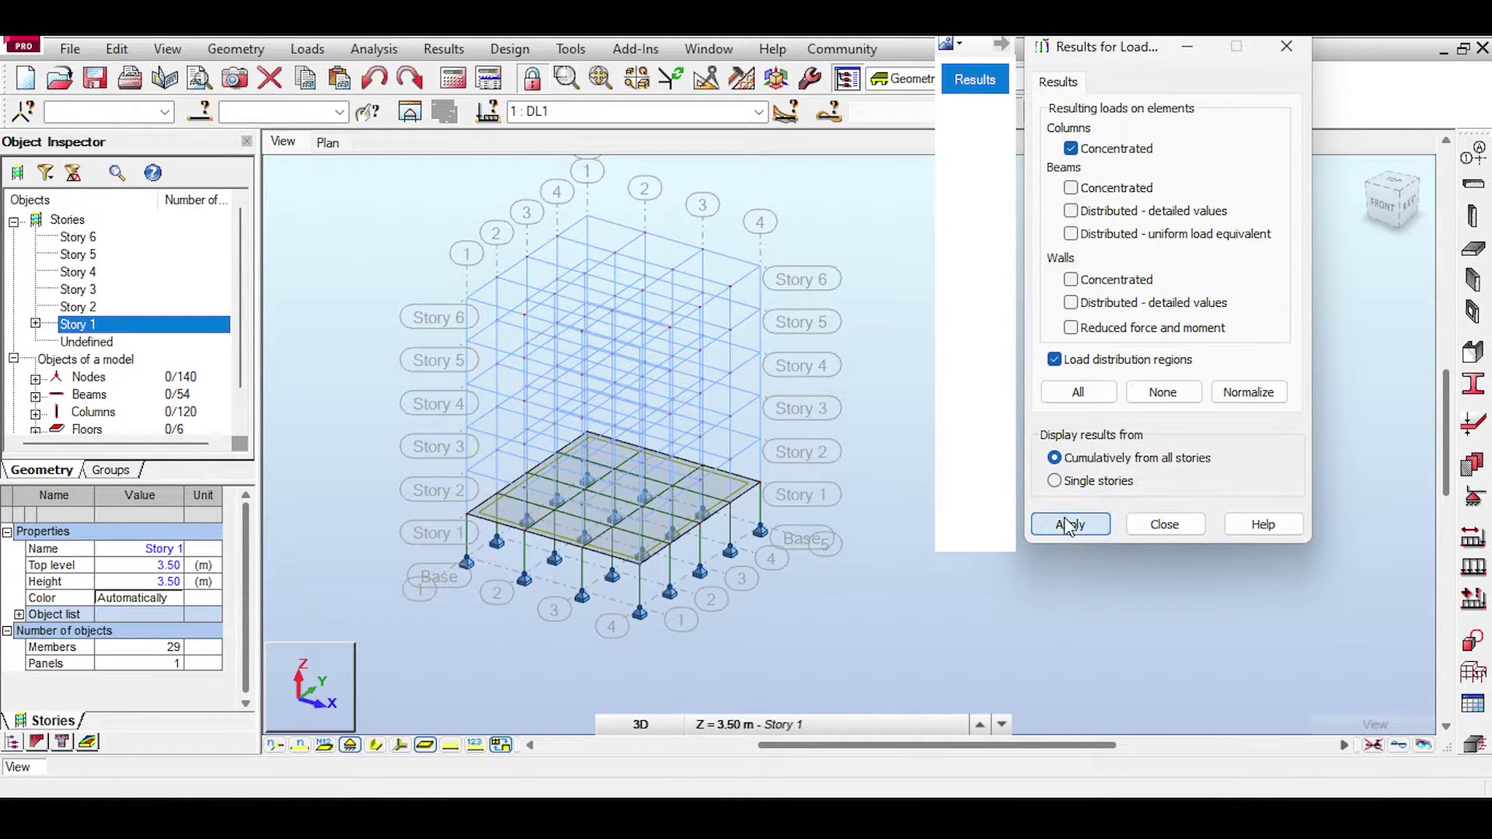
scroll(621, 495, "up", 4)
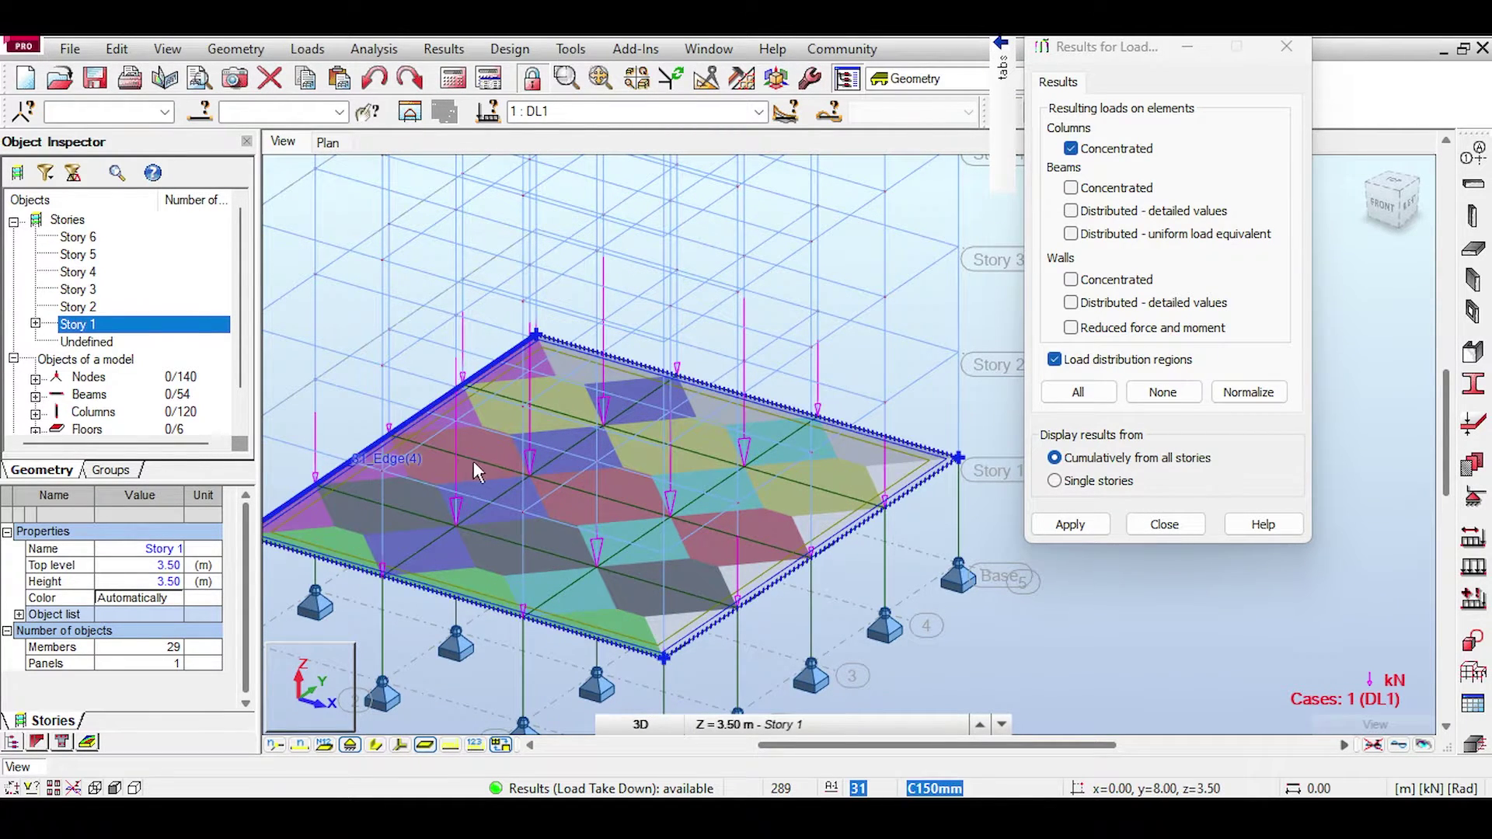
- Replace the Story 1 column loads with the detailed distributed beam loads and show their values
left_click(1088, 172)
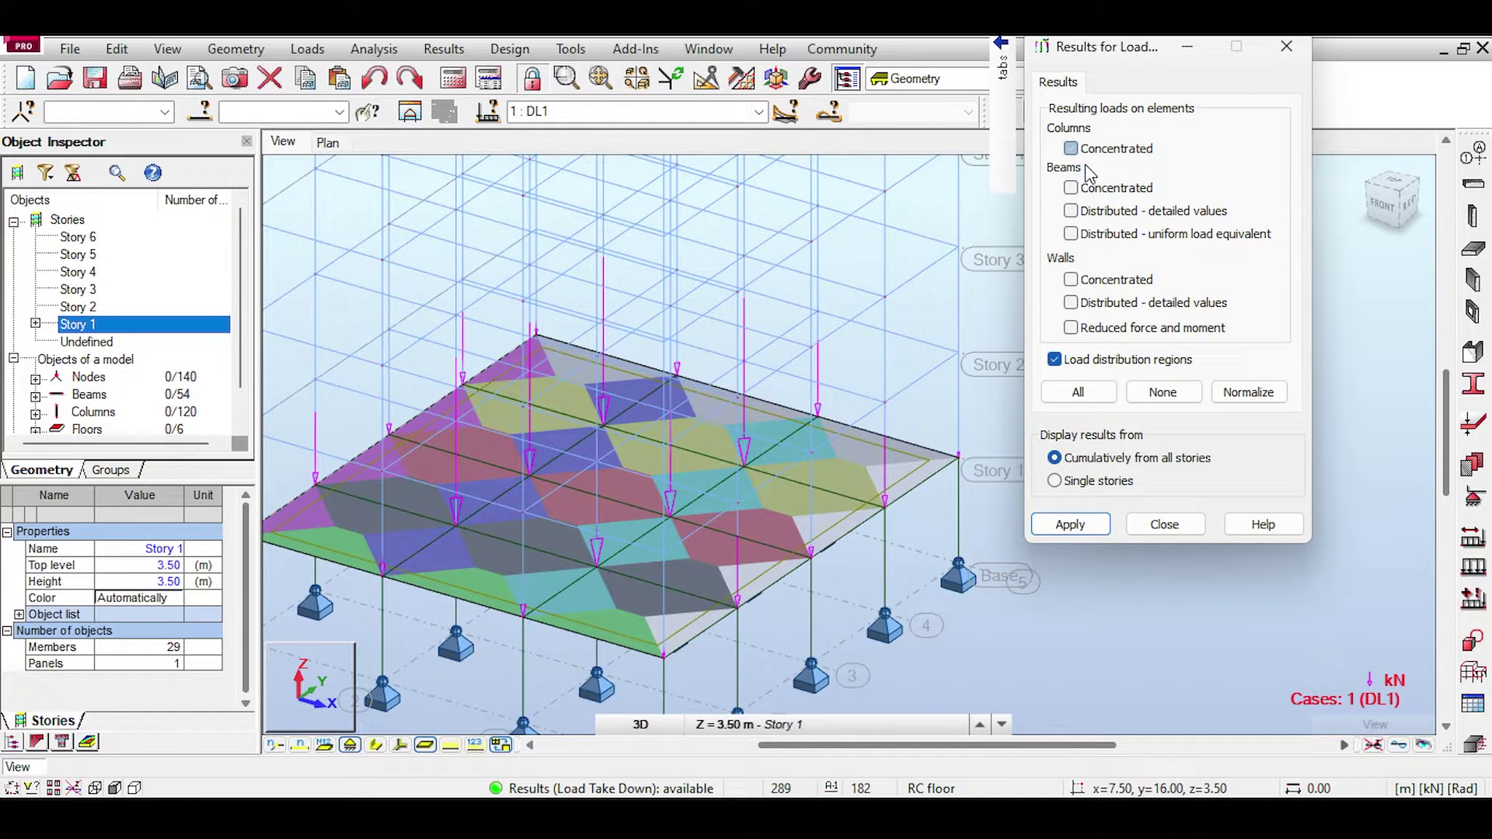
left_click(1072, 211)
left_click(1058, 525)
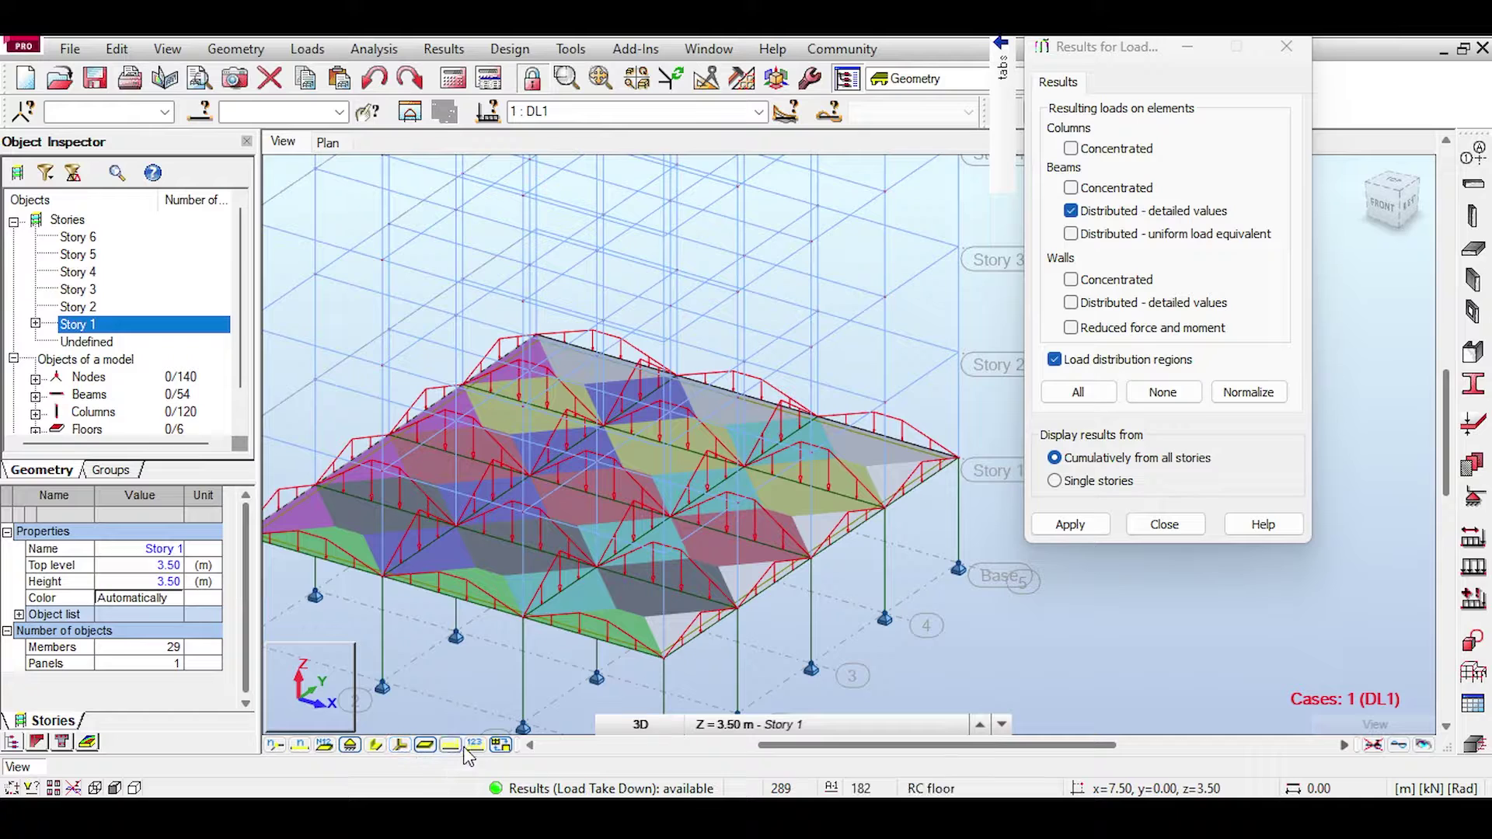
left_click(401, 746)
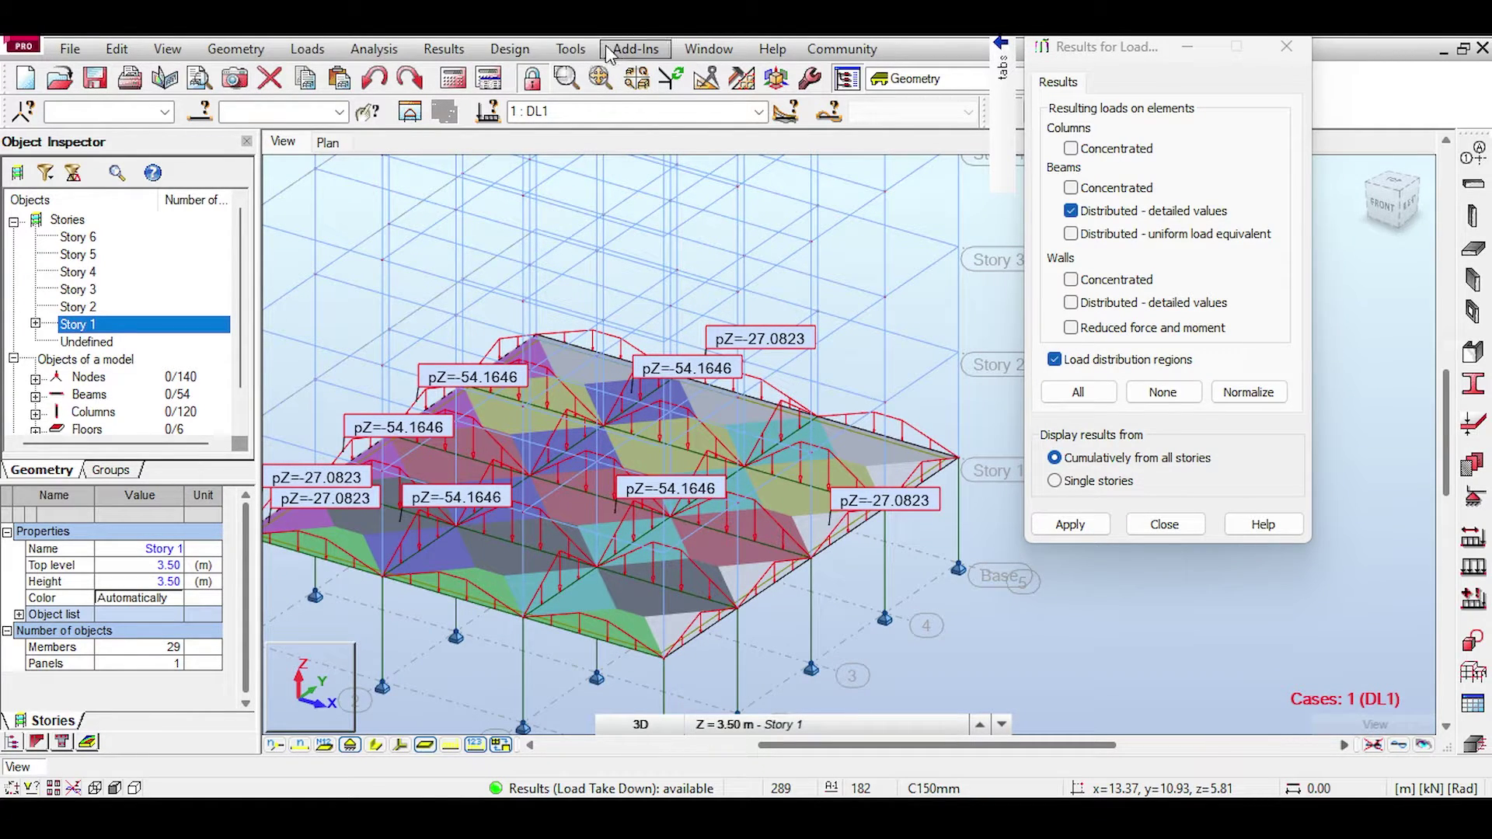
- Open the Load Take Down tables and review the total concentrated load of the columns from Story 1 to Story 6
left_click(444, 48)
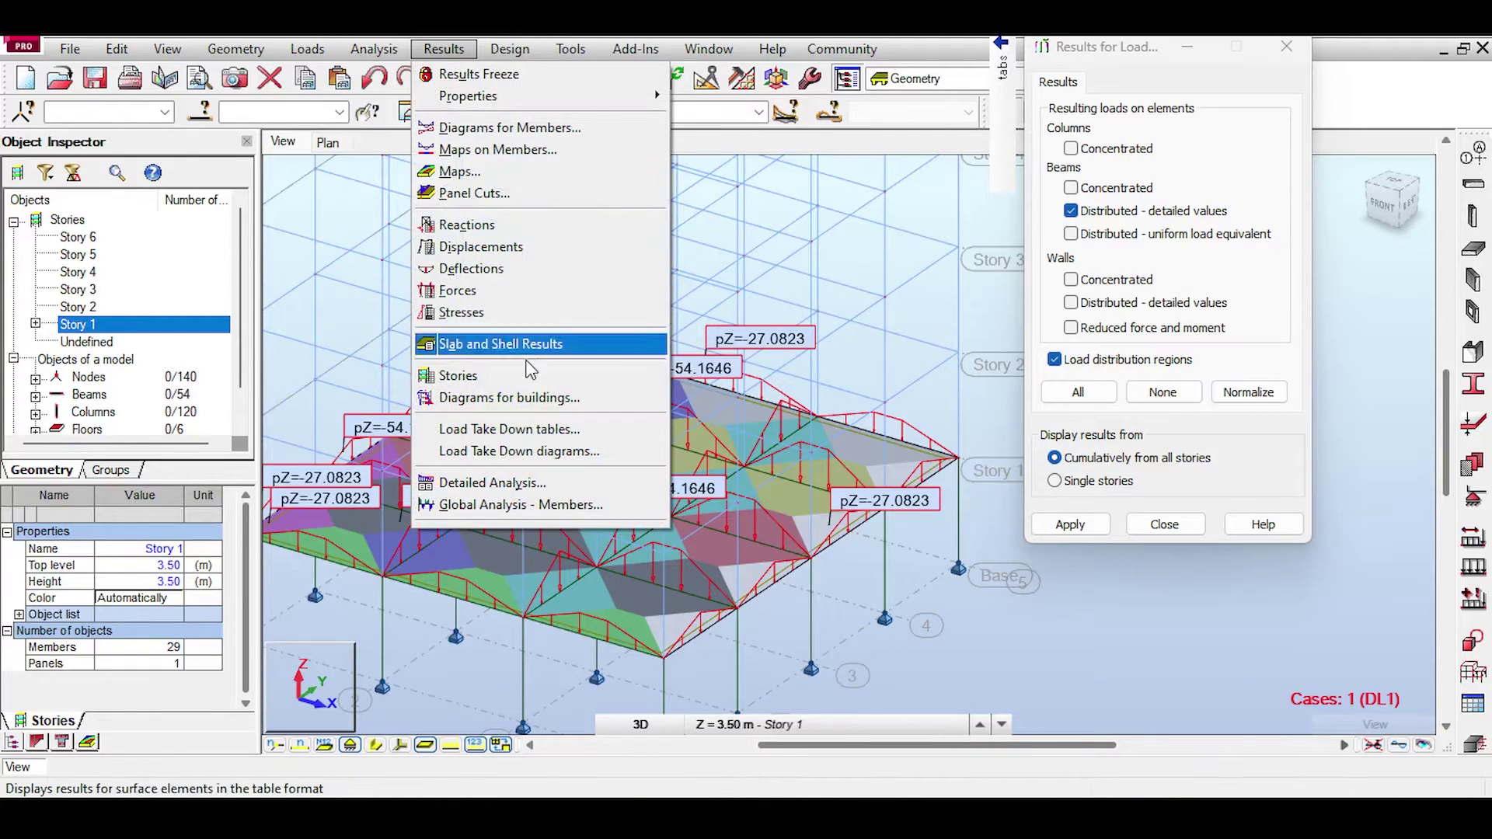
left_click(528, 434)
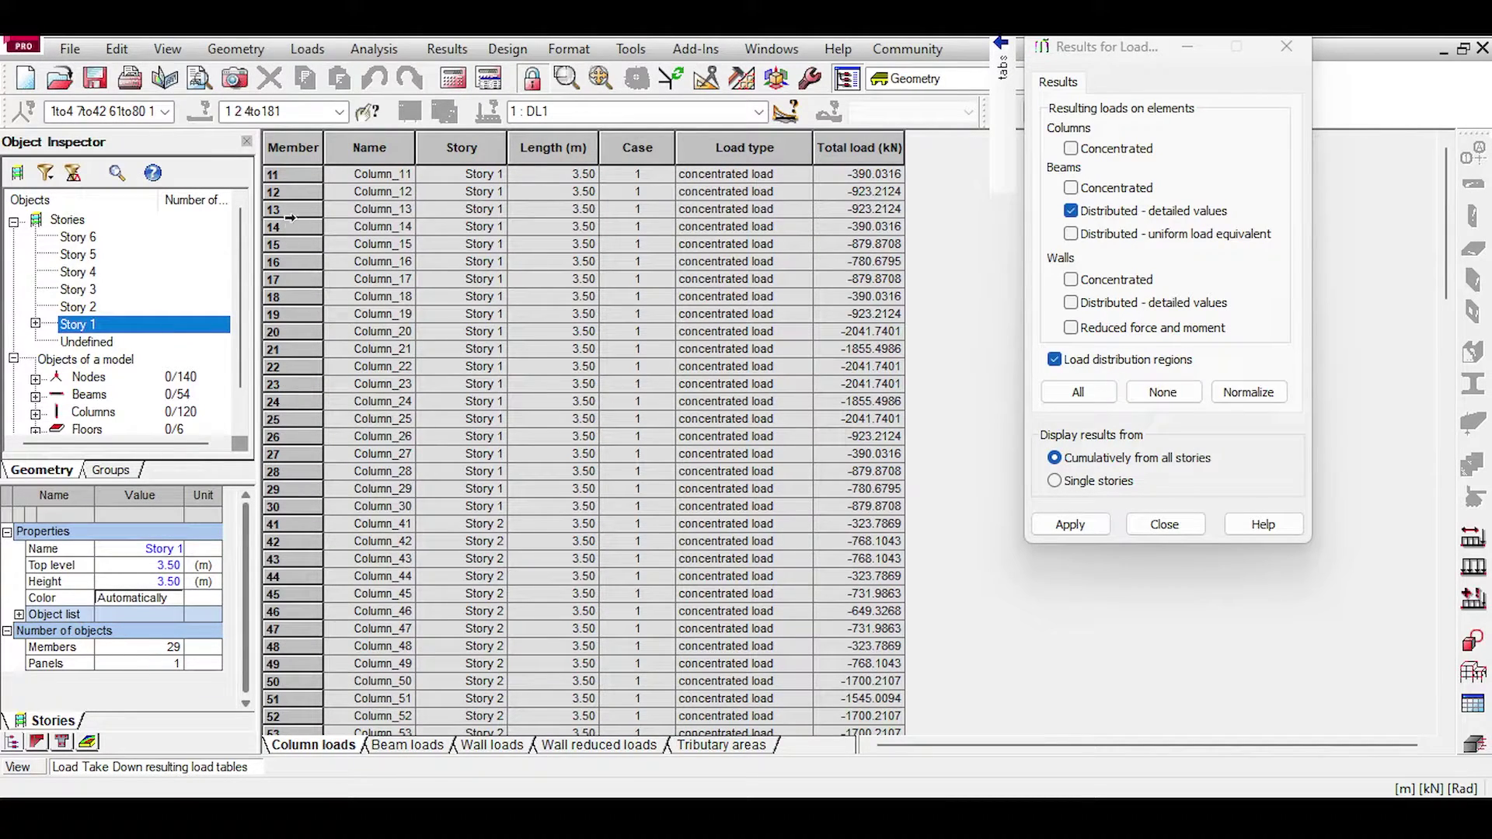
left_click(289, 176)
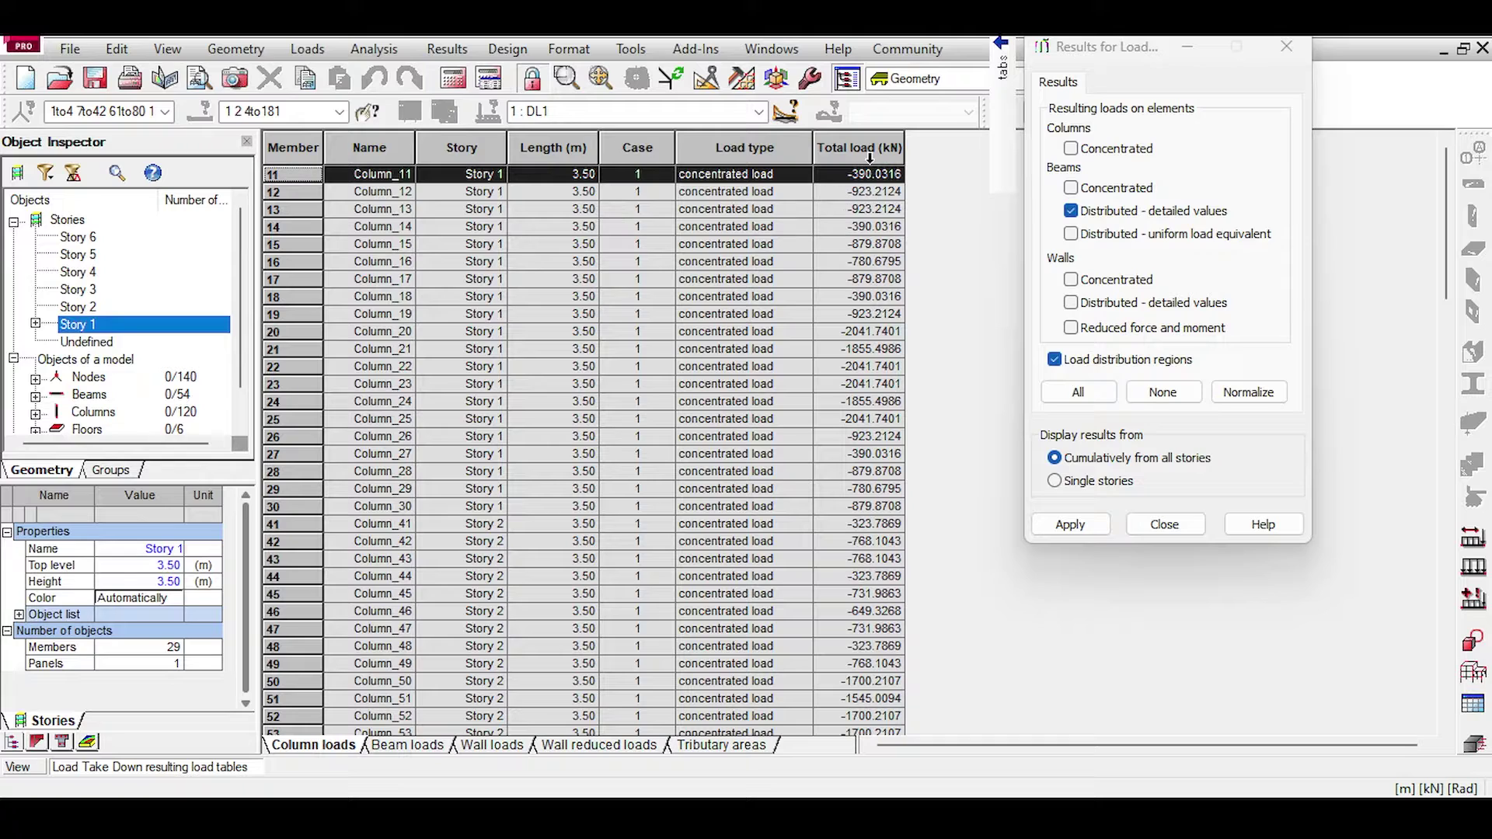
scroll(869, 158, "down", 19)
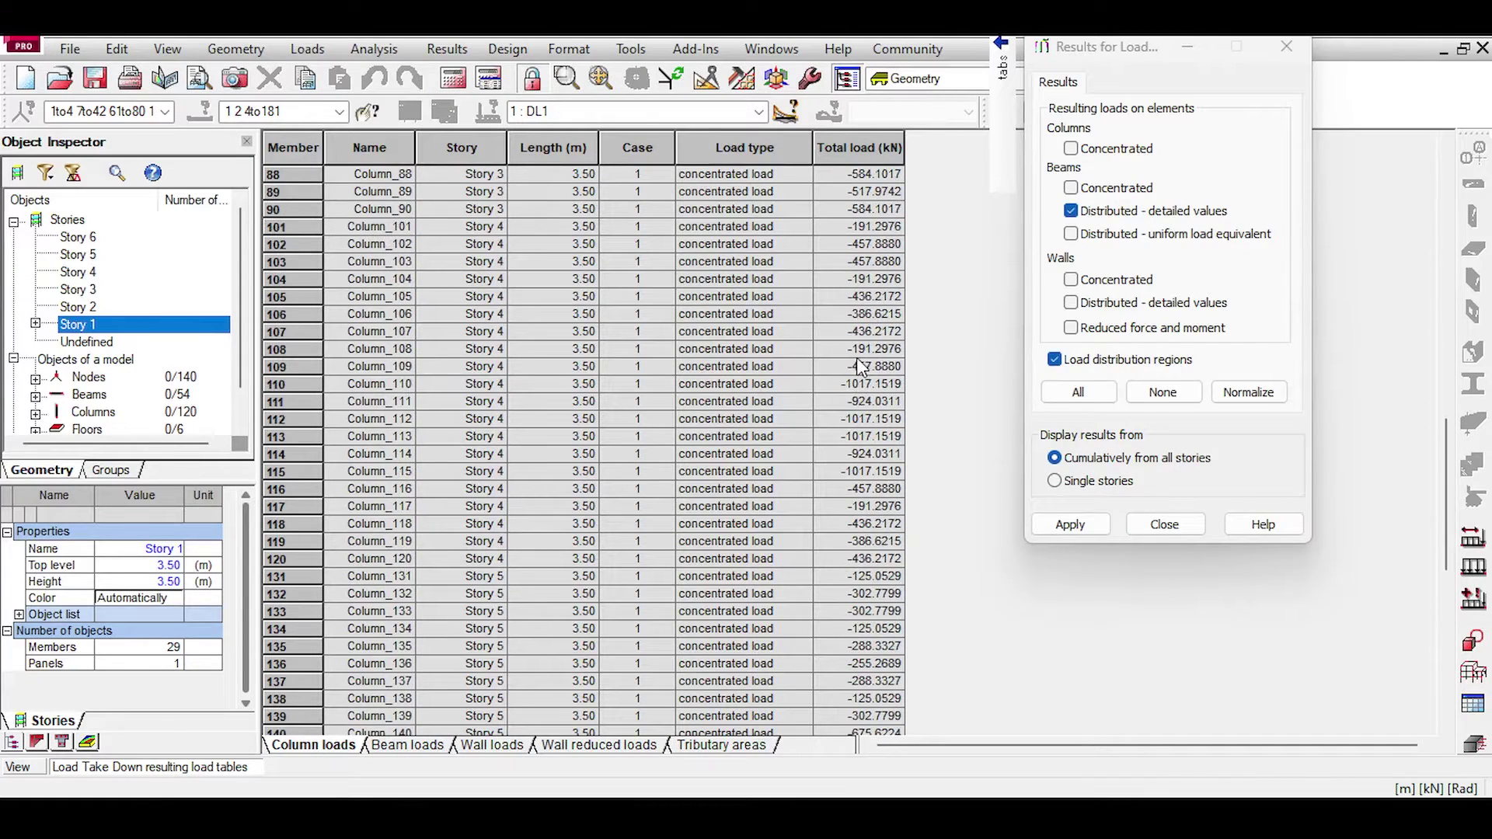
scroll(857, 358, "down", 10)
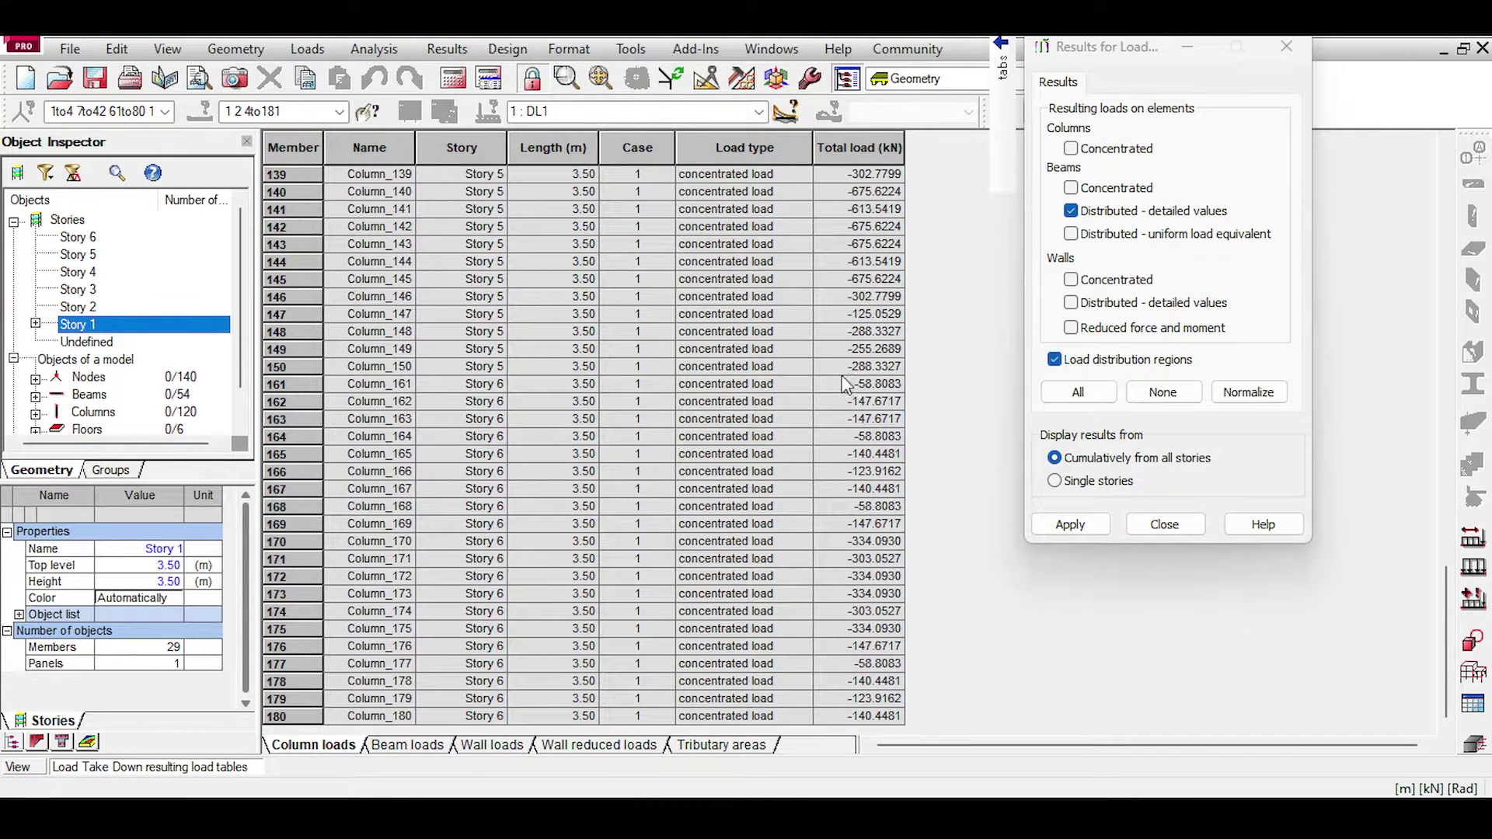
- Examine the tributary areas table for the beams and columns per story, including Beam_1 and Column_11
left_click(720, 747)
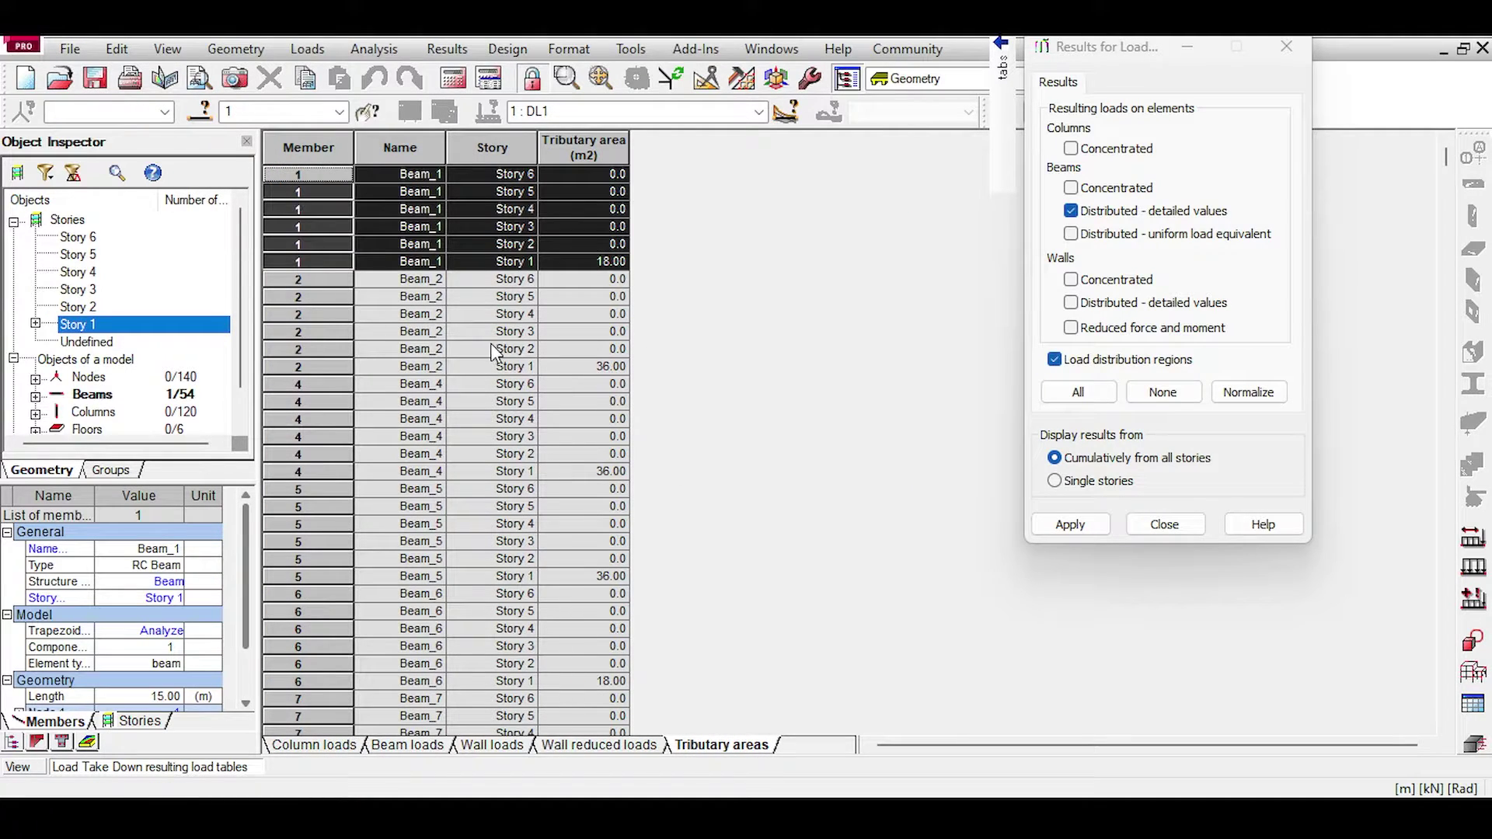
left_click(610, 184)
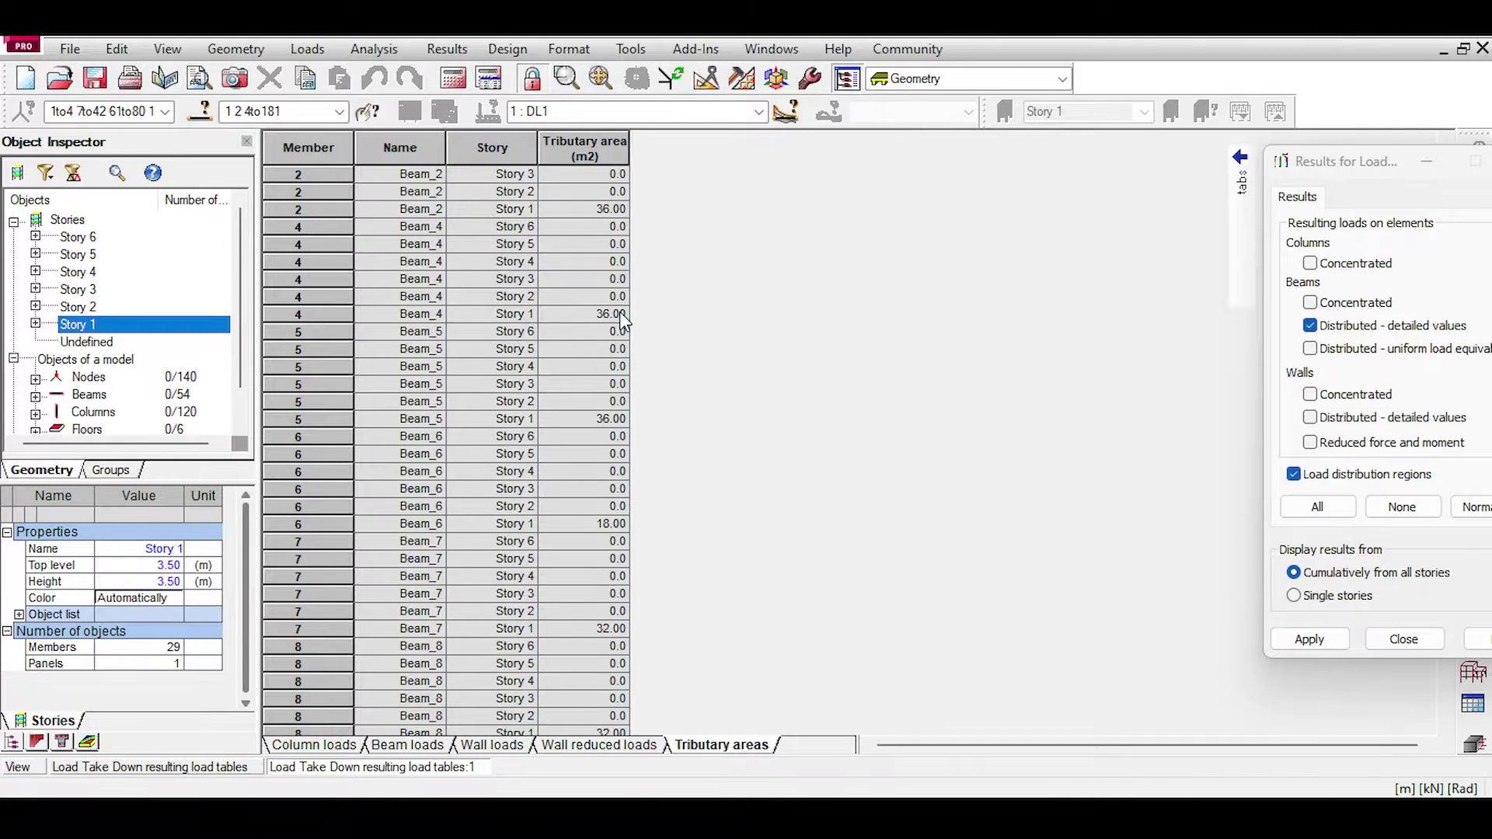
scroll(619, 311, "down", 10)
scroll(626, 359, "up", 10)
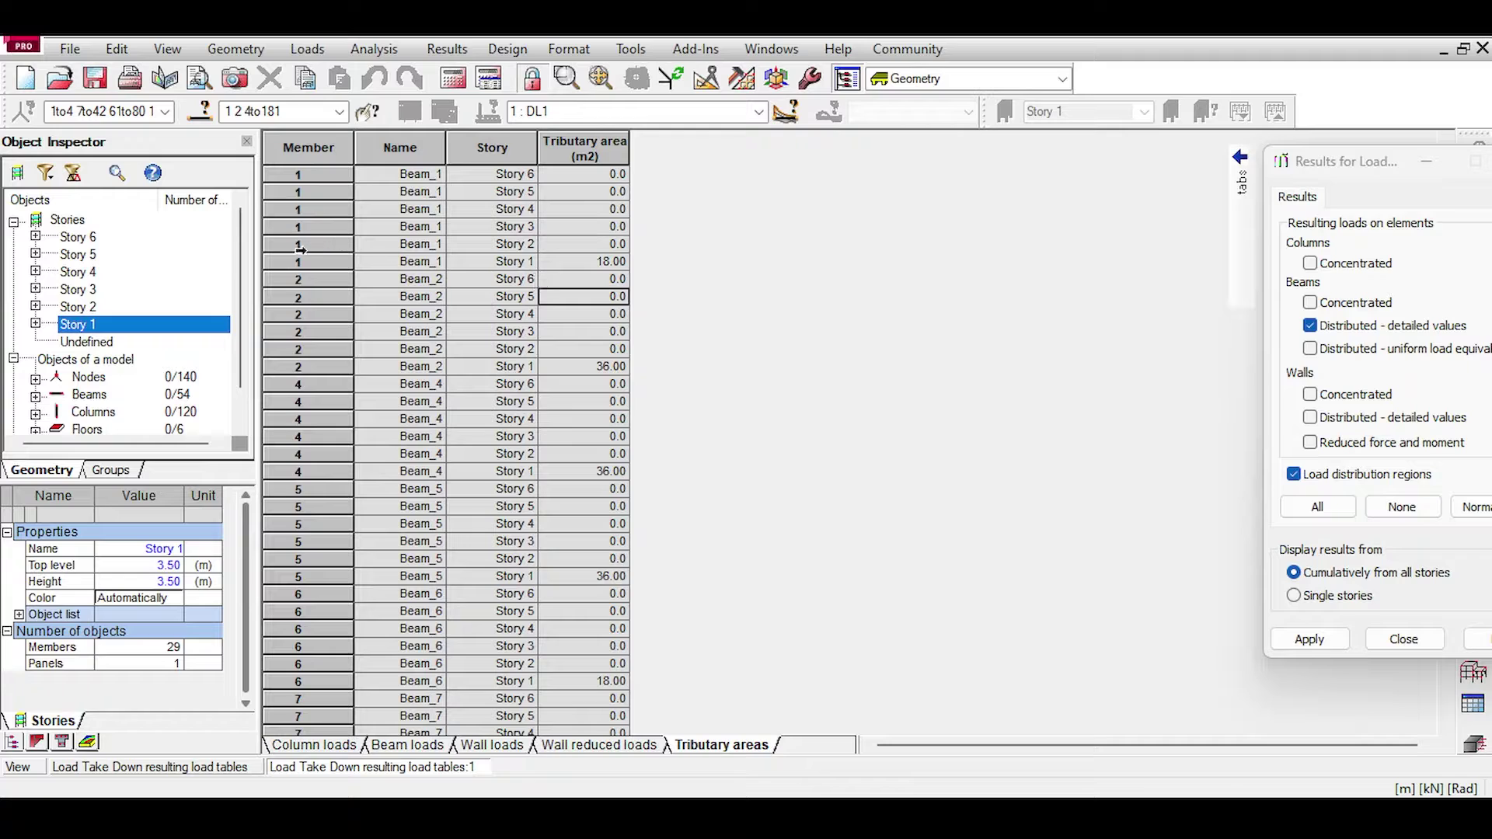
left_click(300, 250)
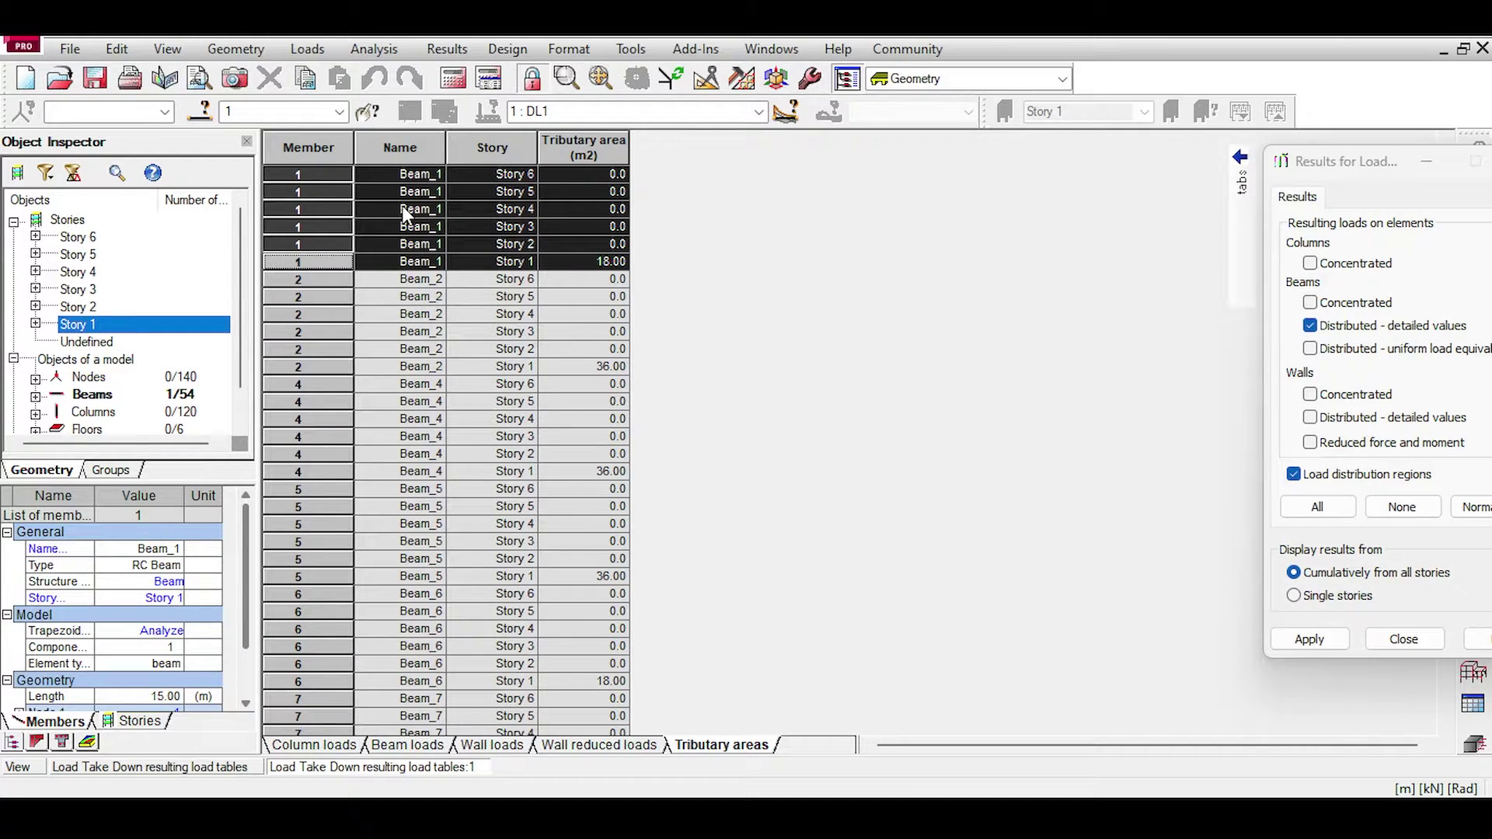
scroll(519, 356, "down", 13)
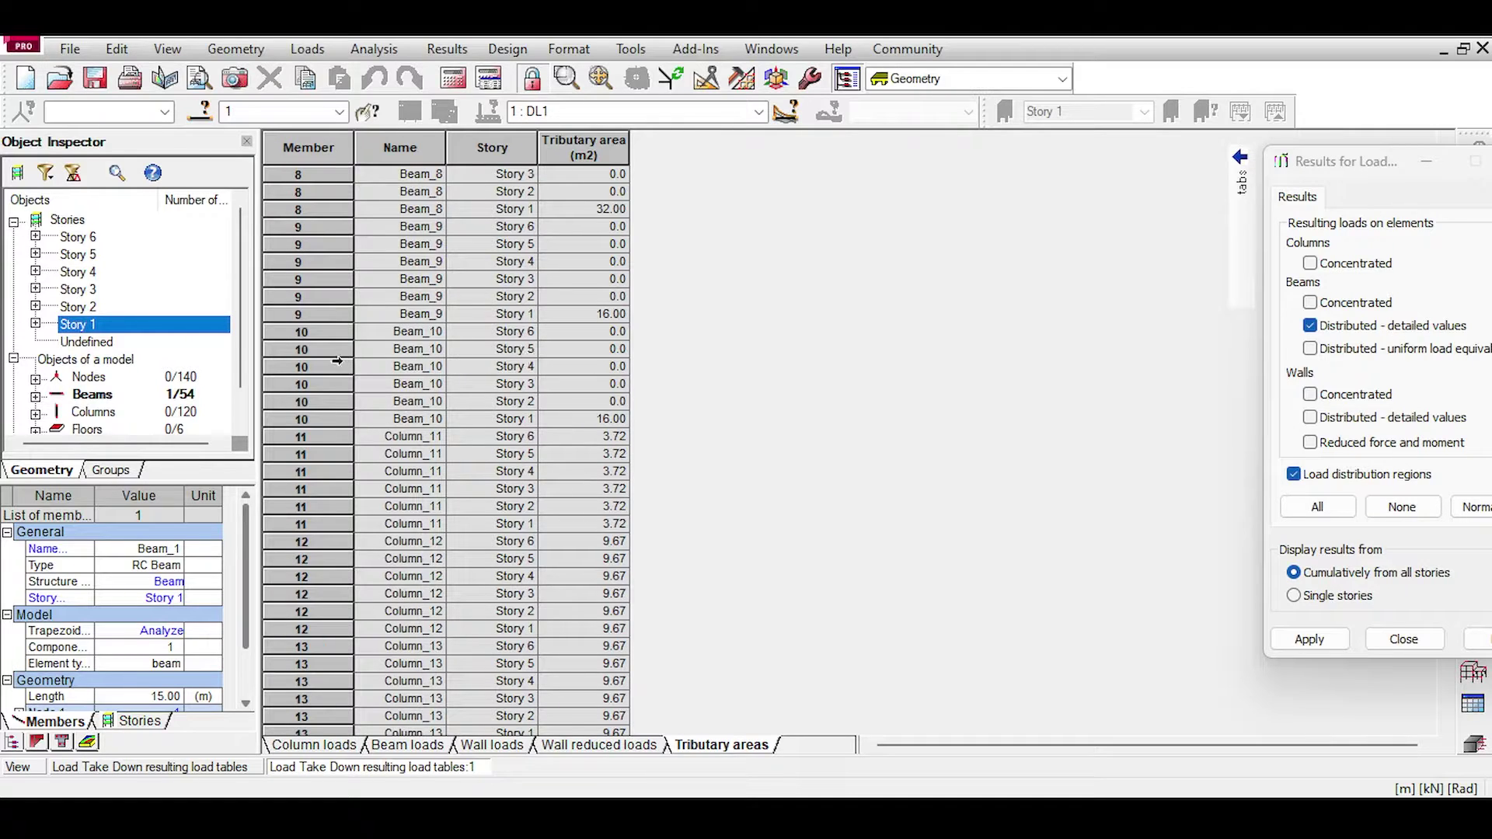
scroll(340, 440, "down", 2)
left_click(313, 340)
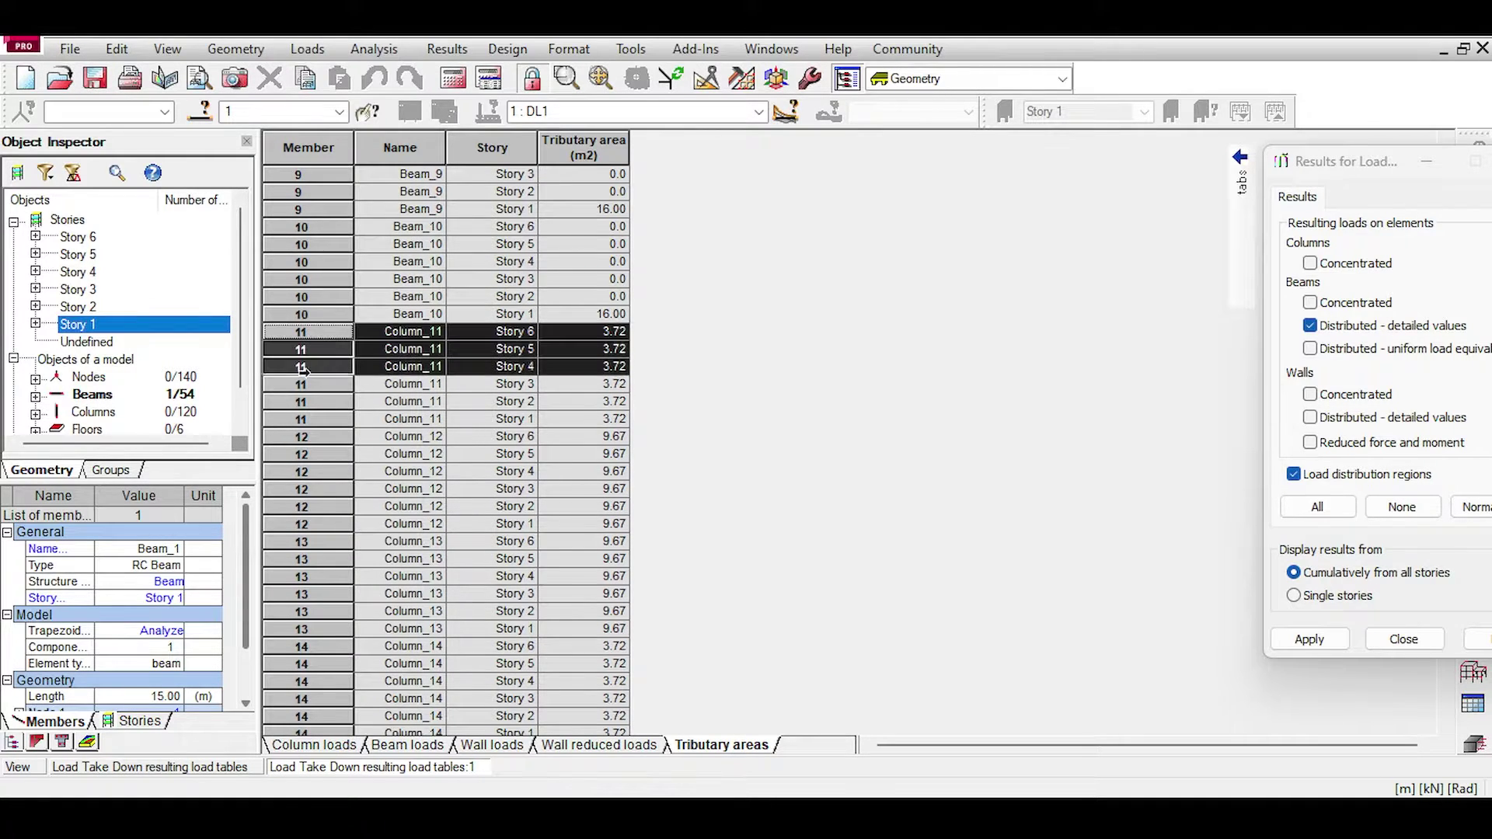
- Check the beam loads and column loads tables, and close the tables to return to the 3D model
left_click(407, 744)
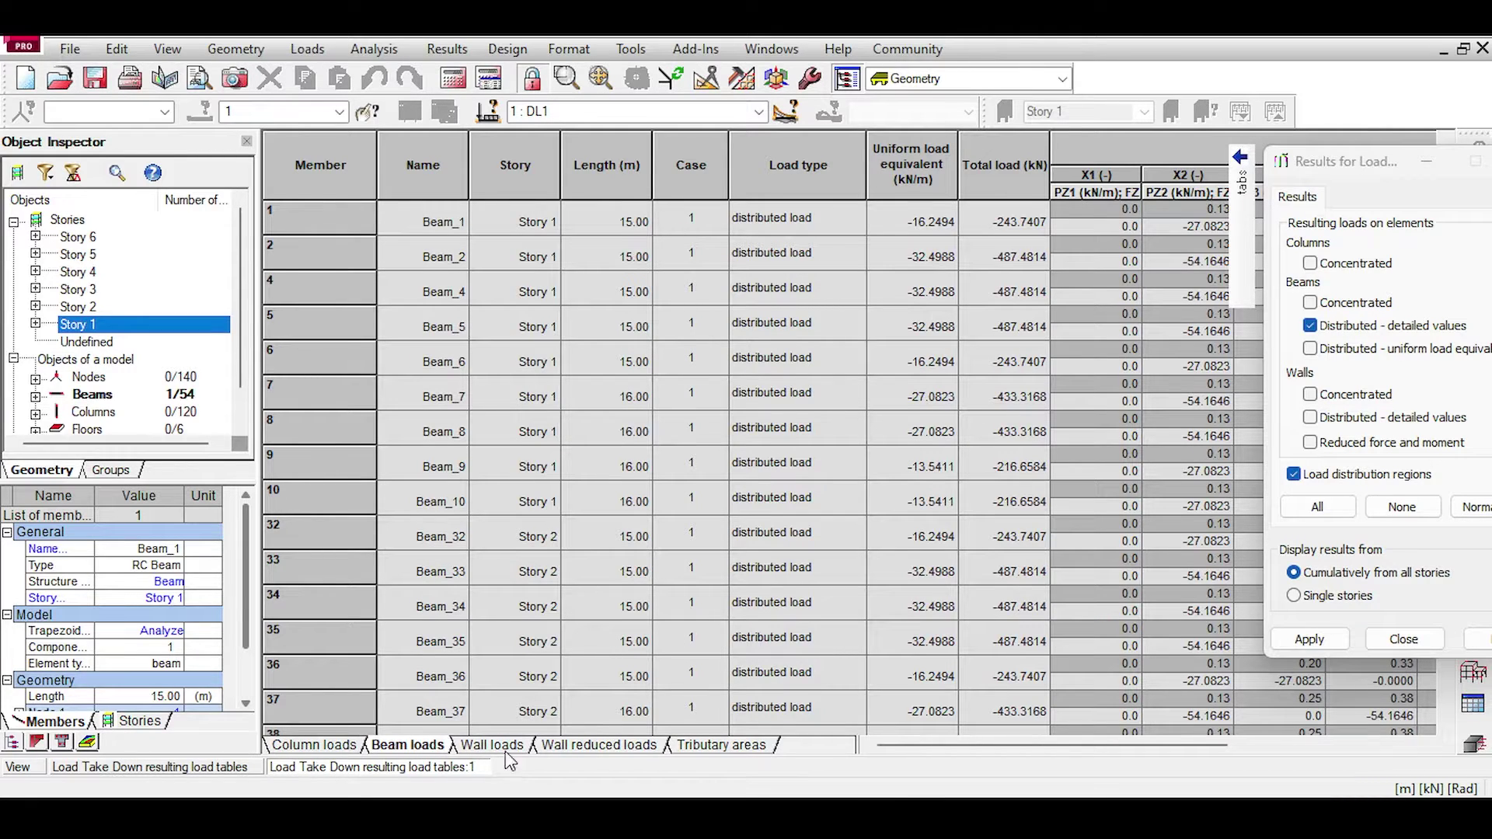
left_click(330, 746)
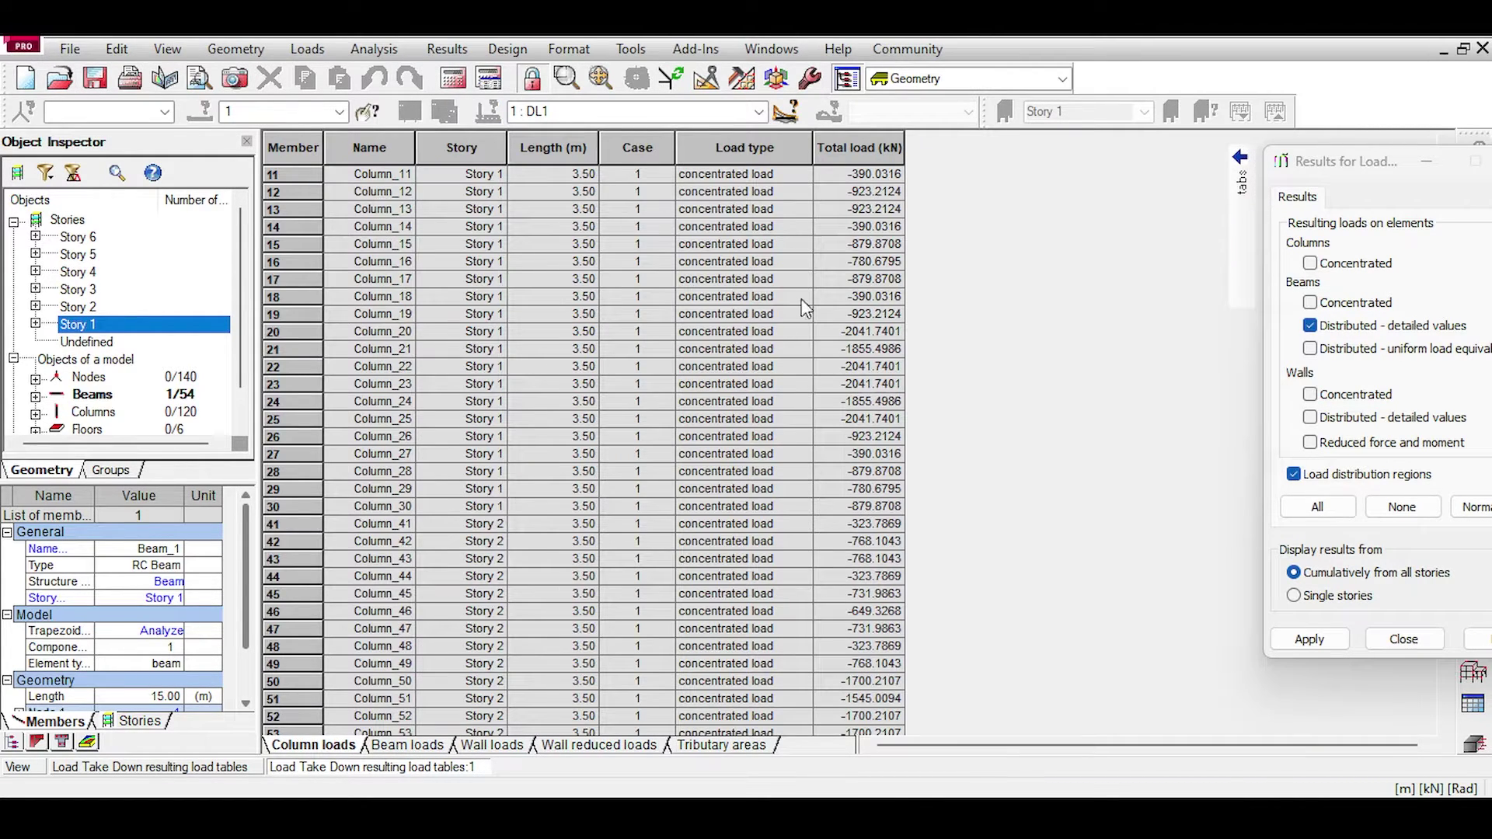
left_click(1240, 157)
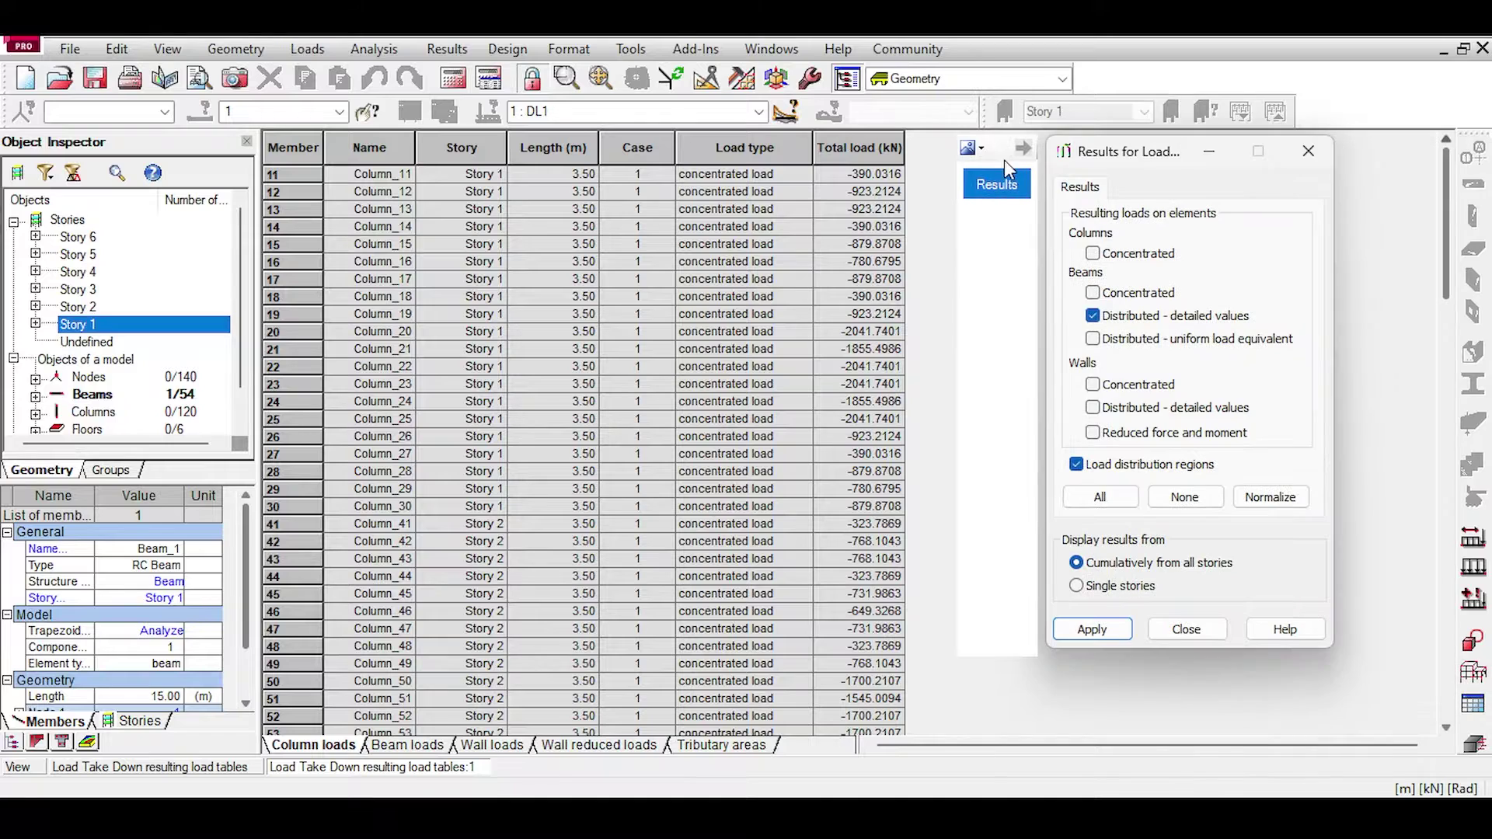
left_click(1481, 49)
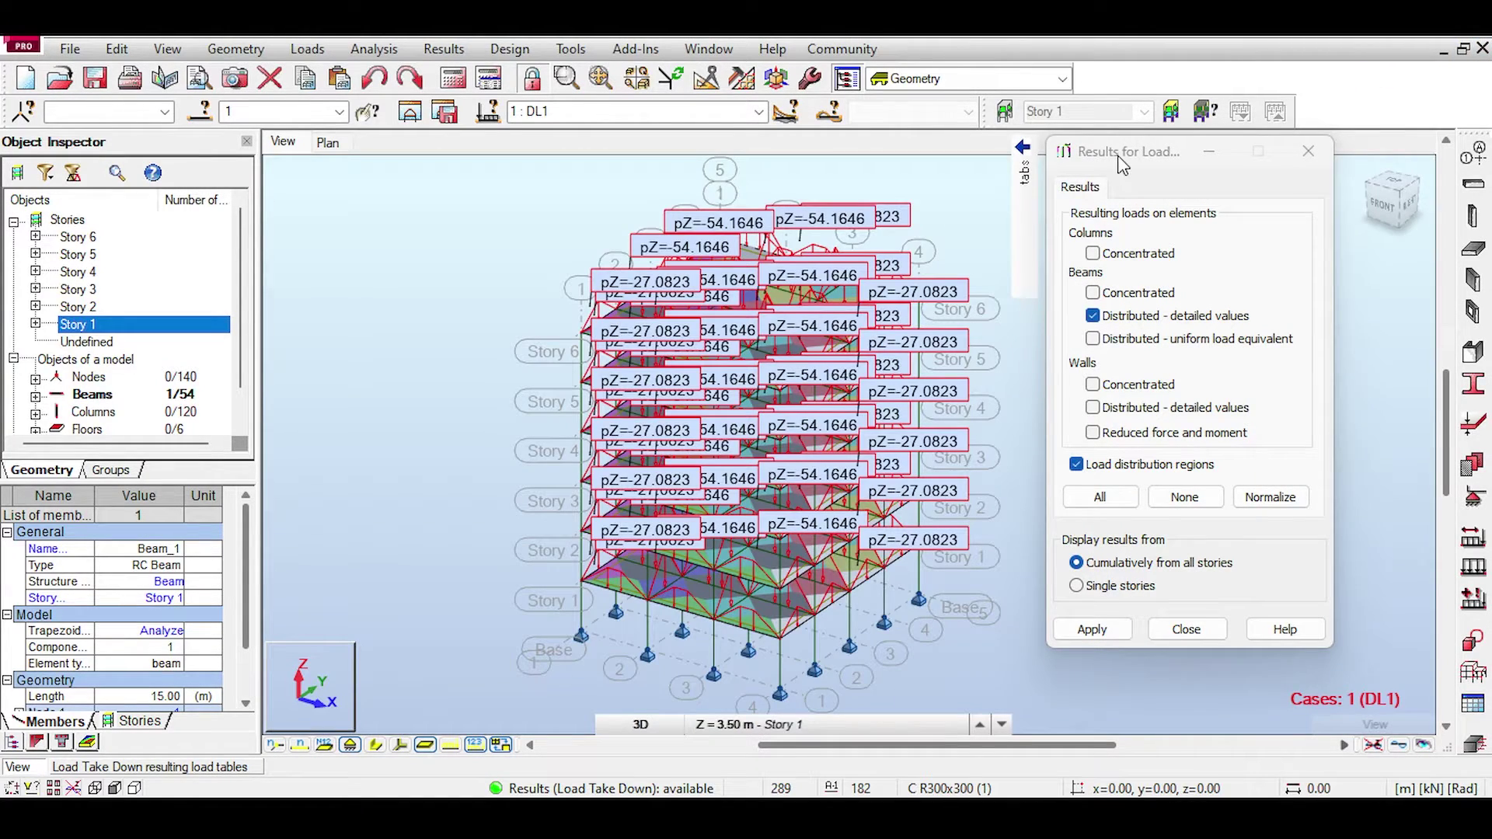
- Limit the view to Story 1 and replace the detailed distributed beam loads with the concentrated column loads
mouse_move(1057, 144)
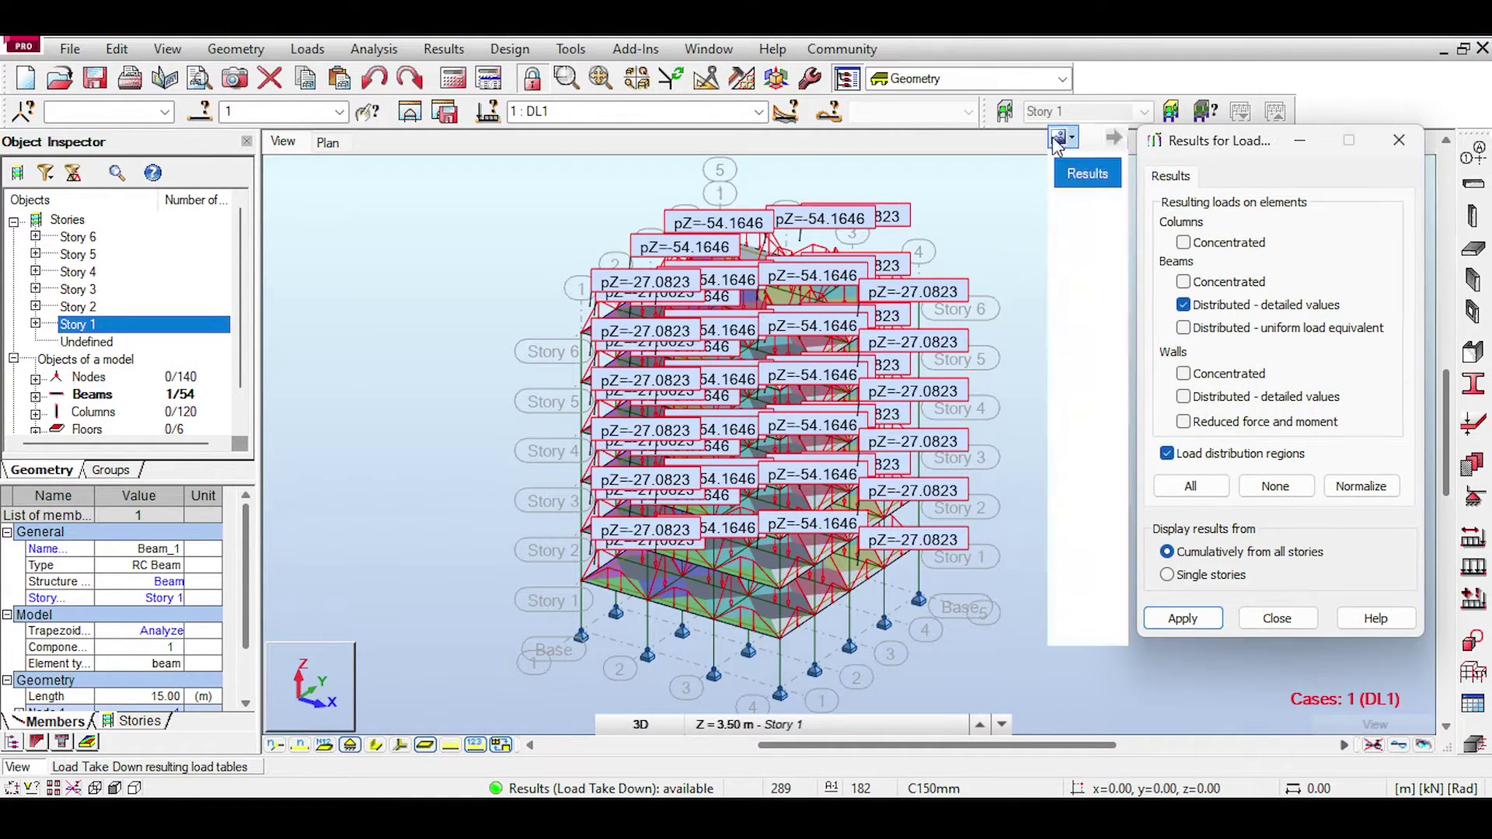
left_click(944, 176)
middle_click_drag(944, 176, 912, 184)
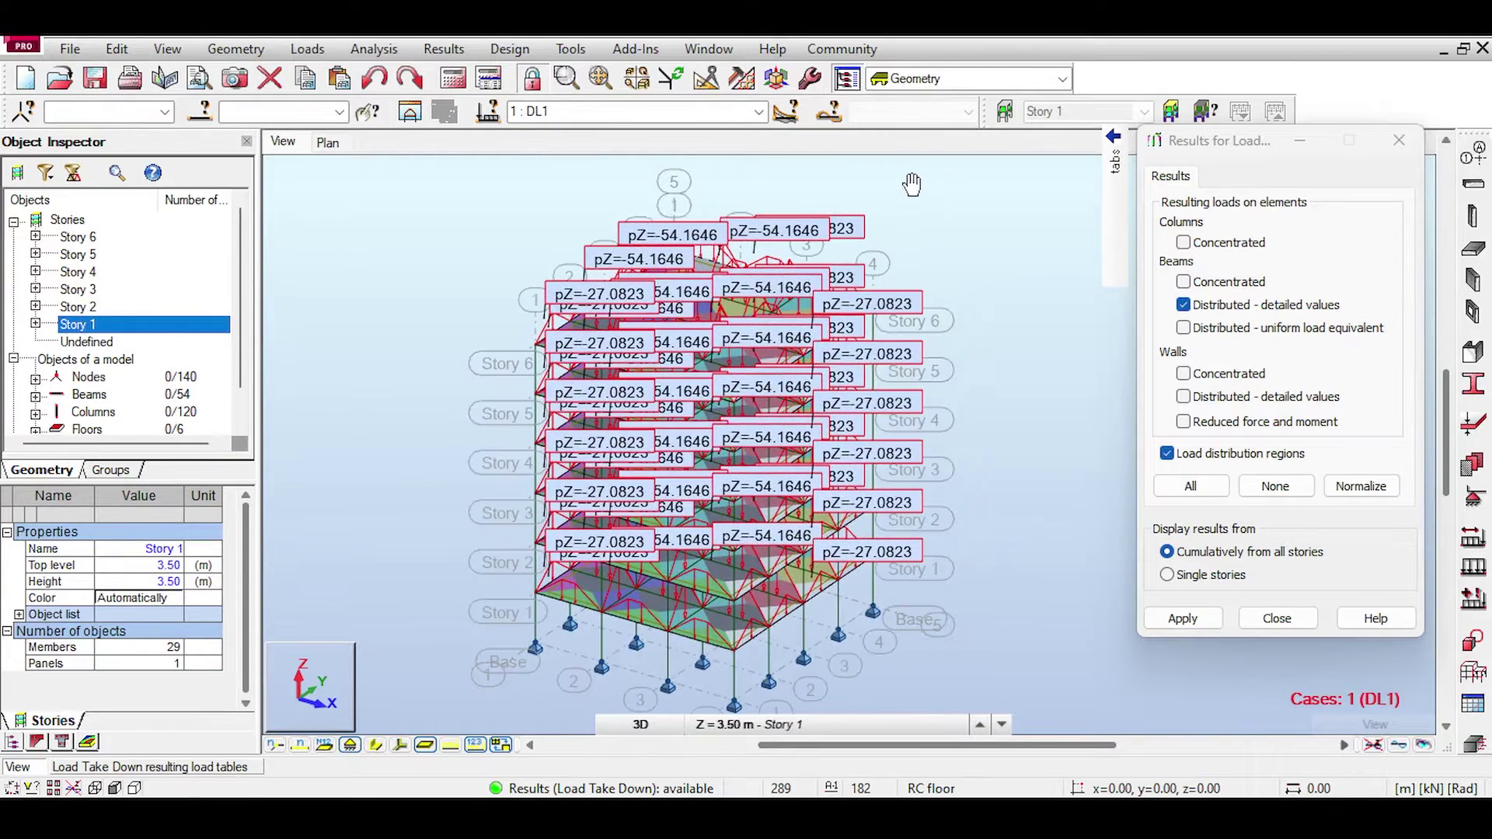
left_click(1006, 114)
middle_click_drag(787, 297, 712, 249)
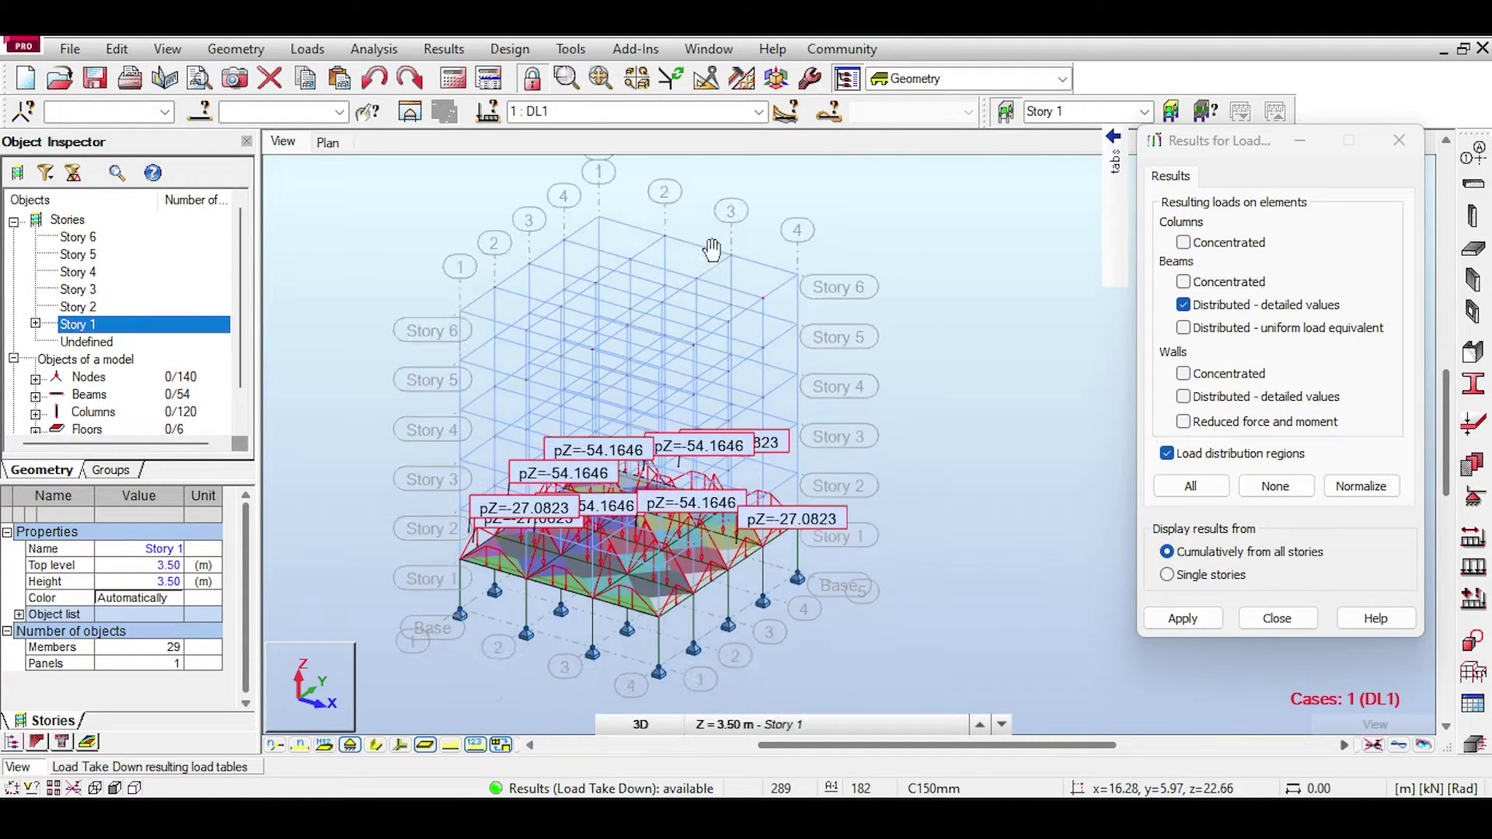
scroll(689, 470, "up", 6)
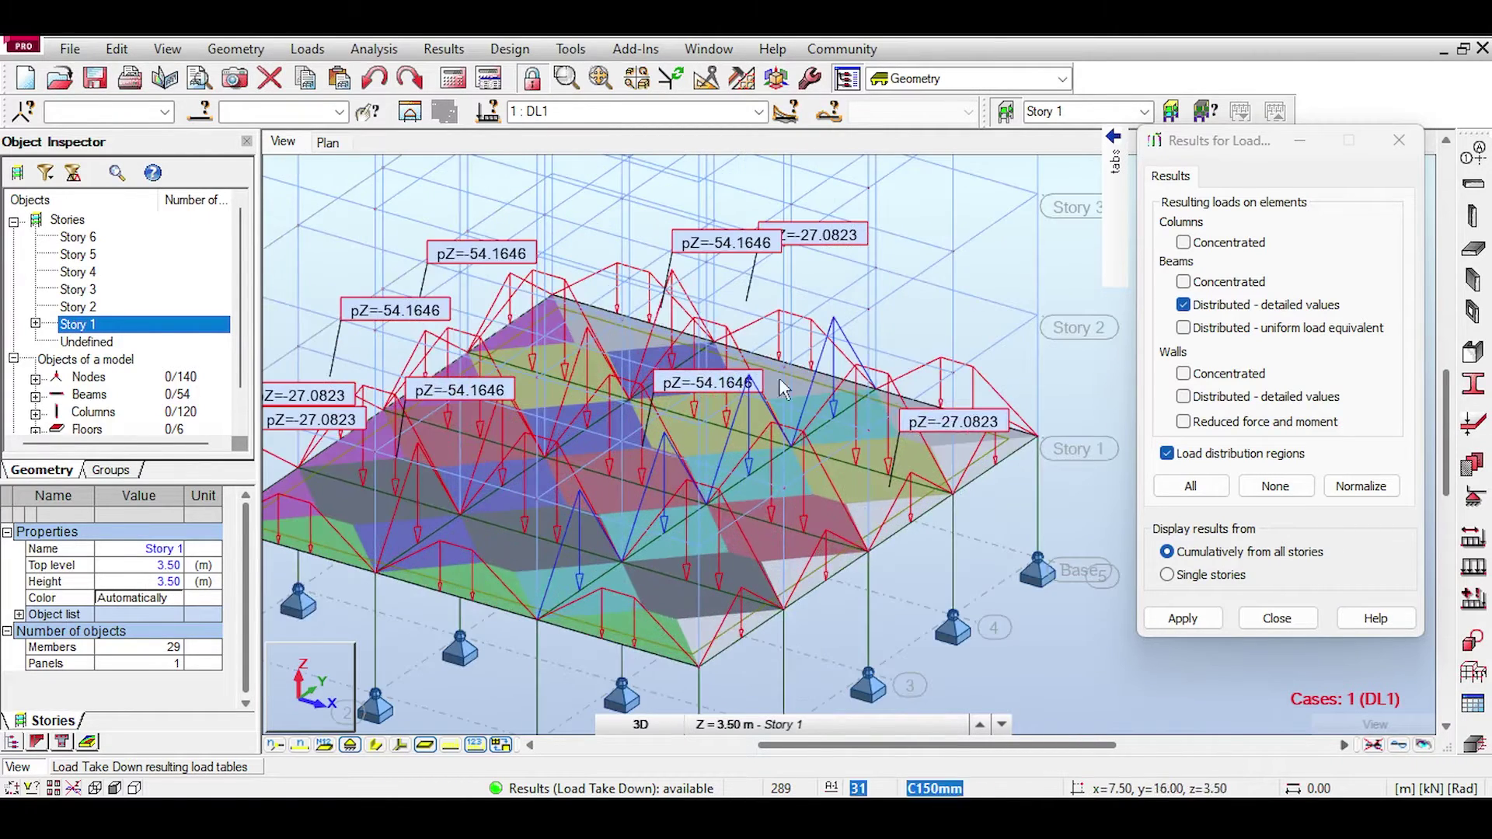
left_click(1182, 243)
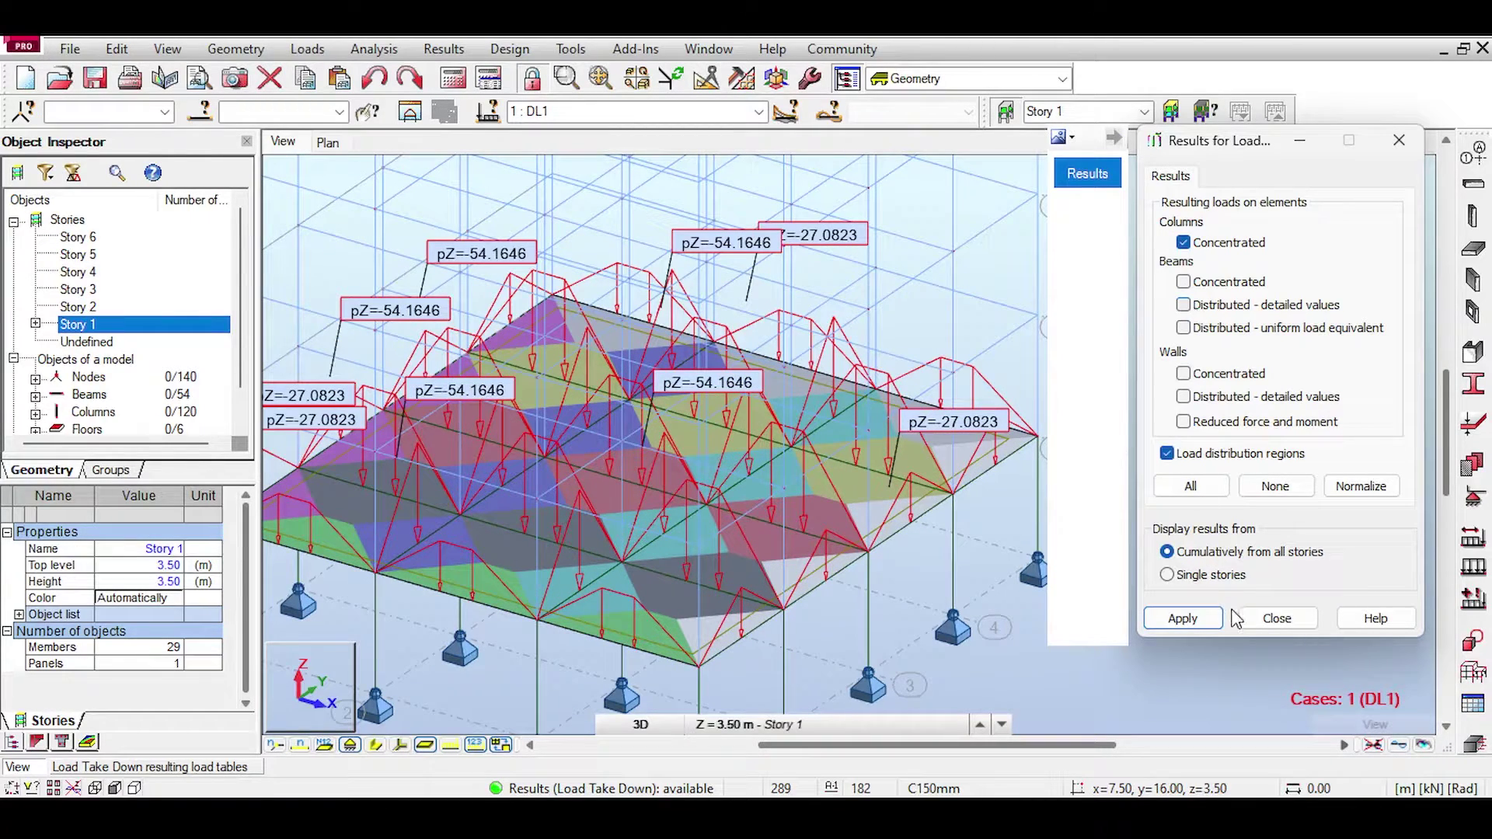
left_click(1182, 618)
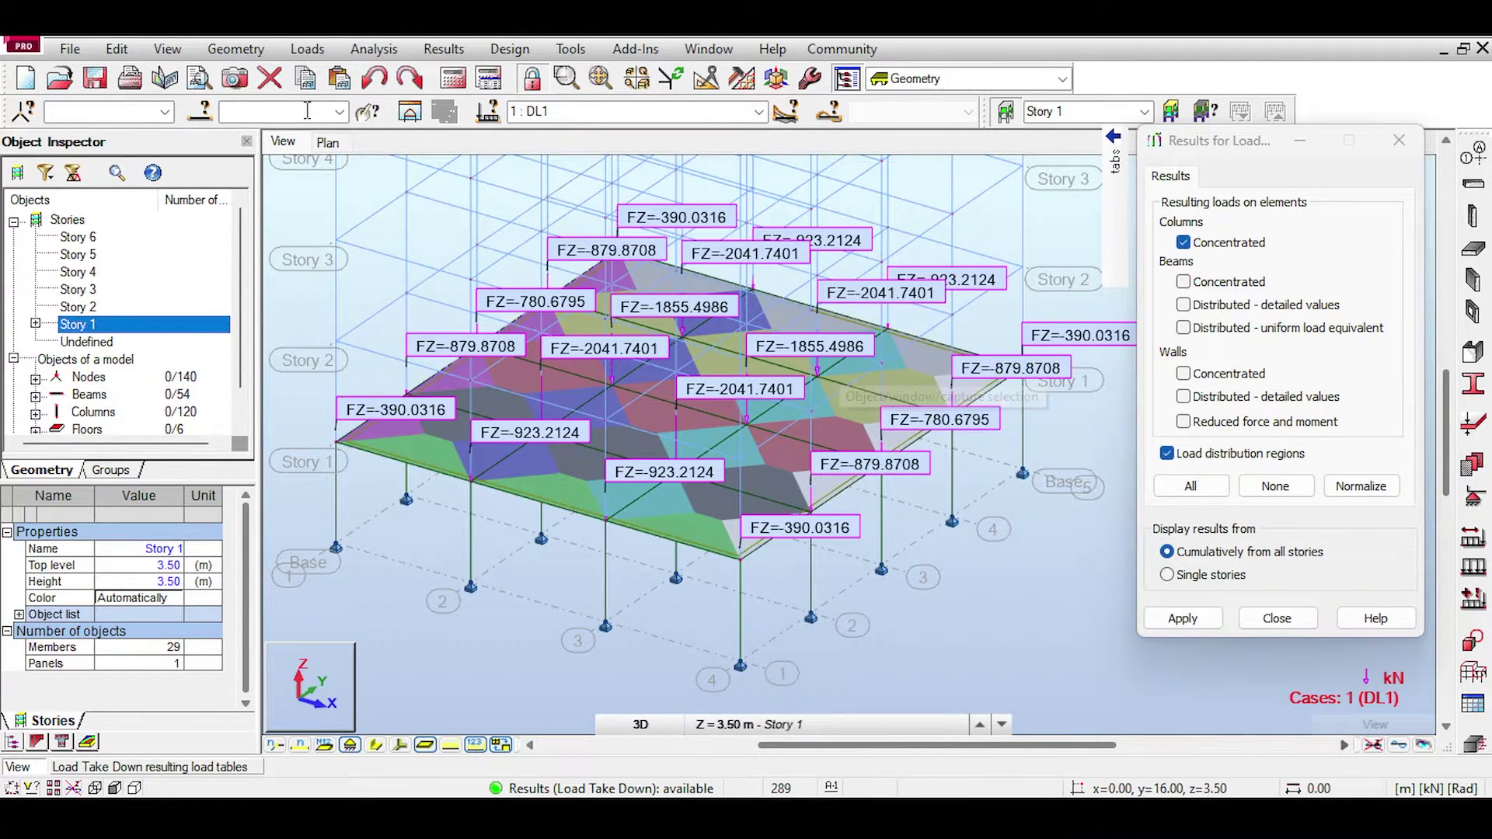
left_click(235, 48)
left_click(292, 77)
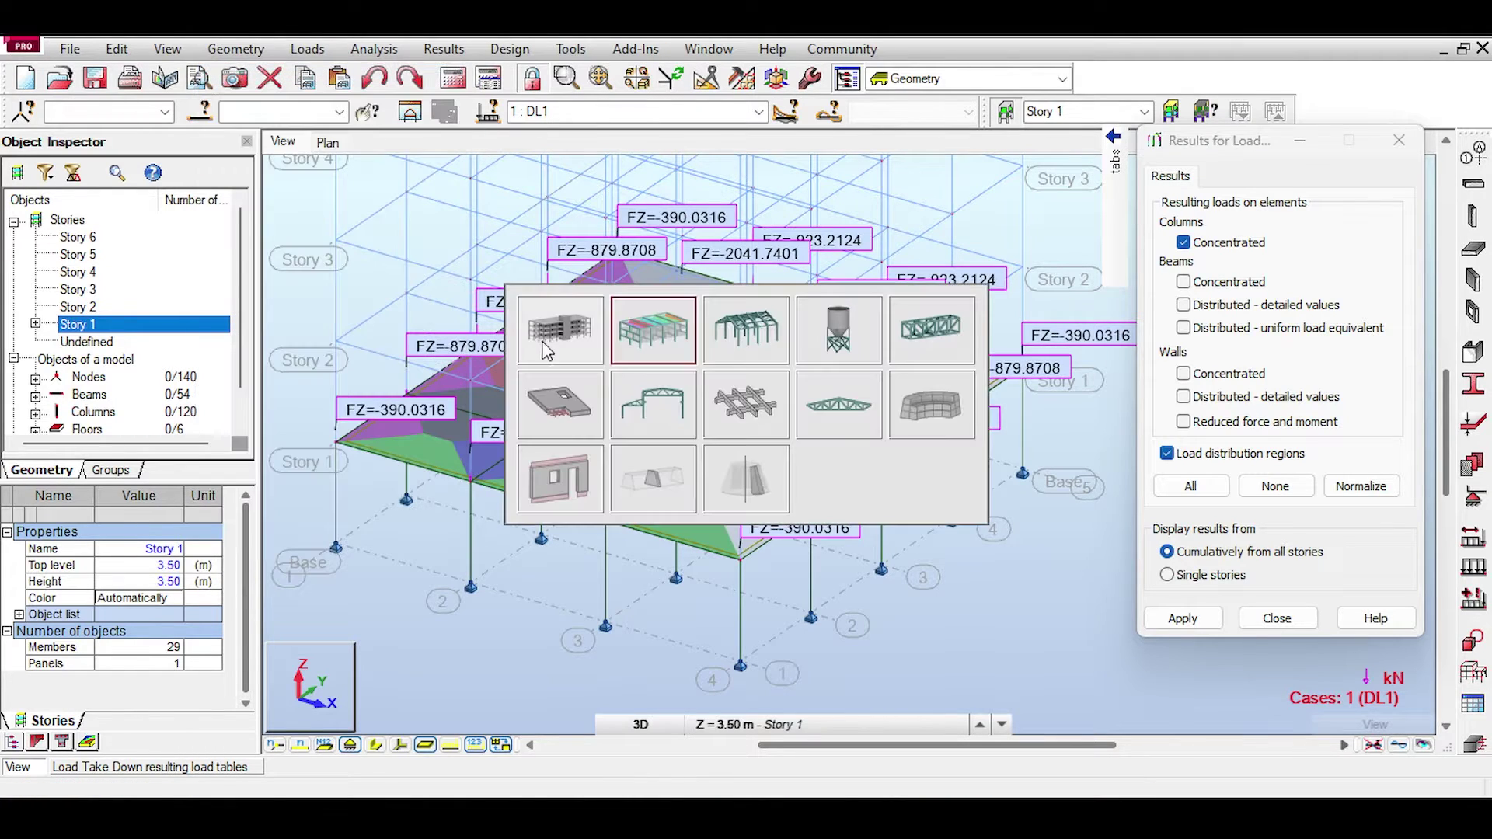
left_click(958, 272)
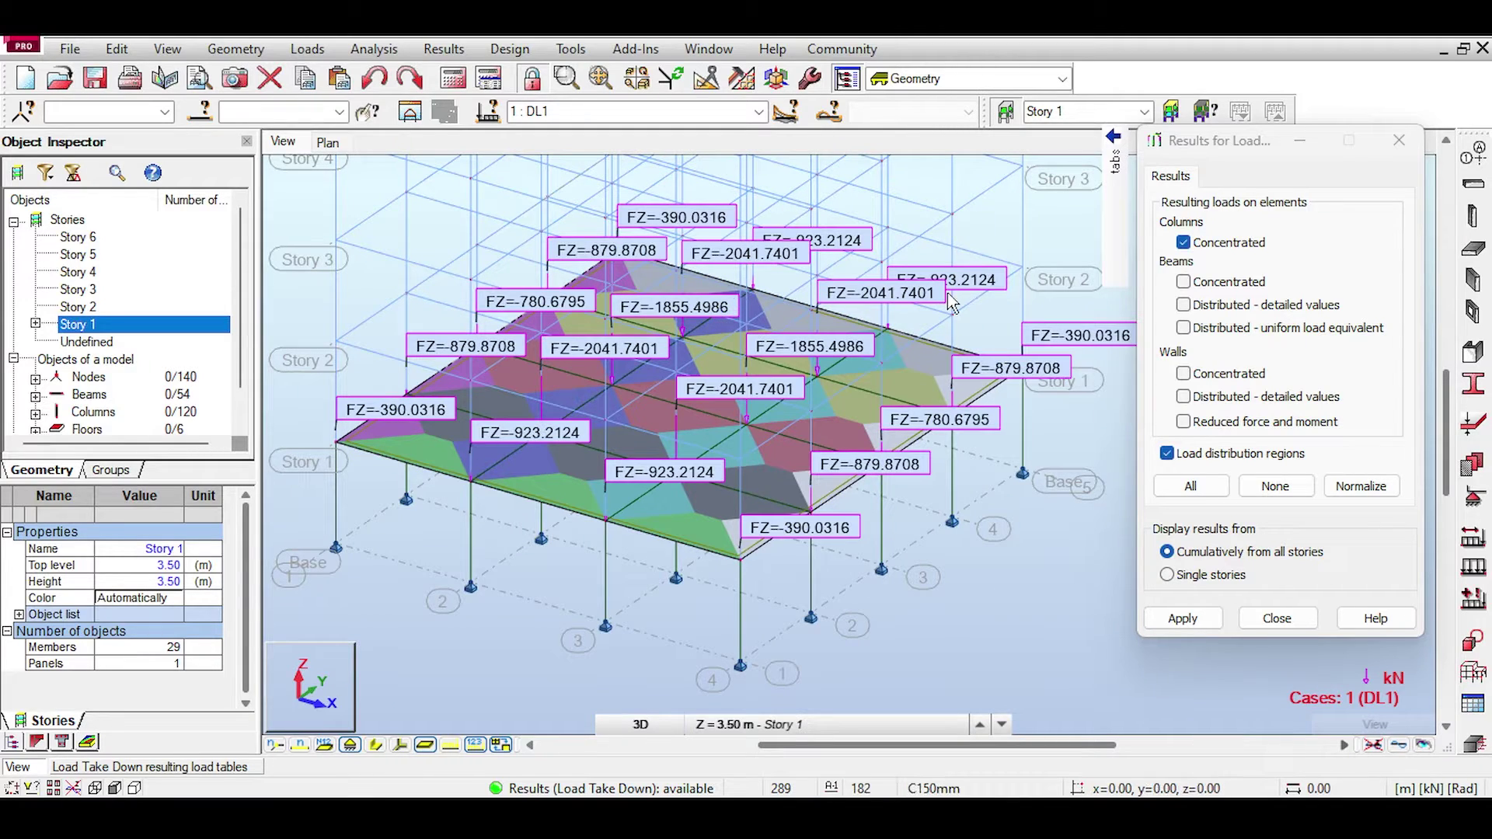
left_click(1477, 192)
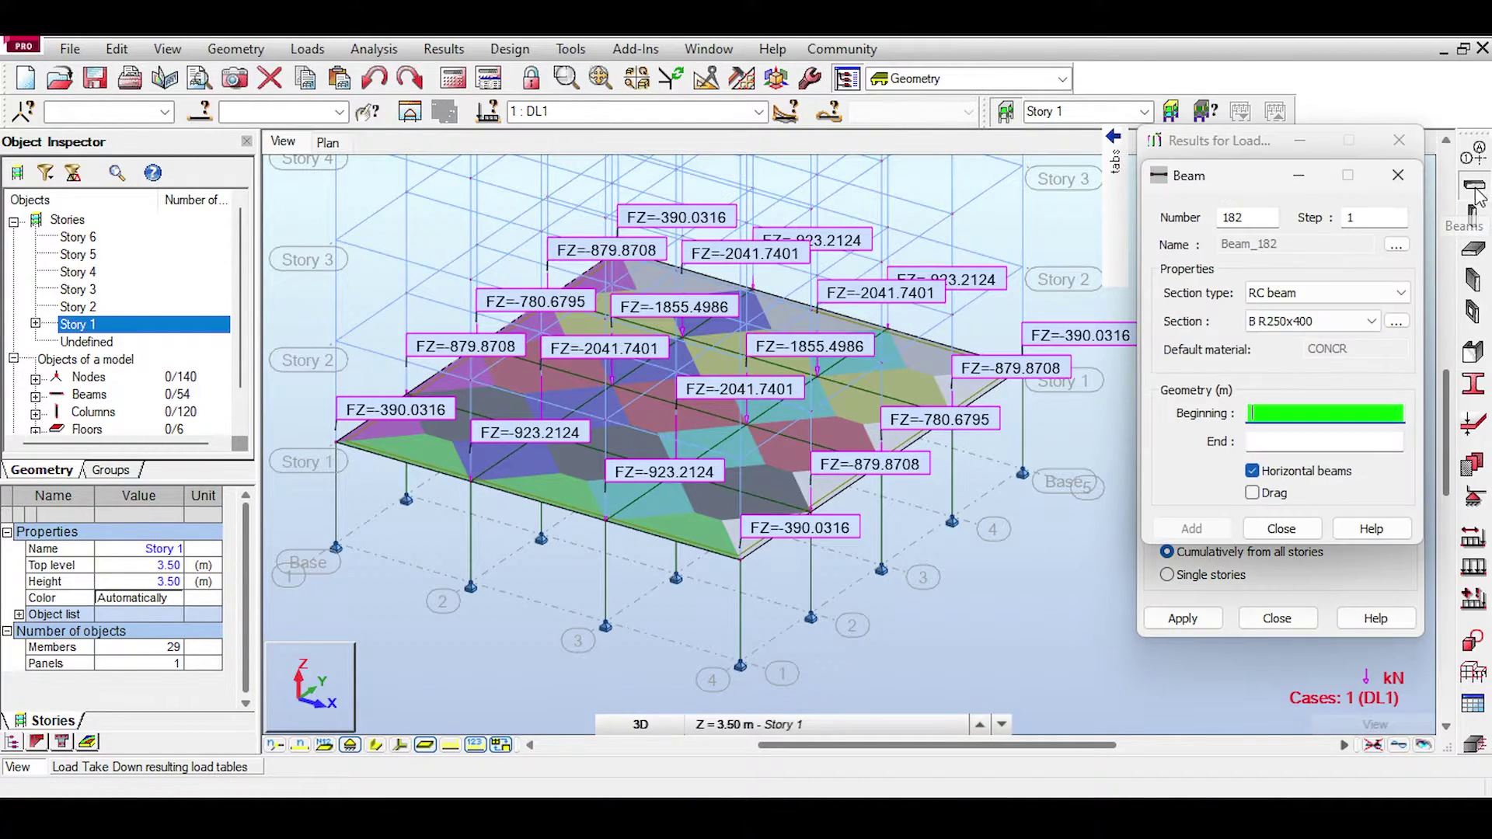
left_click(1398, 175)
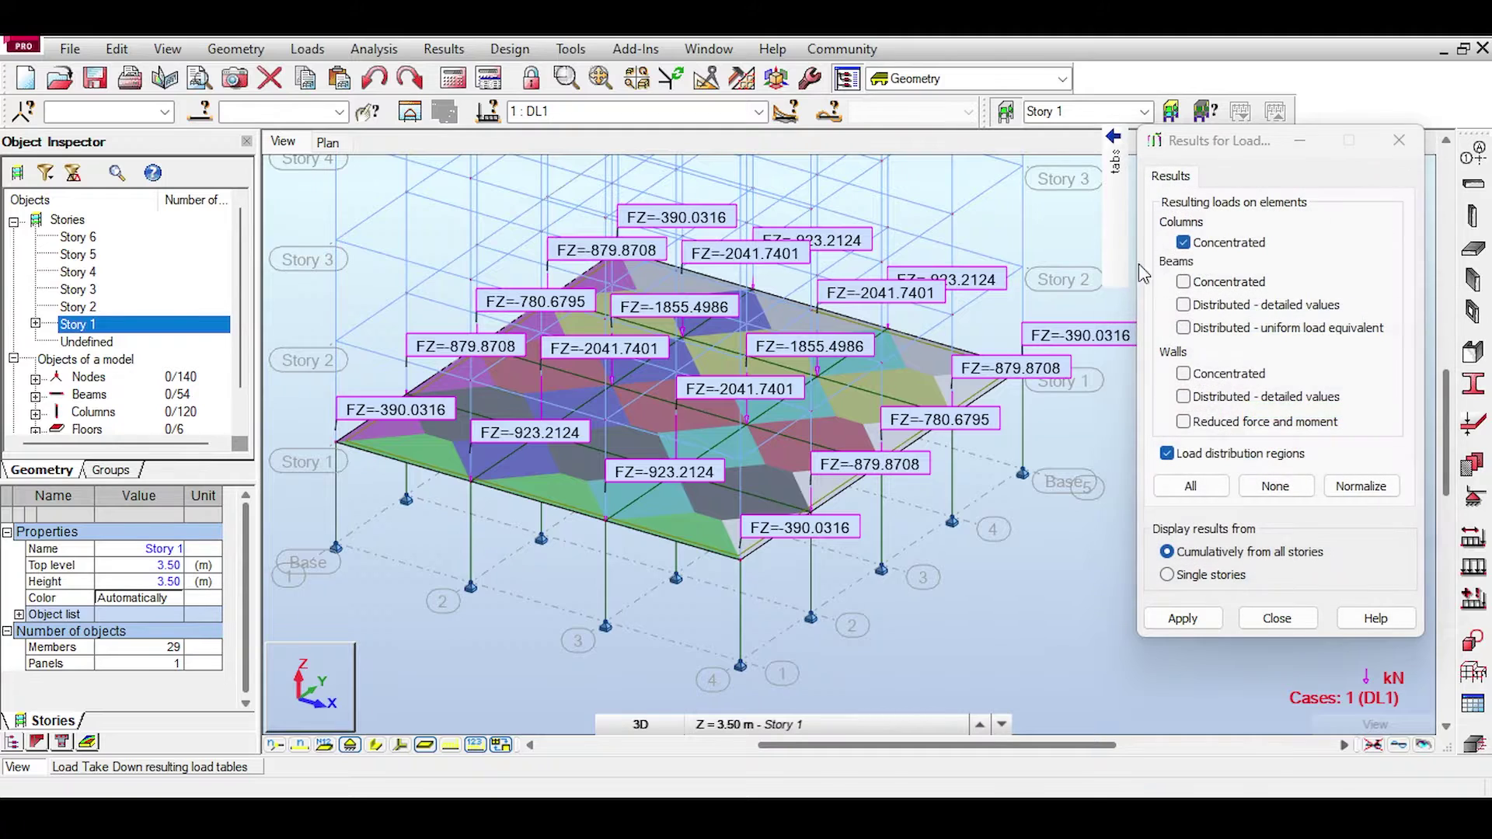
- Start a new project and define structural axes at 5 m spacing up to 15 m in X and 4 m spacing up to 16 m in Y
left_click(26, 86)
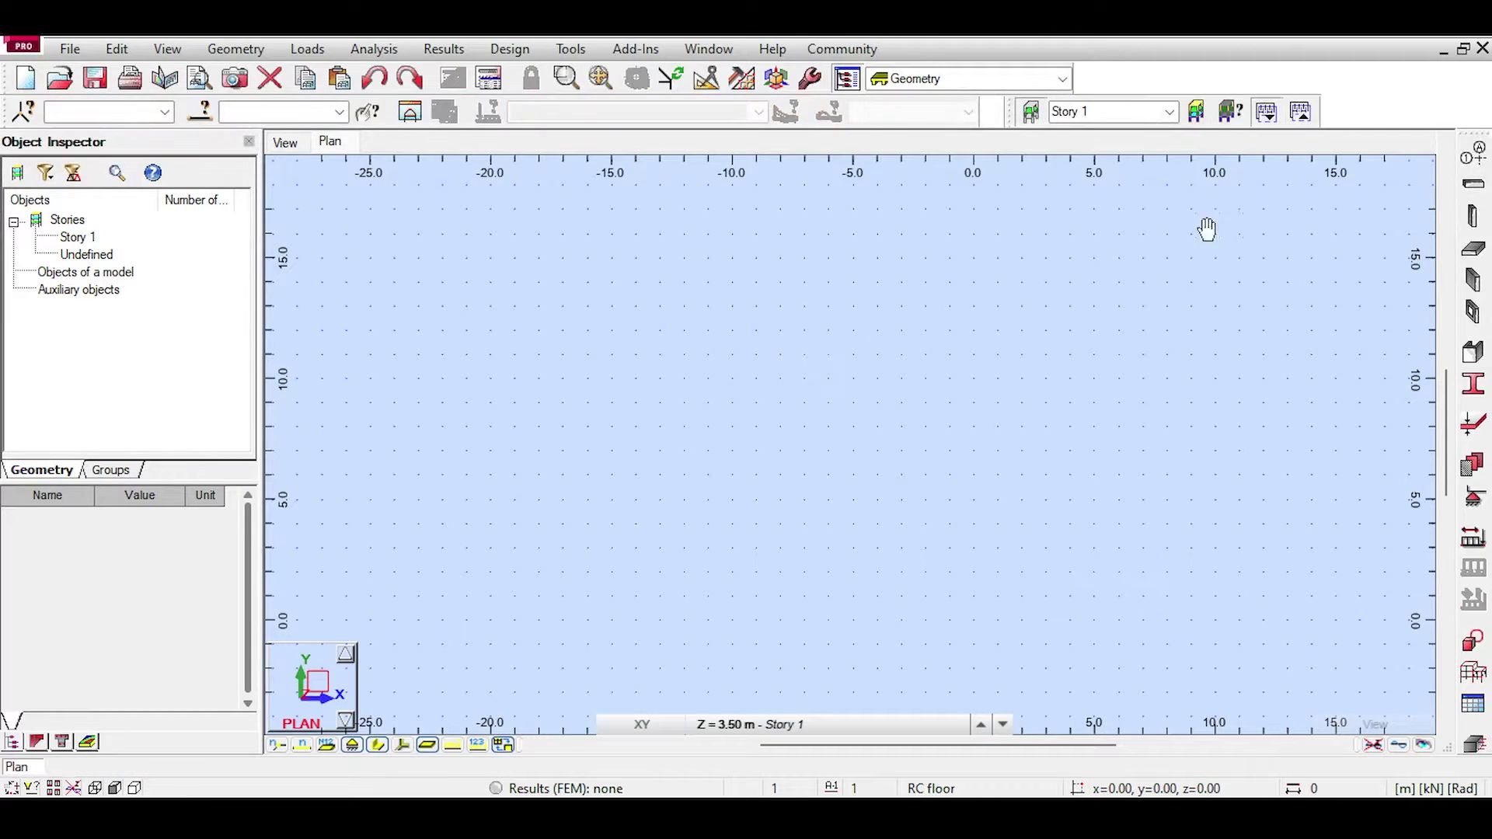
left_click(1475, 159)
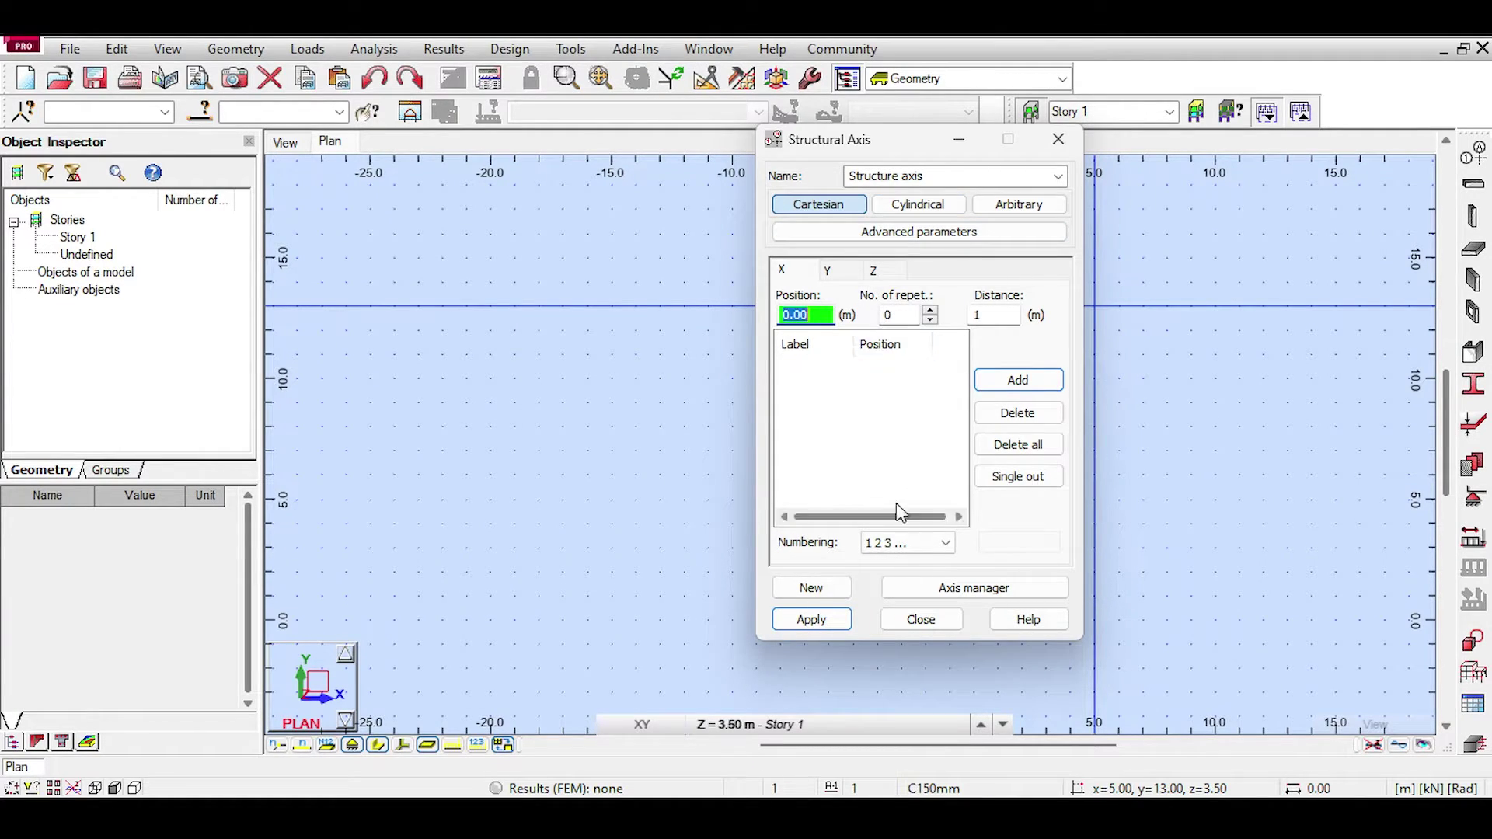
left_click(885, 317)
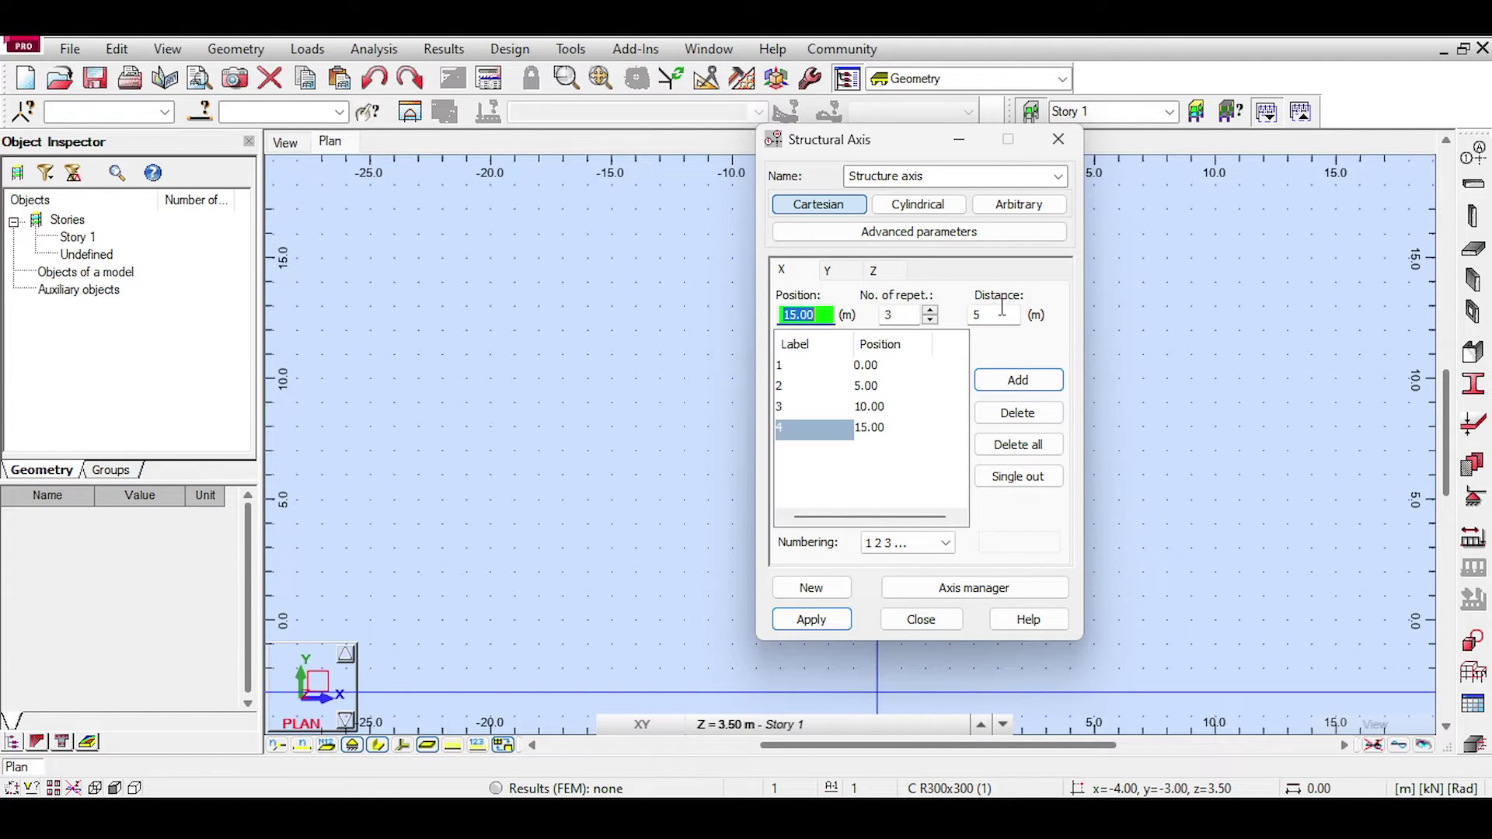
left_click(828, 270)
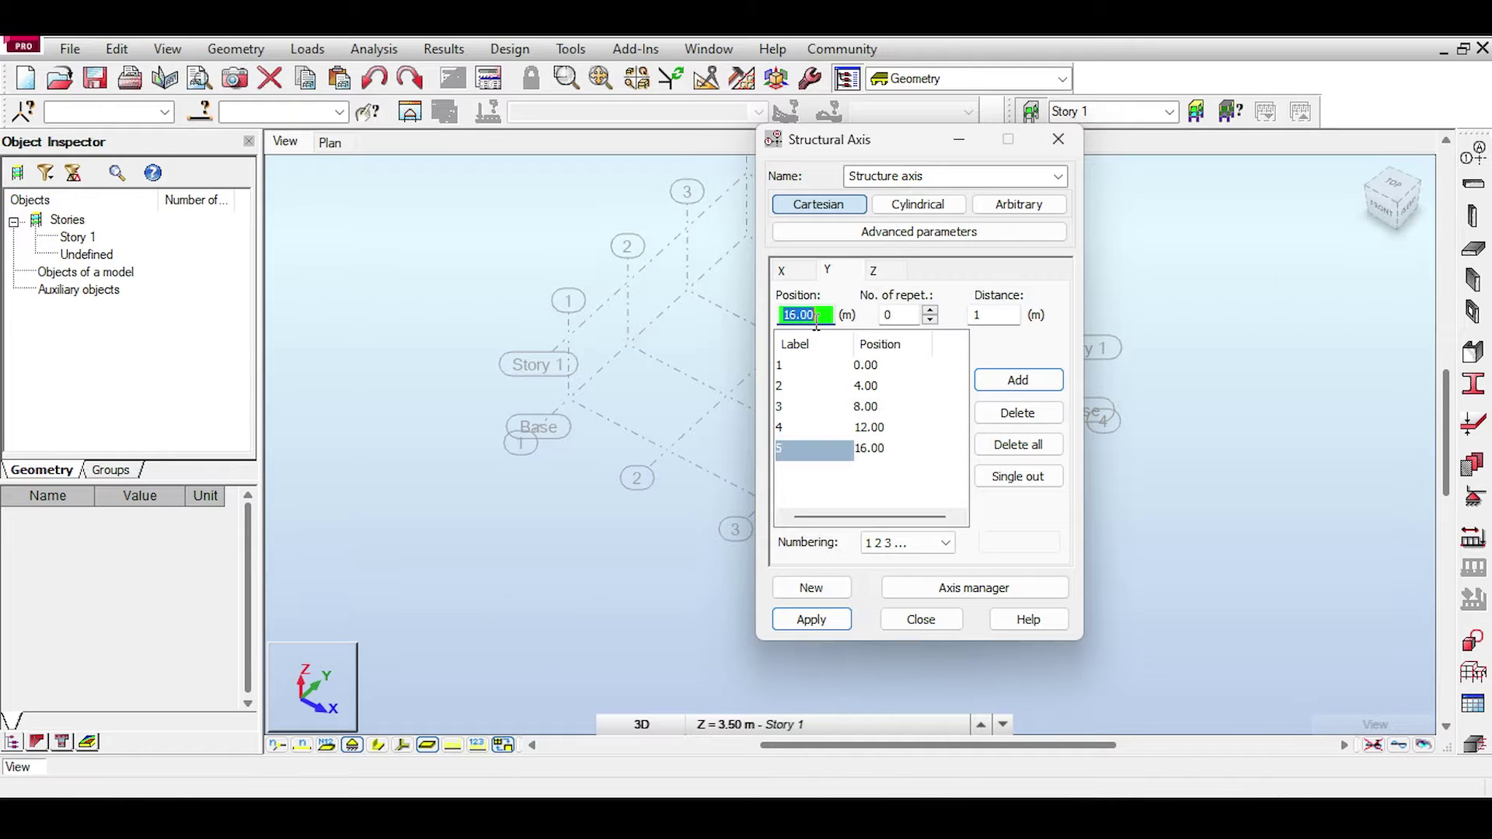
- Draw 15 m RC beams with section B R250x400 in the X direction along the Story 1 grid lines
left_click(1474, 184)
left_click(824, 254)
left_click(1084, 389)
left_click(772, 303)
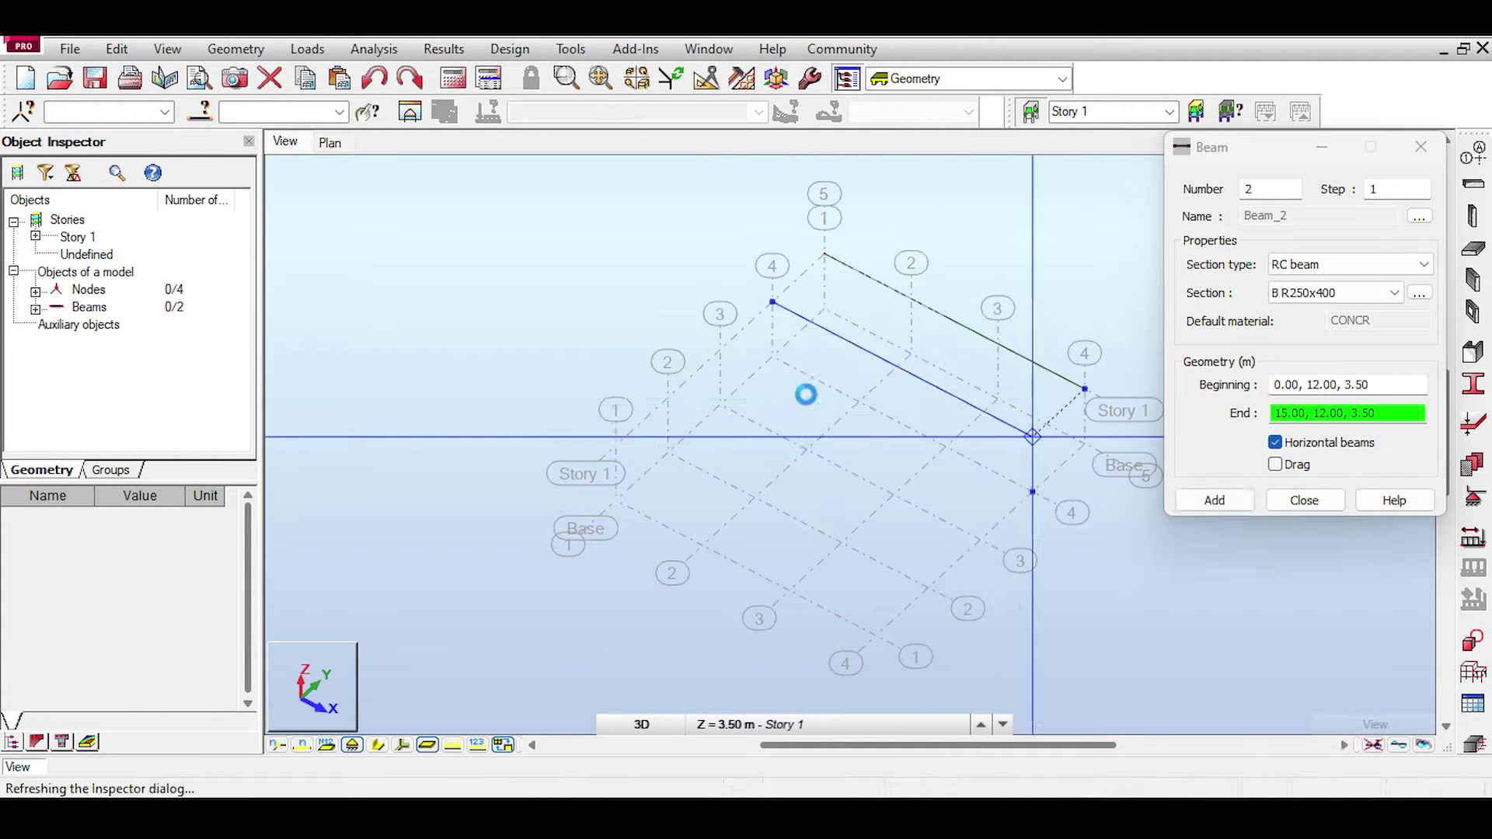
left_click(1033, 435)
left_click(721, 351)
left_click(981, 484)
left_click(668, 398)
left_click(927, 533)
- Draw four 16 m RC beams with section B R250x400 in the Y direction along grid lines 1 to 4 of Story 1
left_click(824, 254)
left_click(616, 446)
left_click(912, 299)
left_click(704, 490)
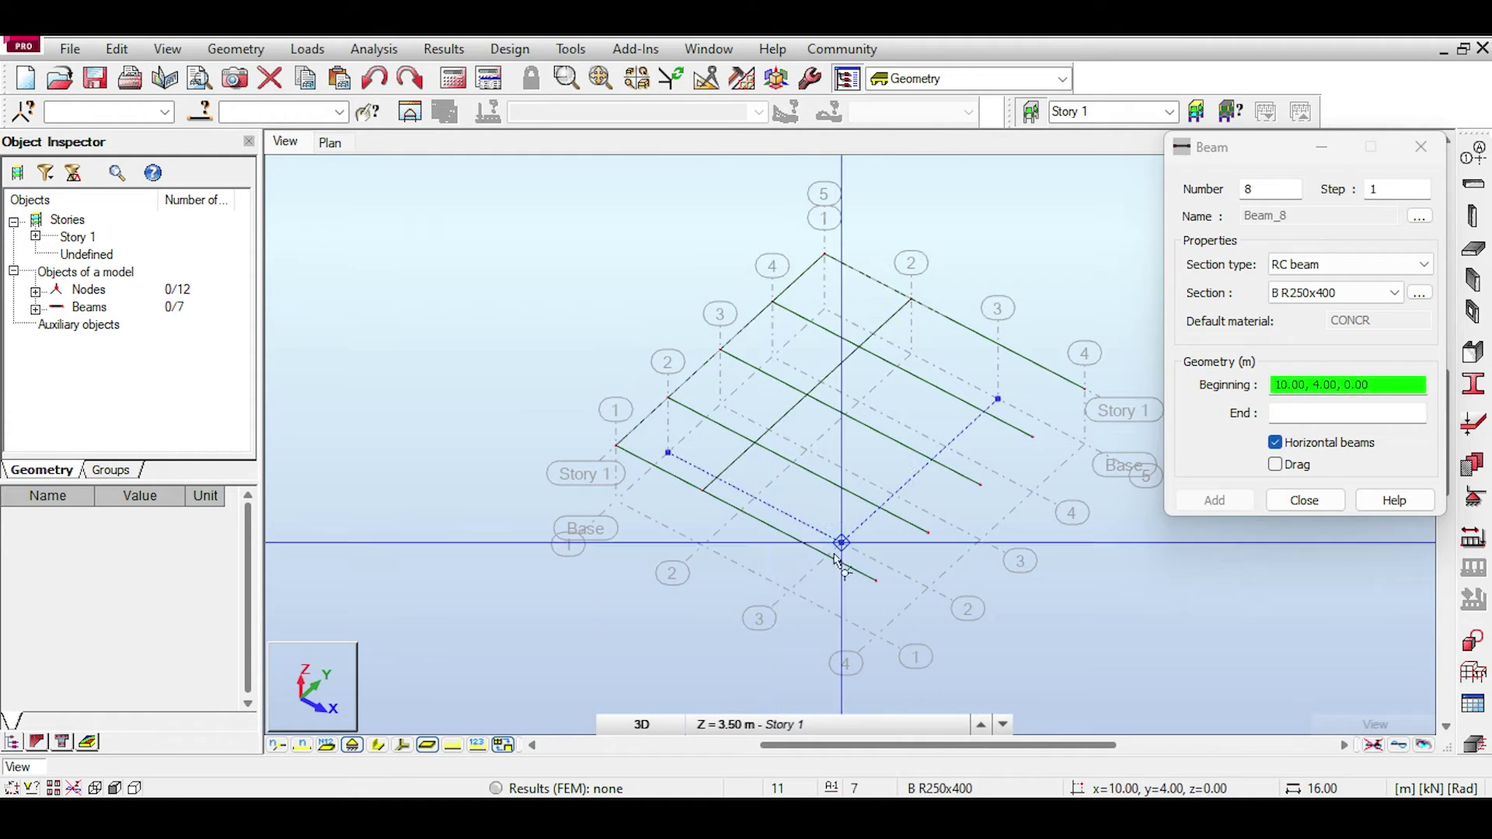
left_click(998, 344)
left_click(790, 536)
left_click(1084, 388)
left_click(876, 581)
- Place 3.50 m high IPE 100 steel columns downward at all 20 beam intersections of Story 1
left_click(1474, 215)
left_click(824, 254)
left_click(771, 302)
left_click(911, 299)
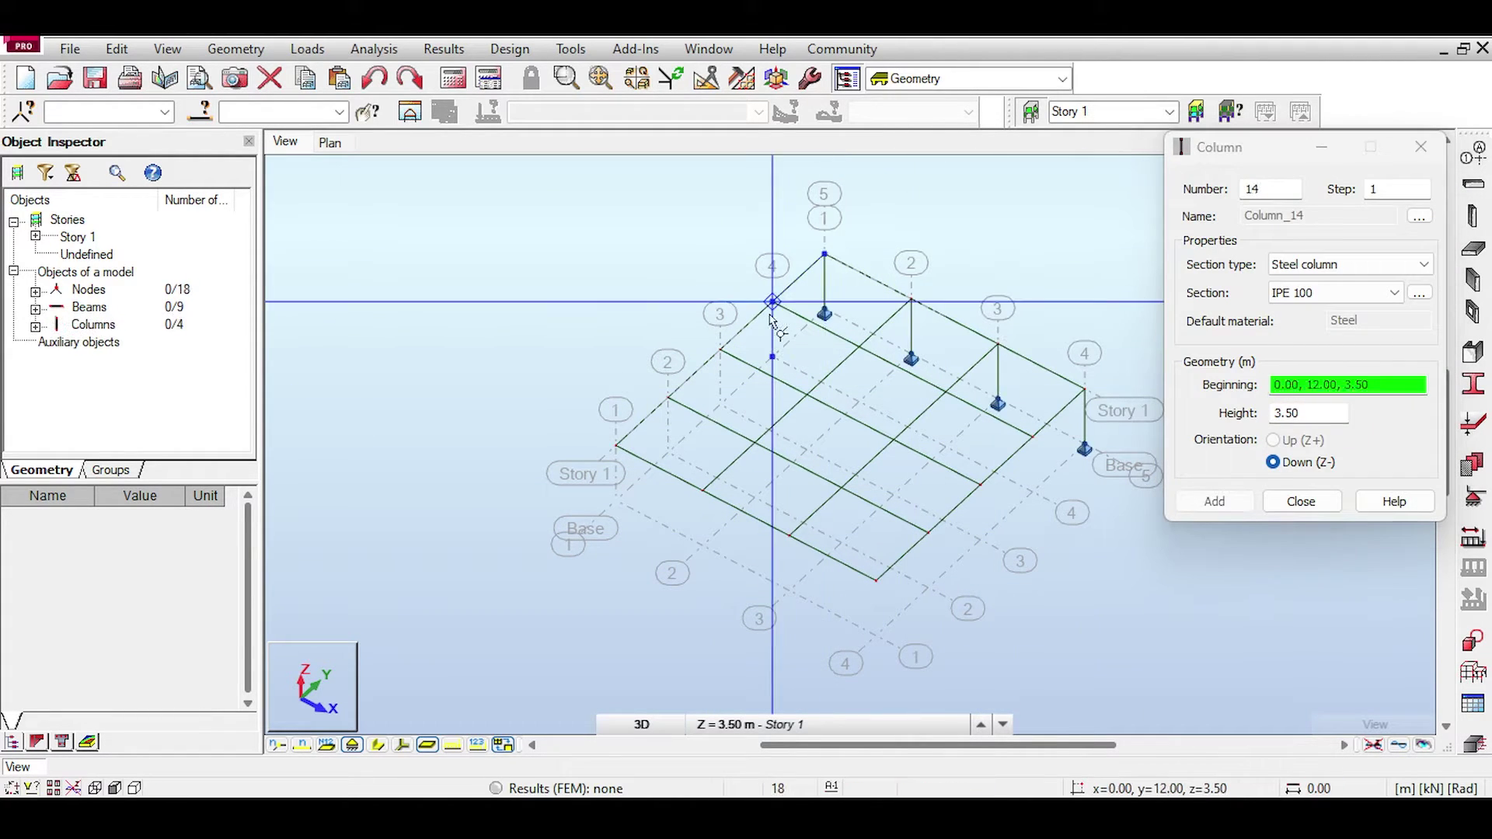
left_click(720, 351)
left_click(859, 347)
left_click(998, 344)
left_click(807, 396)
left_click(668, 398)
left_click(756, 443)
left_click(616, 446)
left_click(703, 490)
left_click(841, 488)
left_click(789, 536)
left_click(875, 580)
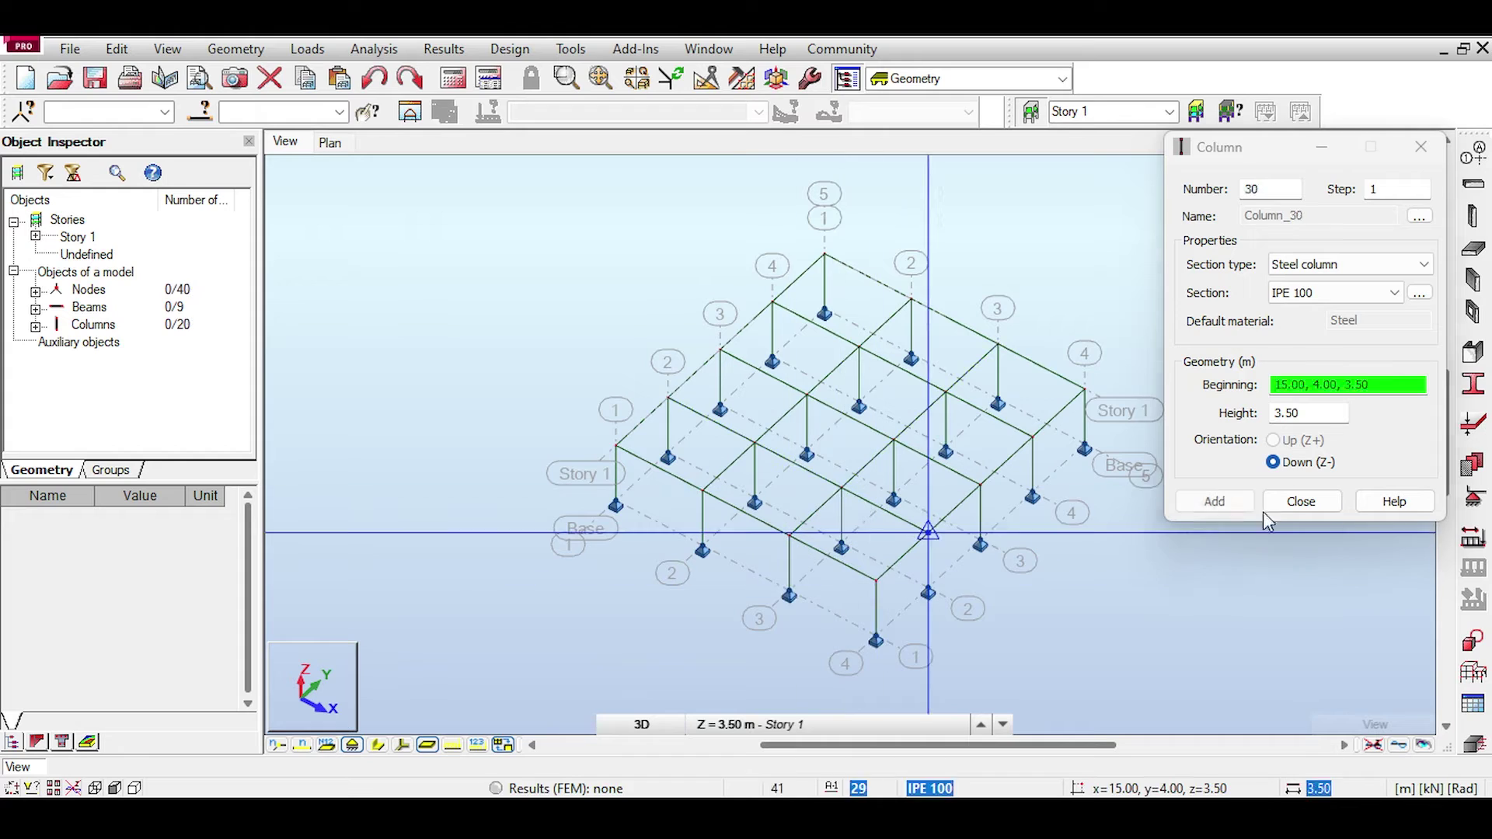
- Start a floor definition and review the available calculation models for the slab
left_click(1474, 248)
left_click(1320, 284)
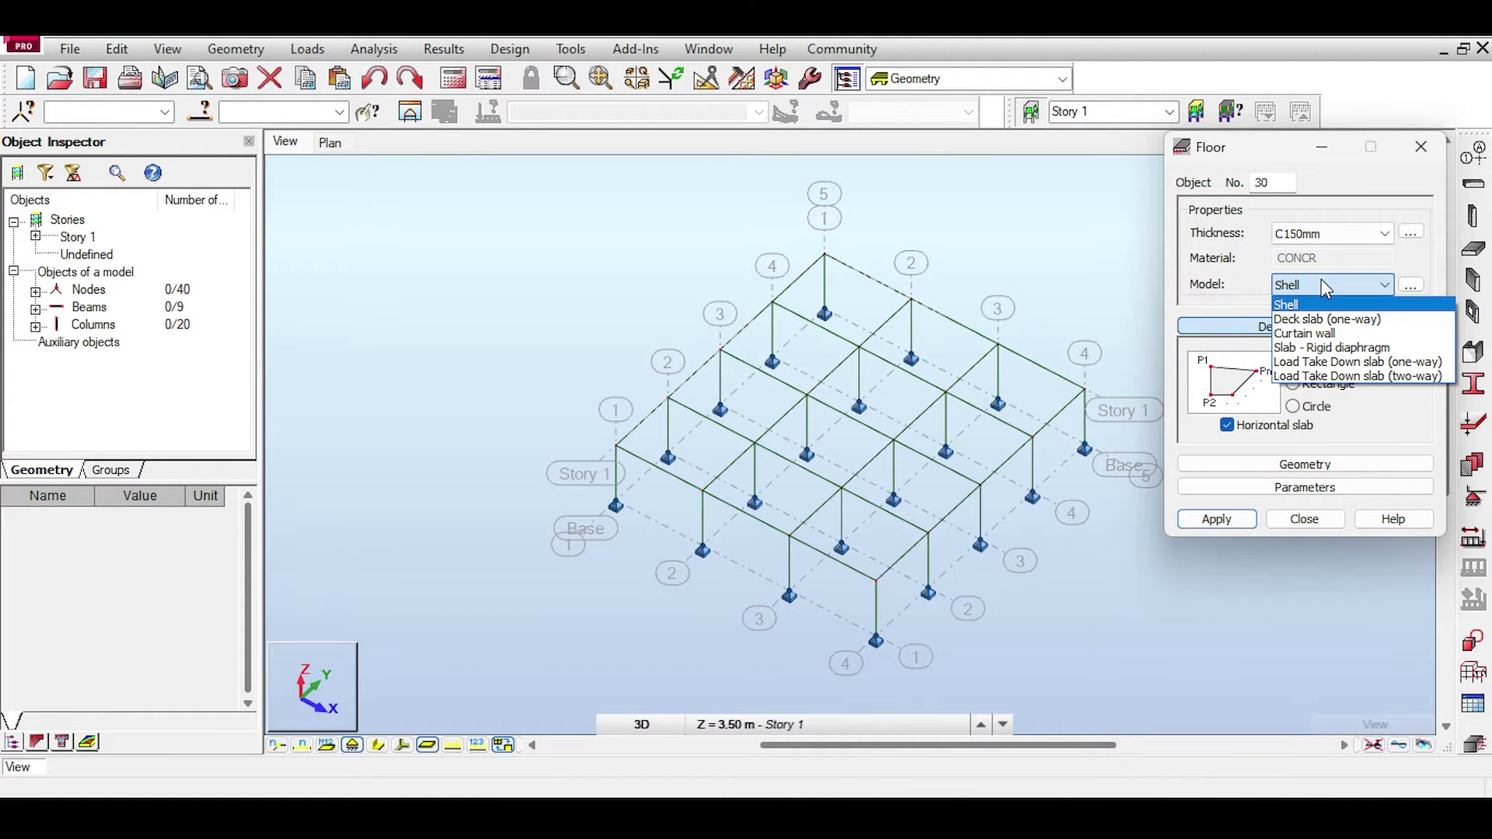
left_click(1322, 281)
left_click(1322, 281)
left_click(1333, 287)
left_click(1348, 286)
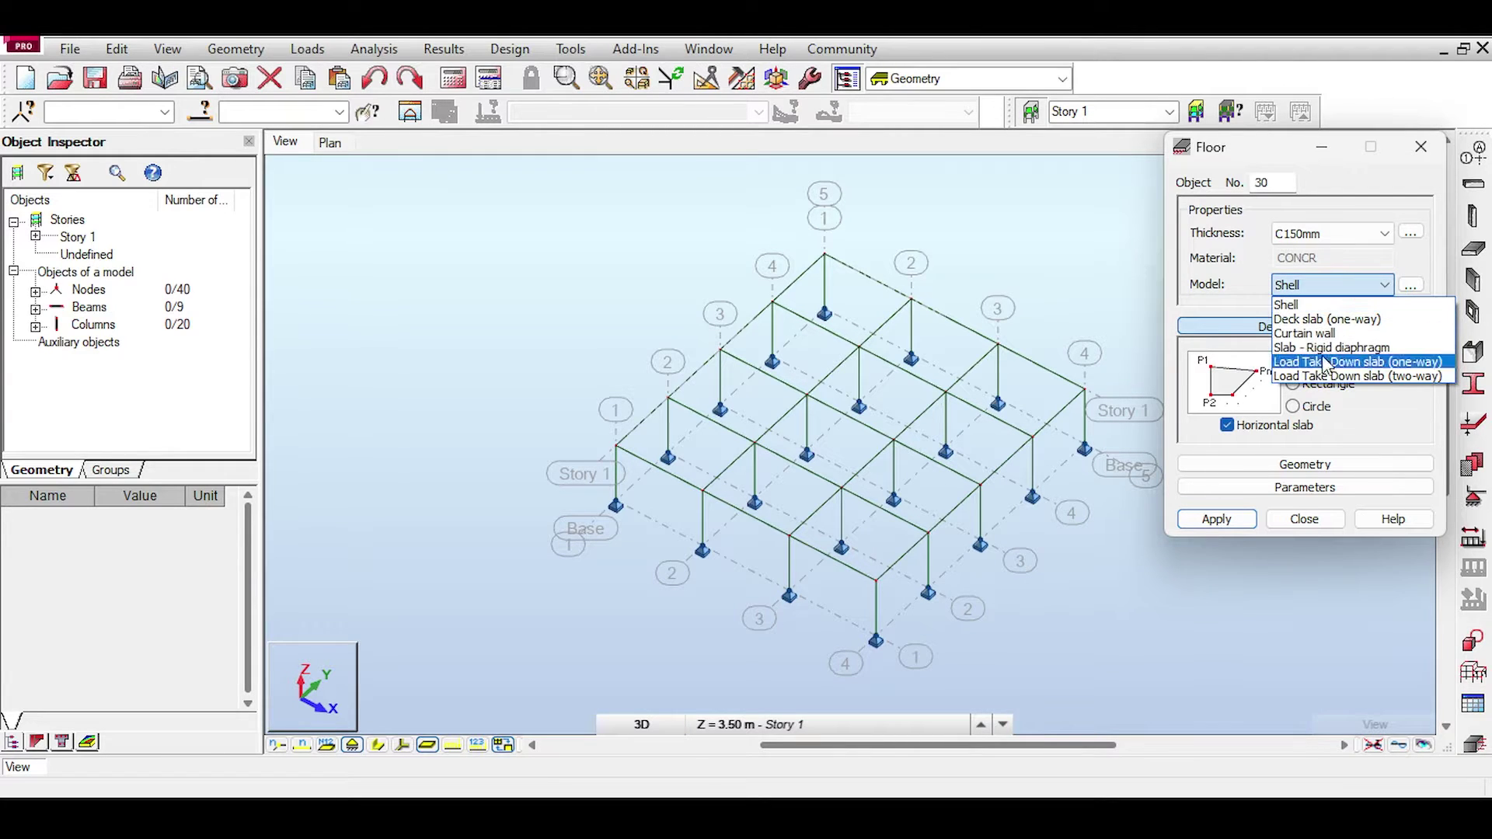
left_click(1377, 300)
- Define a panel calculation model named MySheel2Way with no finite elements, without stiffening, and simplified two-way load transfer
left_click(1411, 286)
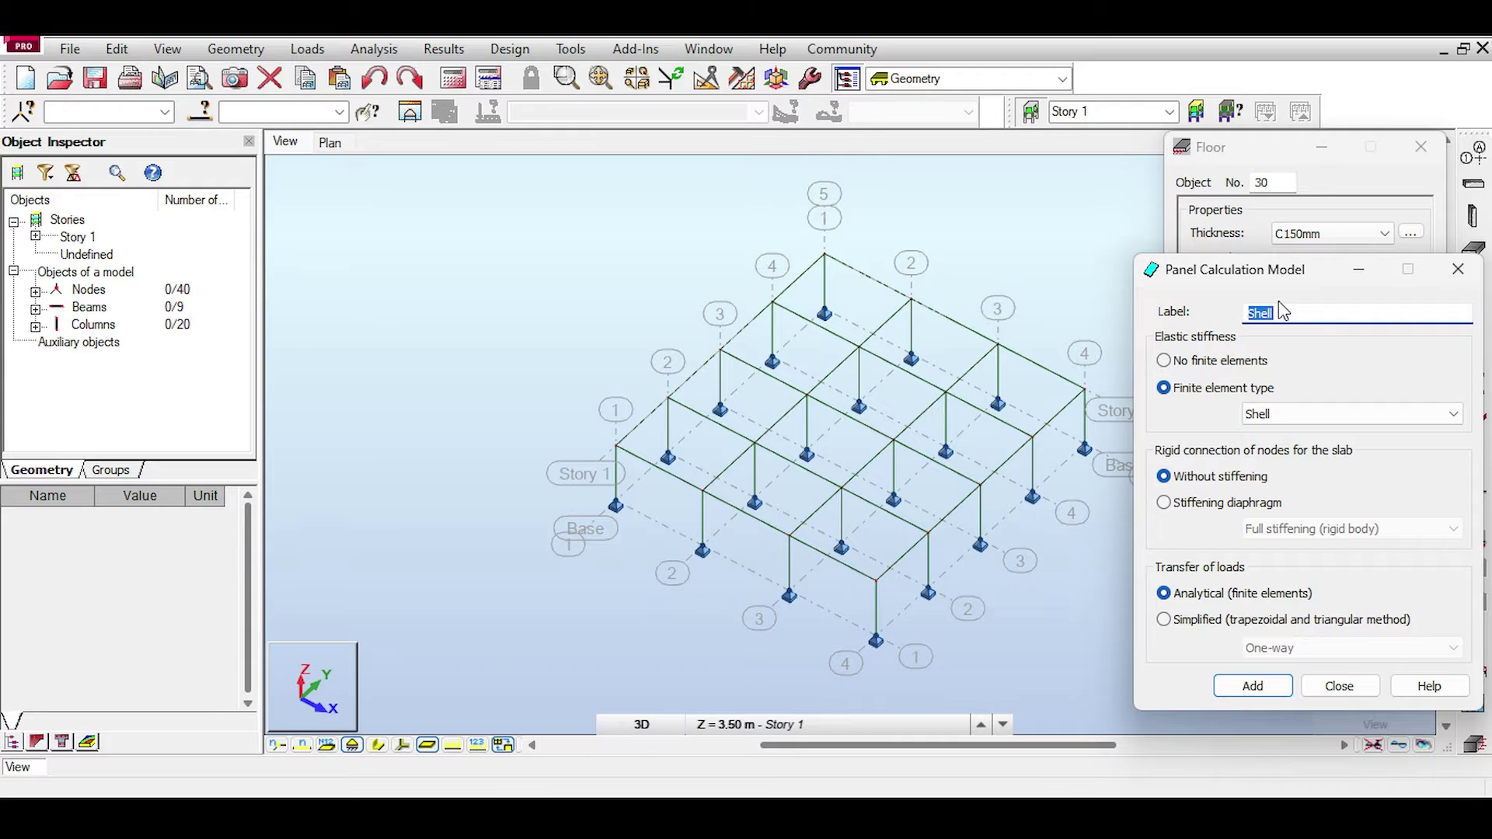
type("MySh")
left_click(1237, 362)
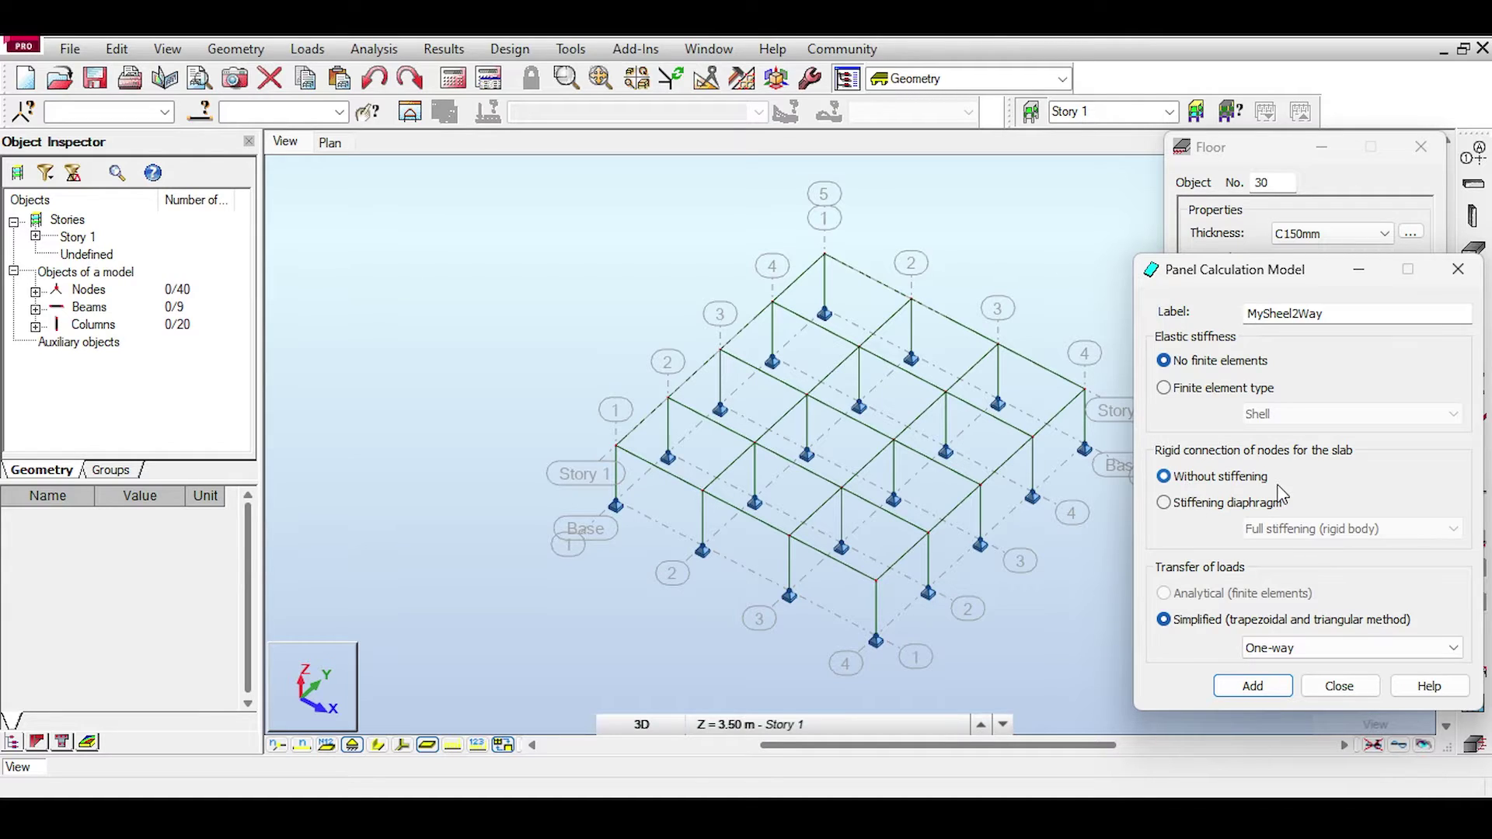
left_click(1275, 648)
left_click(1274, 683)
left_click(1343, 686)
- Draw a C150mm floor slab using model MySheel2Way between opposite corners of the Story 1 frame
left_click(1384, 285)
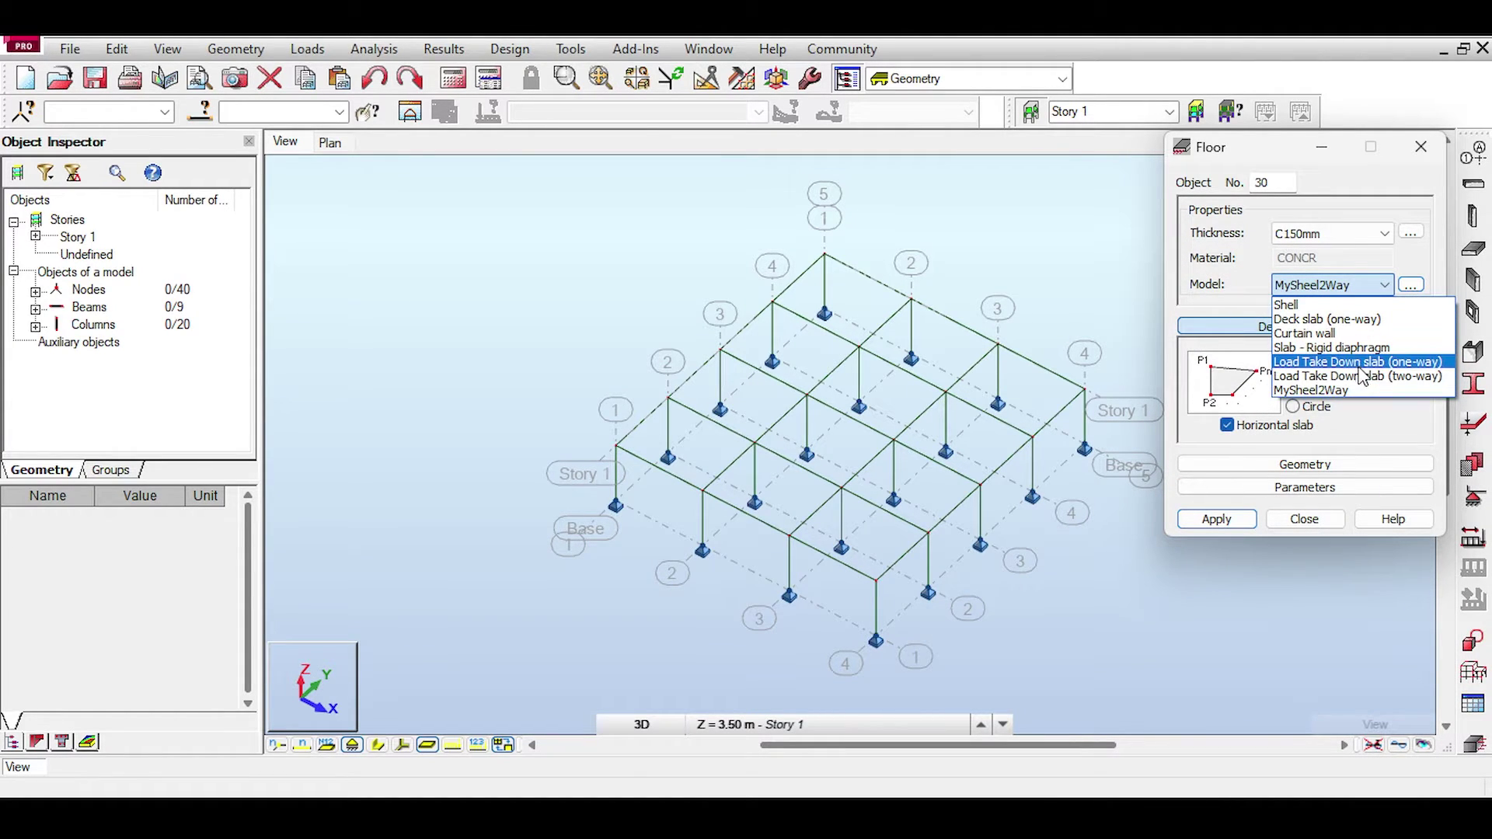
left_click(1274, 161)
left_click(615, 447)
left_click(1084, 388)
mouse_move(1445, 466)
left_mouse_down()
mouse_move(1443, 534)
mouse_move(1444, 469)
left_mouse_up()
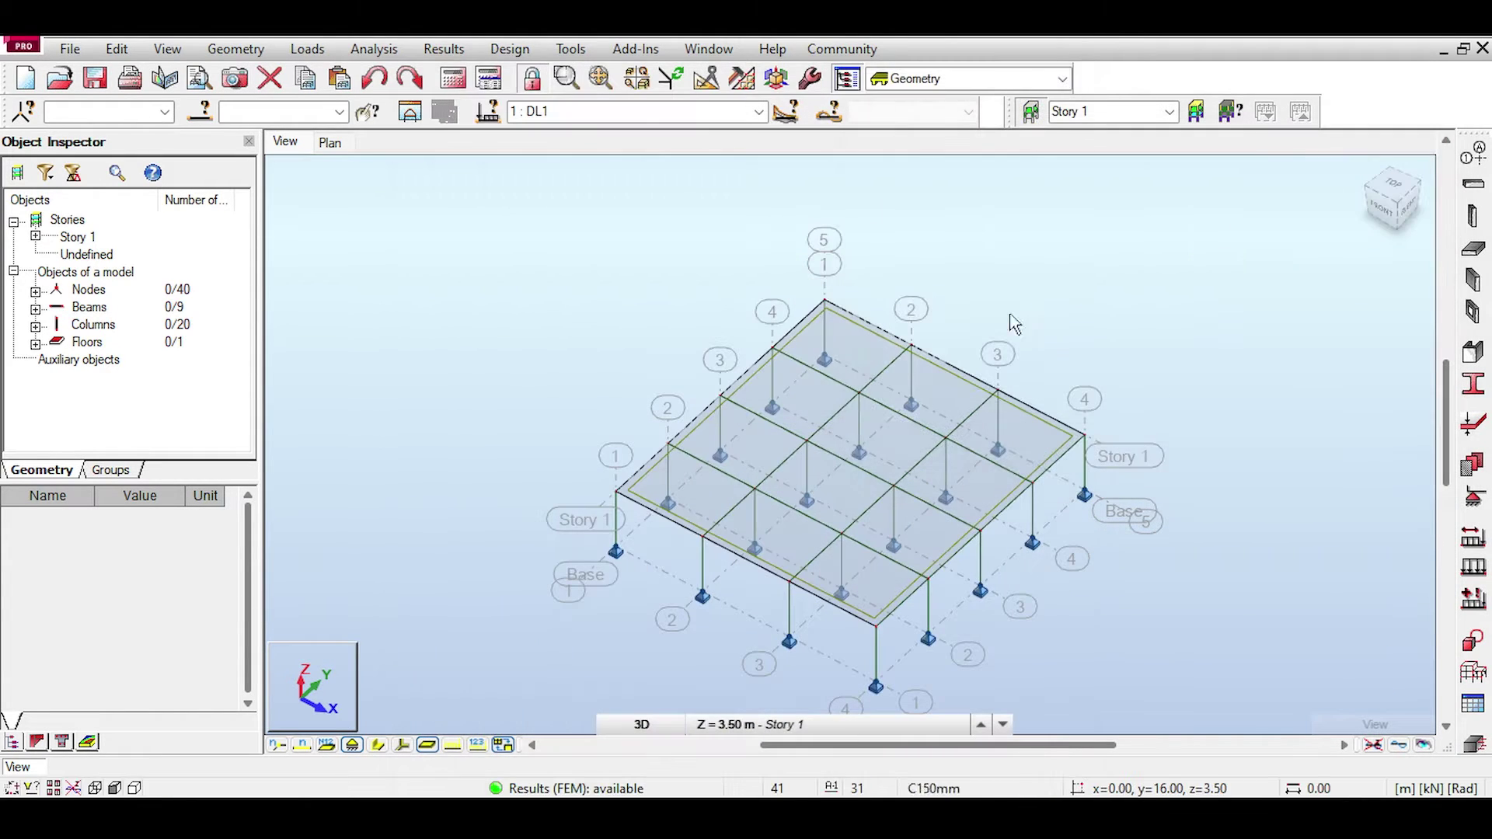
- Copy Story 1 upward to form a six-story building and dismiss the calculation messages
right_click(78, 237)
left_click(99, 303)
left_click(686, 533)
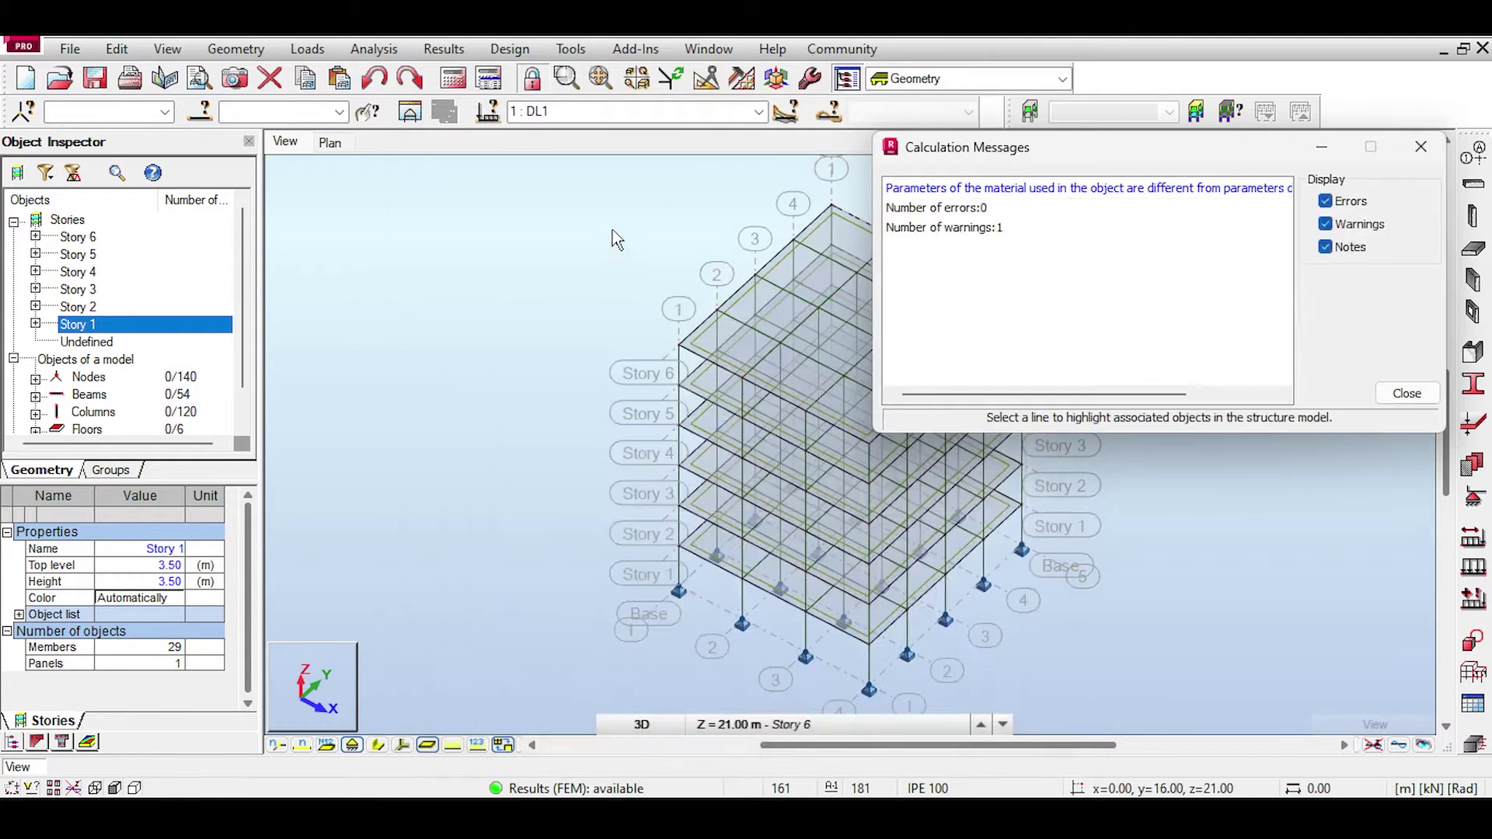
left_click(1420, 147)
middle_click_drag(798, 307, 761, 293)
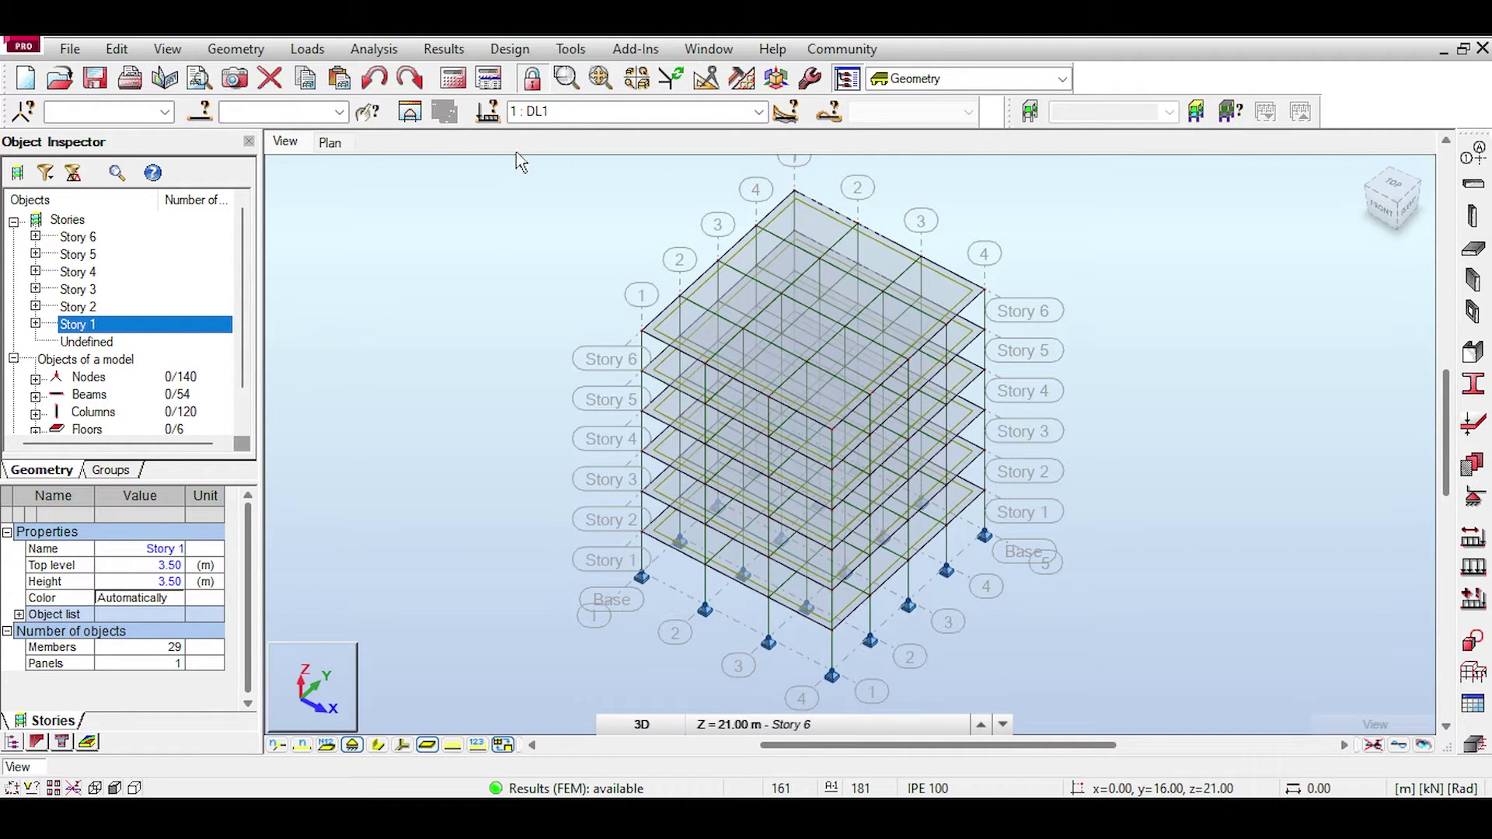
- Turn on the display of load distribution regions and automatically generated forces for the six-story model
left_click(443, 49)
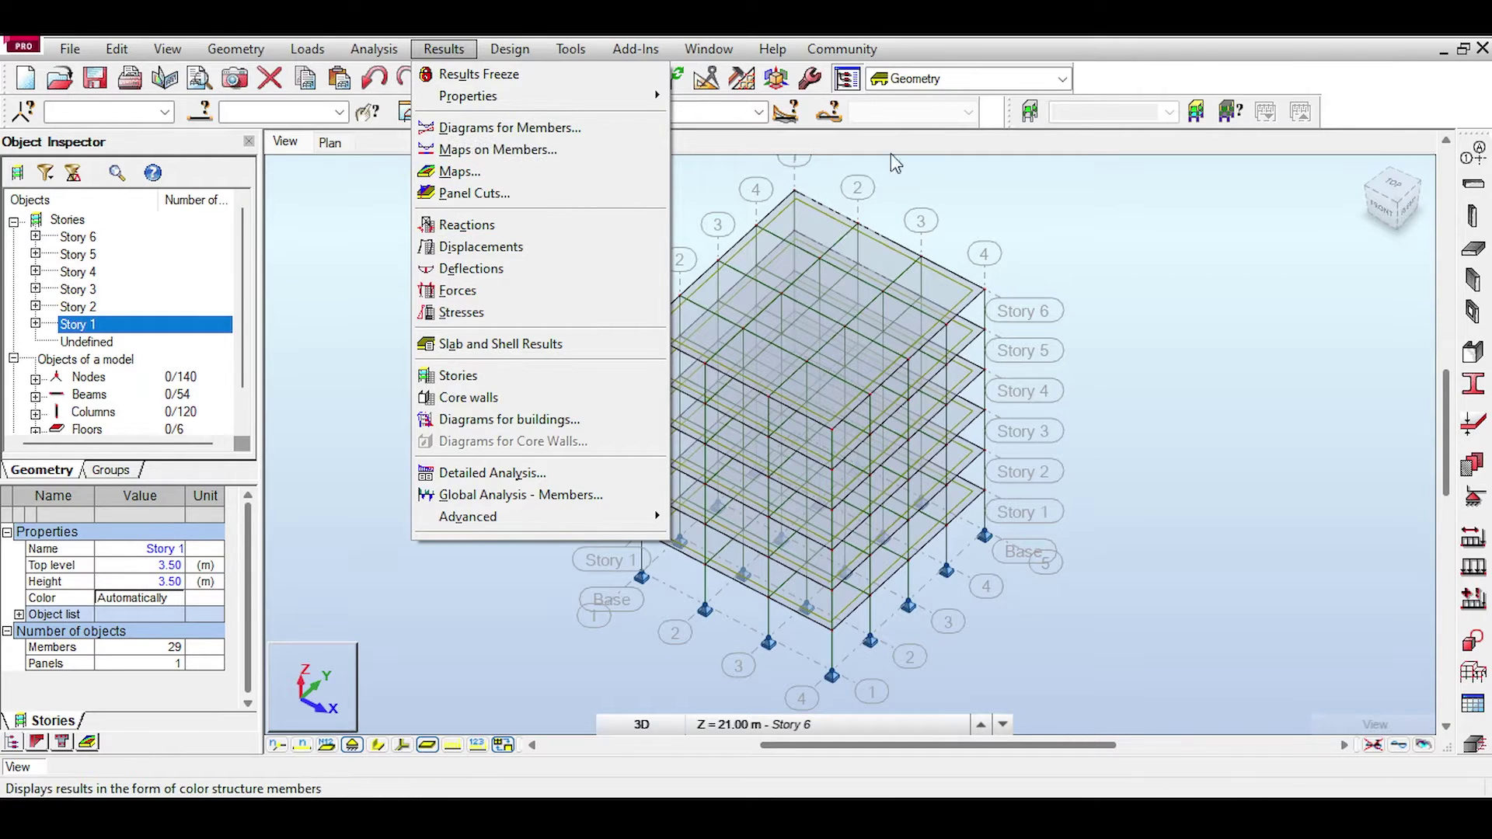
left_click(1068, 198)
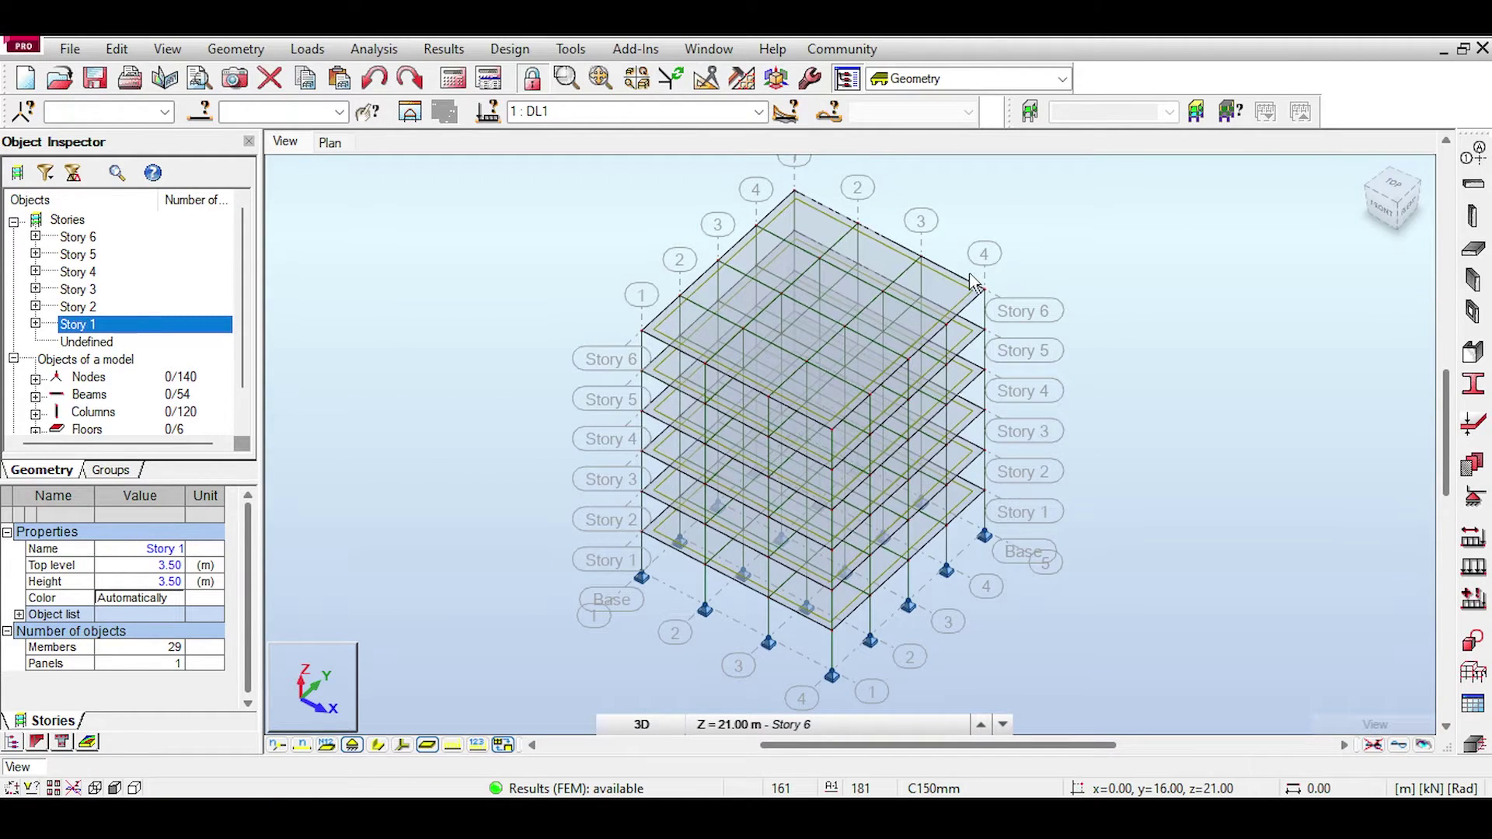
middle_click_drag(666, 350, 620, 308)
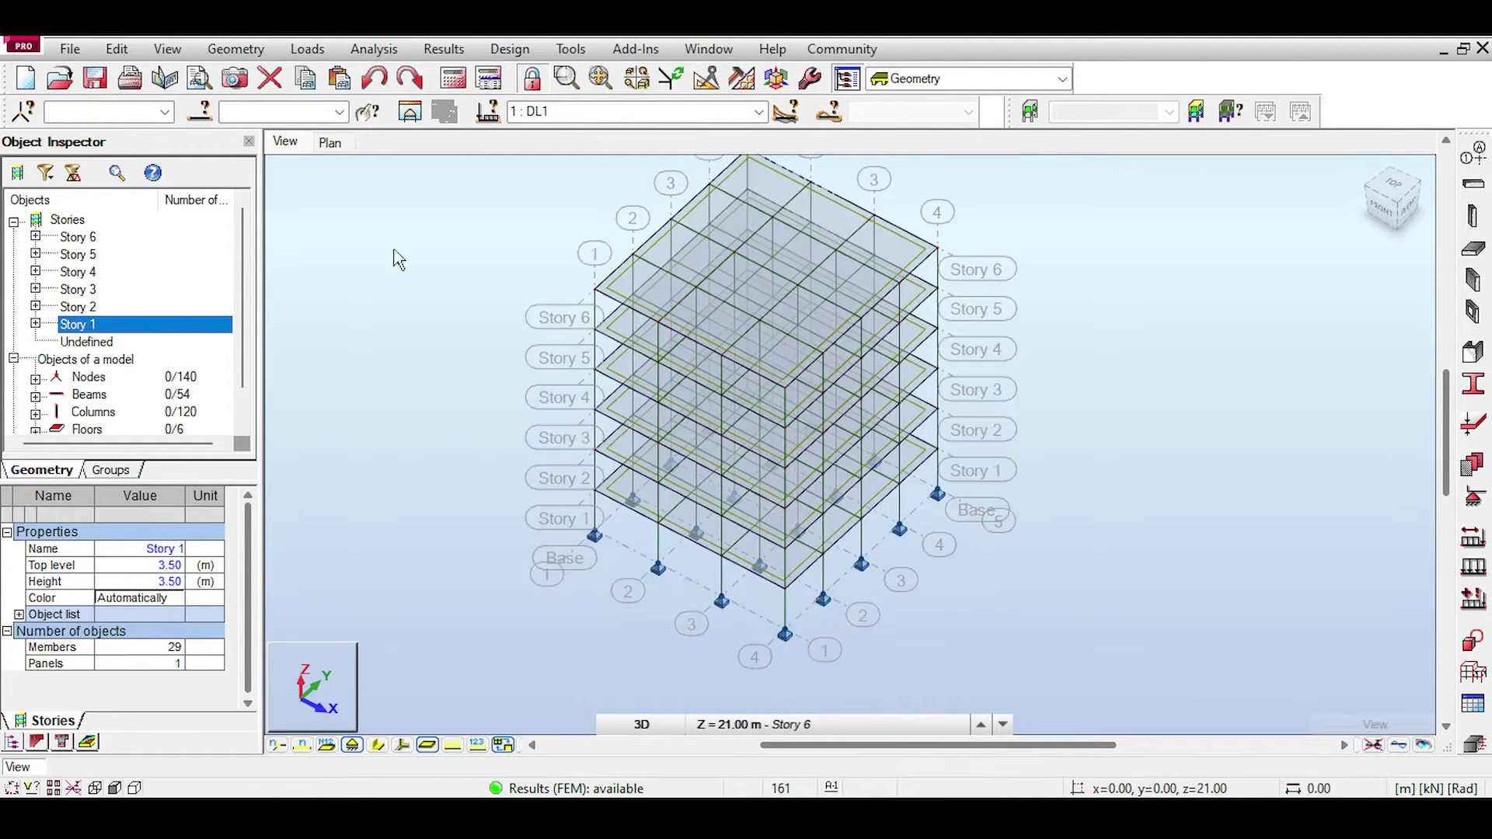
right_click(398, 259)
left_click(393, 476)
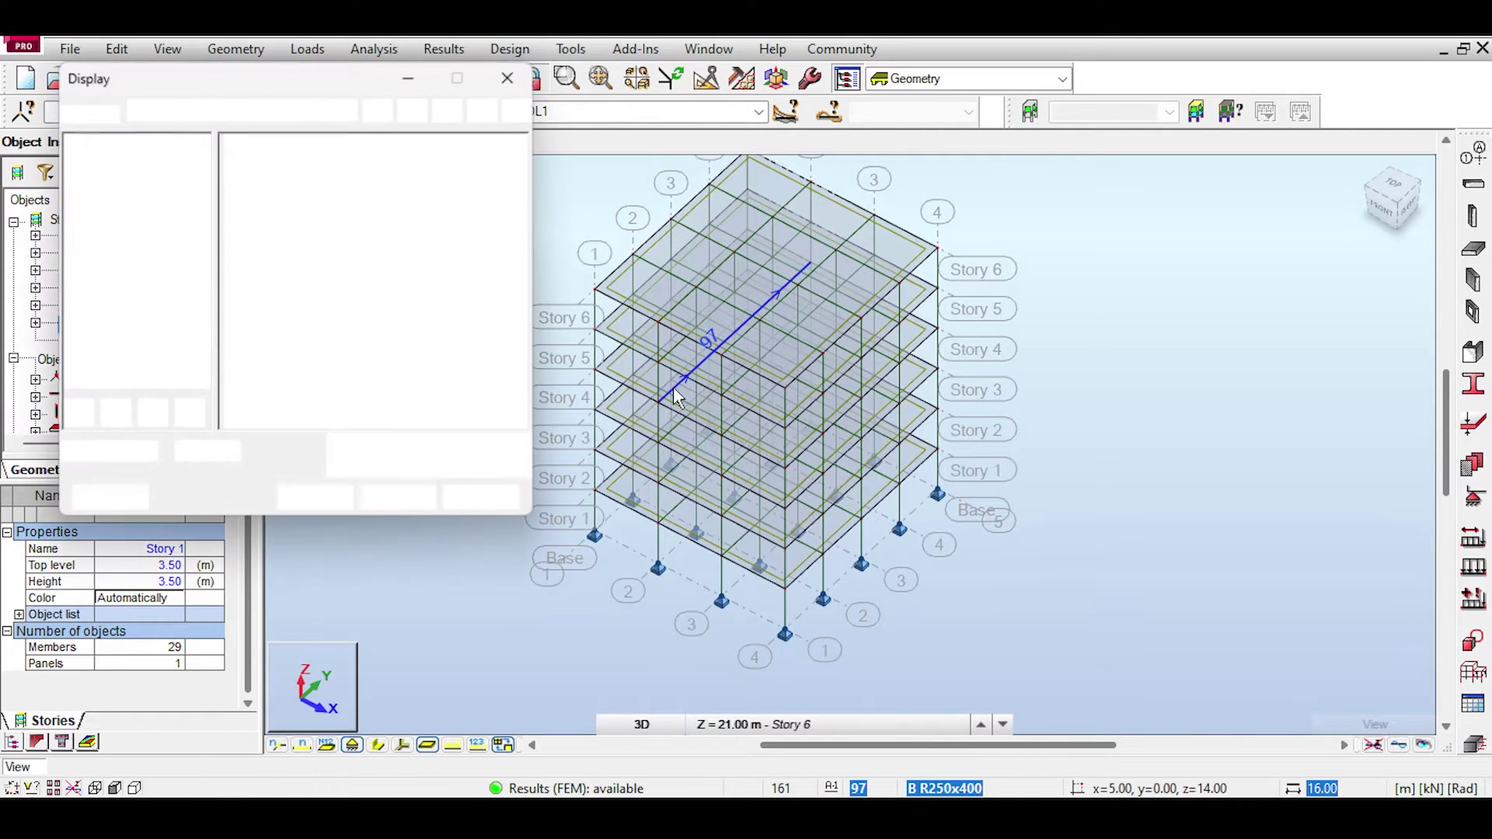
left_click(91, 226)
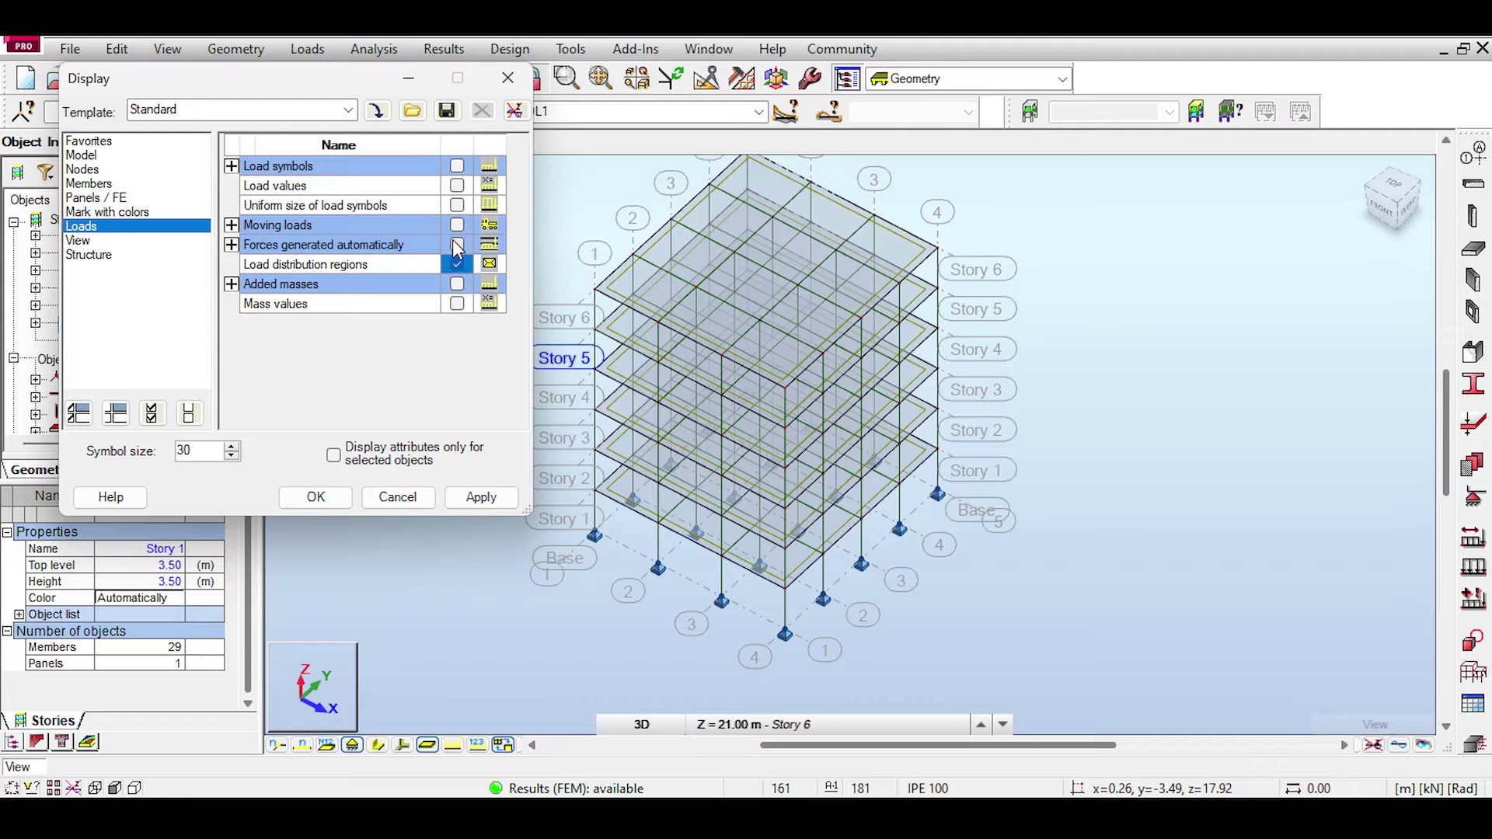
left_click(481, 498)
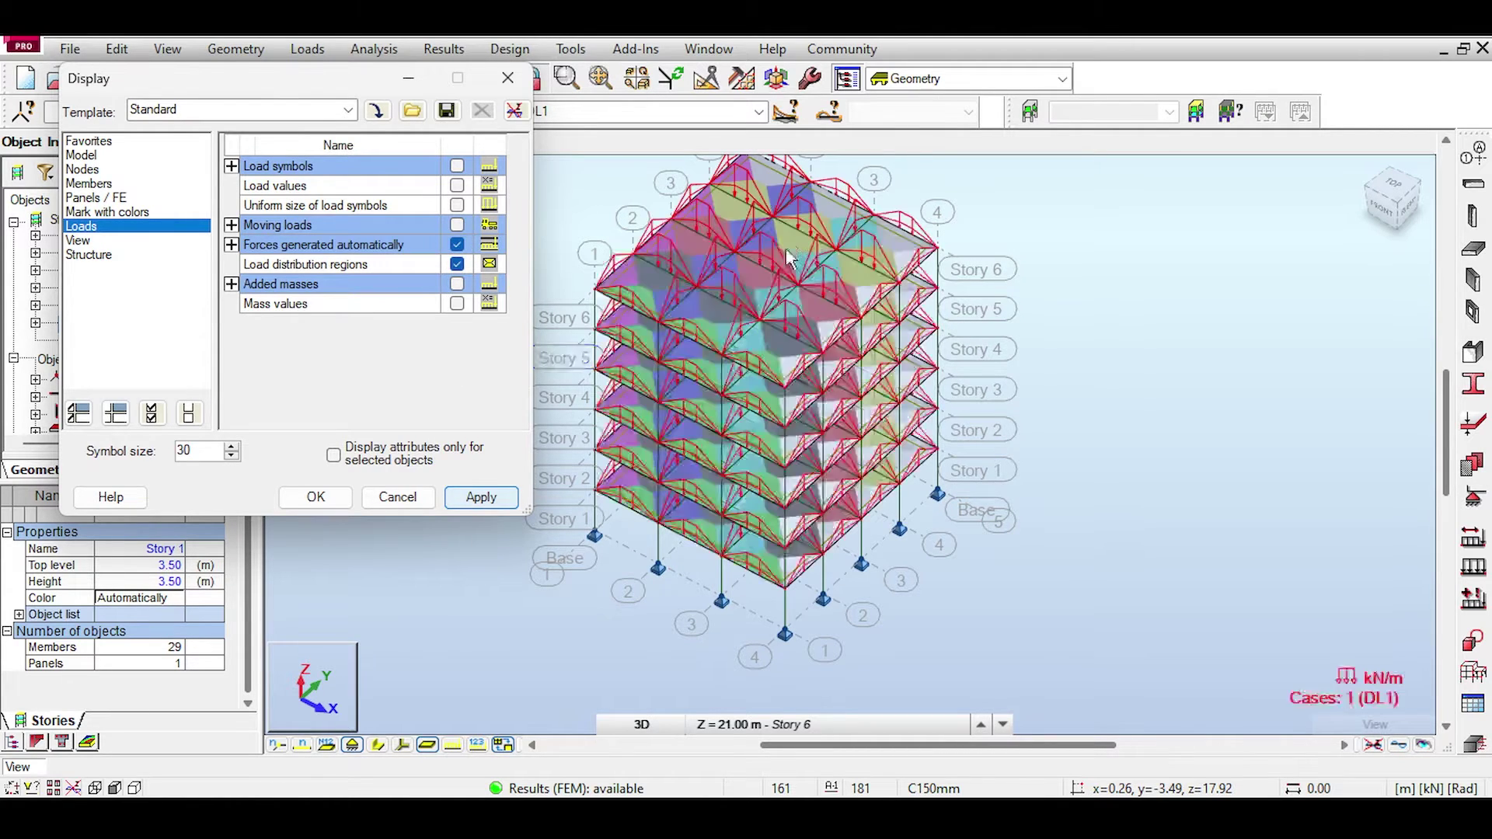
- Examine the slab load distribution regions and the generated triangular and trapezoidal beam loads across the stories
scroll(746, 244, "up", 2)
scroll(743, 235, "up", 2)
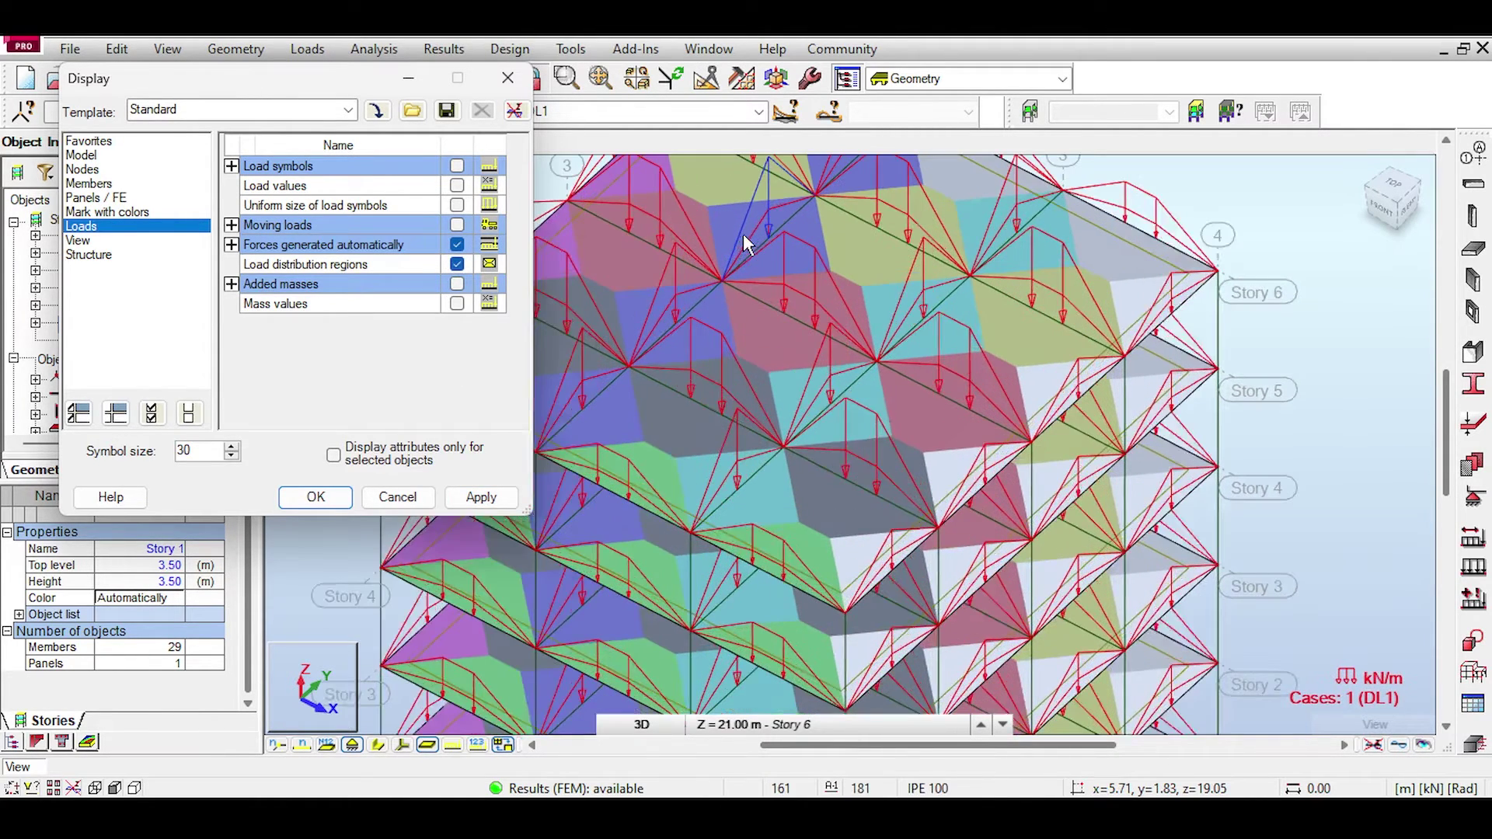
scroll(808, 334, "down", 3)
scroll(808, 334, "up", 1)
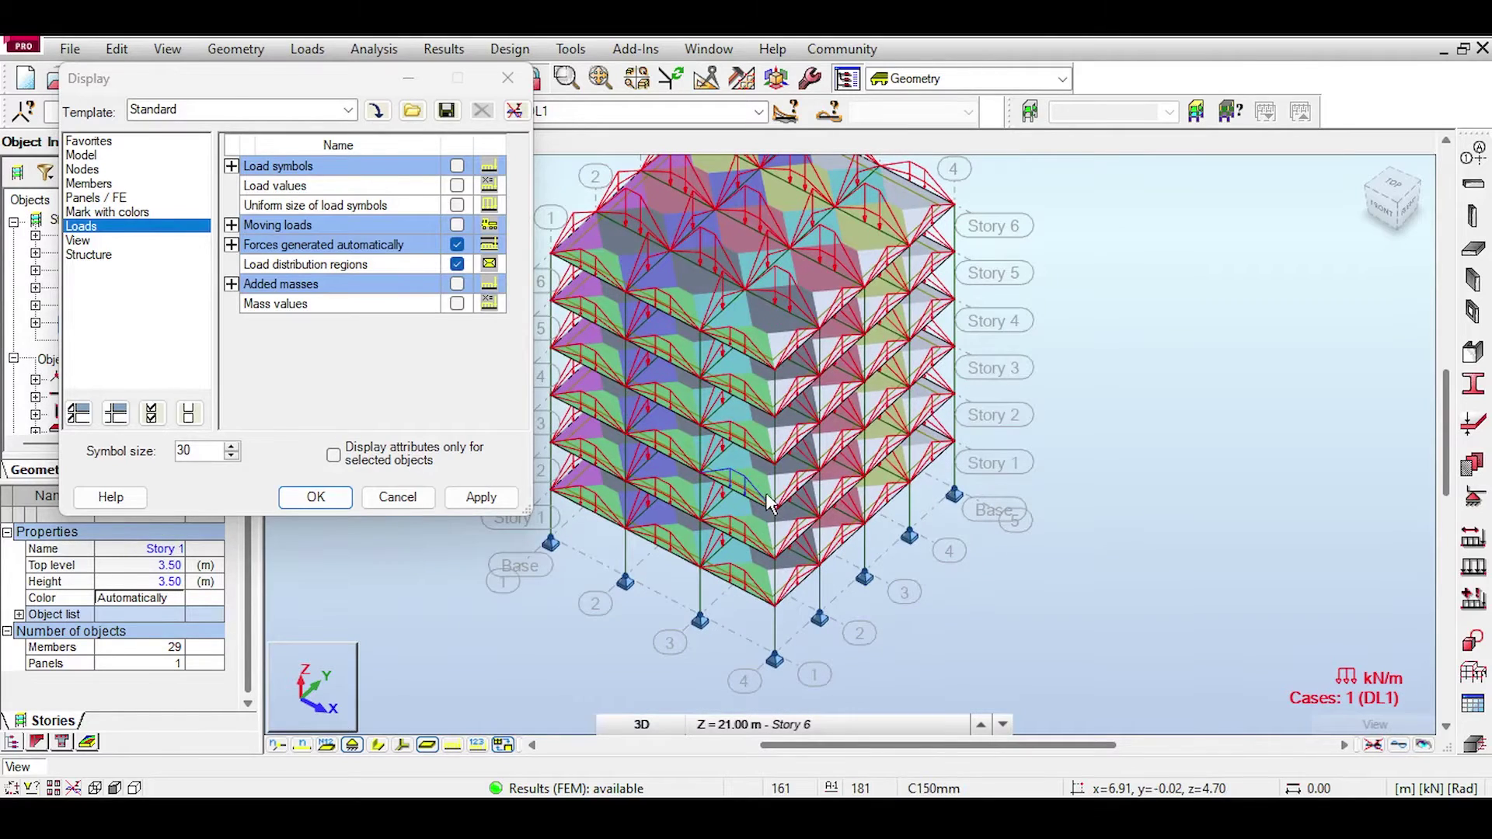
scroll(743, 376, "up", 1)
middle_click_drag(737, 380, 850, 405)
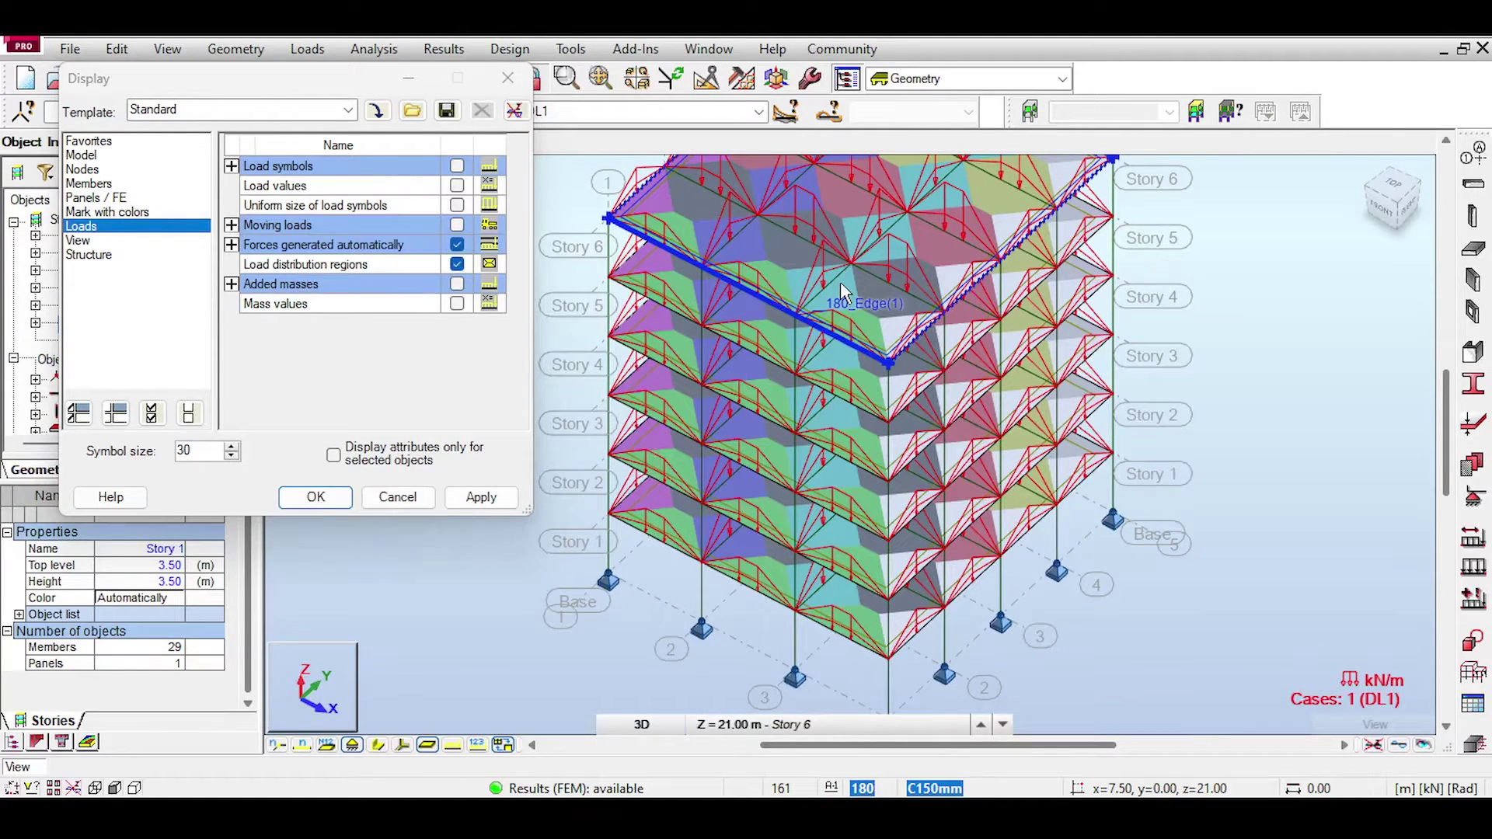
scroll(844, 295, "down", 3)
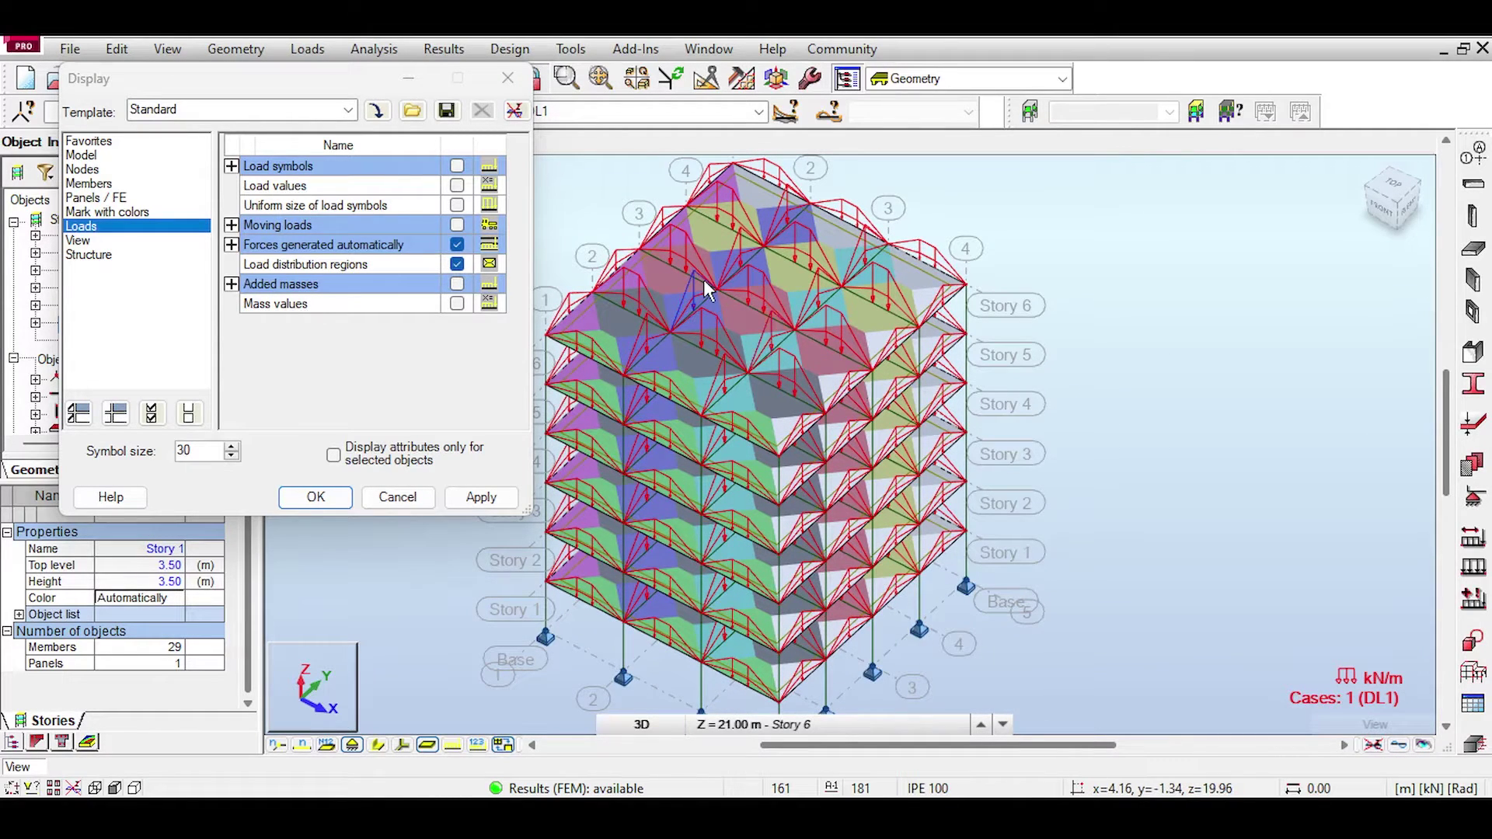
left_click(518, 87)
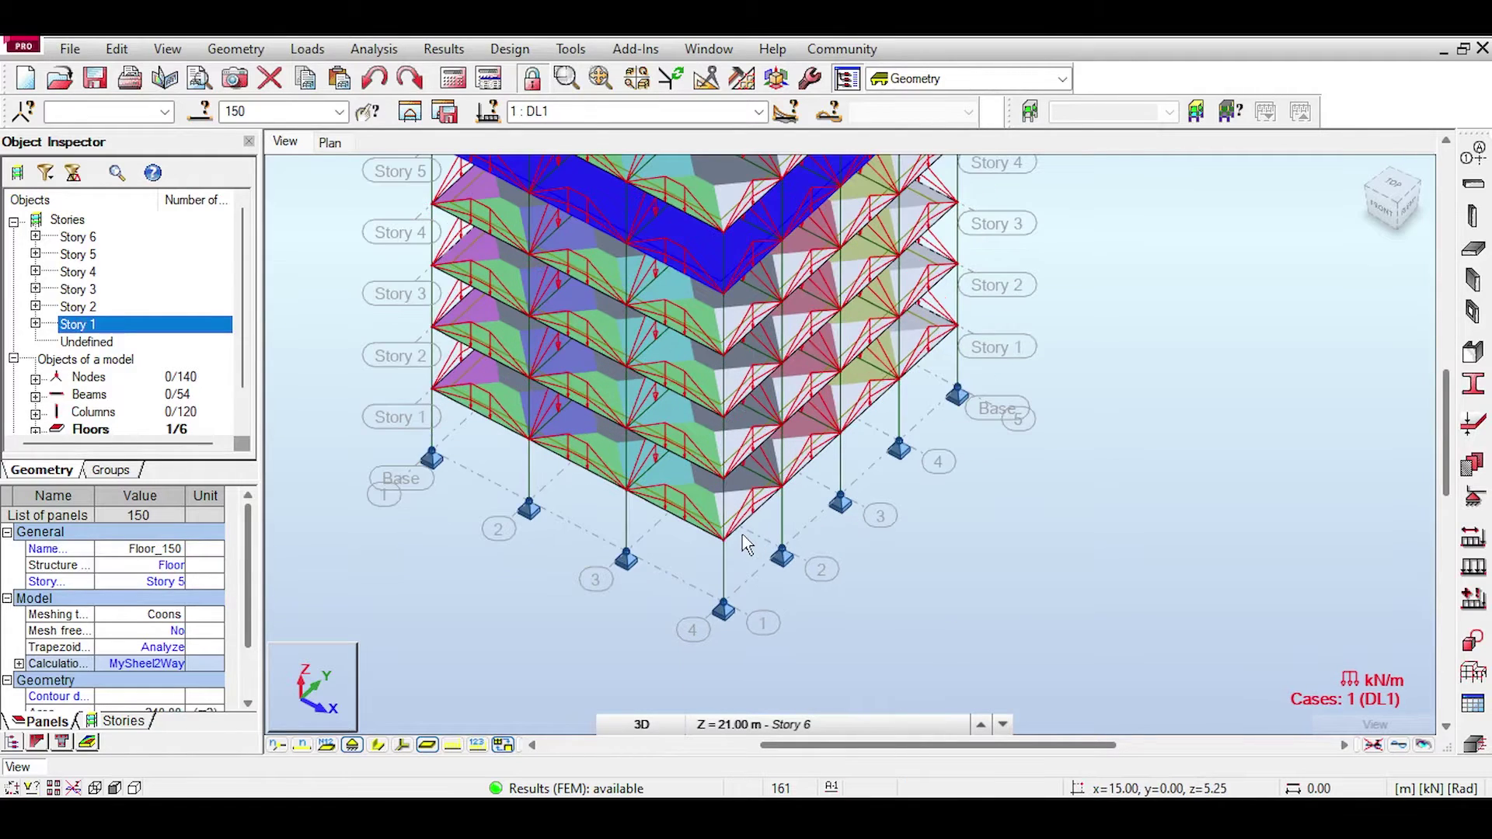
- Display the FZ support reactions with descriptions for case DL1 and inspect them at the base of the building
left_click(455, 49)
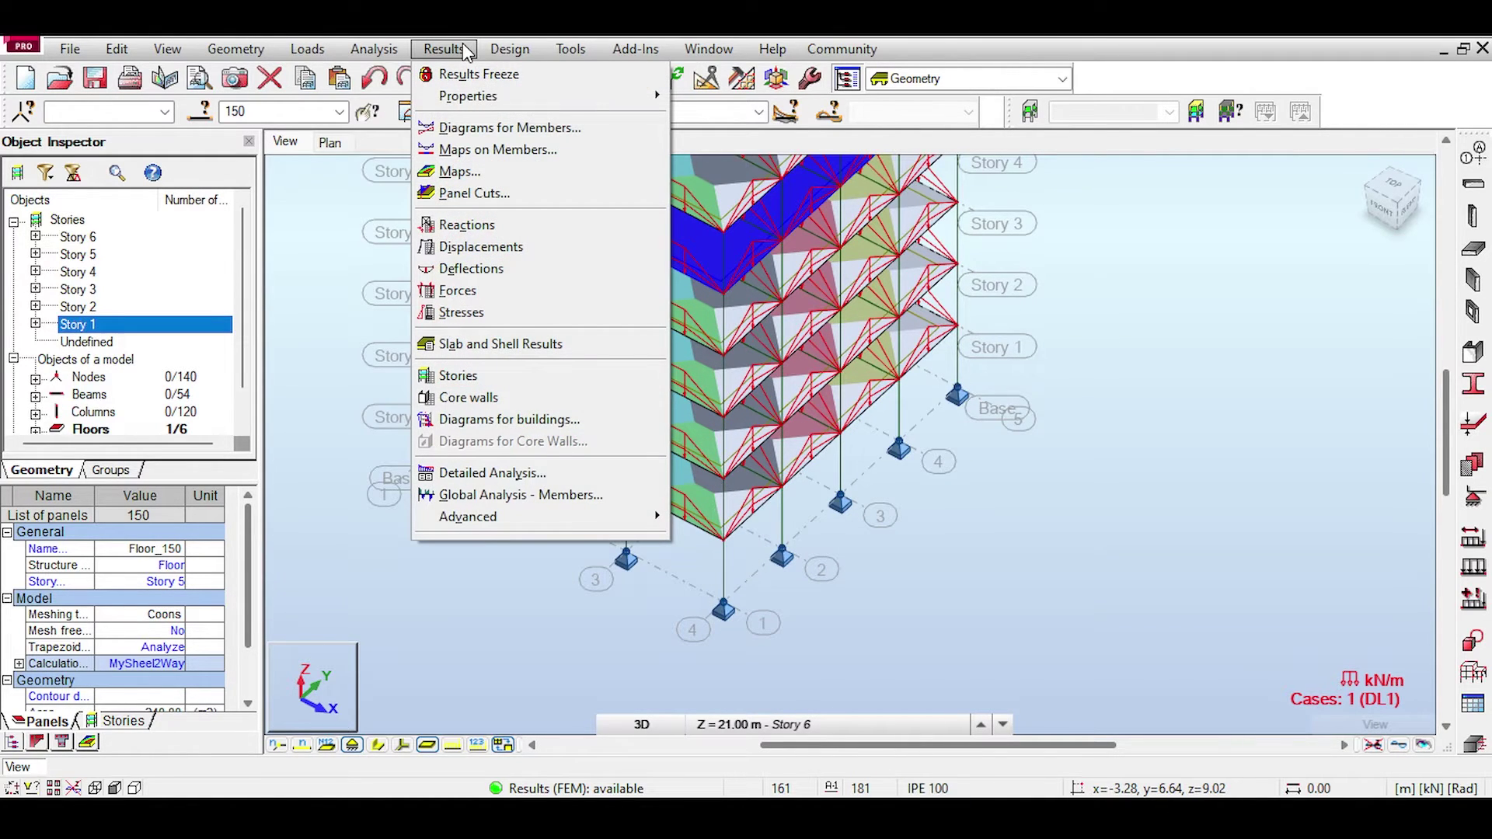
left_click(487, 132)
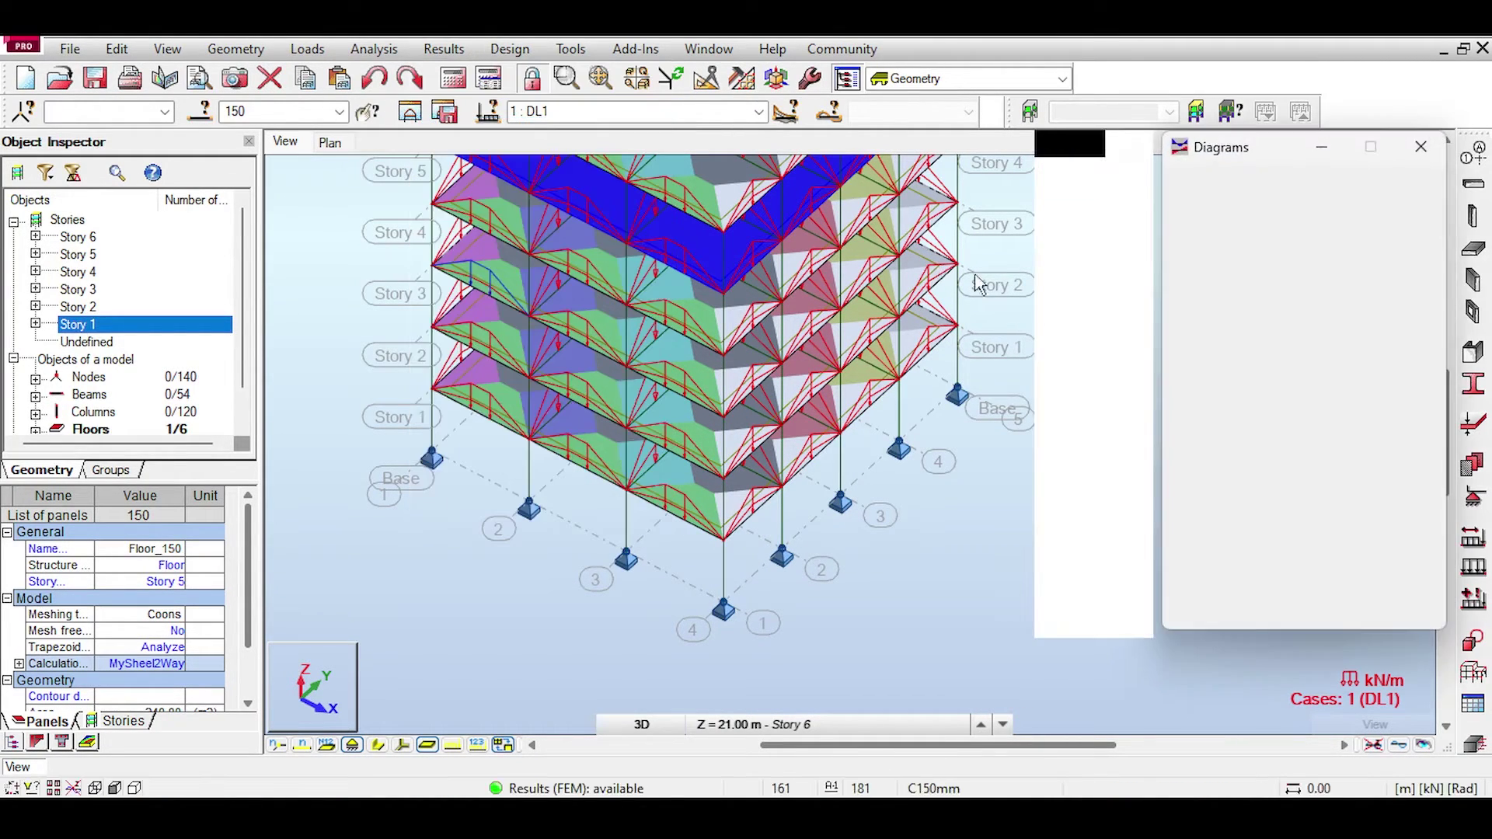
left_click(1105, 273)
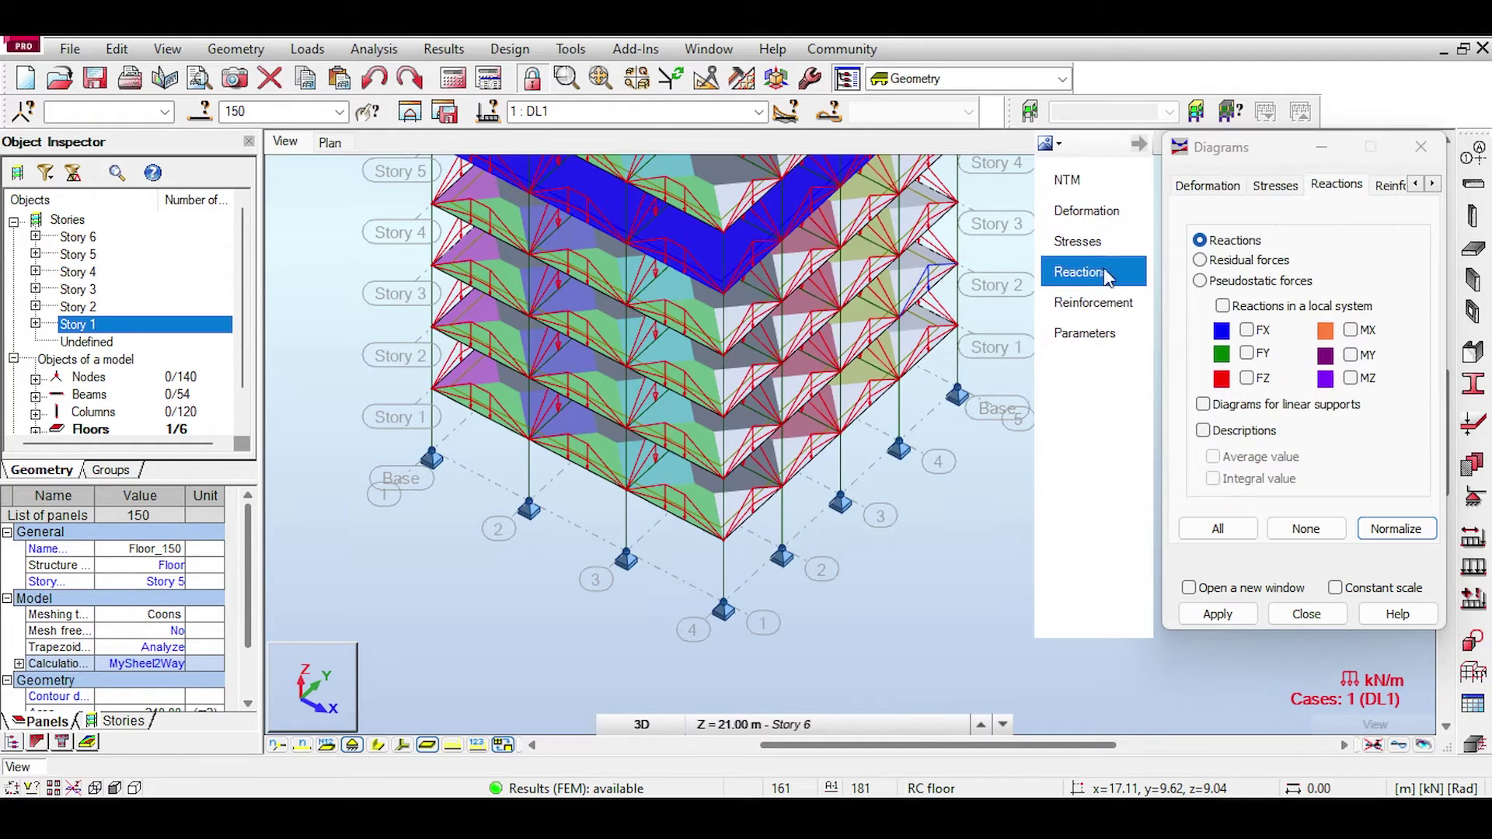
left_click(1248, 379)
left_click(1203, 430)
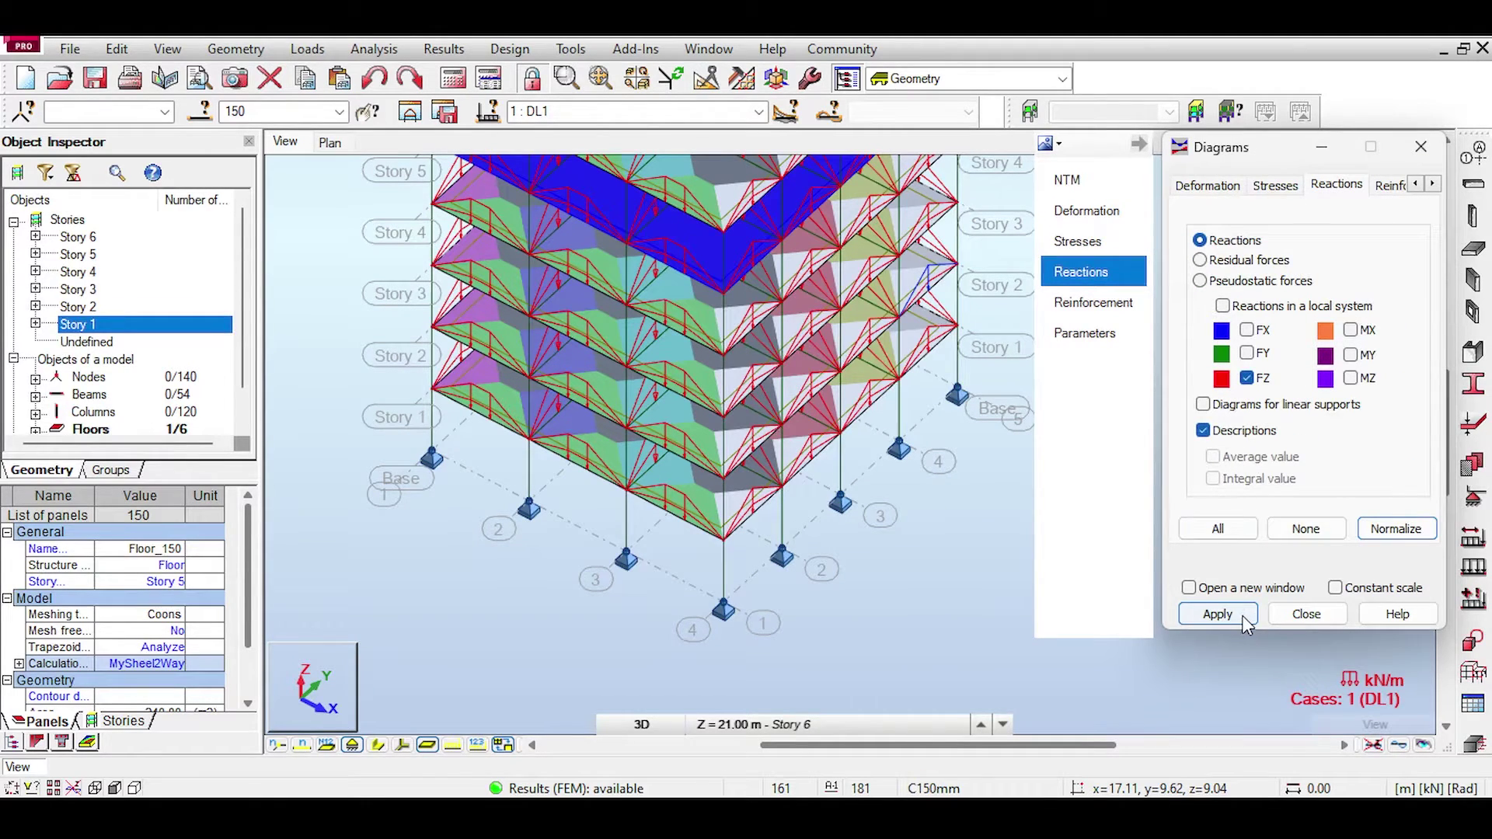
left_click(1220, 614)
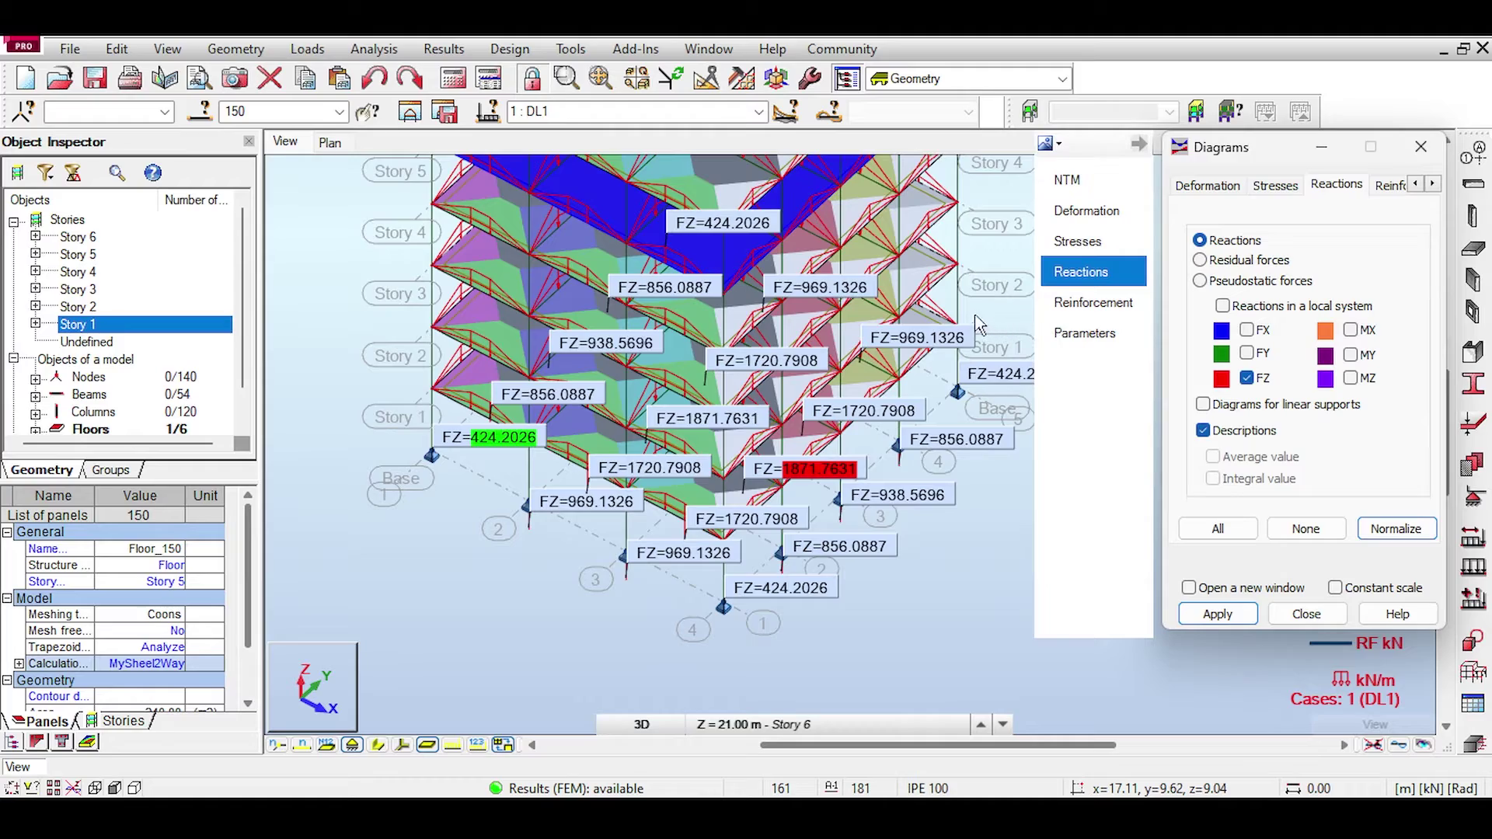
scroll(1110, 404, "up", 4)
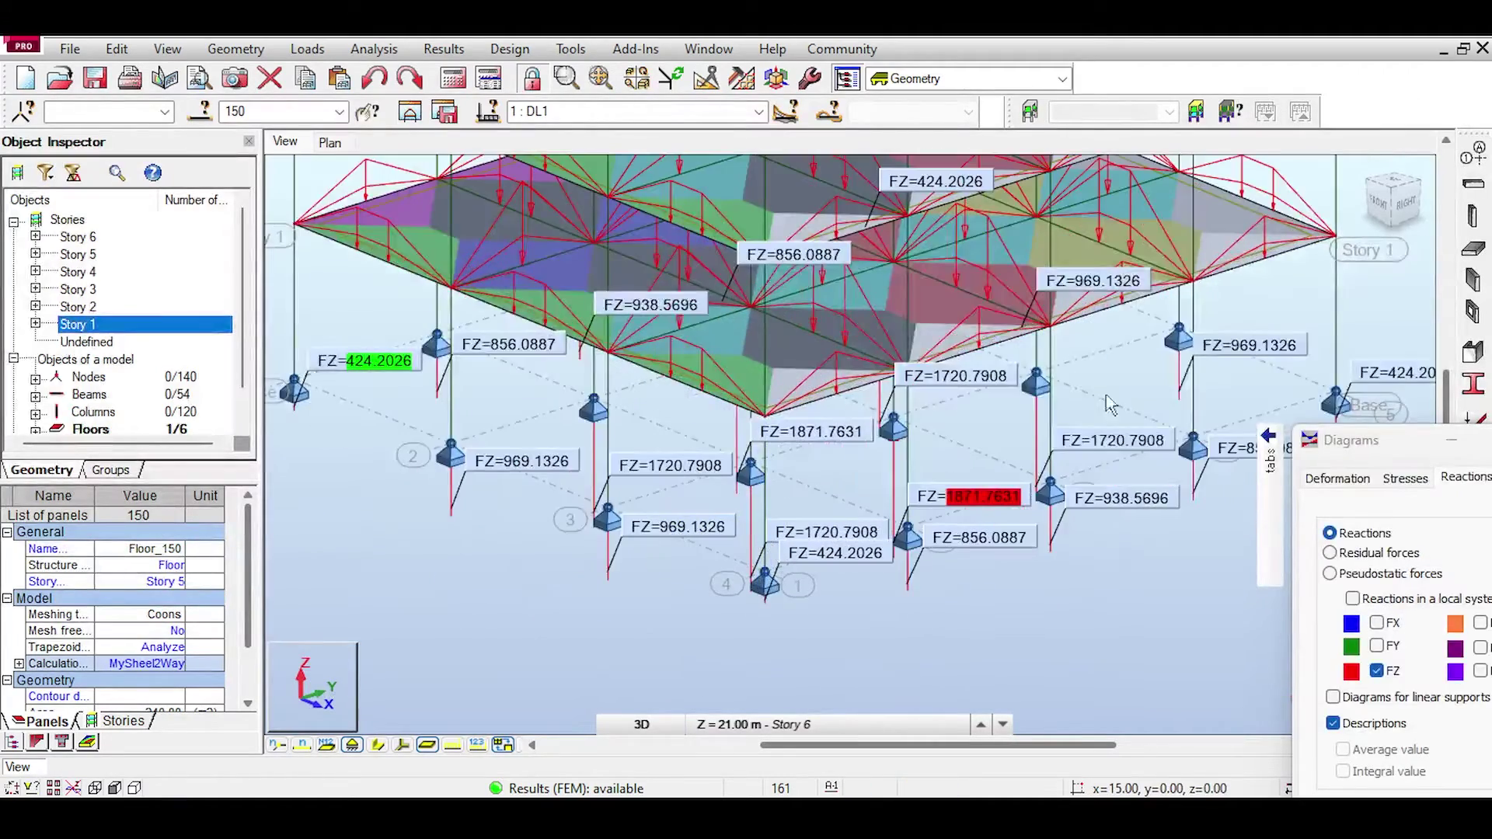
left_click_drag(1385, 220, 1380, 250)
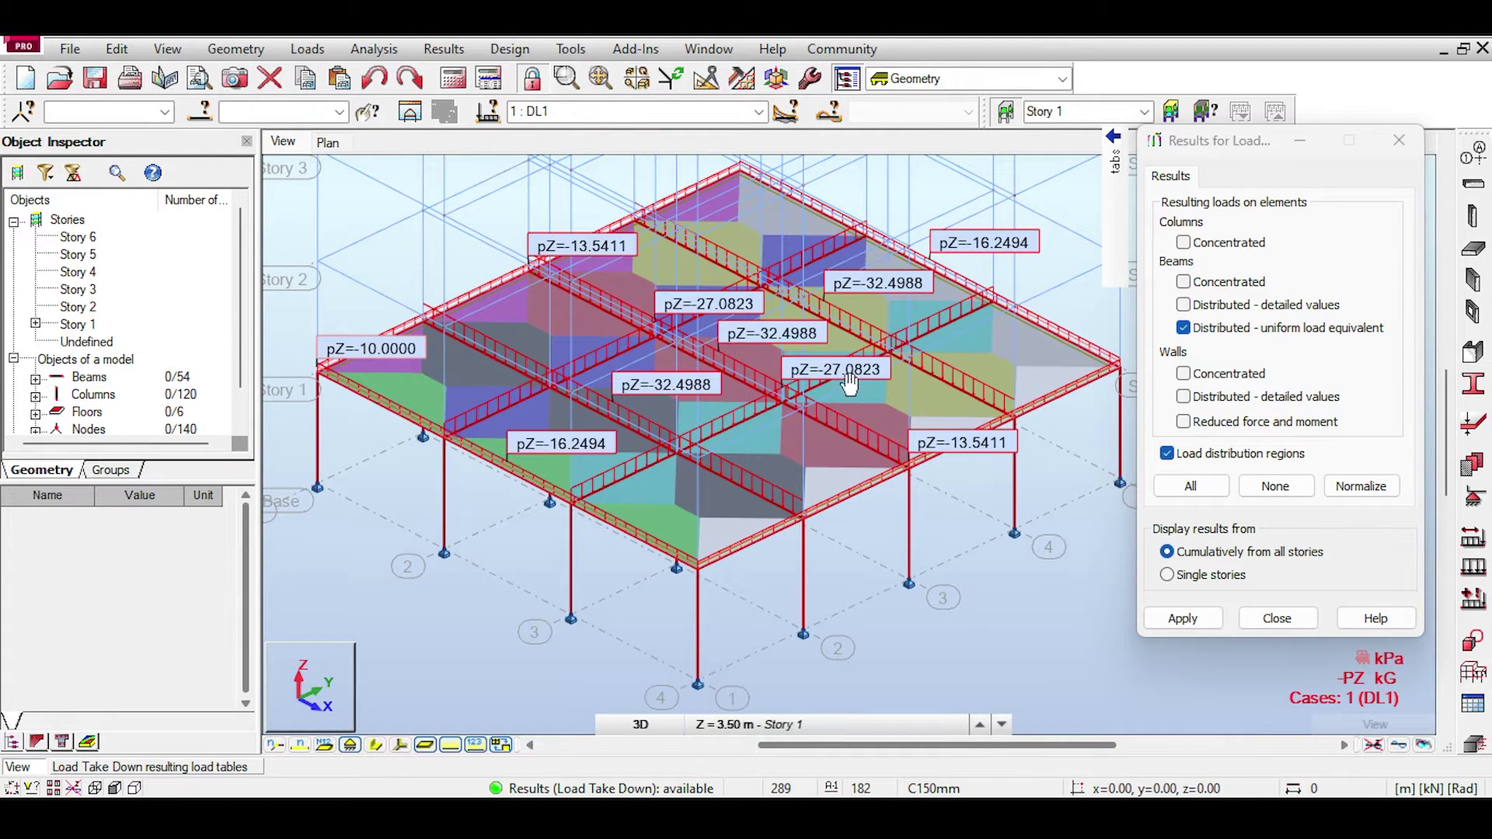
- In the load take down model, add concentrated column loads to the displayed Story 1 results
left_click(1218, 242)
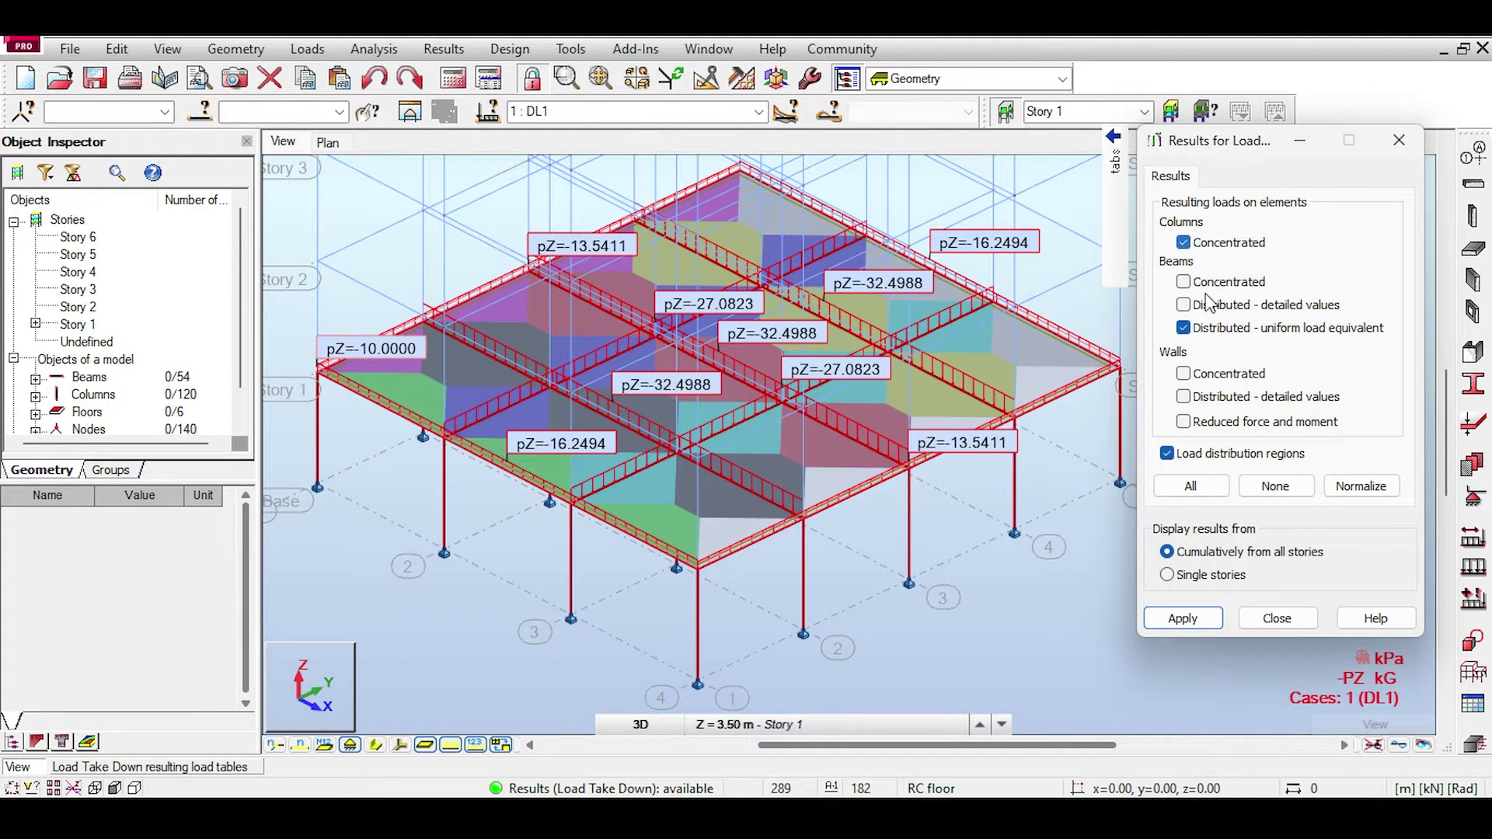
left_click(1183, 619)
scroll(1088, 637, "down", 2)
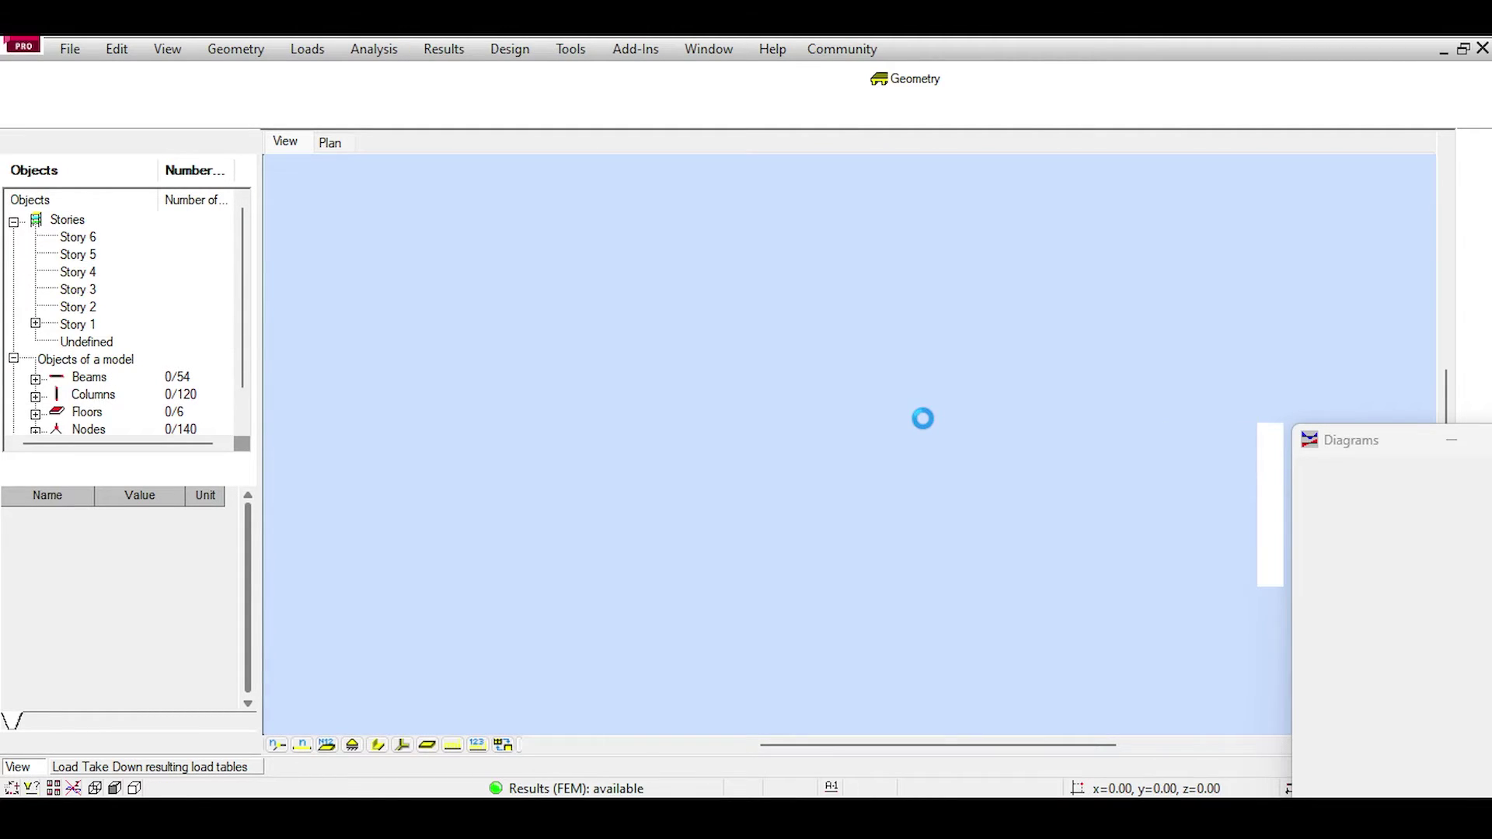
- Back in the finite element model, examine the FZ support reactions beneath Story 1 from different angles and close the diagram settings
scroll(879, 378, "up", 5)
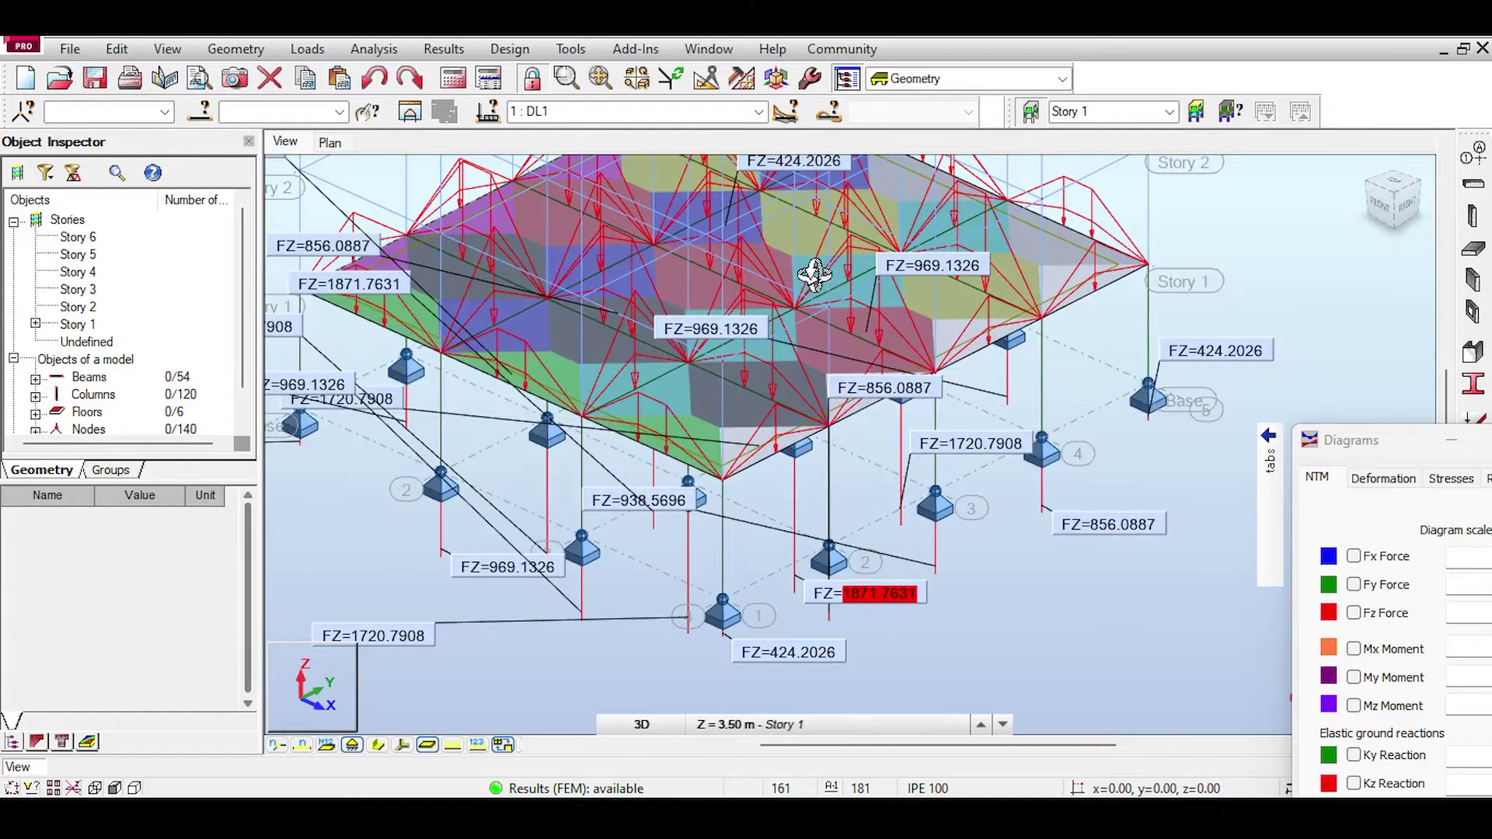
scroll(816, 310, "up", 1)
left_click_drag(1361, 440, 1194, 169)
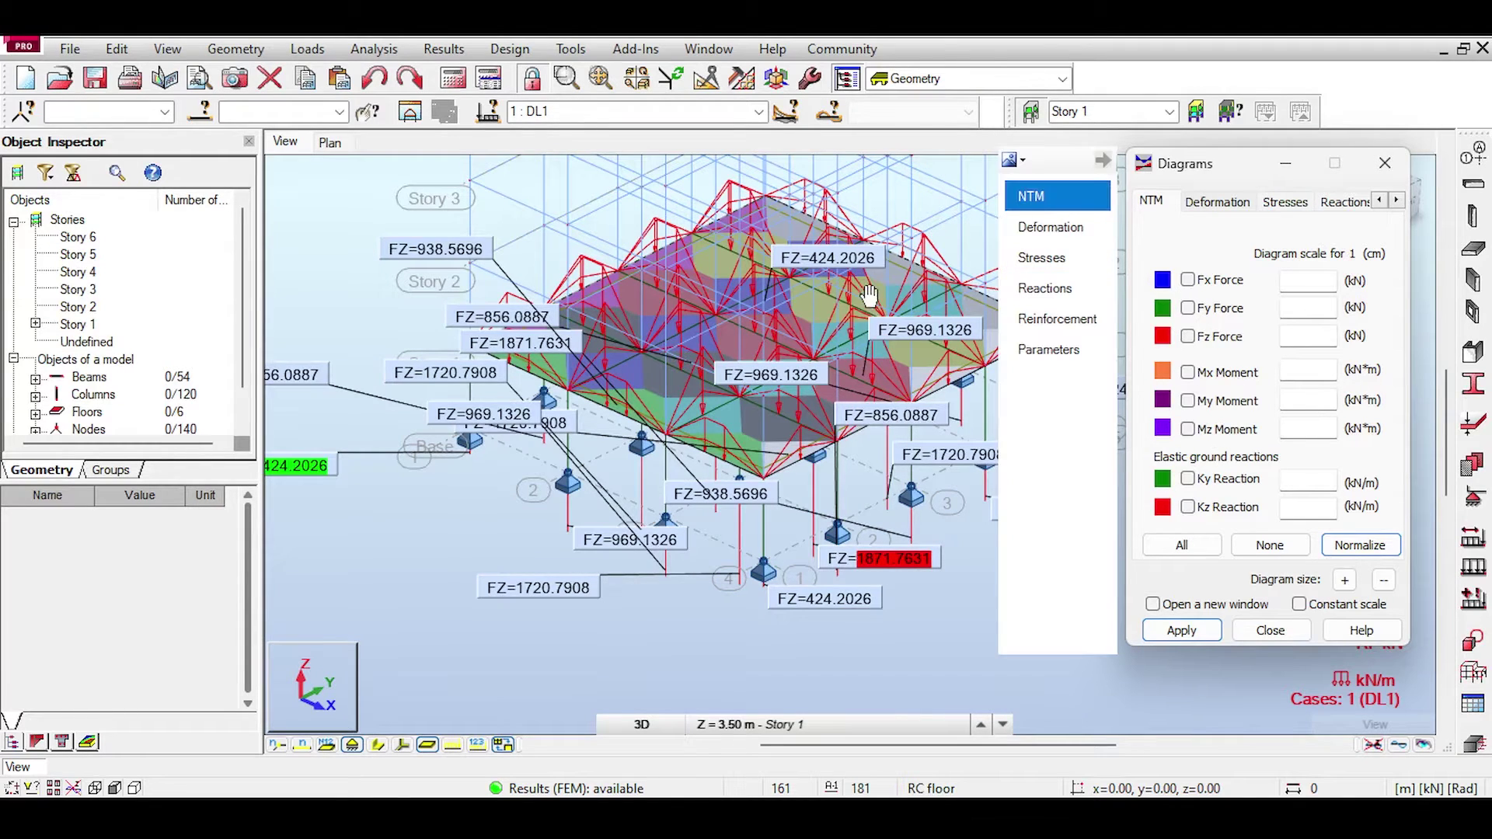
left_click(455, 747)
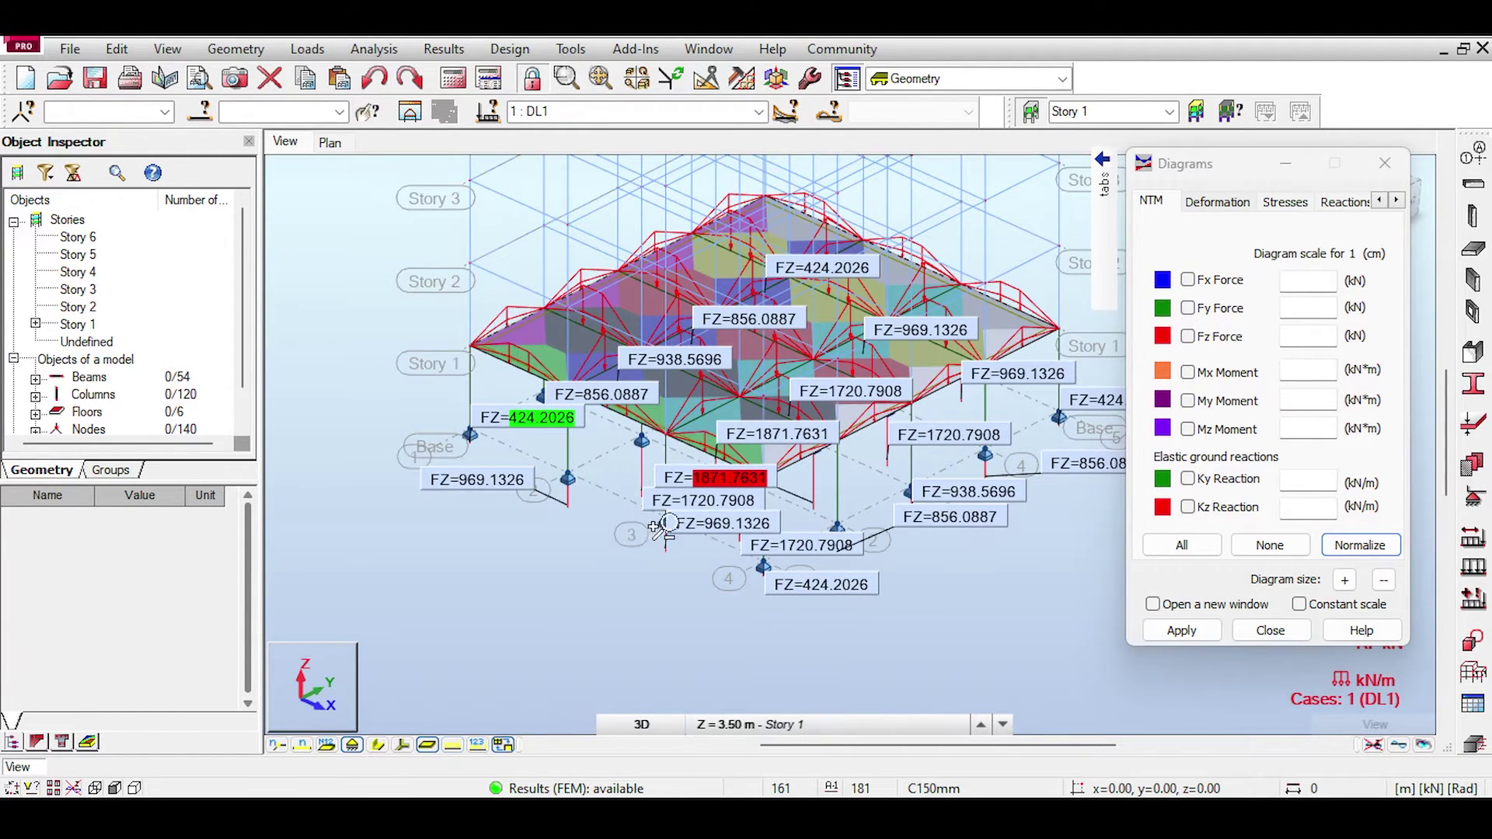
left_click_drag(381, 264, 313, 231)
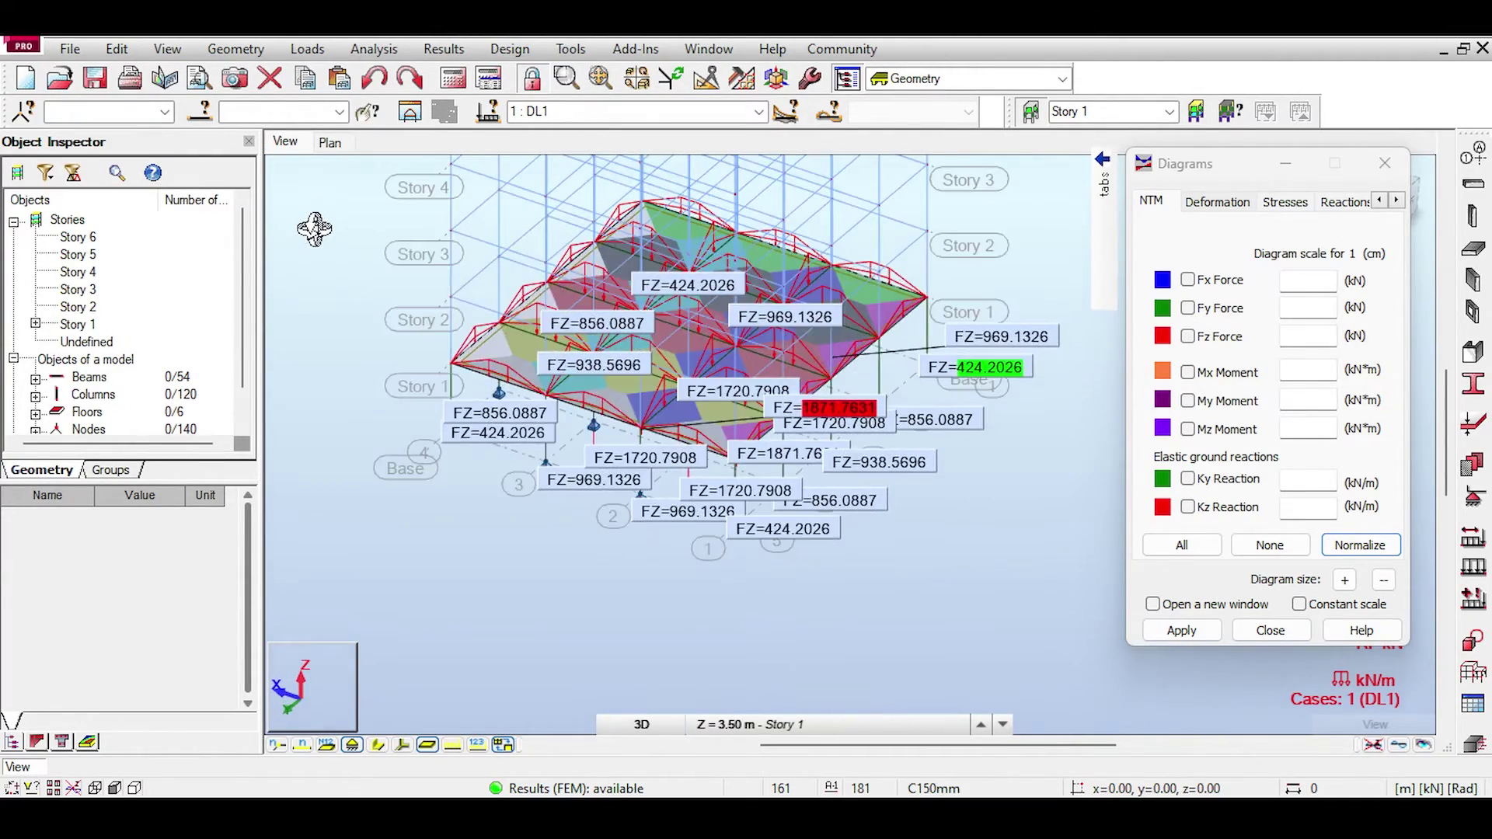
middle_click_drag(504, 161, 562, 161)
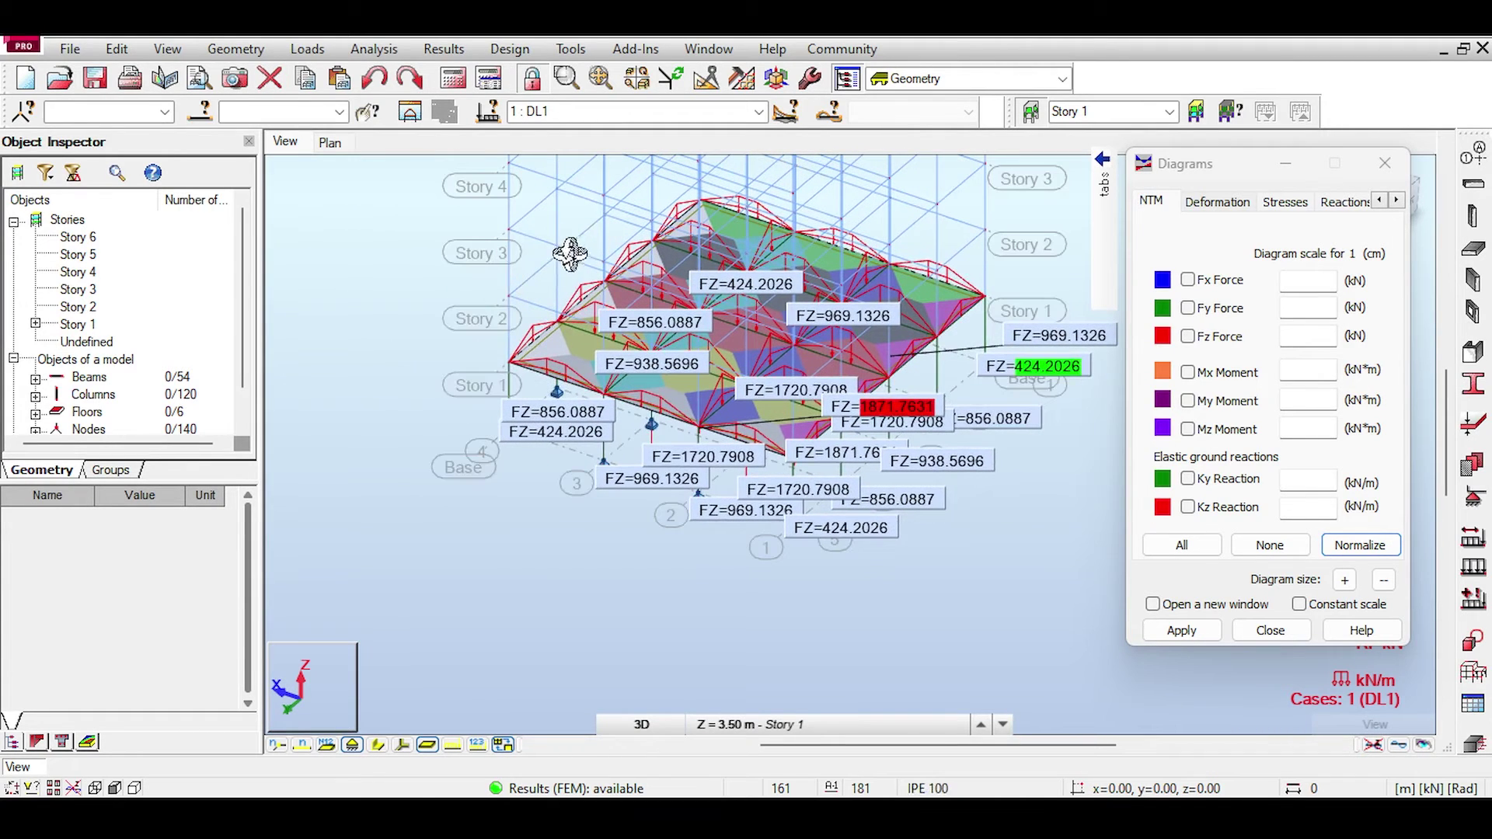
left_click(1395, 174)
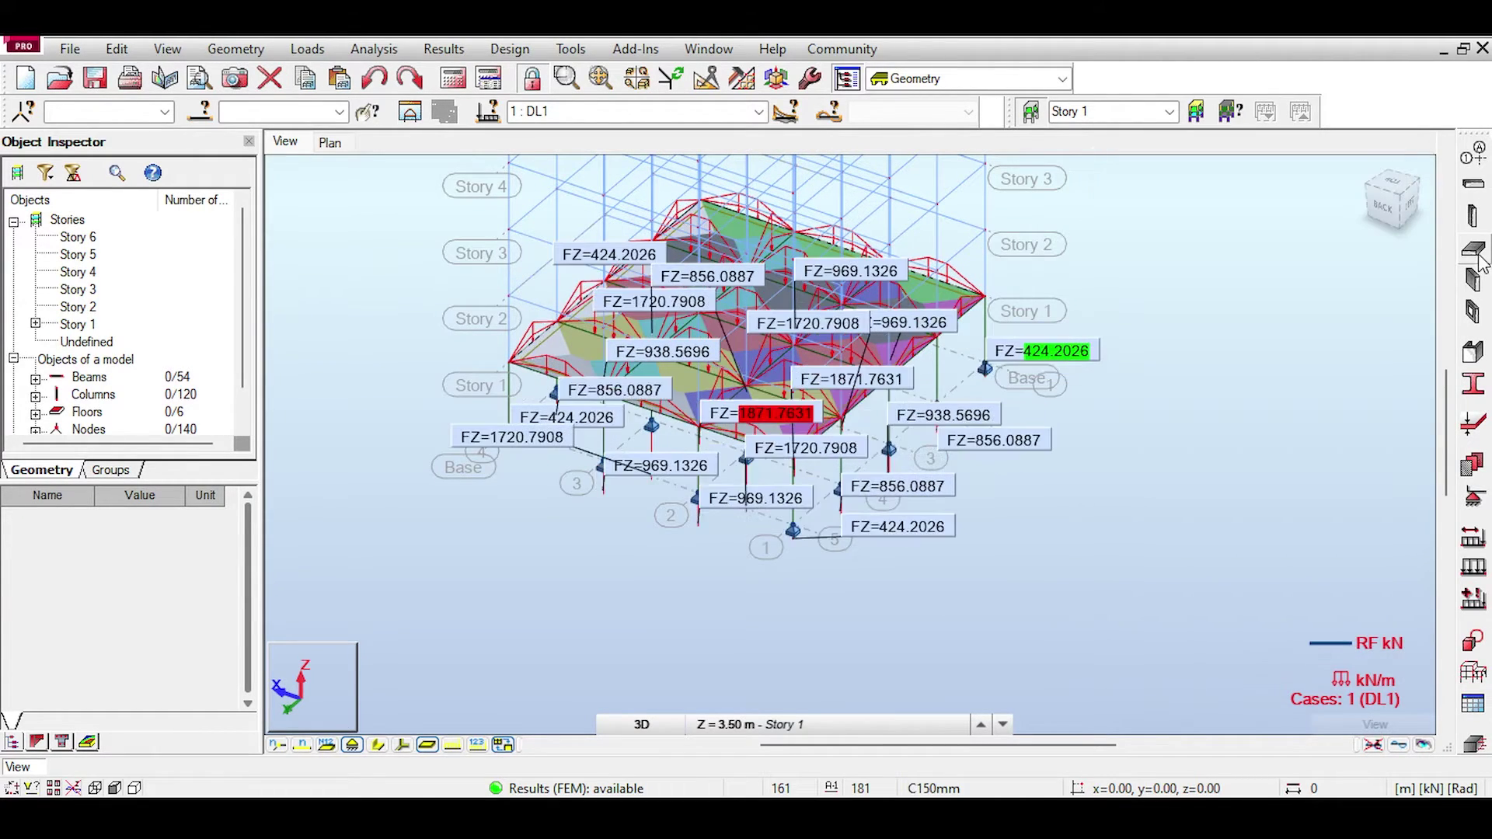
- Review the MySheel2Way panel calculation model used for the floor slabs, checking its stiffness, rigid connection and load transfer settings
left_click(1473, 249)
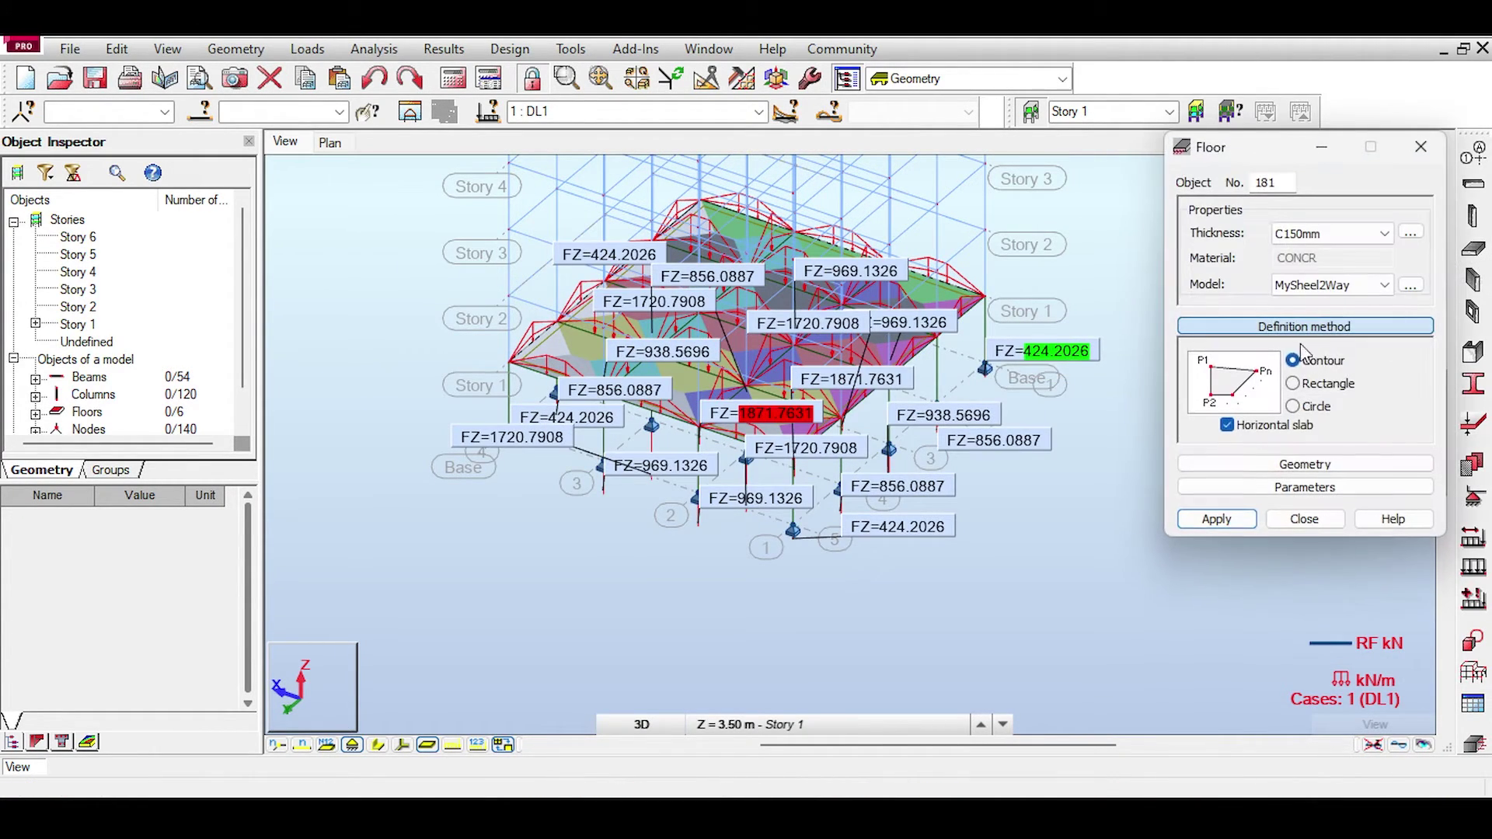
left_click(1410, 285)
left_click_drag(1300, 273, 1210, 197)
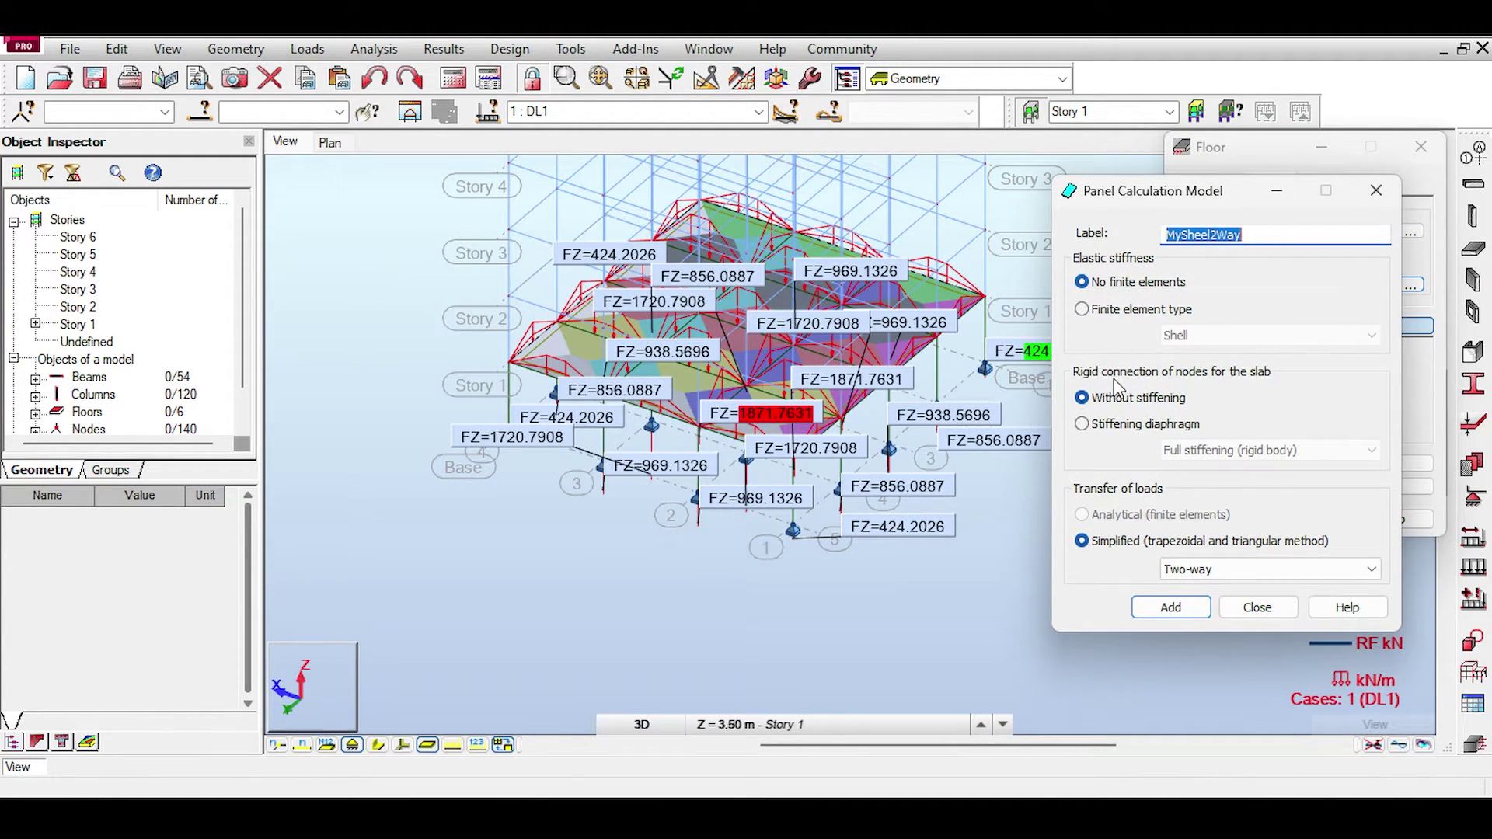
left_click(1257, 607)
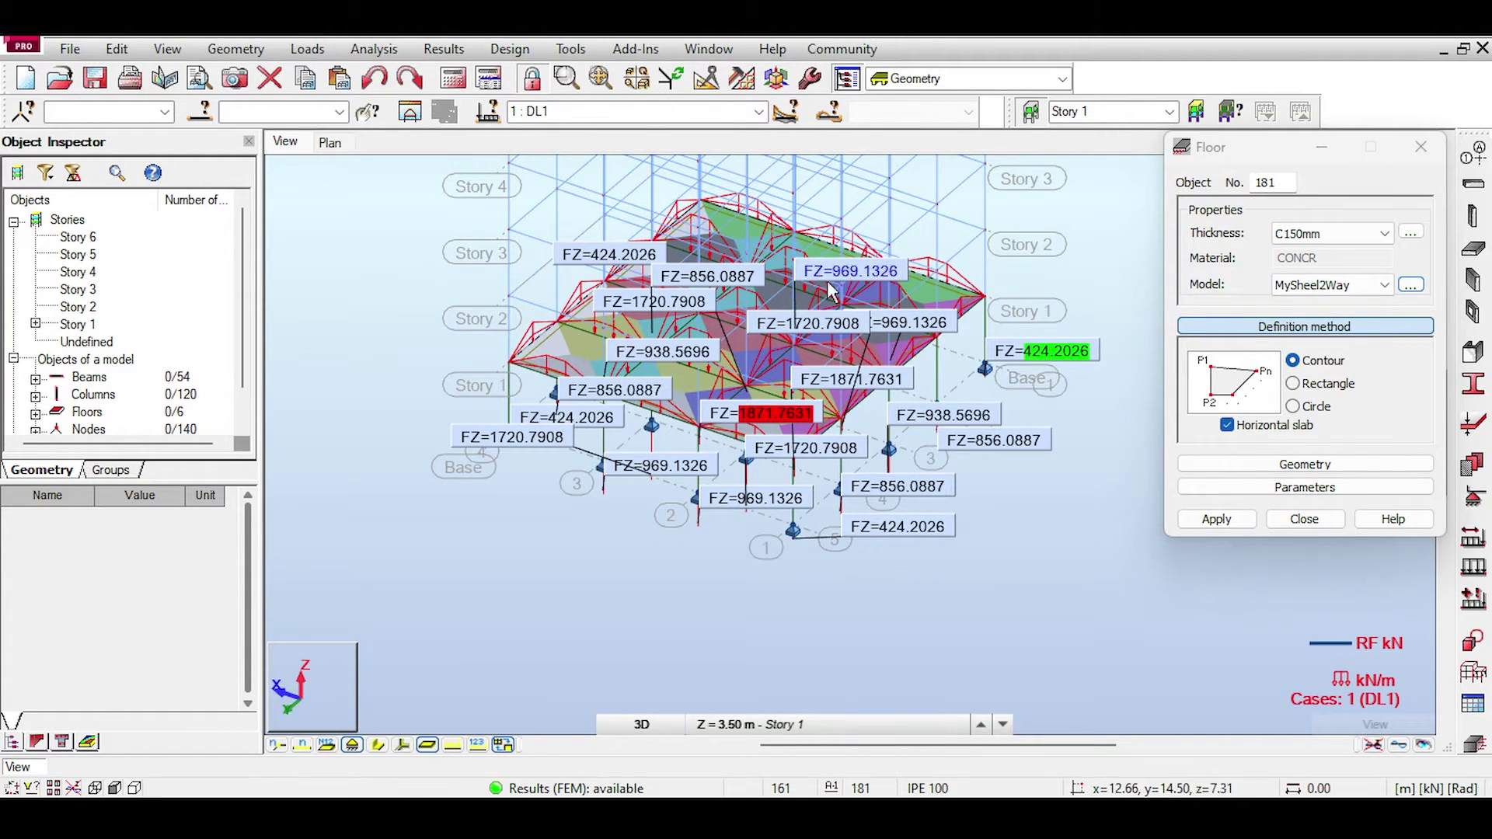
- Back in the load take down model, close the results settings and examine the concentrated FZ column loads at Story 1
left_click(70, 91)
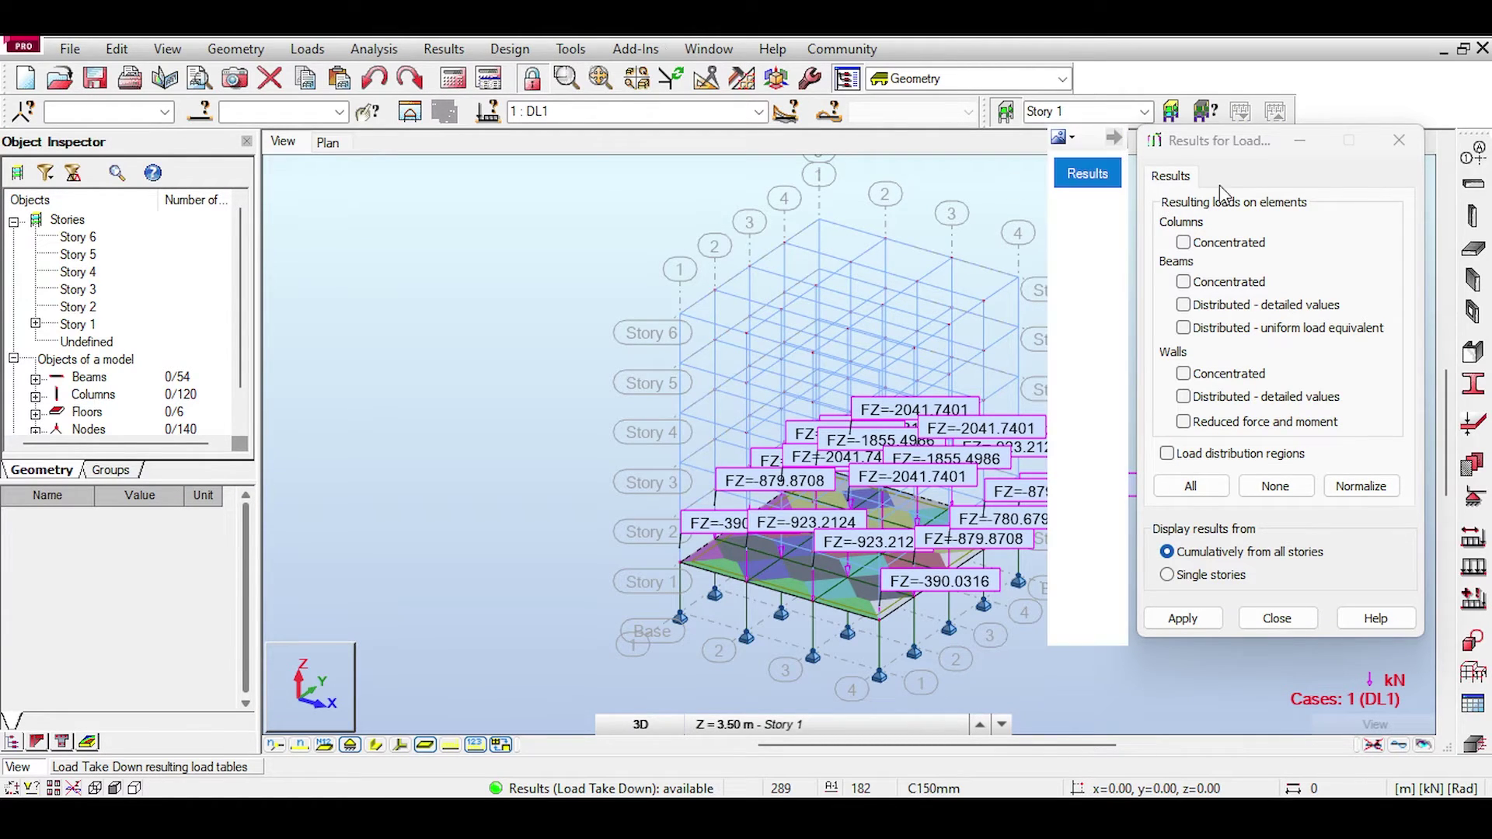
left_click(1399, 141)
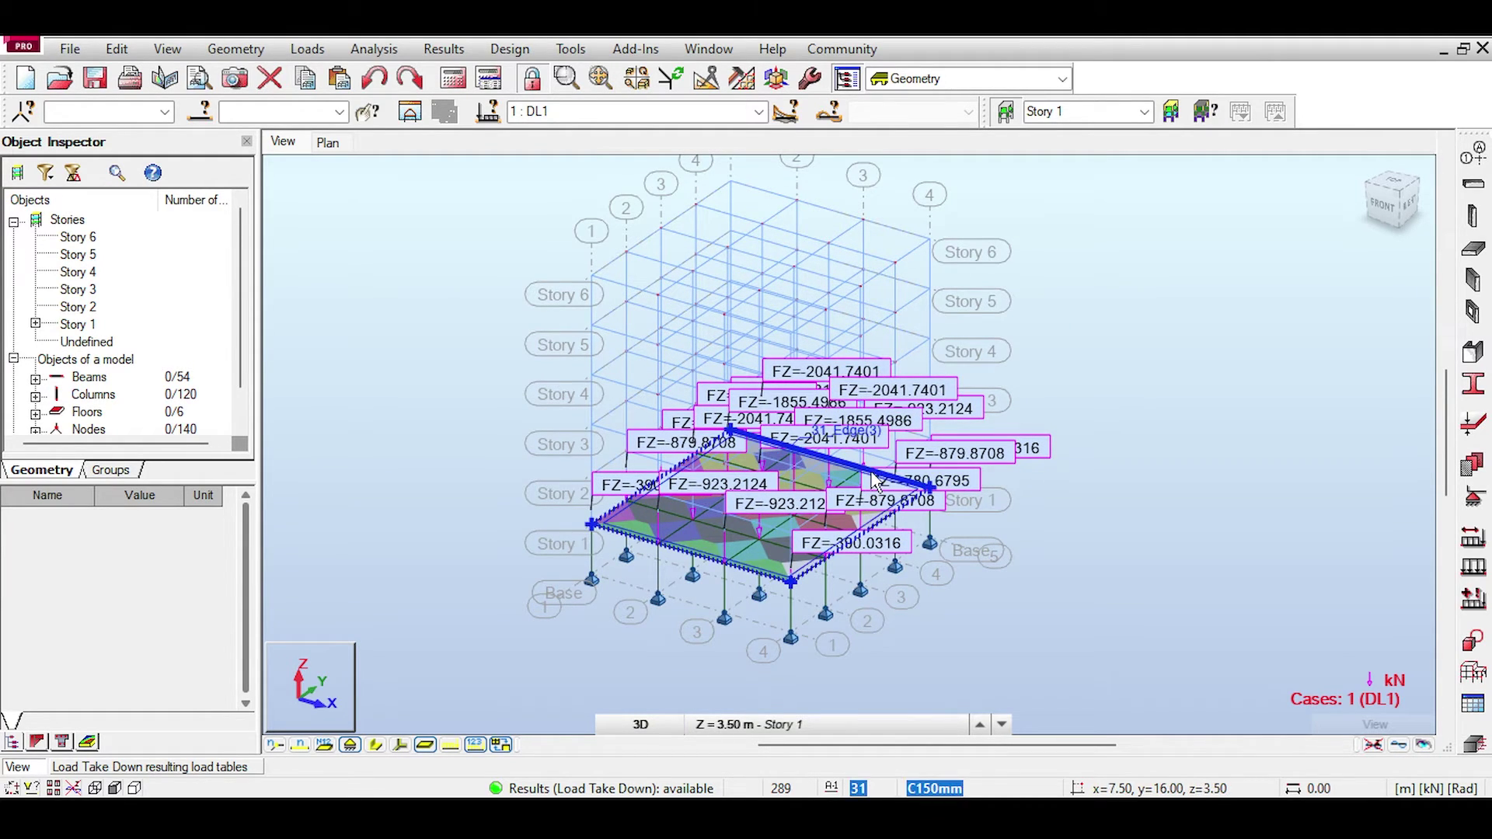
scroll(796, 476, "up", 2)
scroll(796, 473, "up", 1)
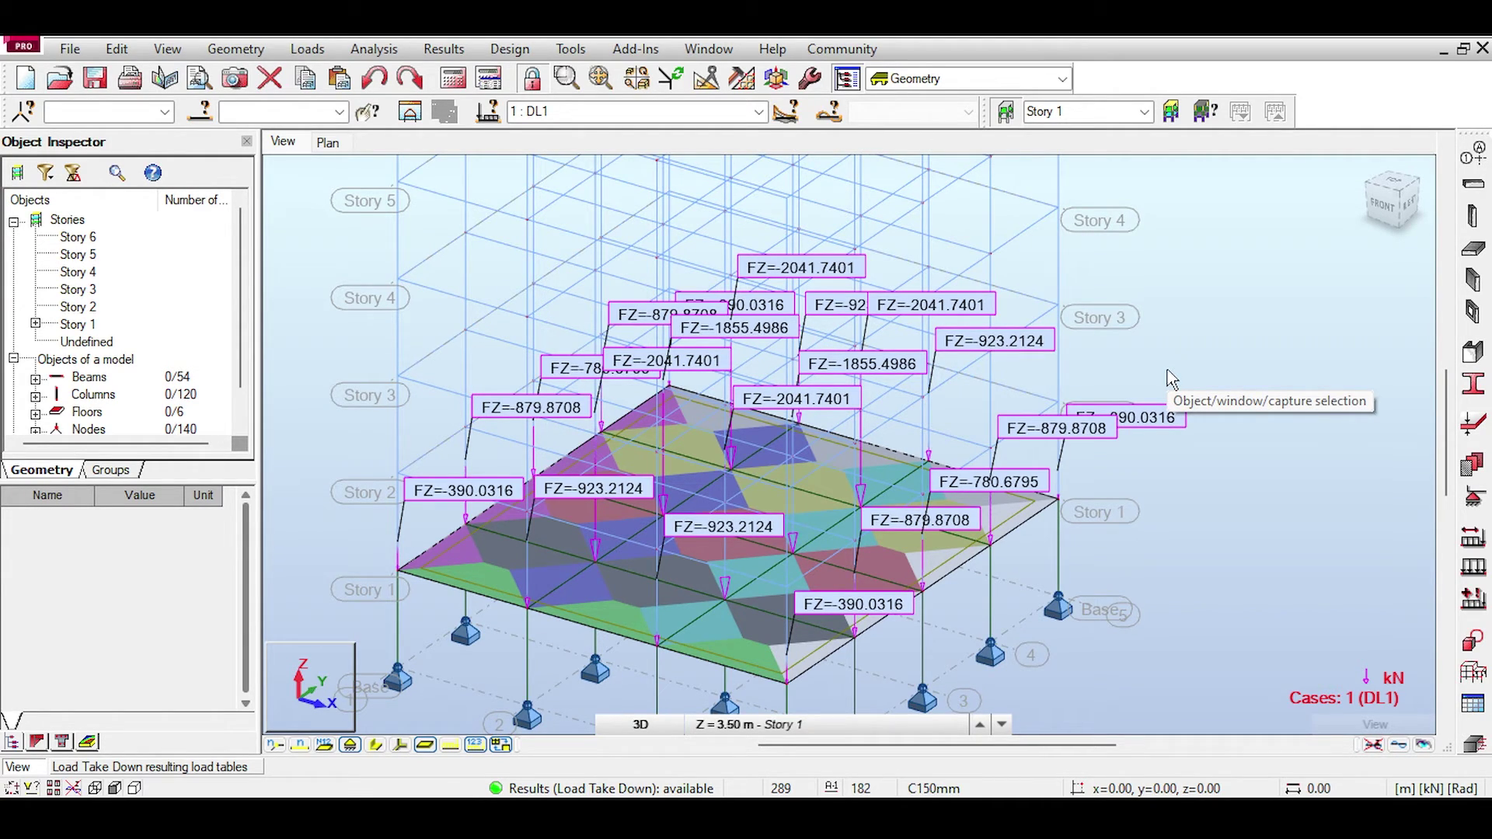
scroll(865, 319, "down", 4)
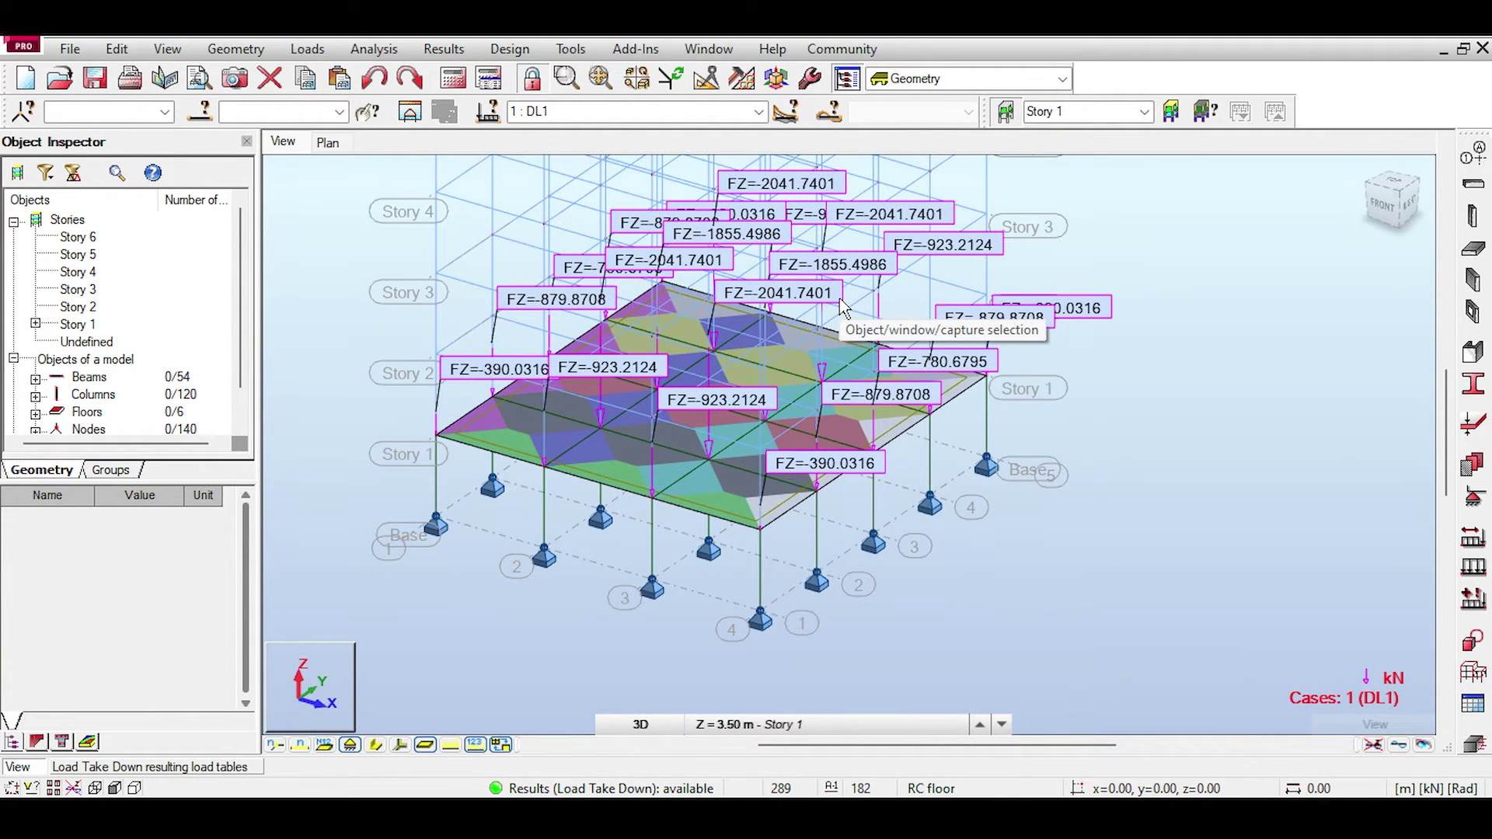
scroll(843, 305, "up", 3)
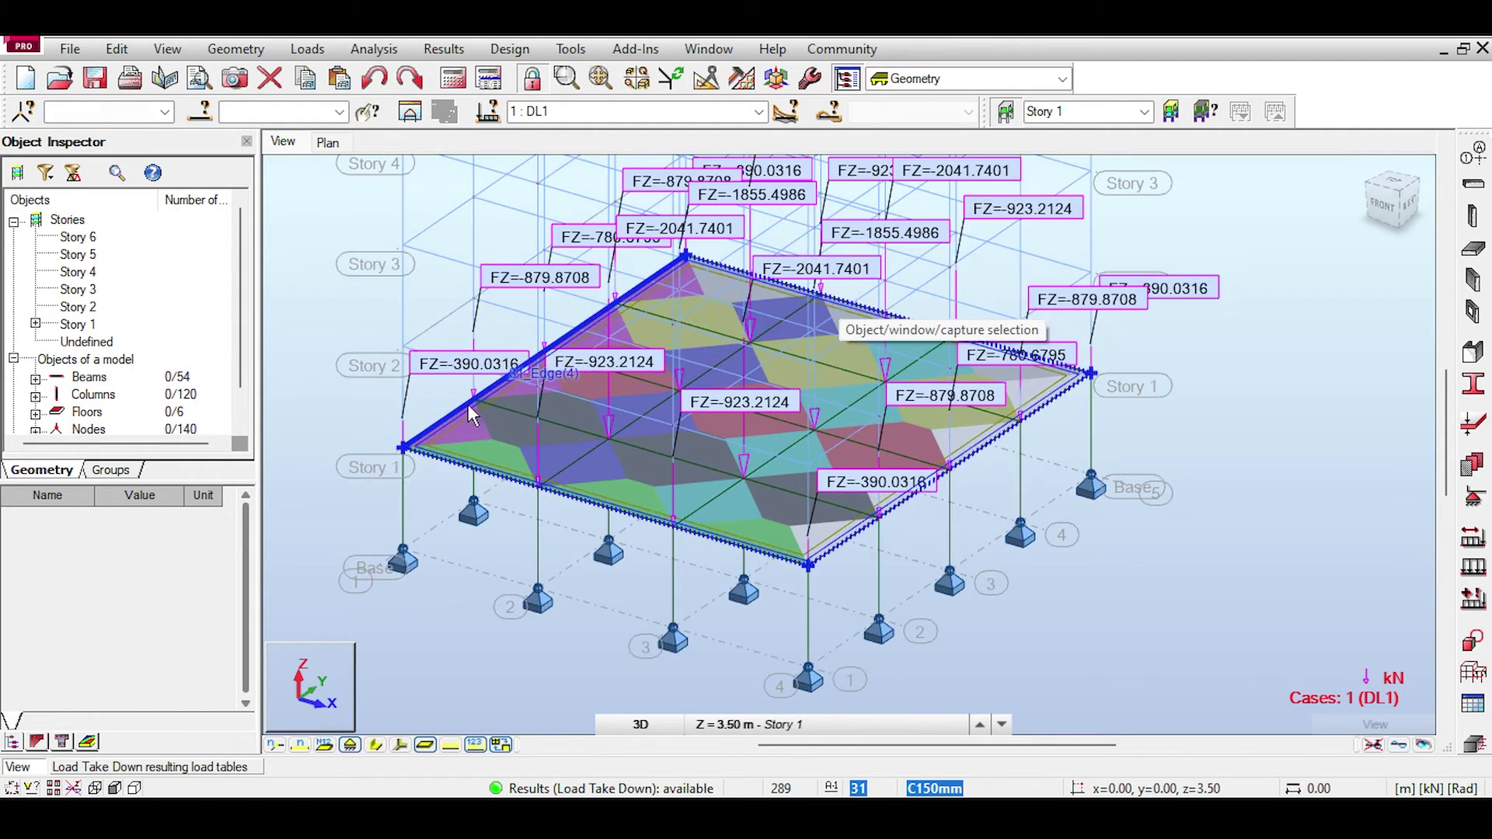
scroll(412, 428, "up", 4)
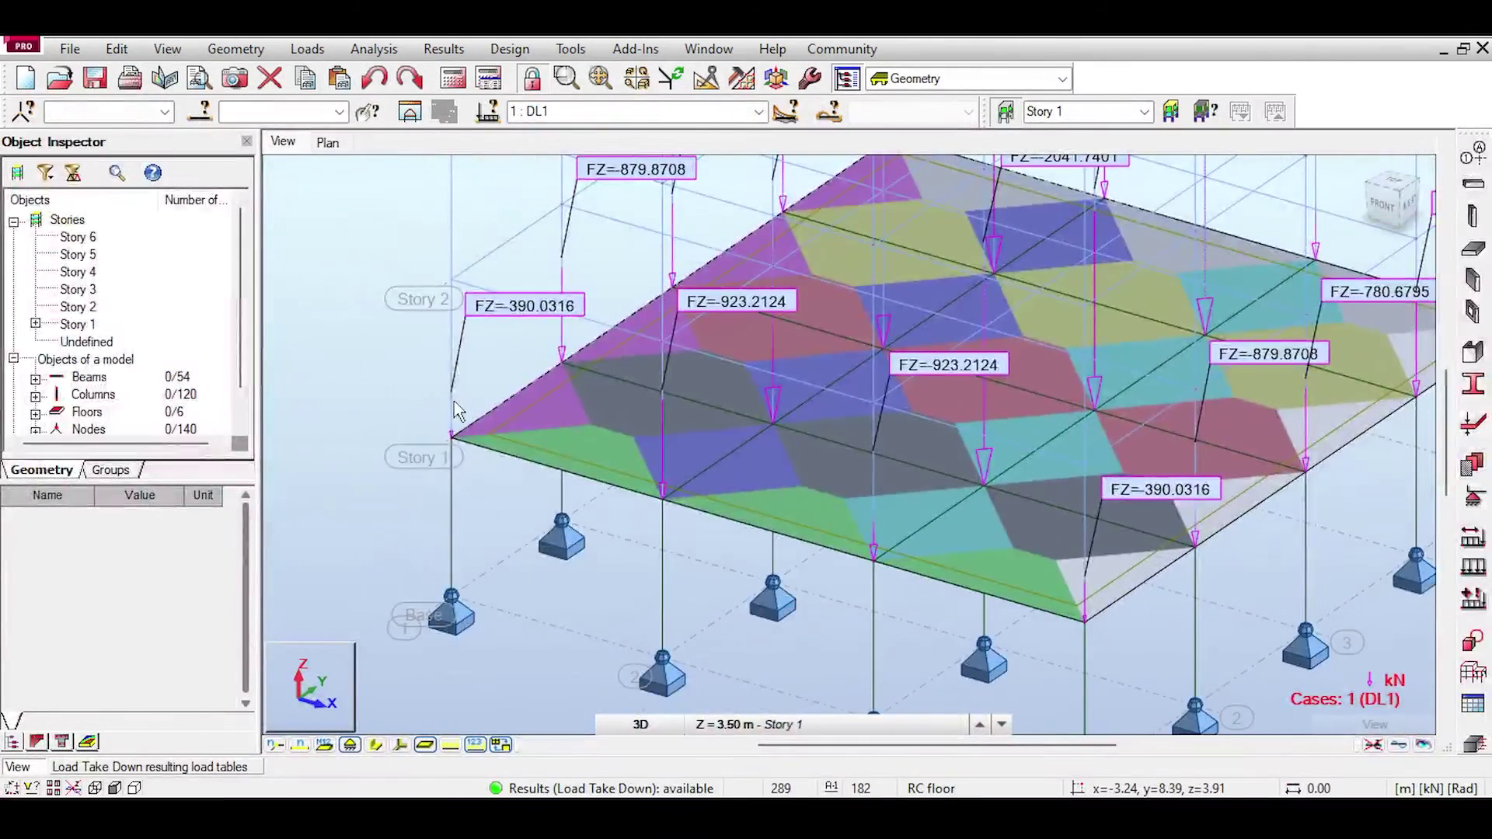
scroll(447, 354, "down", 3)
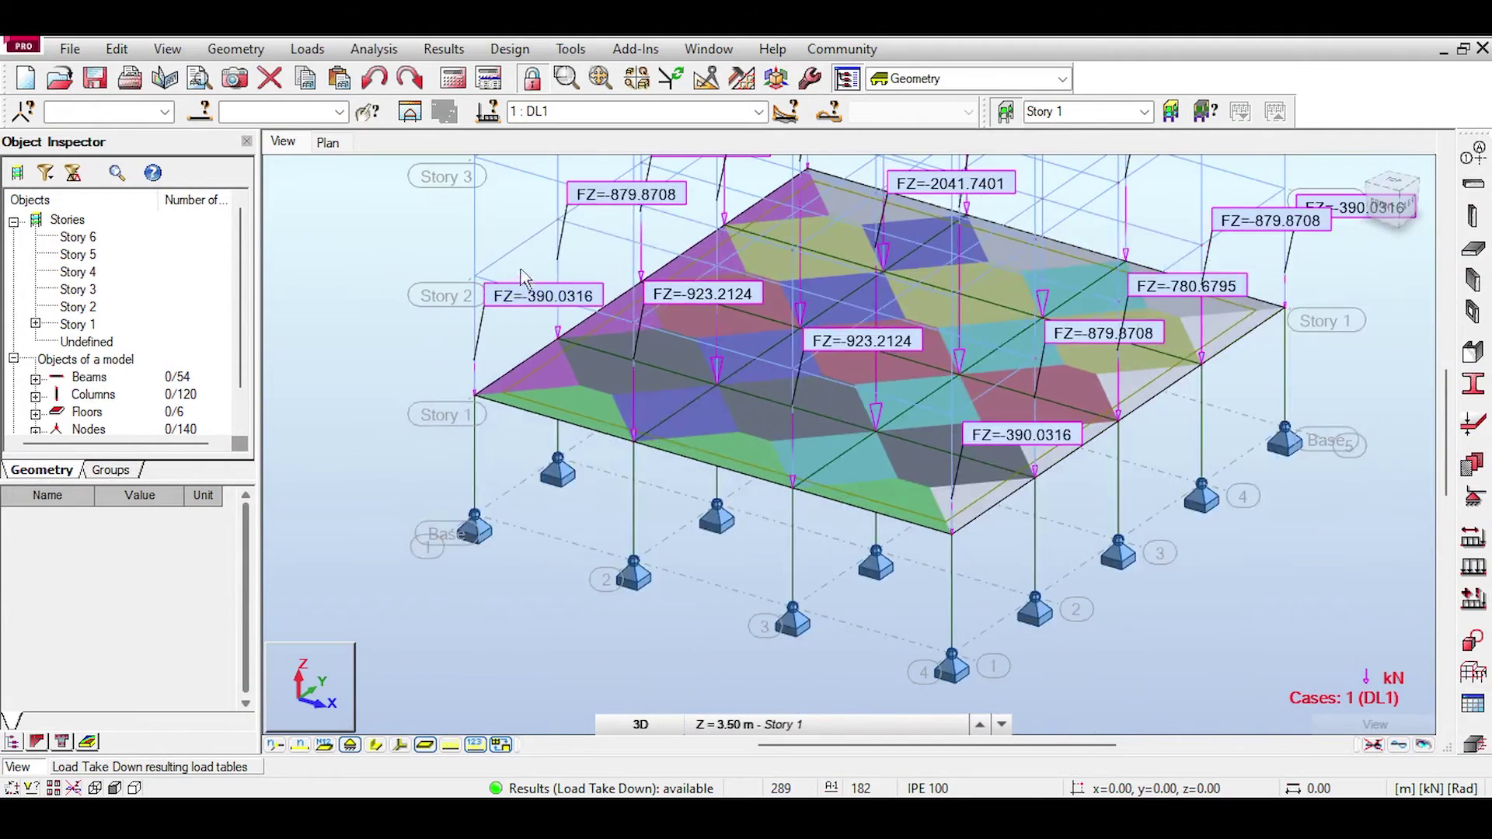
scroll(444, 348, "down", 1)
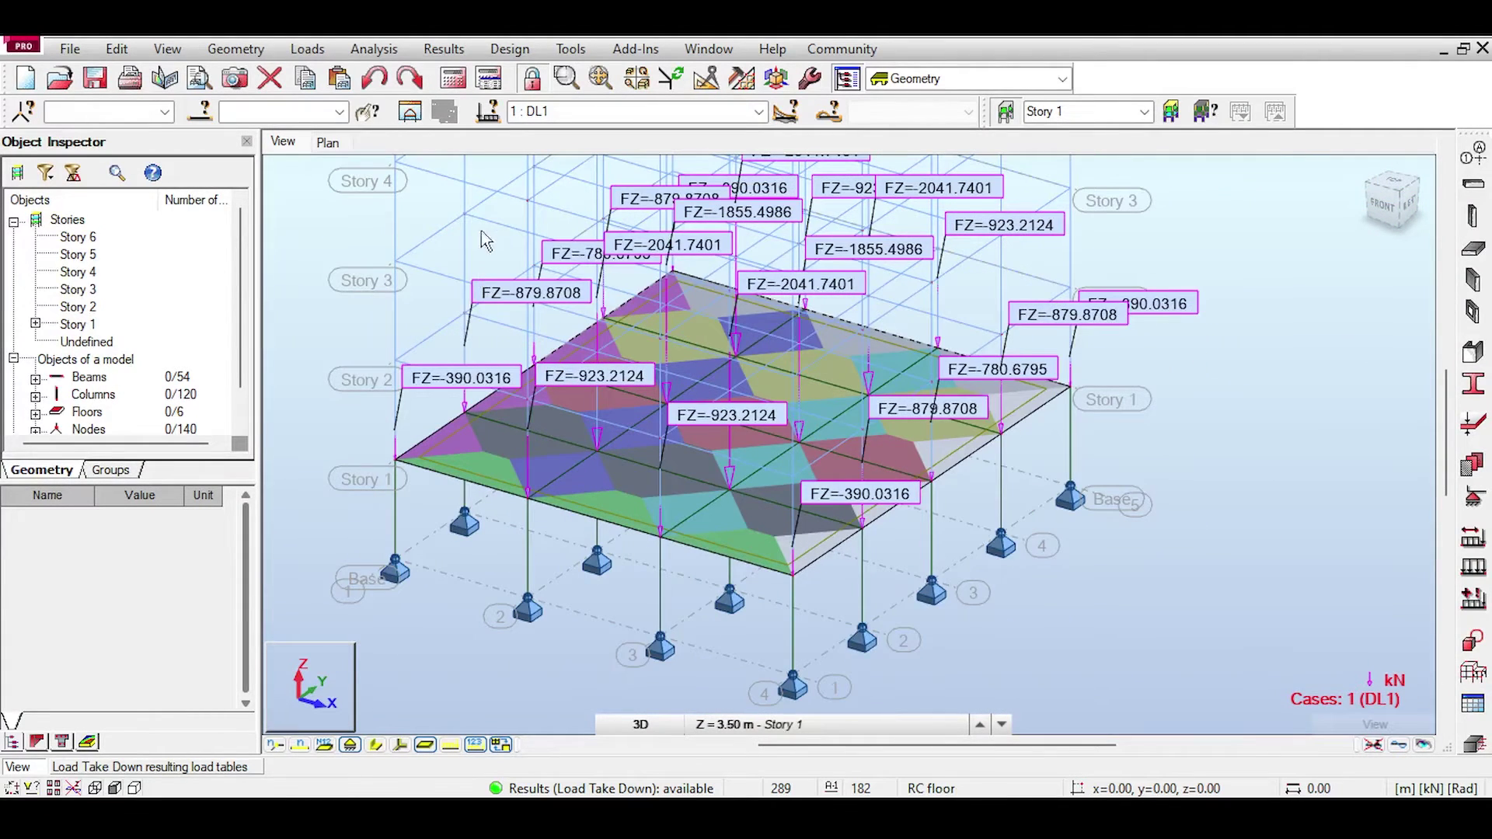
middle_click_drag(485, 241, 478, 295)
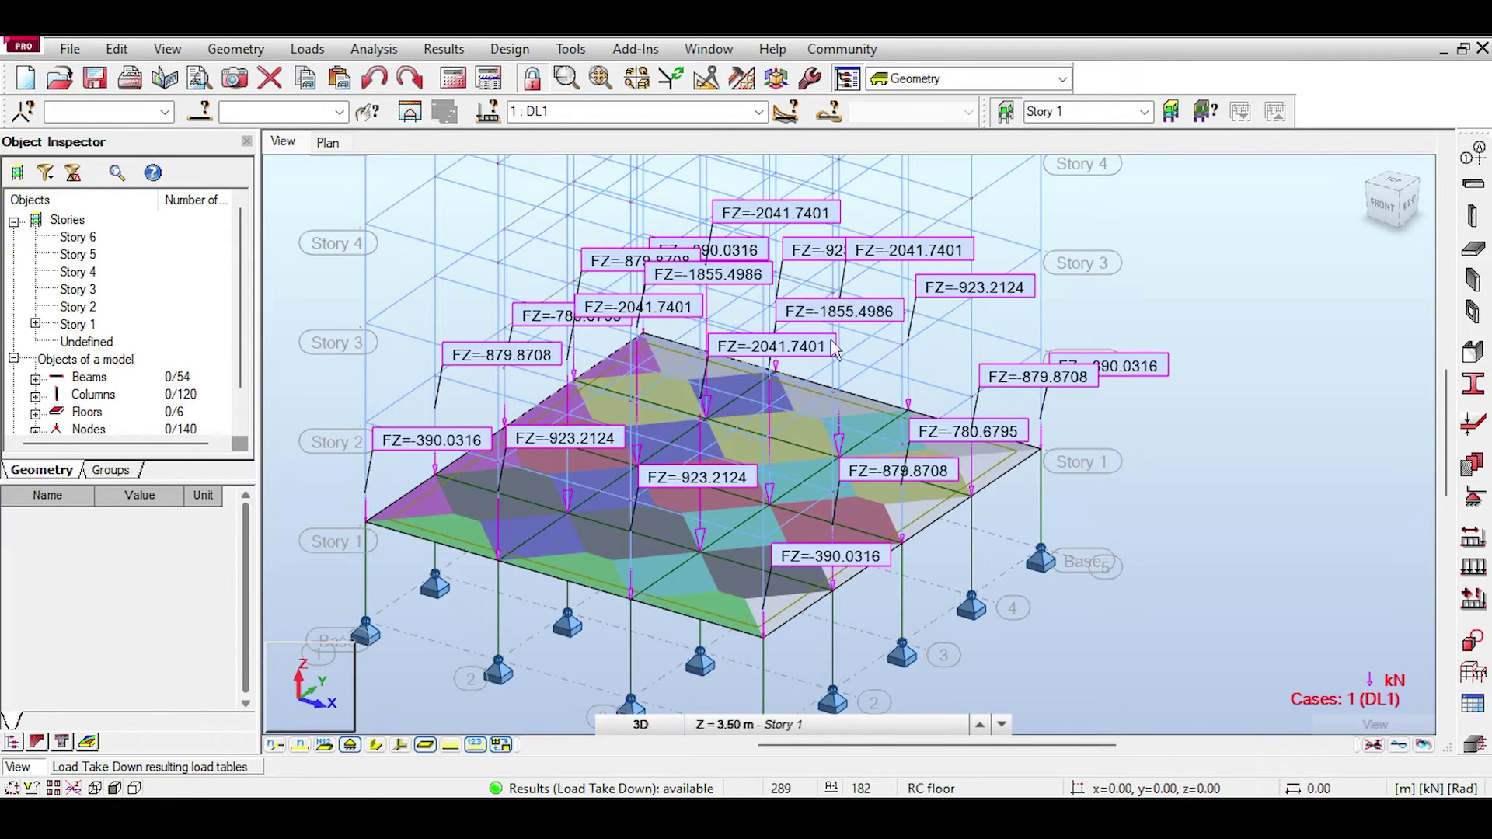
mouse_move(835, 302)
middle_mouse_down()
mouse_move(802, 233)
mouse_move(807, 293)
middle_mouse_up()
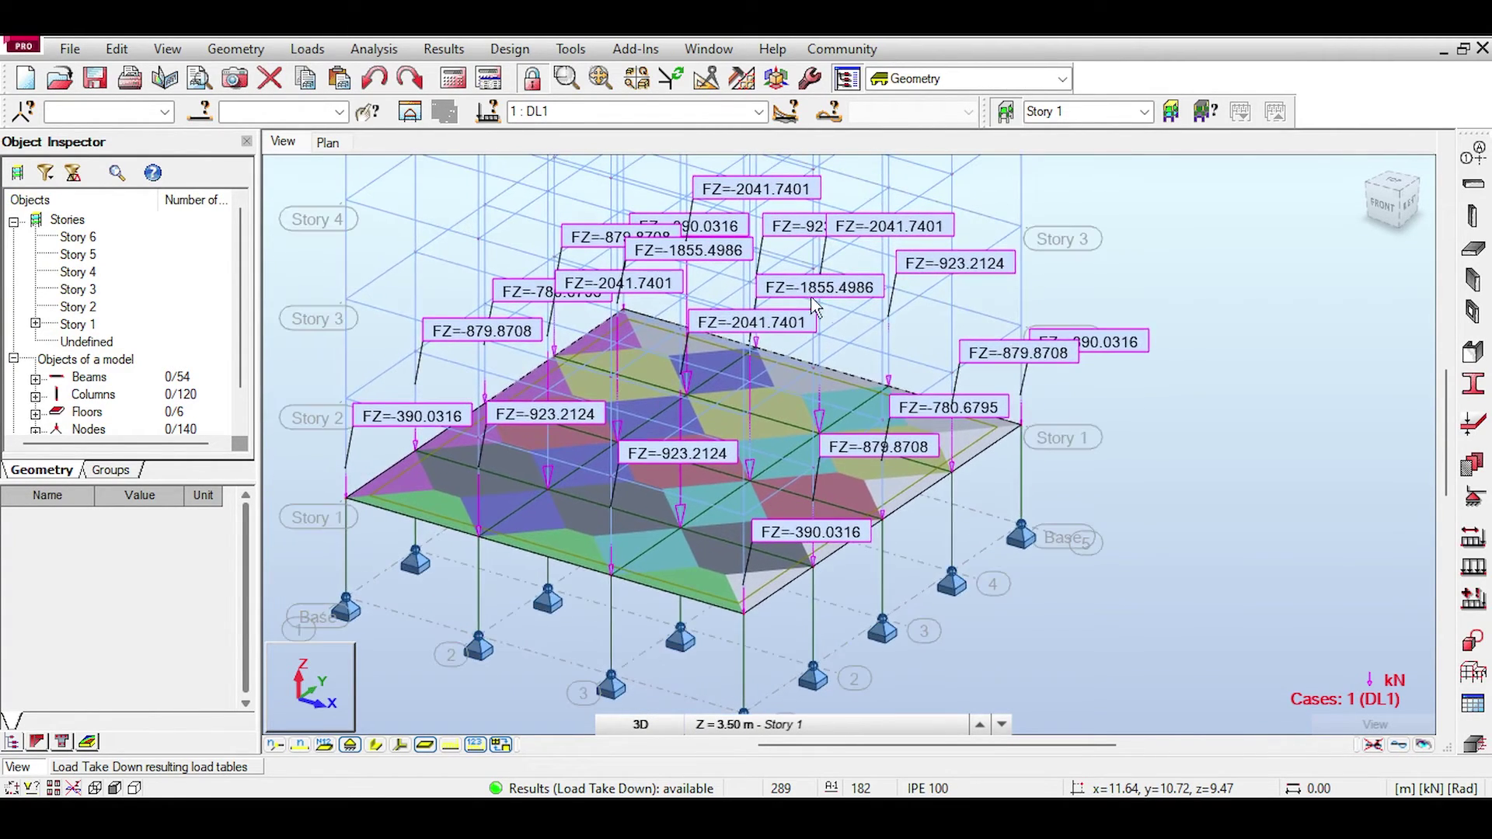
- Clear the result display and show the full six-story building in structure presentation with materials, shadow and ground
left_click(1399, 745)
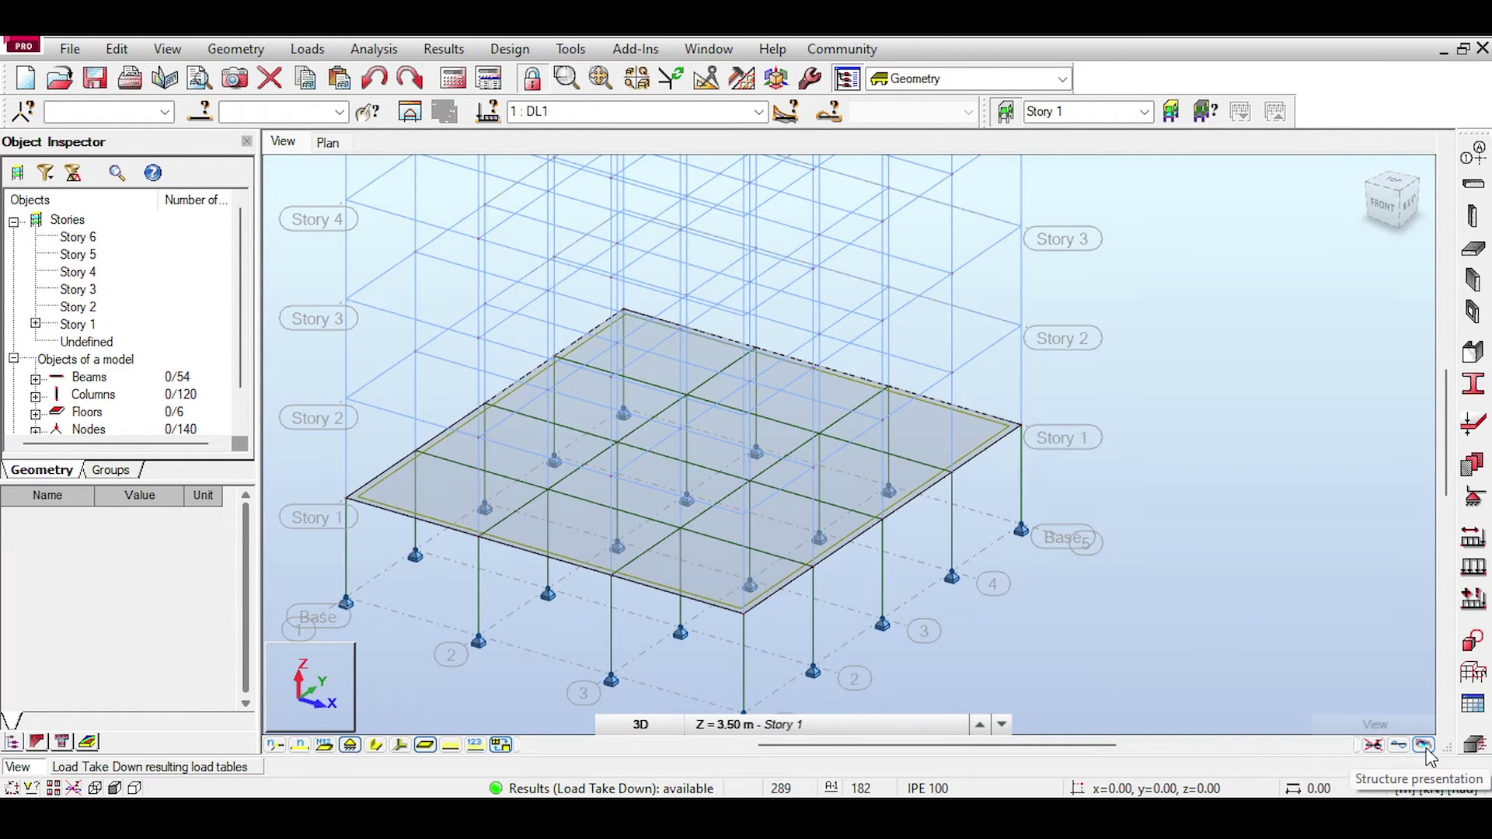
left_click(1423, 746)
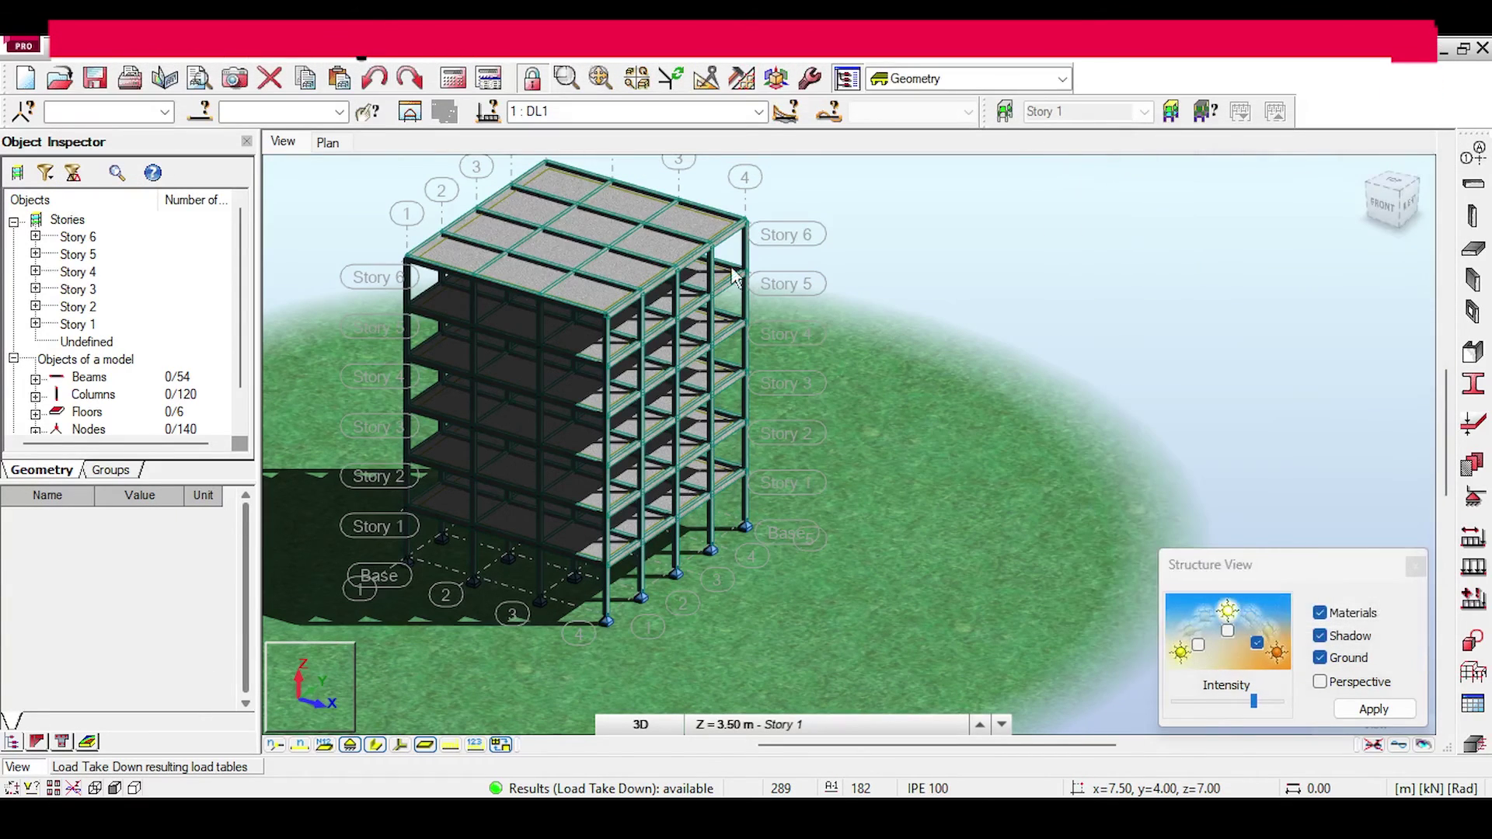
middle_click_drag(733, 268, 708, 239)
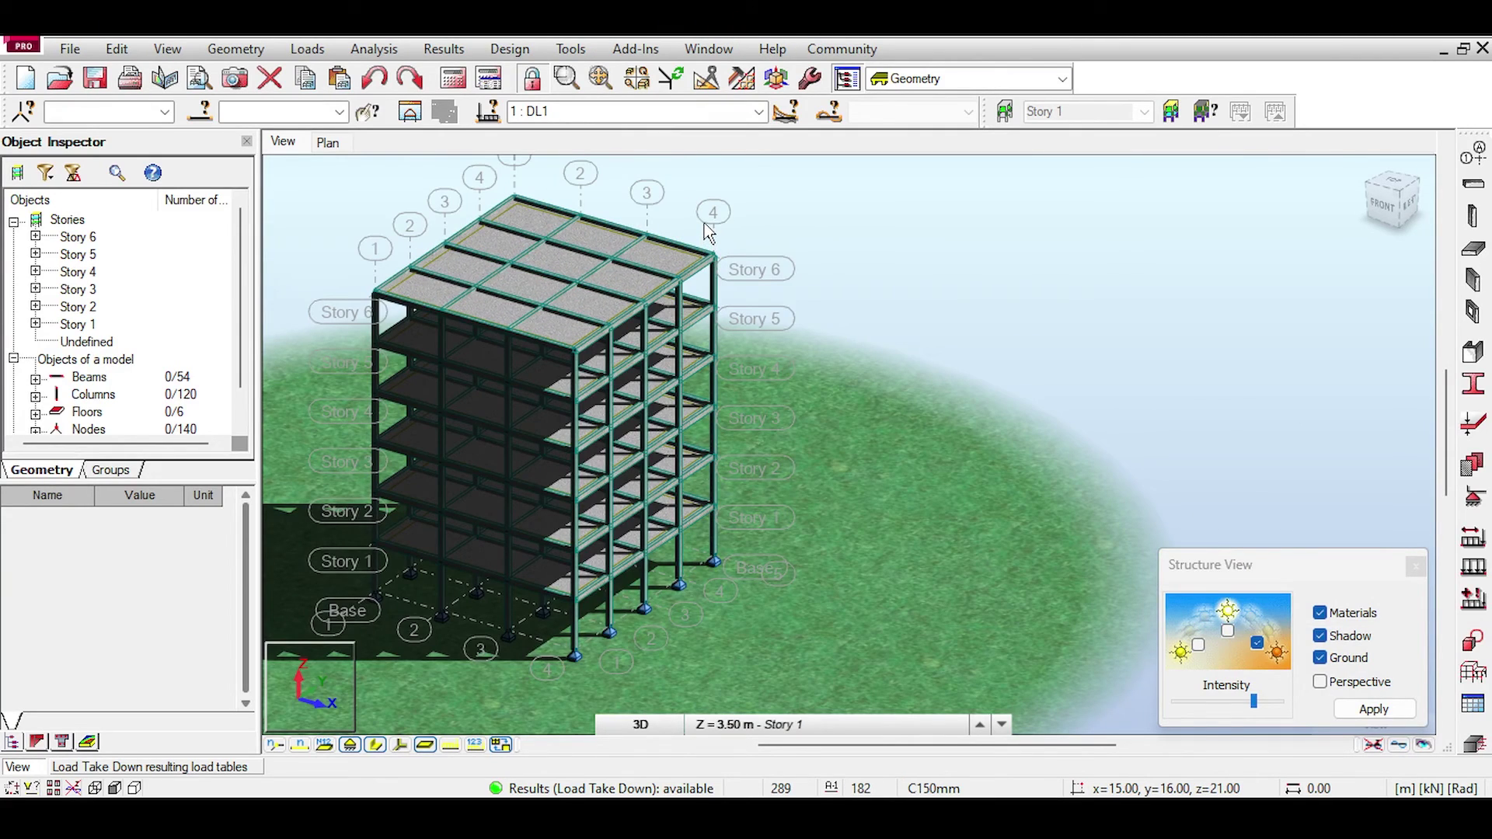